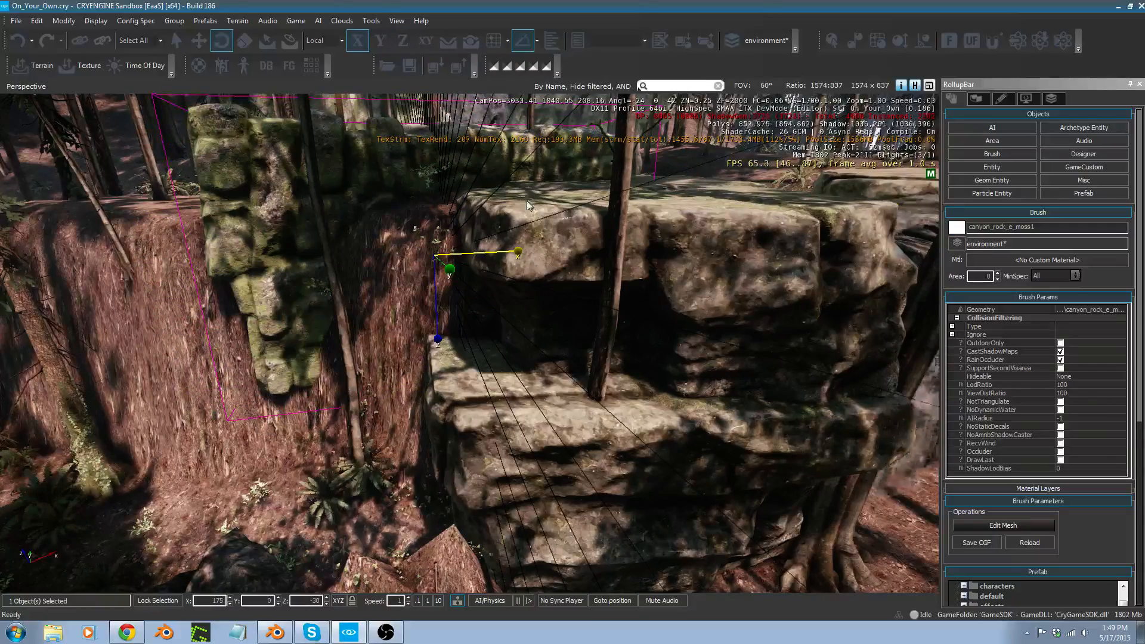
# Delete the mossy rock brush canyon_rock_e_moss1 from the edge of the dirt bank.
pyautogui.moveTo(526, 207); pyautogui.dragTo(526, 212, button='right')
pyautogui.press('1')
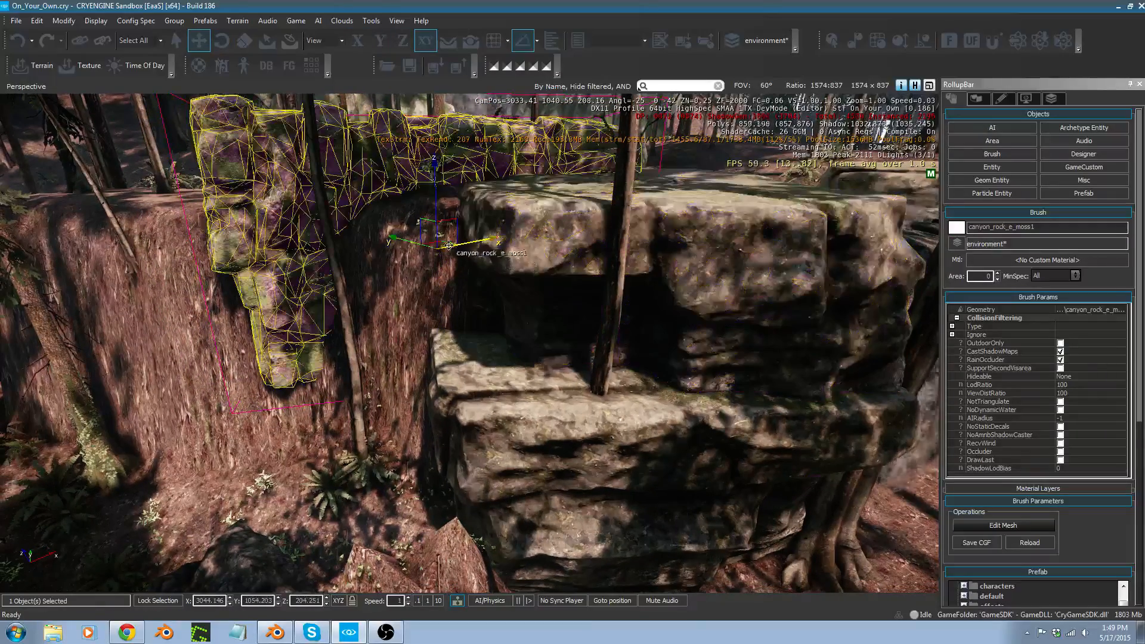
pyautogui.moveTo(448, 245)
pyautogui.mouseDown()
pyautogui.moveTo(440, 236)
pyautogui.moveTo(322, 355)
pyautogui.moveTo(338, 321)
pyautogui.mouseUp()
pyautogui.moveTo(425, 316)
pyautogui.mouseDown(button='right')
pyautogui.moveTo(482, 309)
pyautogui.moveTo(427, 312)
pyautogui.moveTo(456, 275)
pyautogui.mouseUp(button='right')
pyautogui.press('Delete')
pyautogui.press('Return')
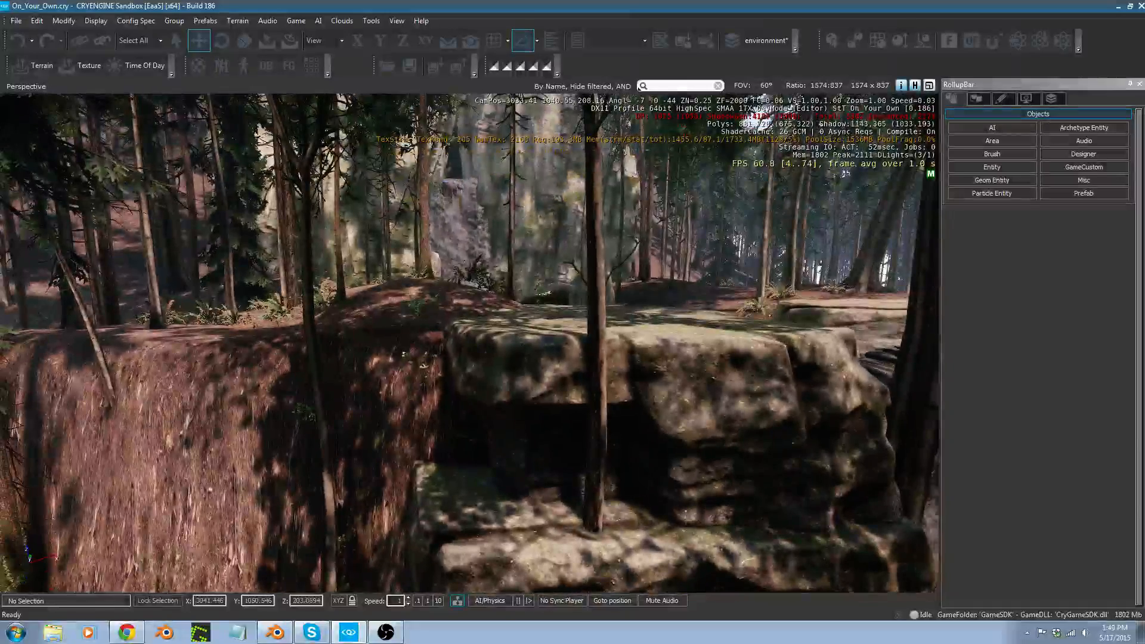
# Clone the distant rock wall canyon_wall_high_a6 and place the copy in front of the bare dirt bank.
pyautogui.click(547, 278)
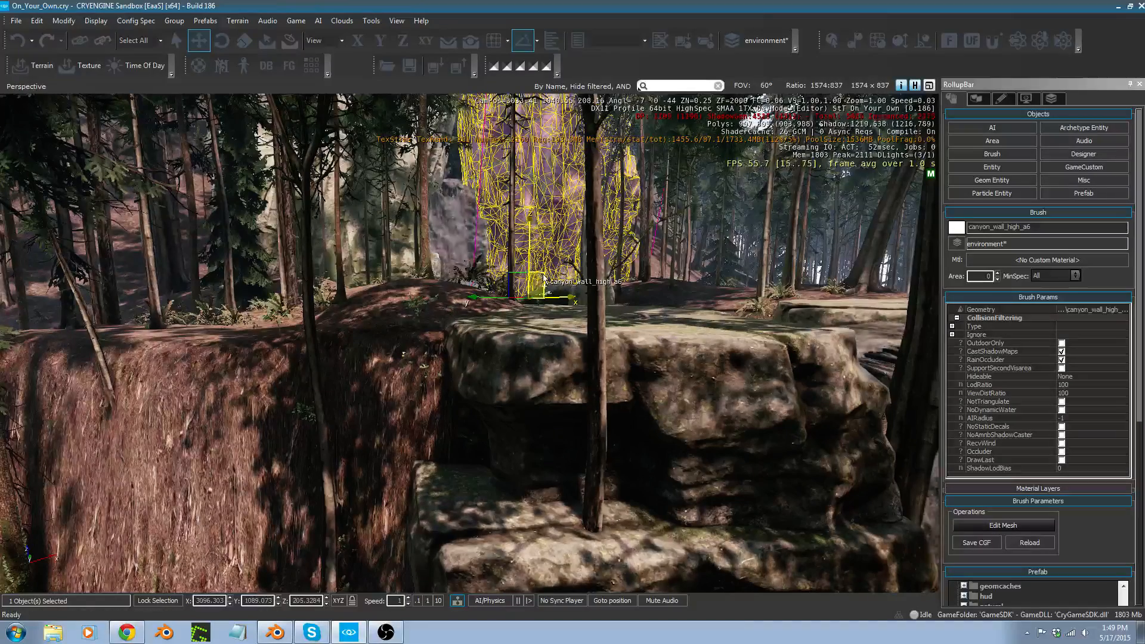
pyautogui.hotkey('ctrl', 'c')
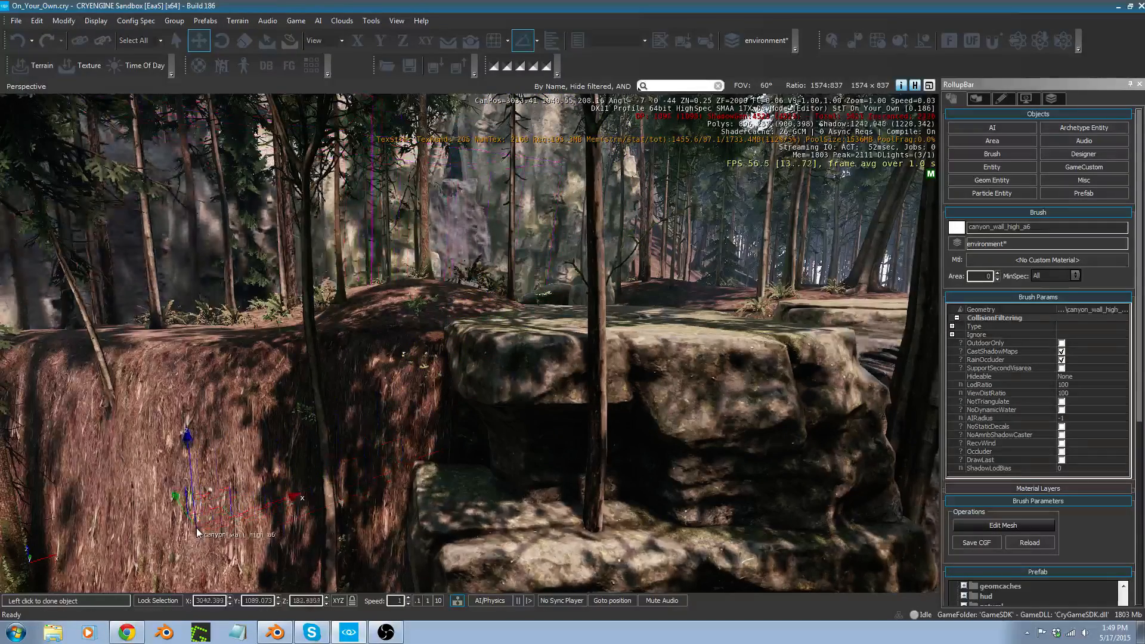
pyautogui.click(196, 518)
pyautogui.press('s')
pyautogui.moveTo(195, 498); pyautogui.dragTo(195, 496, button='right')
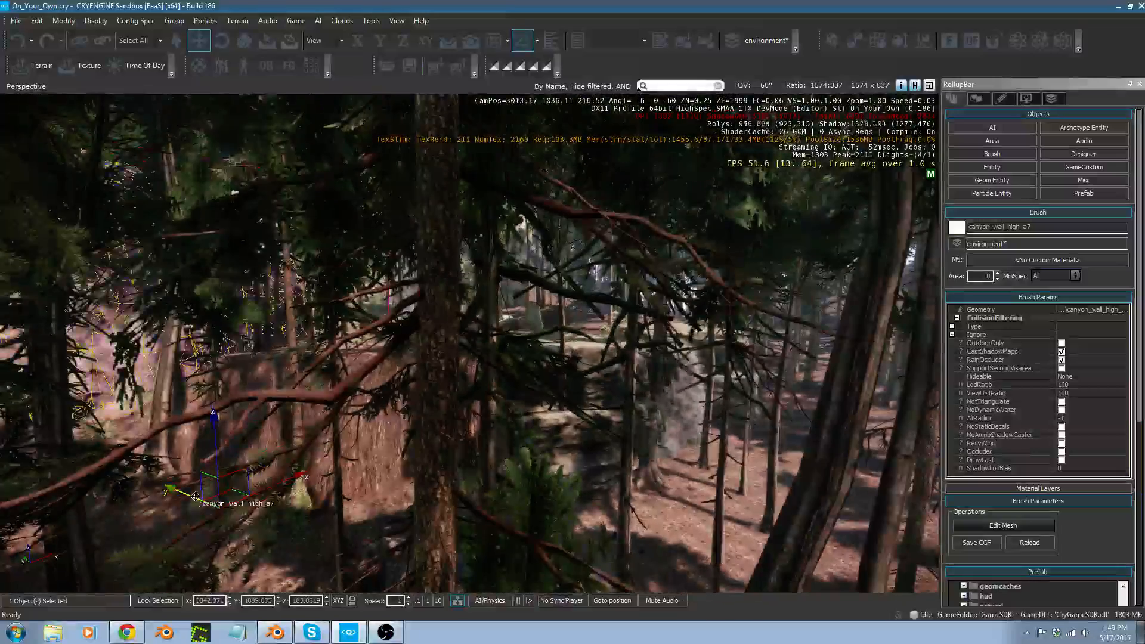
pyautogui.moveTo(196, 496); pyautogui.dragTo(318, 520)
# Tip the copied canyon wall onto its side, rotating it to about X -45, Y 76, Z 115 degrees.
pyautogui.press('2')
pyautogui.moveTo(416, 542); pyautogui.dragTo(416, 544, button='right')
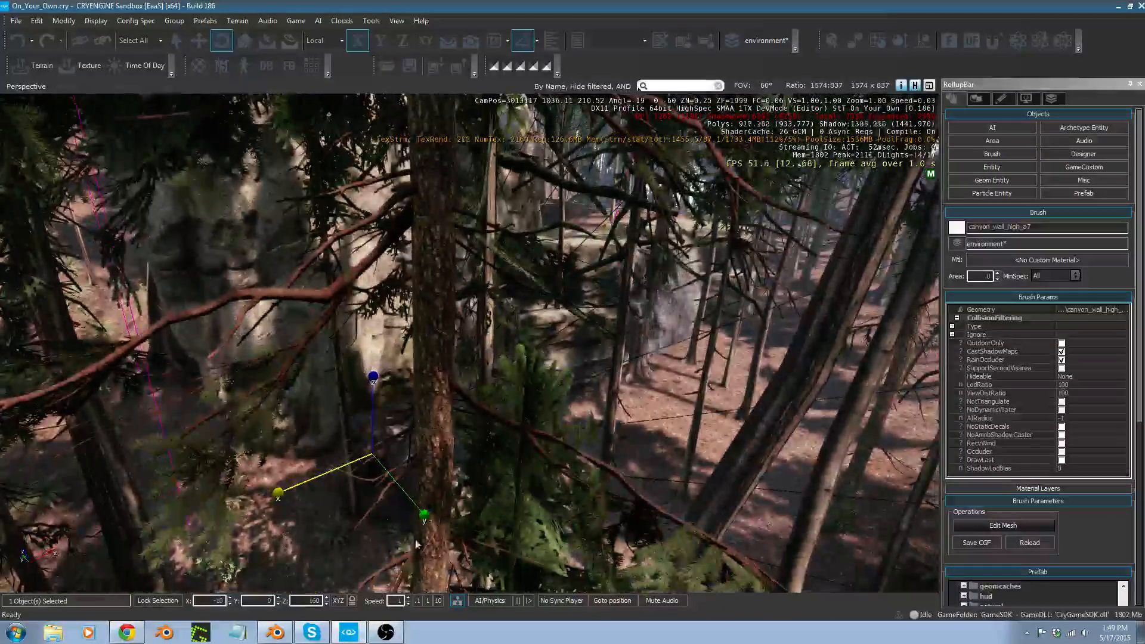
pyautogui.moveTo(417, 544); pyautogui.dragTo(451, 471)
pyautogui.press('w')
pyautogui.press('a')
pyautogui.moveTo(453, 467); pyautogui.dragTo(596, 503, button='right')
# Raise the tipped canyon wall to about Z 194 and slide it up against the stacked rock ledges.
pyautogui.press('1')
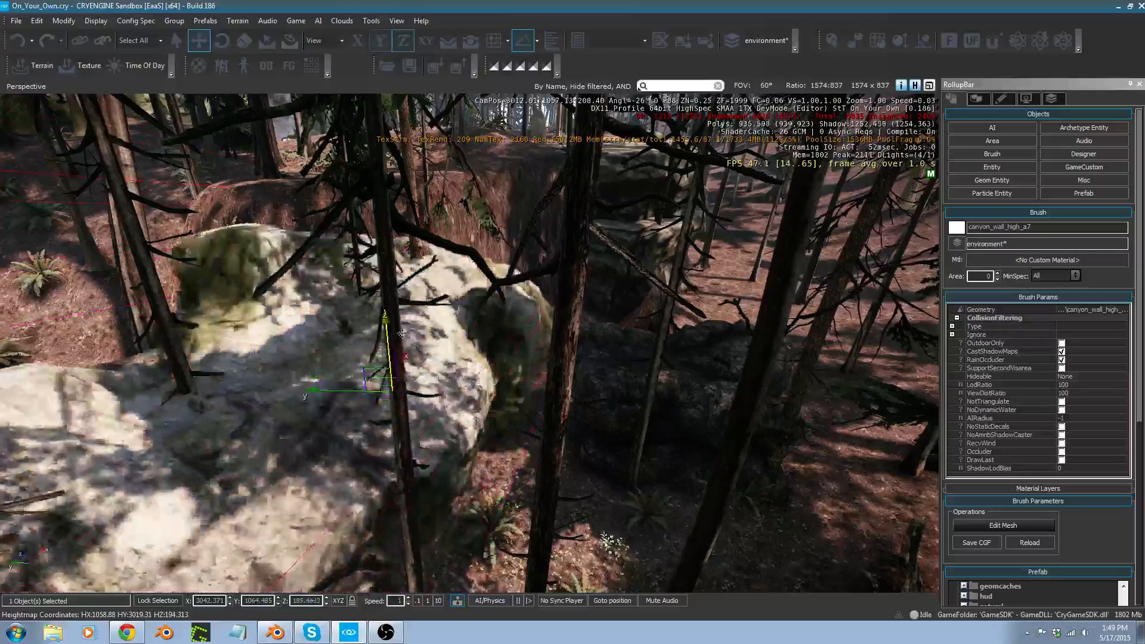
pyautogui.press('d')
pyautogui.moveTo(415, 279); pyautogui.dragTo(268, 234, button='right')
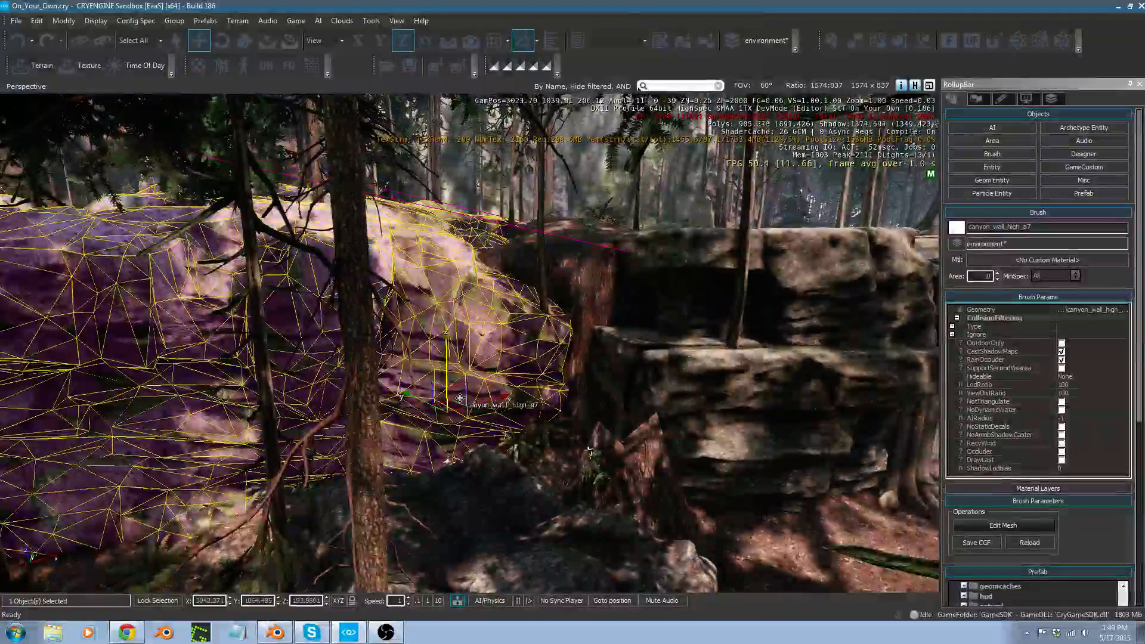
pyautogui.moveTo(491, 409); pyautogui.dragTo(516, 409)
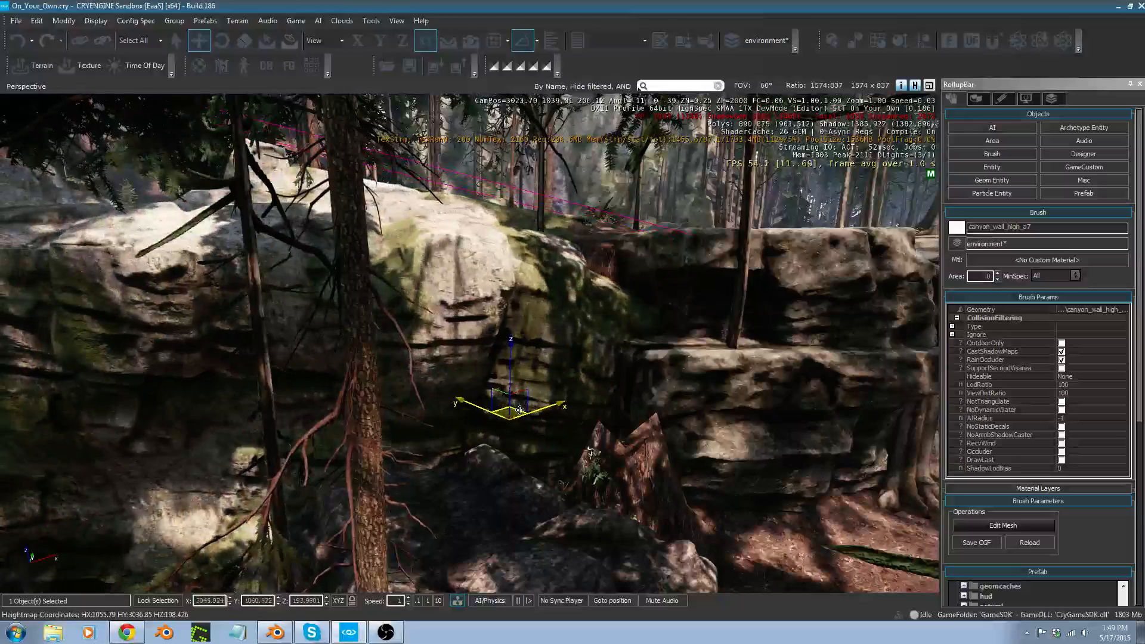
# Rotate the canyon wall about its local X axis to about -15 degrees and shift it along the ledges to cover the bank.
pyautogui.press('2')
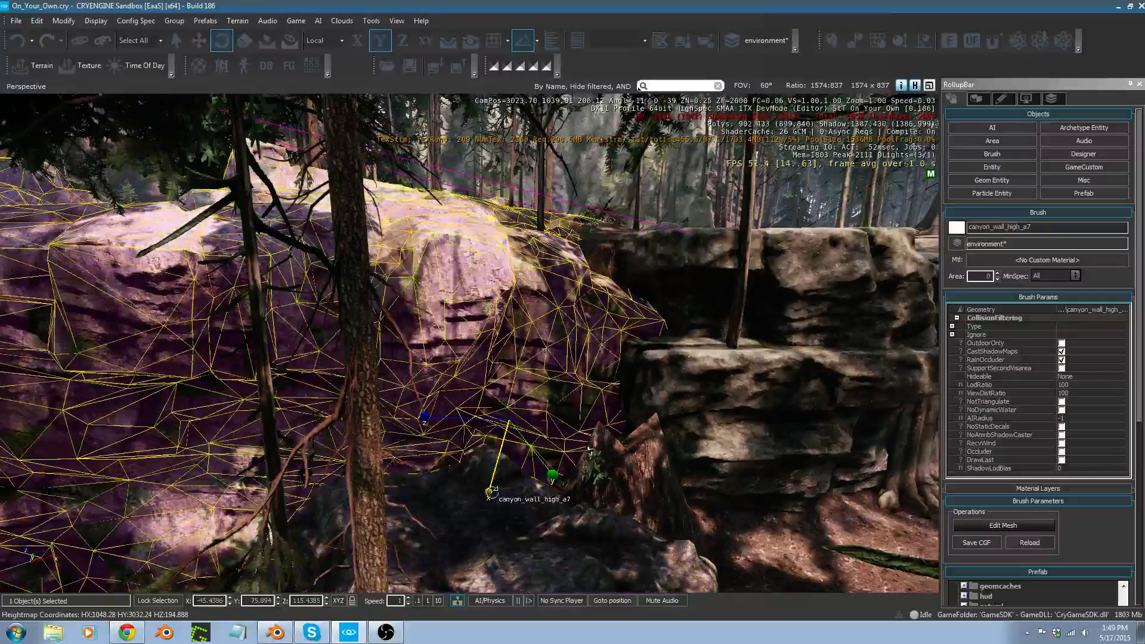
pyautogui.moveTo(489, 493); pyautogui.dragTo(465, 475)
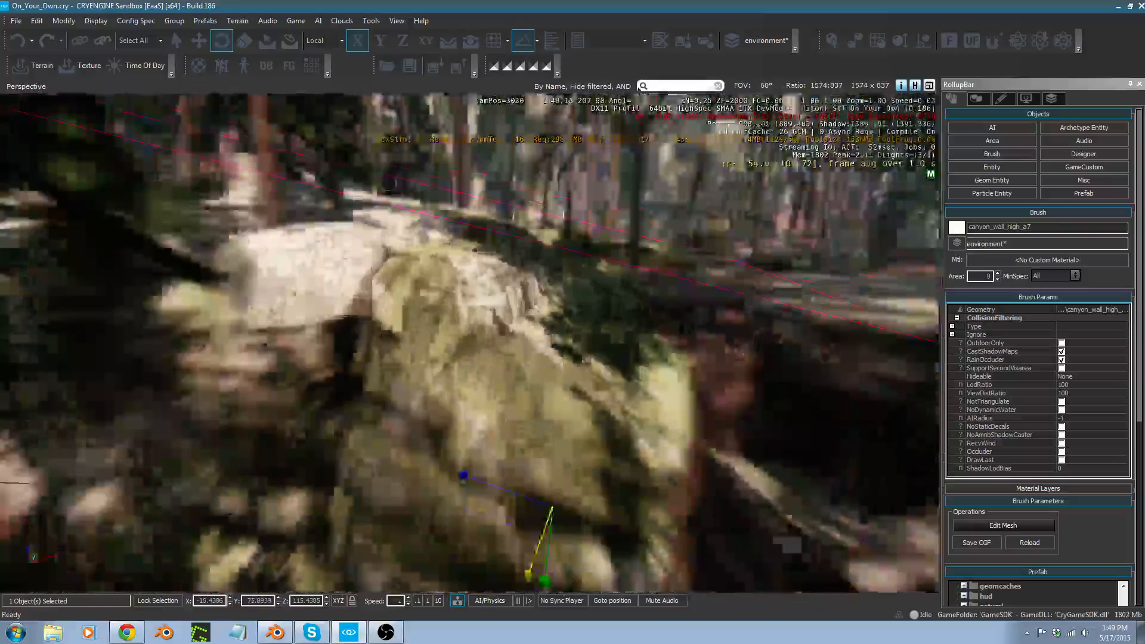
pyautogui.moveTo(465, 475); pyautogui.dragTo(475, 457, button='right')
pyautogui.press('s')
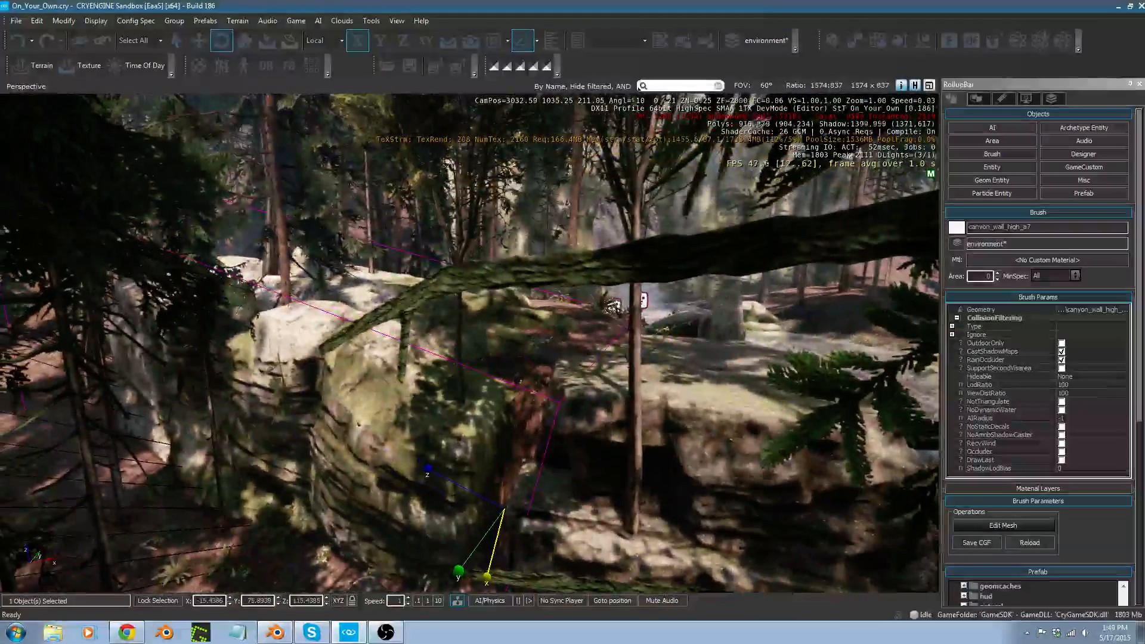
pyautogui.press('1')
pyautogui.click(519, 487)
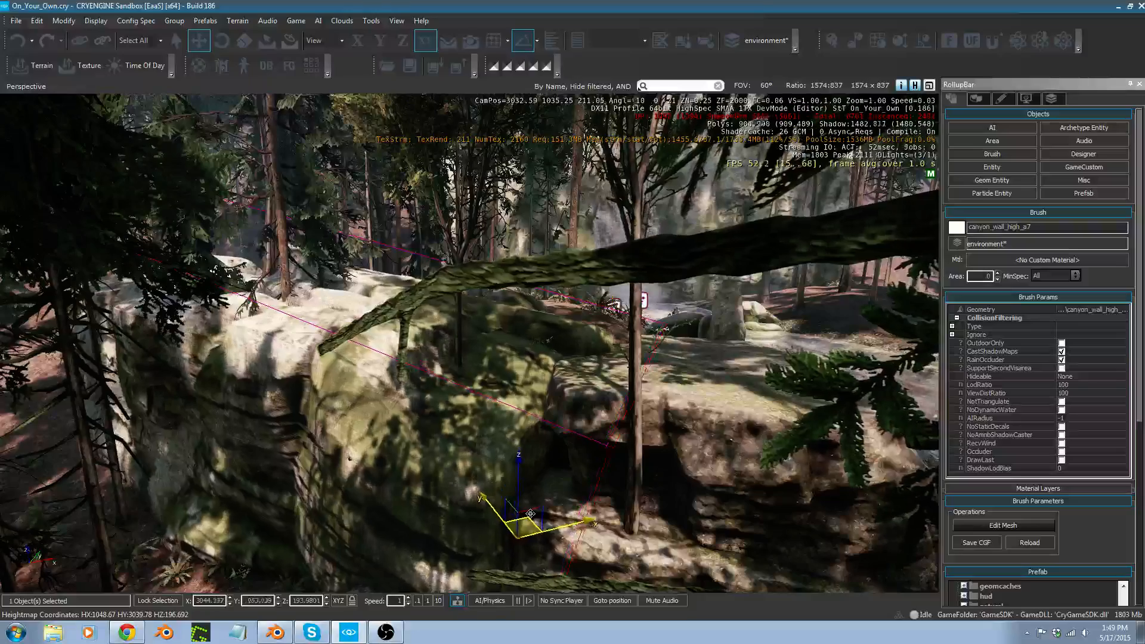
# Examine from several sides how the canyon wall meets the stacked rock ledges and the ground.
pyautogui.press('w')
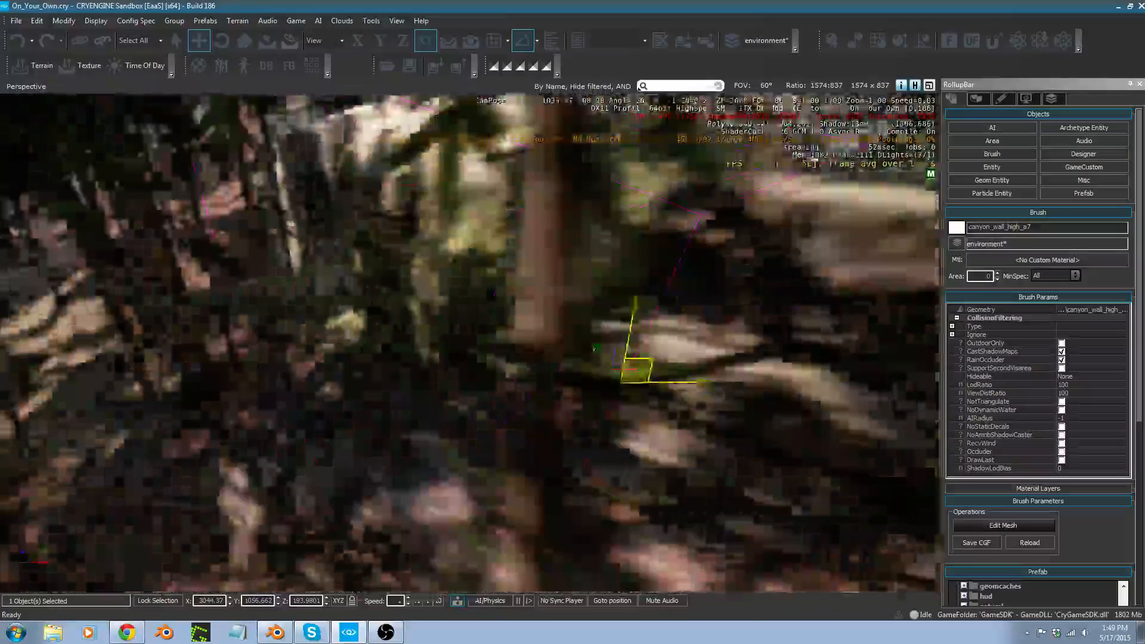
pyautogui.press('w')
pyautogui.moveTo(470, 343); pyautogui.dragTo(513, 322, button='right')
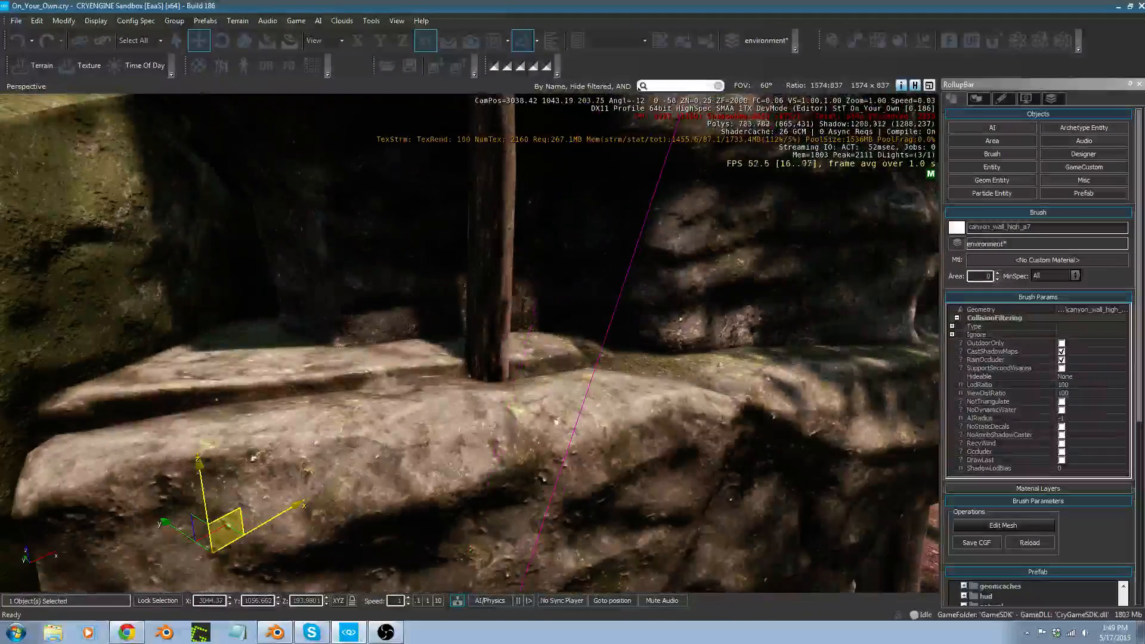
pyautogui.press('s')
pyautogui.moveTo(907, 146); pyautogui.dragTo(897, 156, button='right')
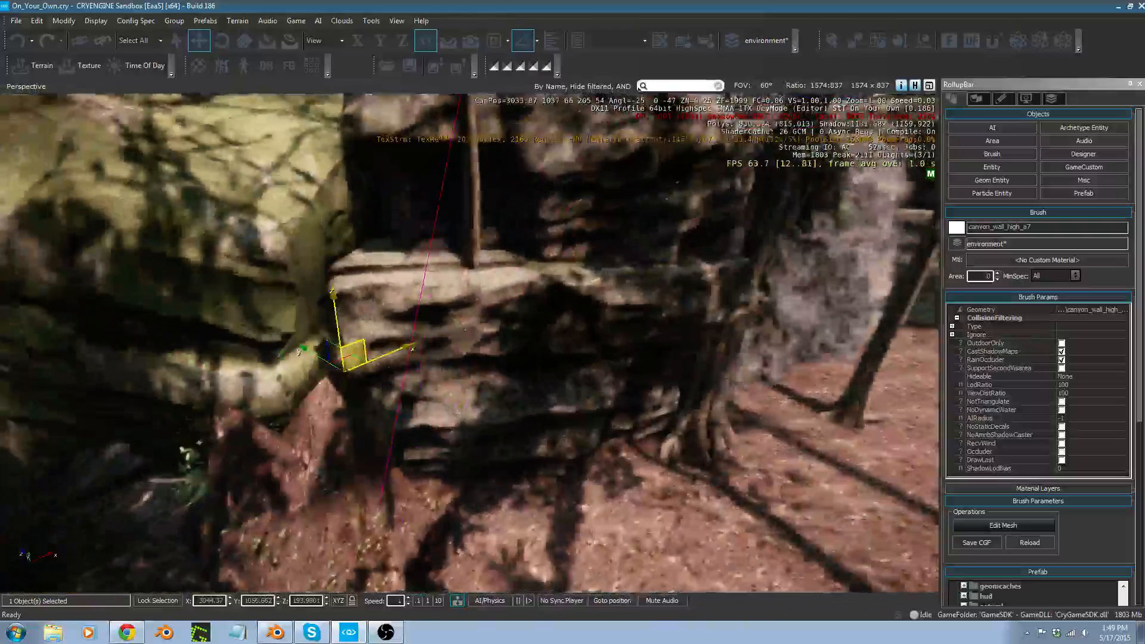
pyautogui.moveTo(477, 298); pyautogui.dragTo(417, 310, button='right')
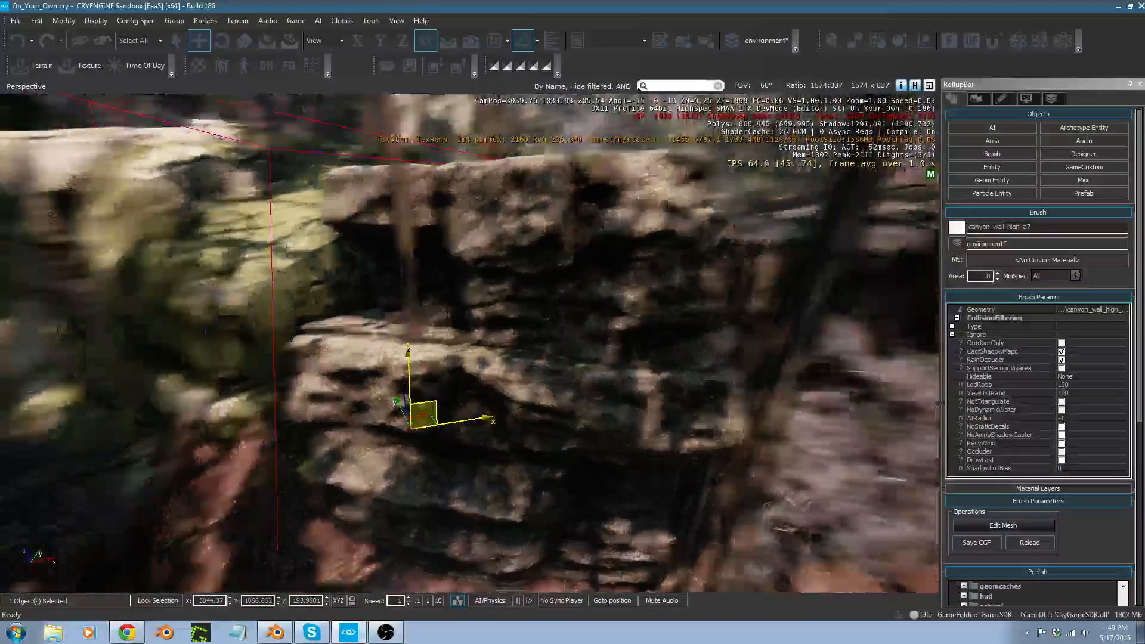
pyautogui.moveTo(470, 343)
pyautogui.mouseDown(button='right')
pyautogui.moveTo(430, 350)
pyautogui.moveTo(489, 343)
pyautogui.moveTo(442, 351)
pyautogui.mouseUp(button='right')
pyautogui.press('d')
pyautogui.press('a')
pyautogui.press('s')
pyautogui.press('a')
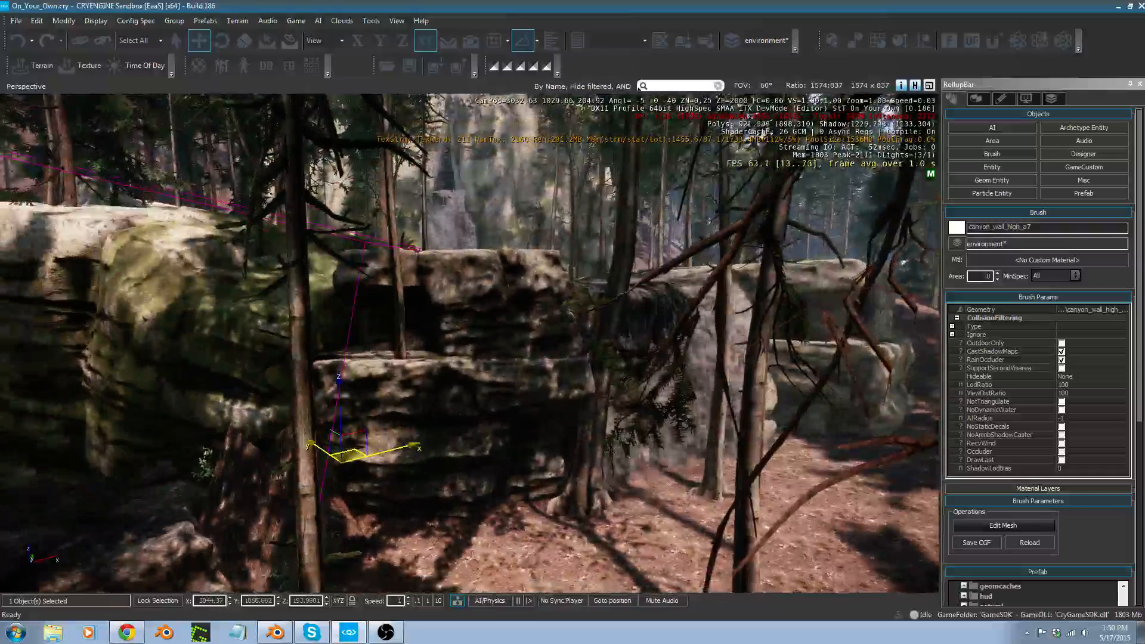
pyautogui.moveTo(475, 516); pyautogui.dragTo(470, 520, button='right')
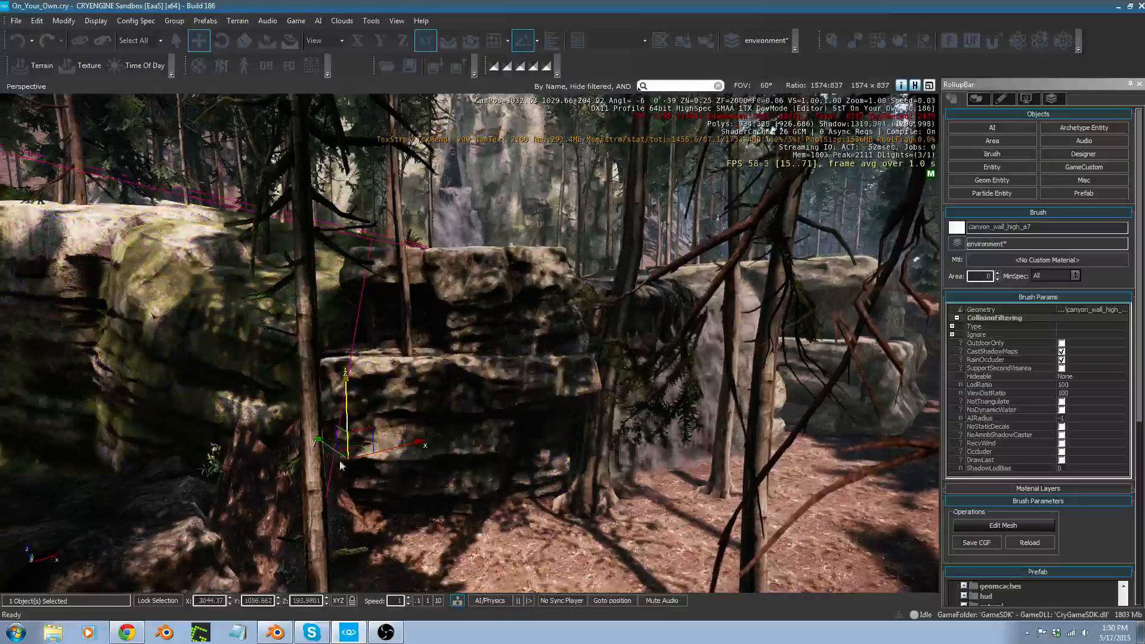
pyautogui.moveTo(499, 294); pyautogui.dragTo(433, 299, button='right')
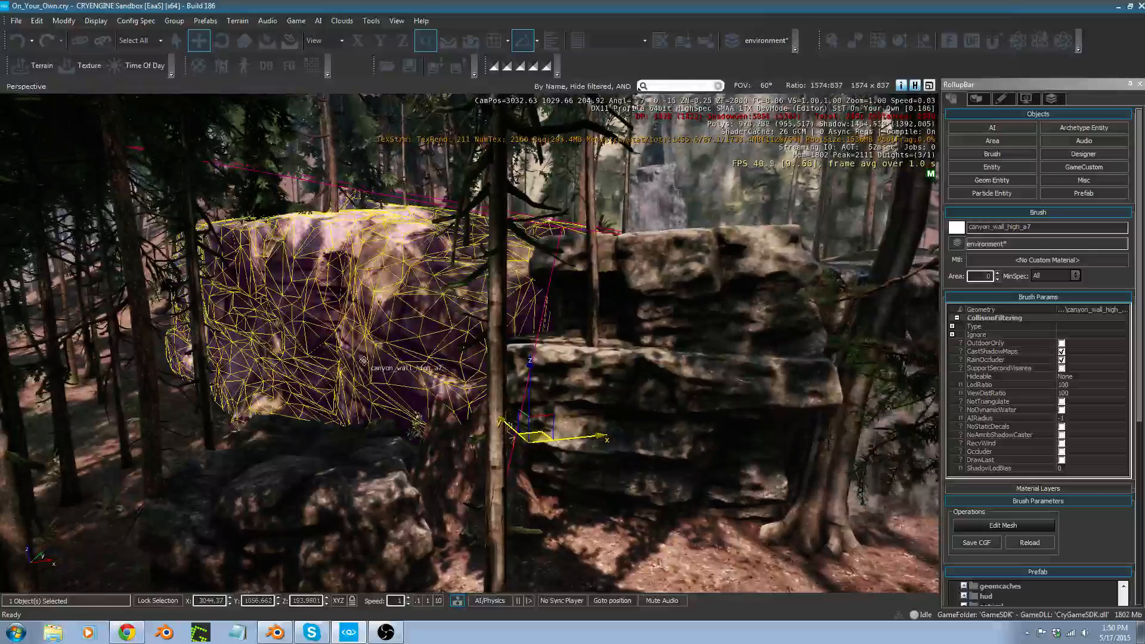
pyautogui.moveTo(363, 360); pyautogui.dragTo(376, 365, button='right')
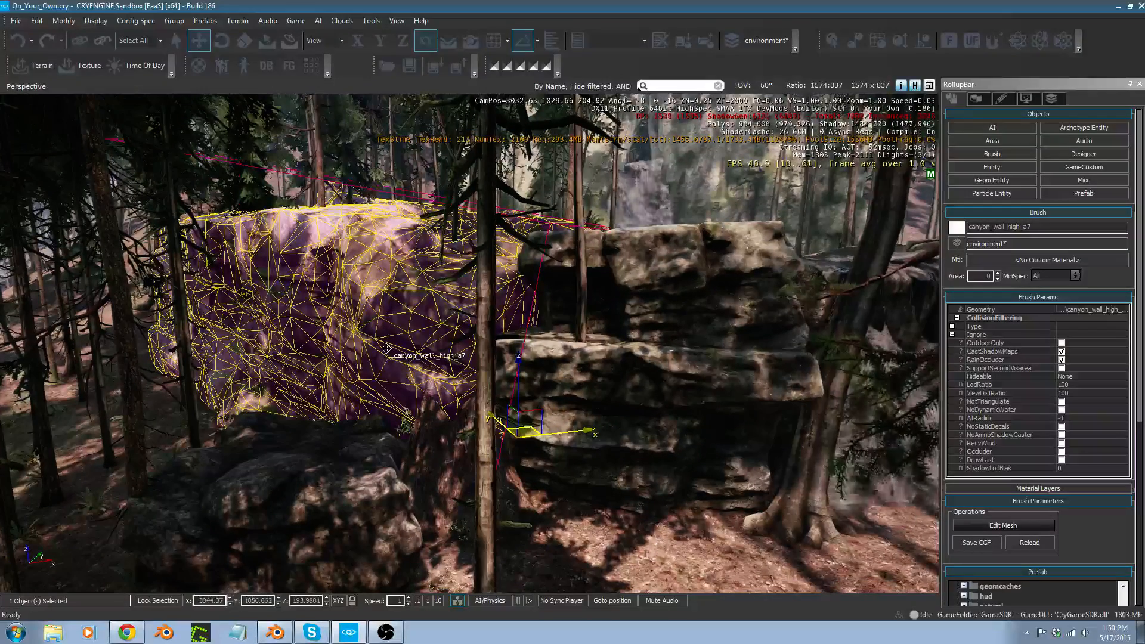
pyautogui.moveTo(386, 349); pyautogui.dragTo(387, 346, button='right')
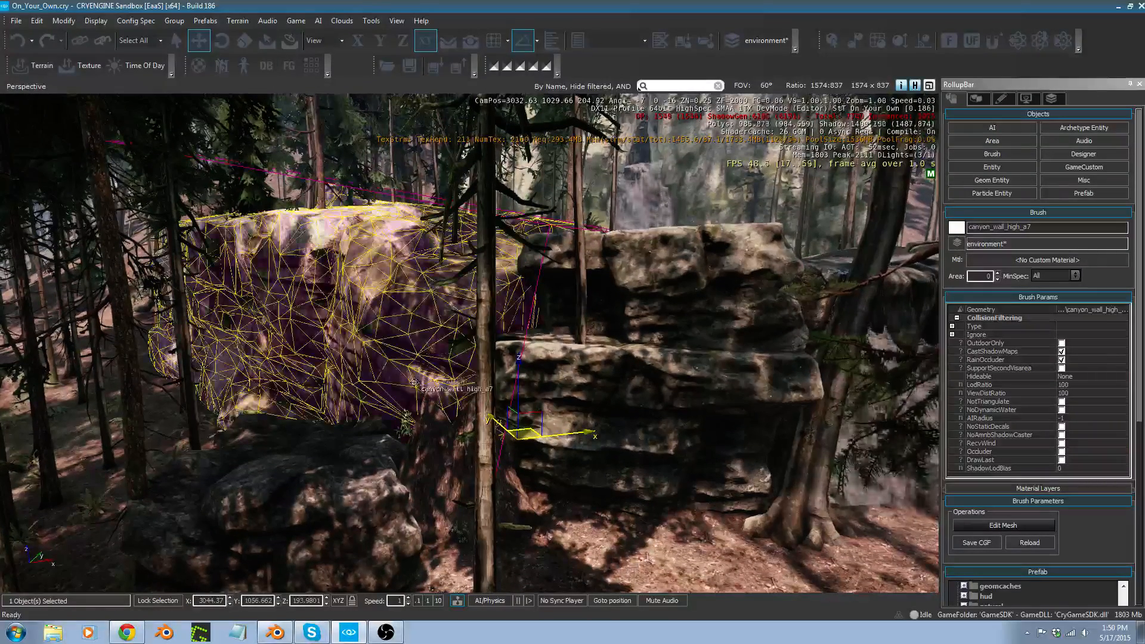
# Rotate the canyon wall about its local Z and Y axes and move it beside the ledges, at about X 3021, Y 1078.
pyautogui.press('2')
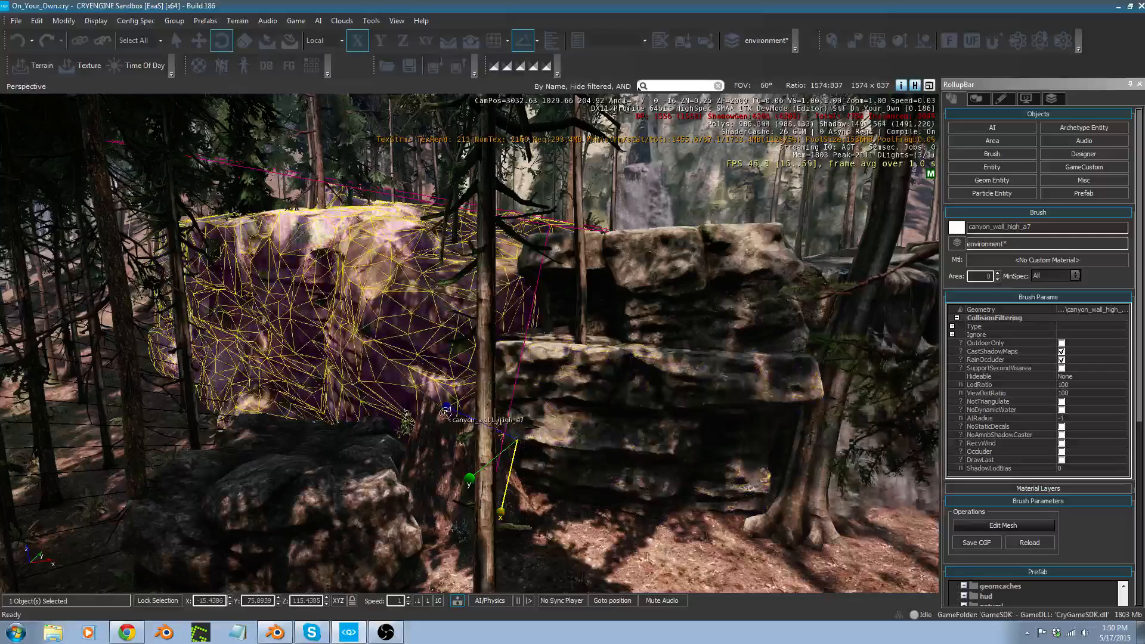
pyautogui.moveTo(446, 412); pyautogui.dragTo(487, 399)
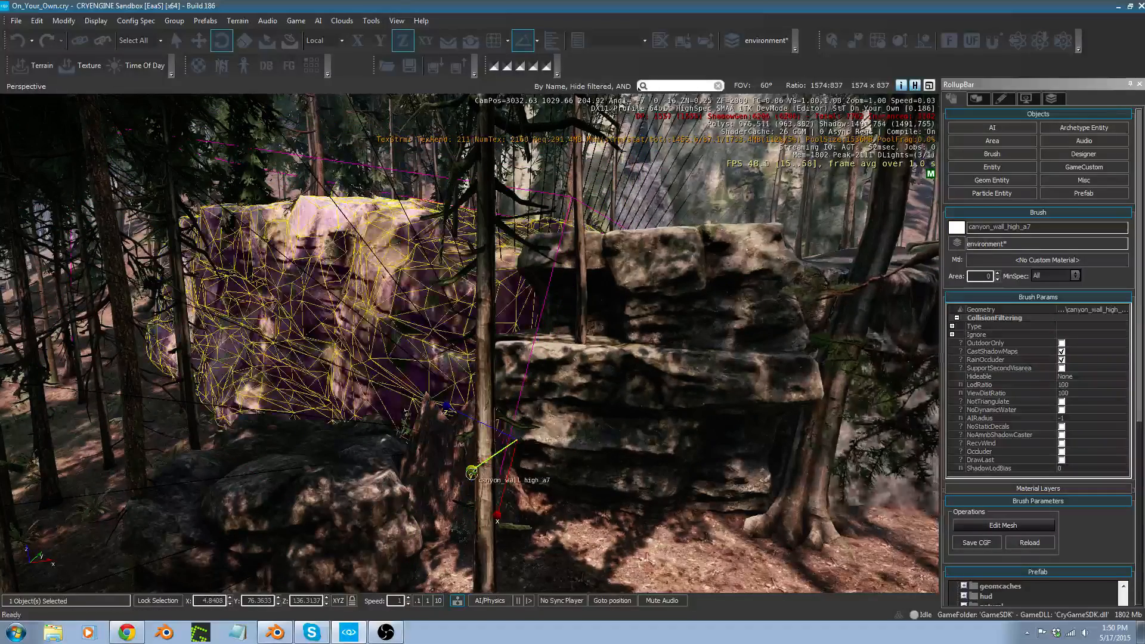
pyautogui.moveTo(471, 472); pyautogui.dragTo(544, 576)
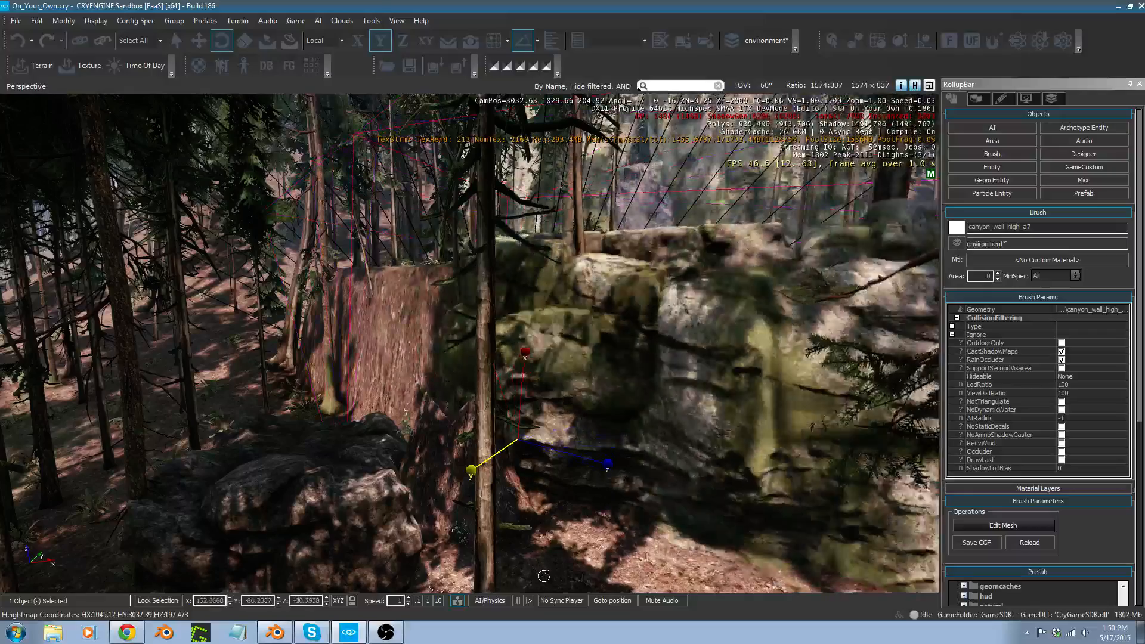
pyautogui.press('1')
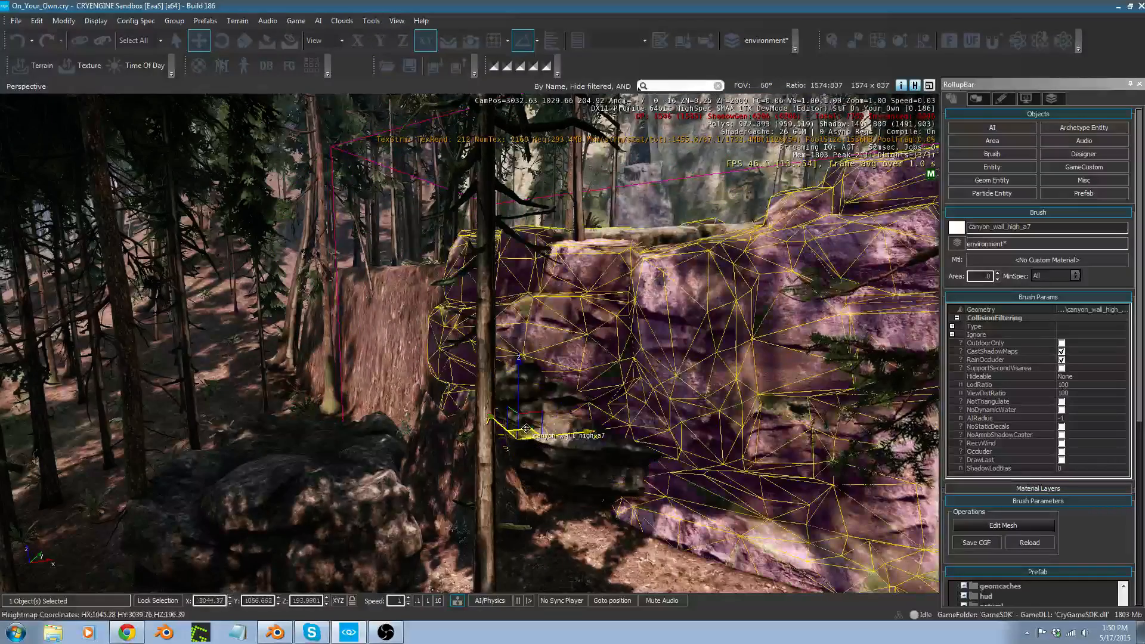
pyautogui.moveTo(272, 380); pyautogui.dragTo(248, 386)
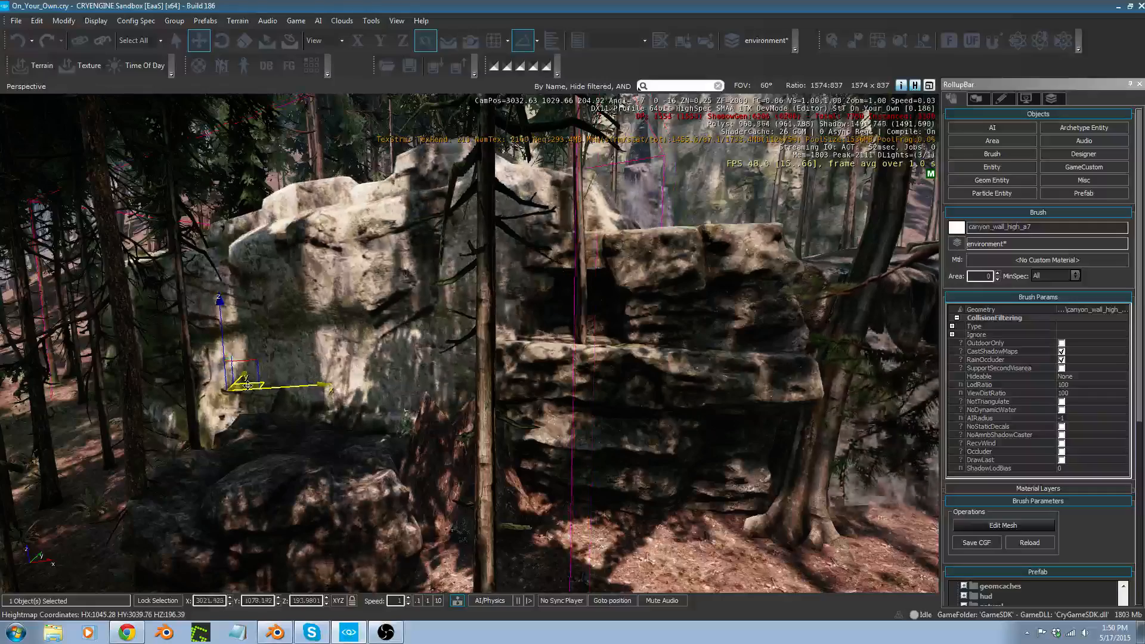
# Smooth the jagged terrain spike at the foot of the canyon wall with an outside radius of about 4.07.
pyautogui.press('w')
pyautogui.moveTo(247, 386)
pyautogui.mouseDown(button='right')
pyautogui.moveTo(298, 352)
pyautogui.moveTo(179, 430)
pyautogui.moveTo(143, 433)
pyautogui.moveTo(90, 406)
pyautogui.moveTo(99, 388)
pyautogui.moveTo(87, 402)
pyautogui.moveTo(209, 428)
pyautogui.moveTo(245, 422)
pyautogui.moveTo(252, 409)
pyautogui.moveTo(256, 425)
pyautogui.moveTo(235, 440)
pyautogui.mouseUp(button='right')
pyautogui.press('a')
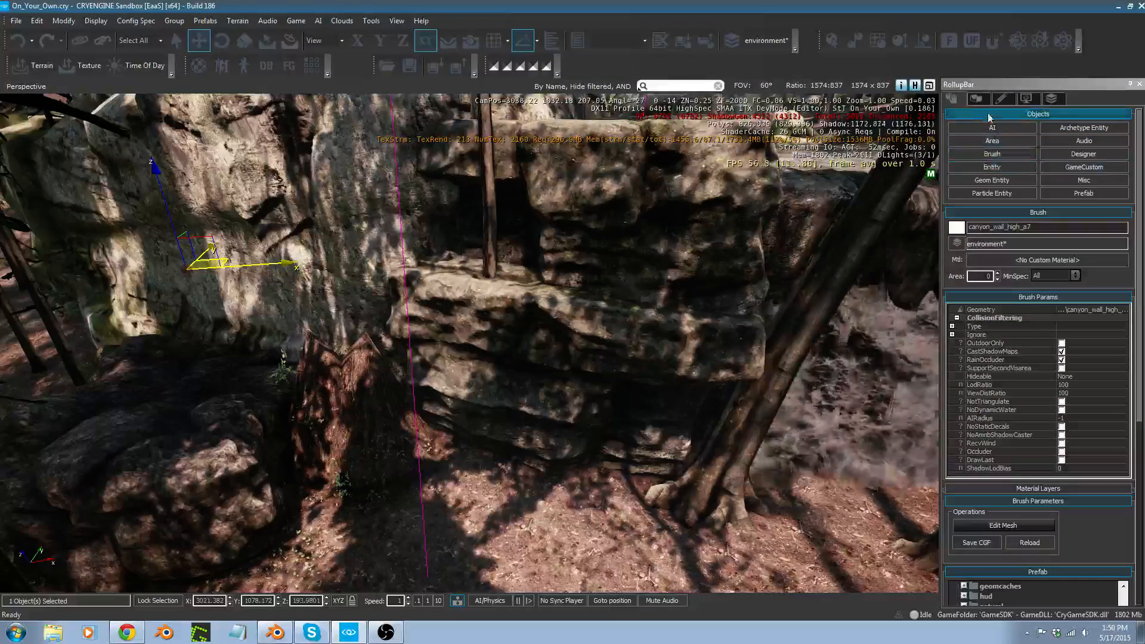
pyautogui.click(977, 98)
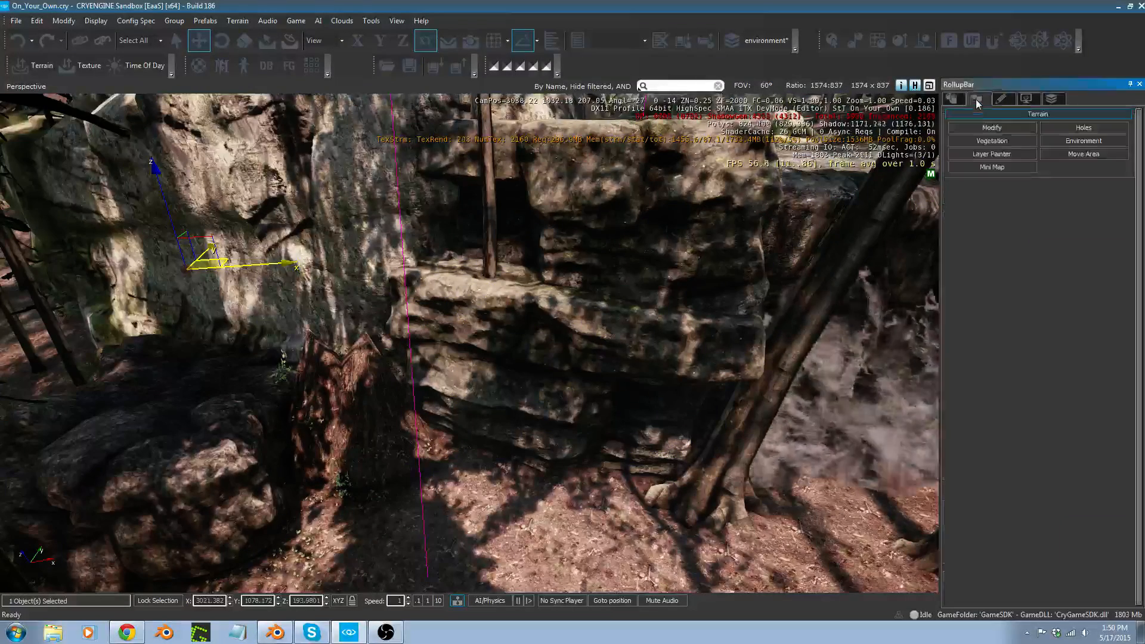
pyautogui.click(992, 127)
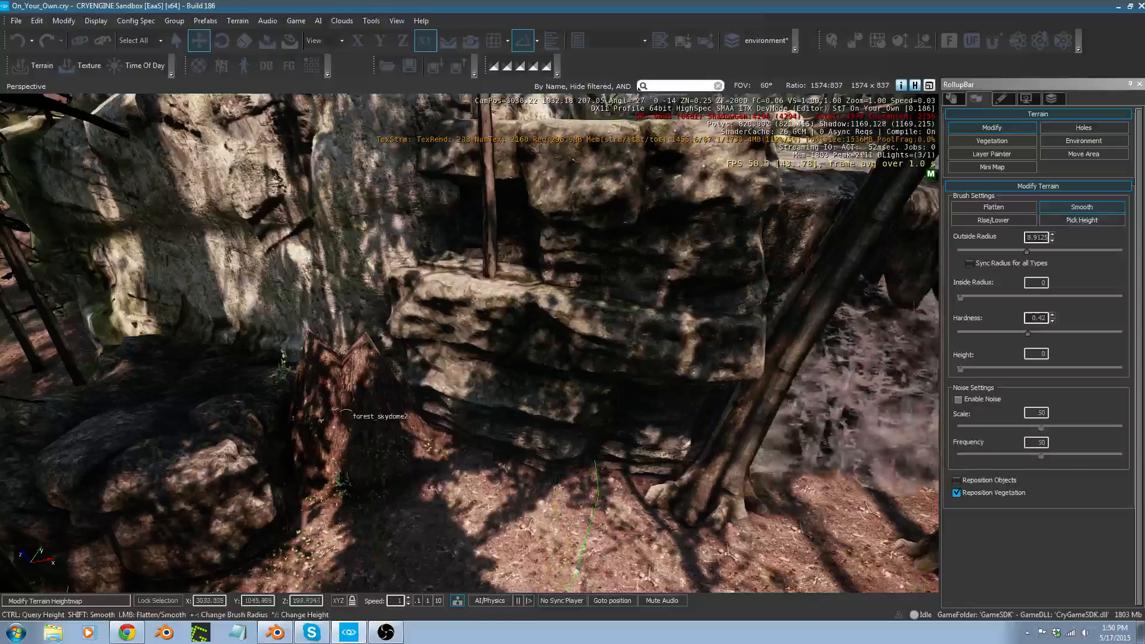
pyautogui.click(1004, 250)
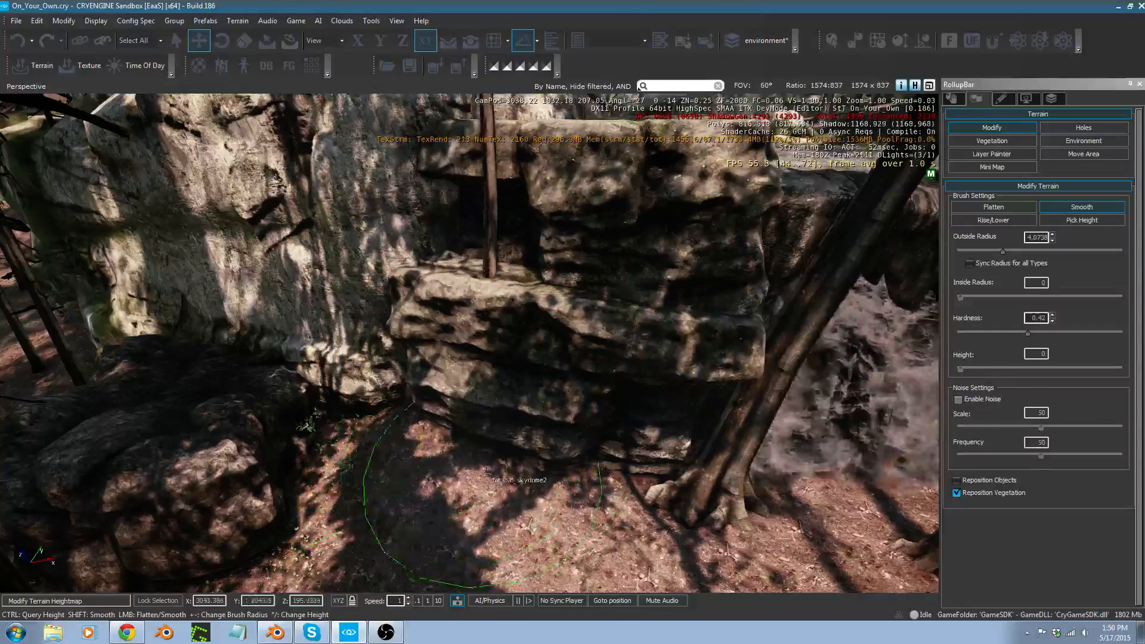
pyautogui.moveTo(512, 492); pyautogui.dragTo(496, 472, button='right')
pyautogui.press('Escape')
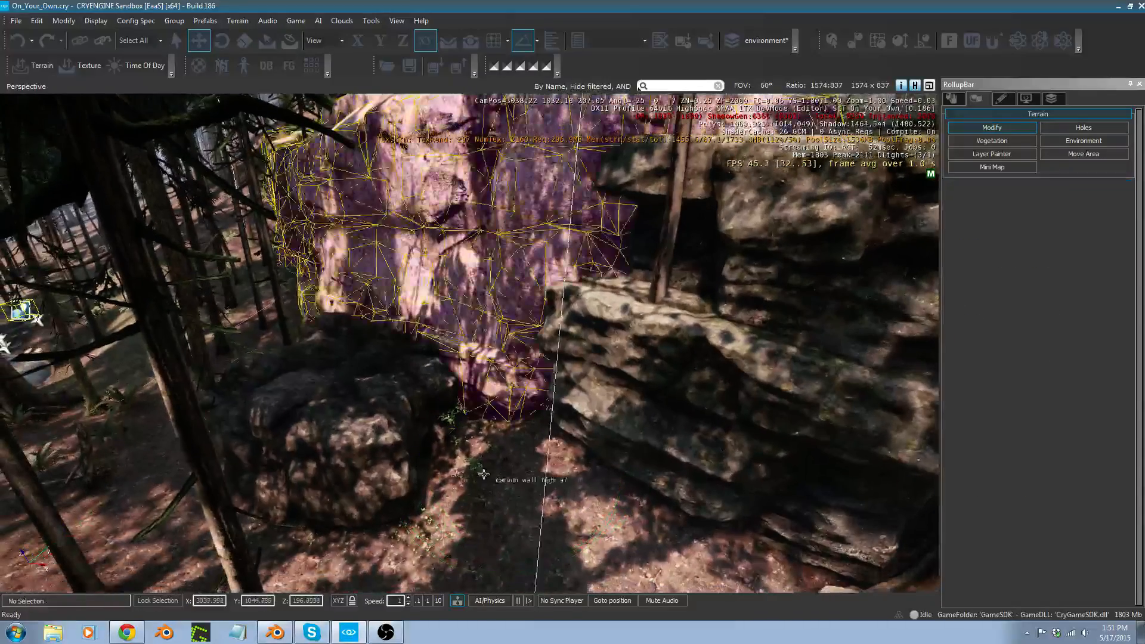
# Move the large boulder away from the canyon wall's base to about X 3030, Y 1043.
pyautogui.click(322, 465)
pyautogui.moveTo(401, 405); pyautogui.dragTo(408, 489)
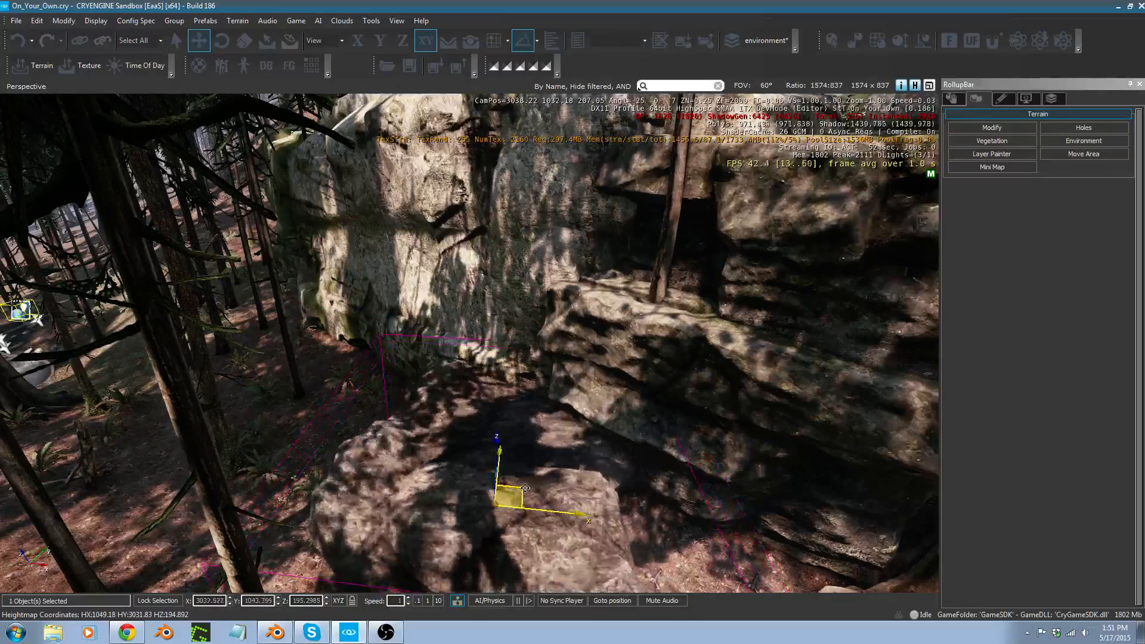
pyautogui.moveTo(392, 480); pyautogui.dragTo(332, 470)
# Move the b_spruce_a and b_beech_c_leaves trees away from the front of the waterfall, placing the beech at about X 3037, Y 1043.
pyautogui.moveTo(332, 470); pyautogui.dragTo(577, 421, button='right')
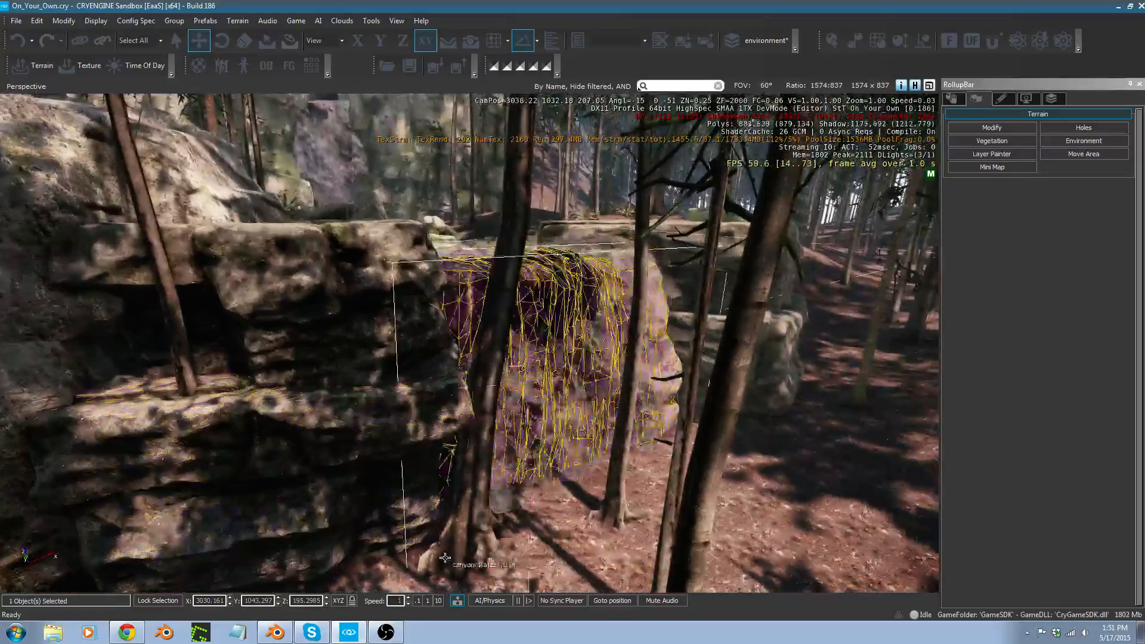
pyautogui.click(992, 141)
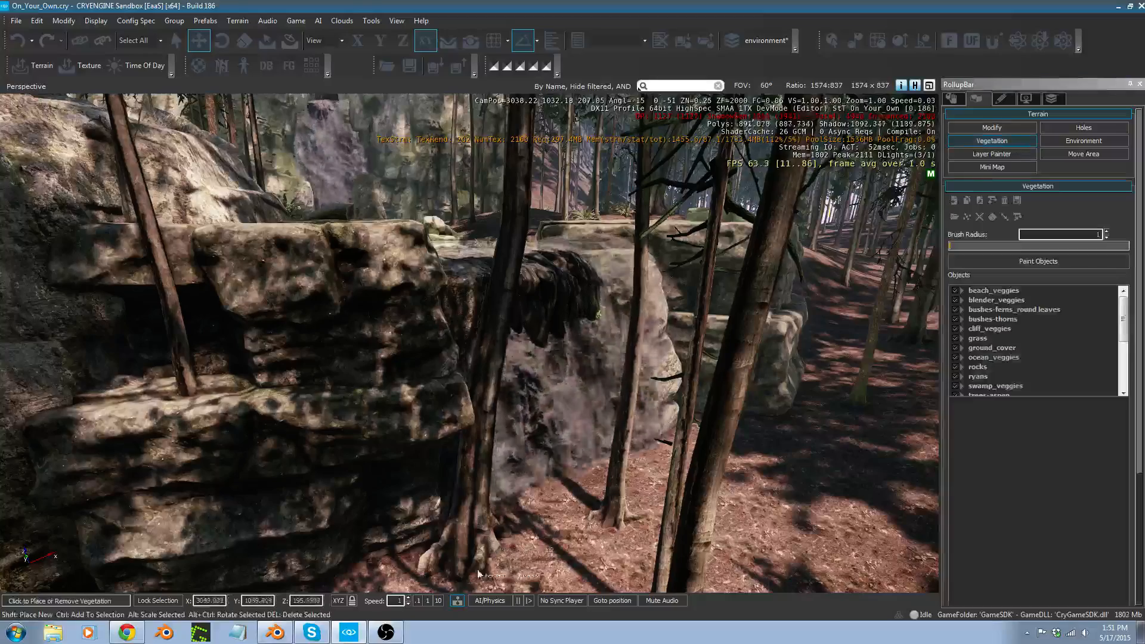
pyautogui.click(490, 370)
pyautogui.moveTo(491, 370); pyautogui.dragTo(510, 424, button='right')
pyautogui.press('s')
pyautogui.press('w')
pyautogui.moveTo(418, 352); pyautogui.dragTo(334, 304, button='right')
pyautogui.press('s')
pyautogui.moveTo(409, 473); pyautogui.dragTo(388, 437, button='right')
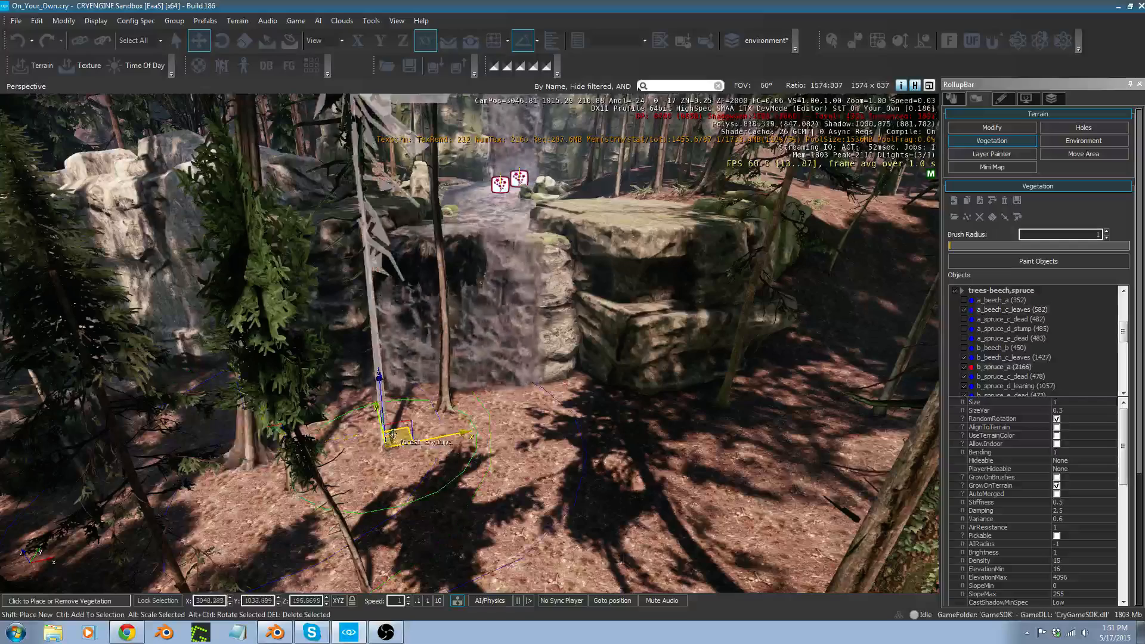
pyautogui.click(356, 433)
pyautogui.click(385, 444)
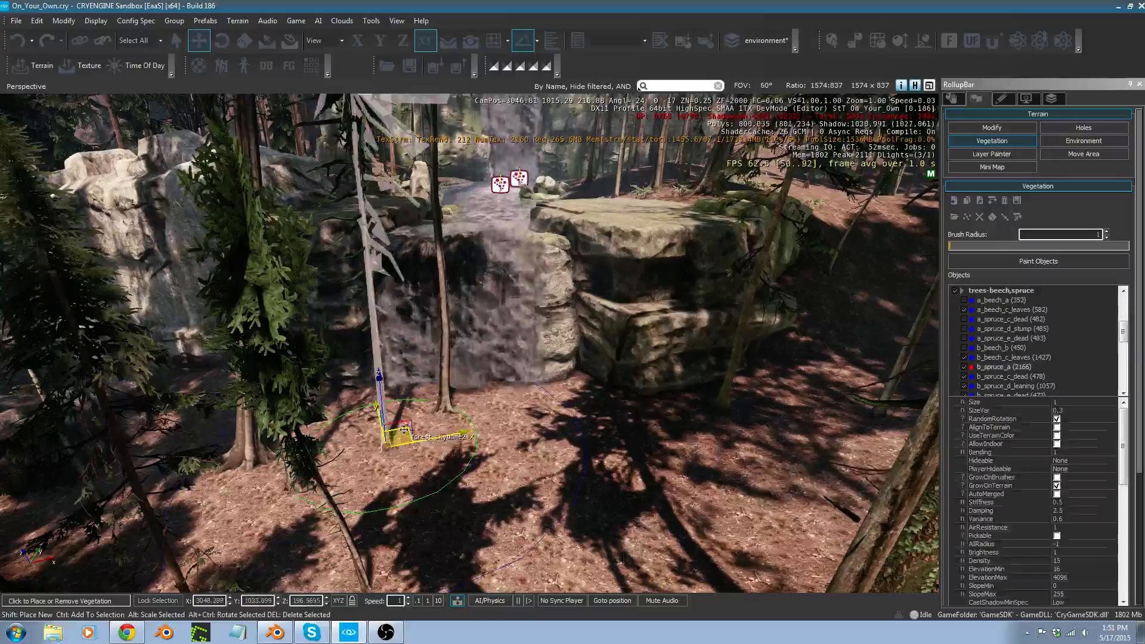
pyautogui.moveTo(404, 429); pyautogui.dragTo(209, 400)
pyautogui.moveTo(315, 362); pyautogui.dragTo(260, 436, button='right')
pyautogui.press('w')
pyautogui.press('s')
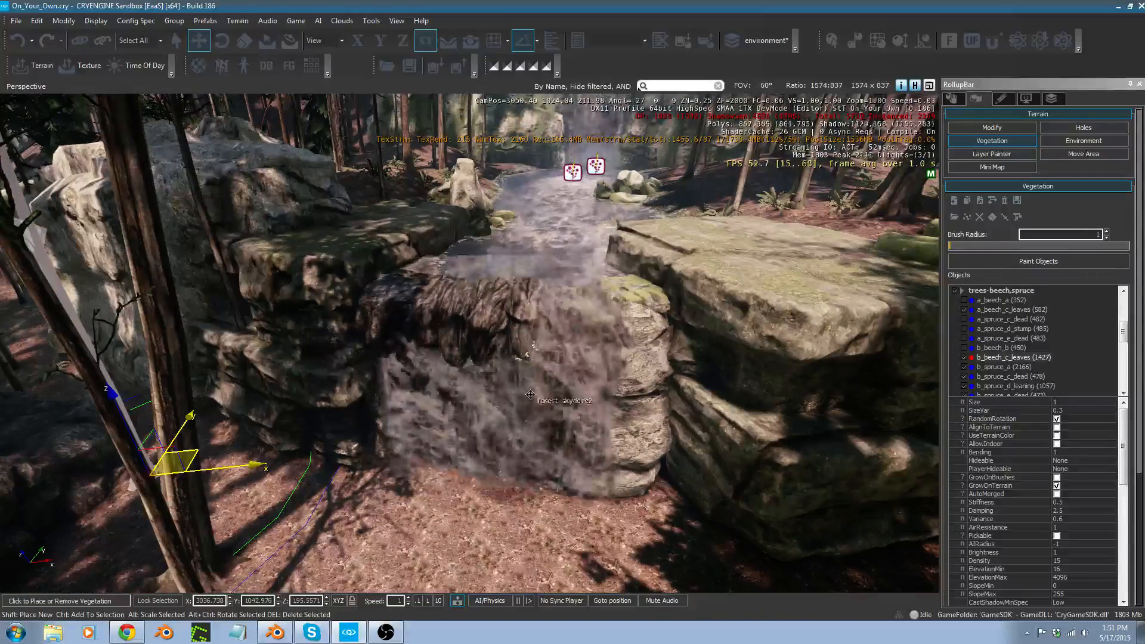
# Rotate the waterfall mesh about its local axes to about X 2.47, Y -4.27 so its sheet drapes over the rock lip.
pyautogui.press('w')
pyautogui.moveTo(315, 362); pyautogui.dragTo(203, 354, button='right')
pyautogui.moveTo(533, 376); pyautogui.dragTo(528, 392, button='right')
pyautogui.press('s')
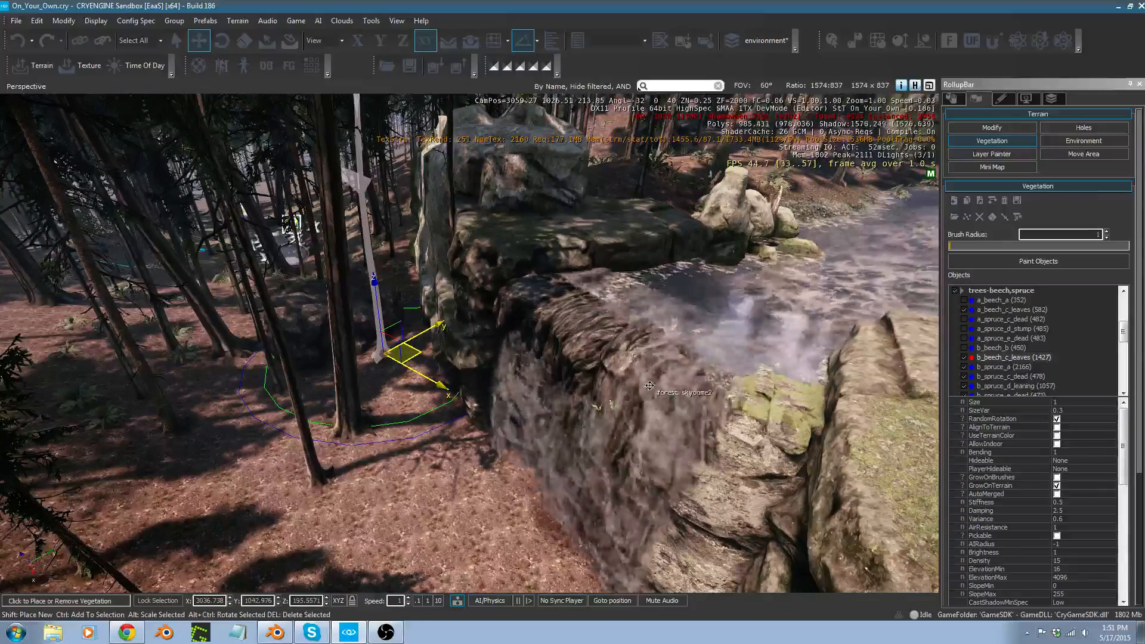
pyautogui.moveTo(677, 339); pyautogui.dragTo(675, 395, button='right')
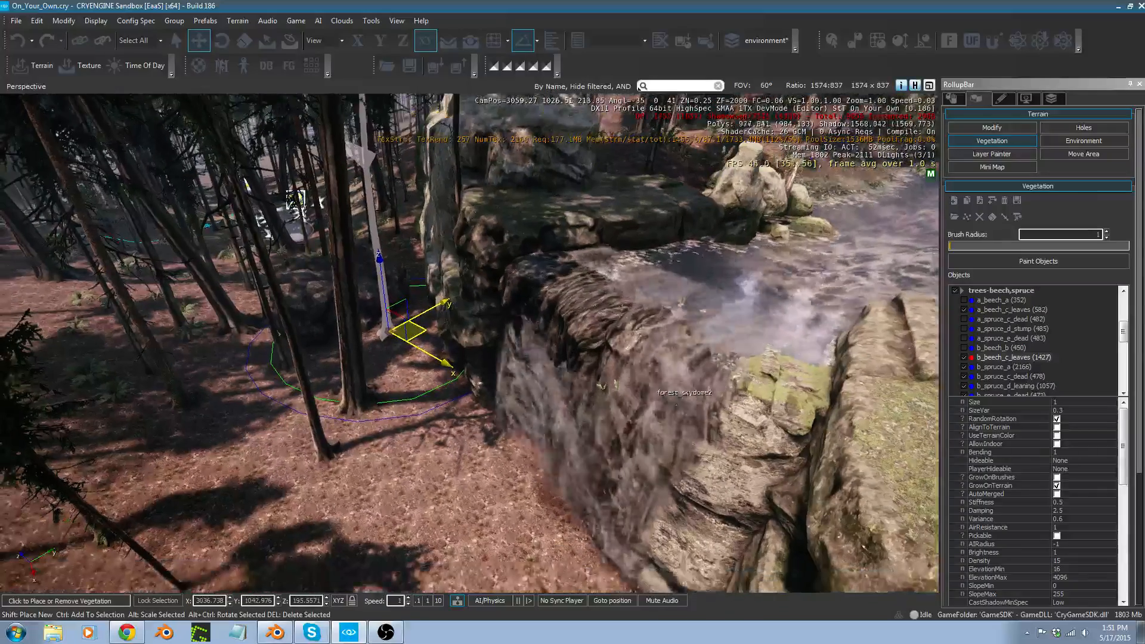
pyautogui.click(661, 315)
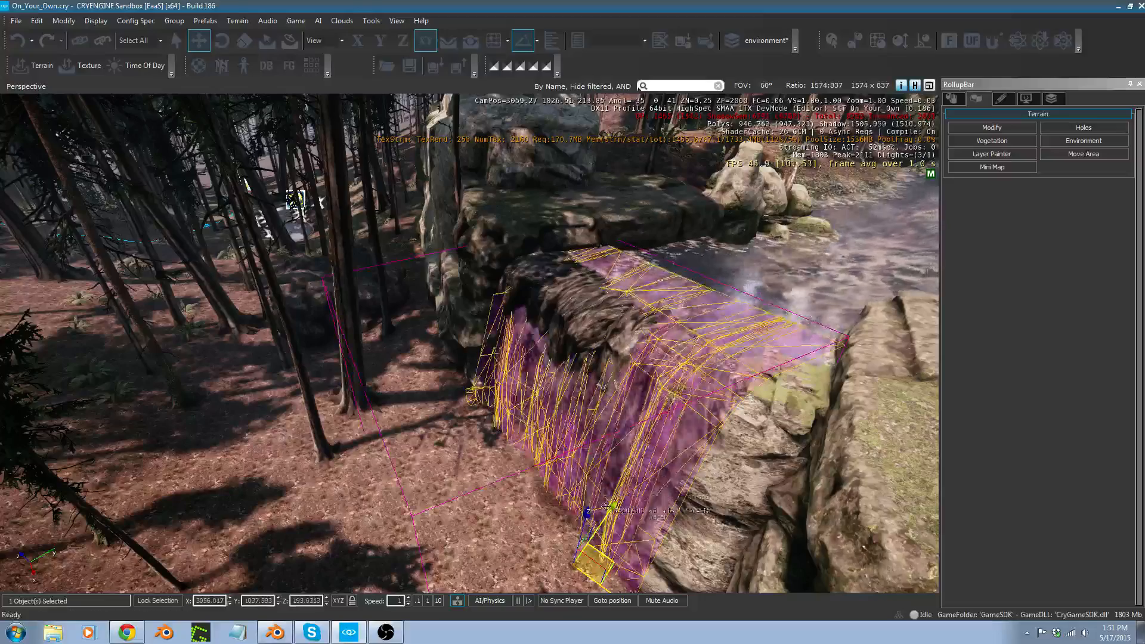
pyautogui.moveTo(606, 506); pyautogui.dragTo(606, 536, button='right')
pyautogui.press('2')
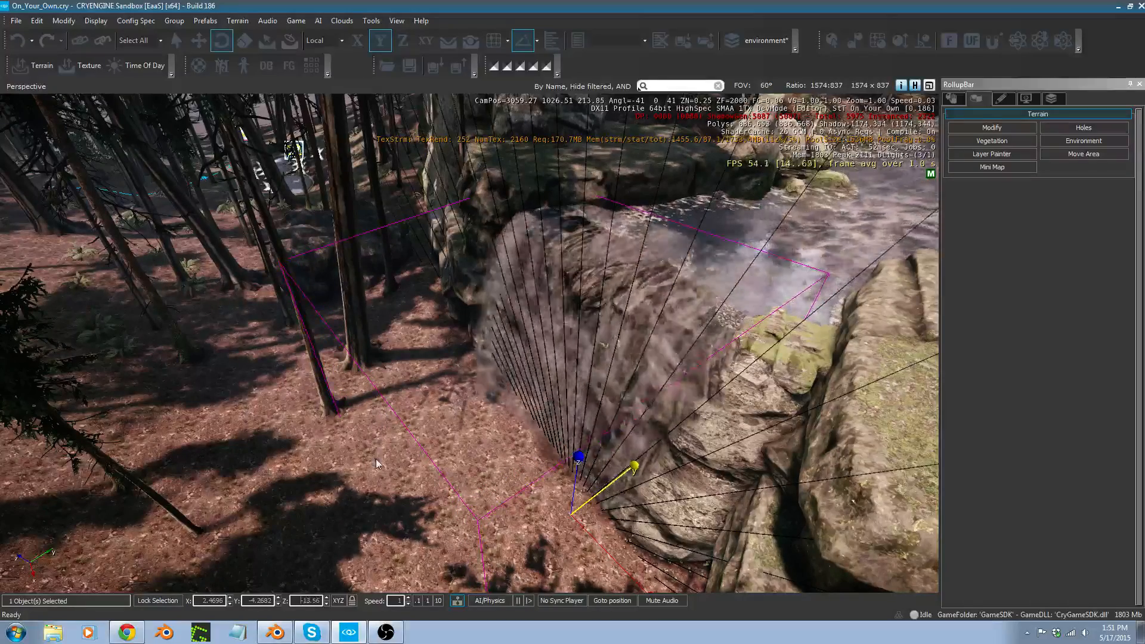
# Examine from close up and from both sides how the waterfall meets the surrounding rocks and the ground.
pyautogui.press('w')
pyautogui.moveTo(376, 464); pyautogui.dragTo(539, 504, button='right')
pyautogui.press('w')
pyautogui.press('s')
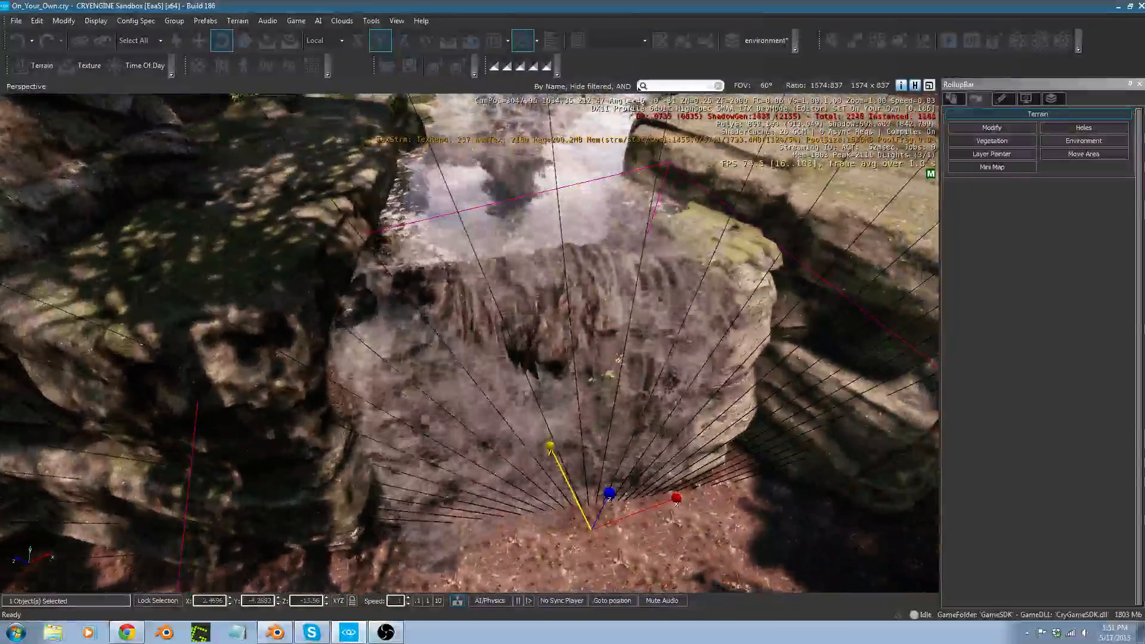
pyautogui.press('d')
pyautogui.press('w')
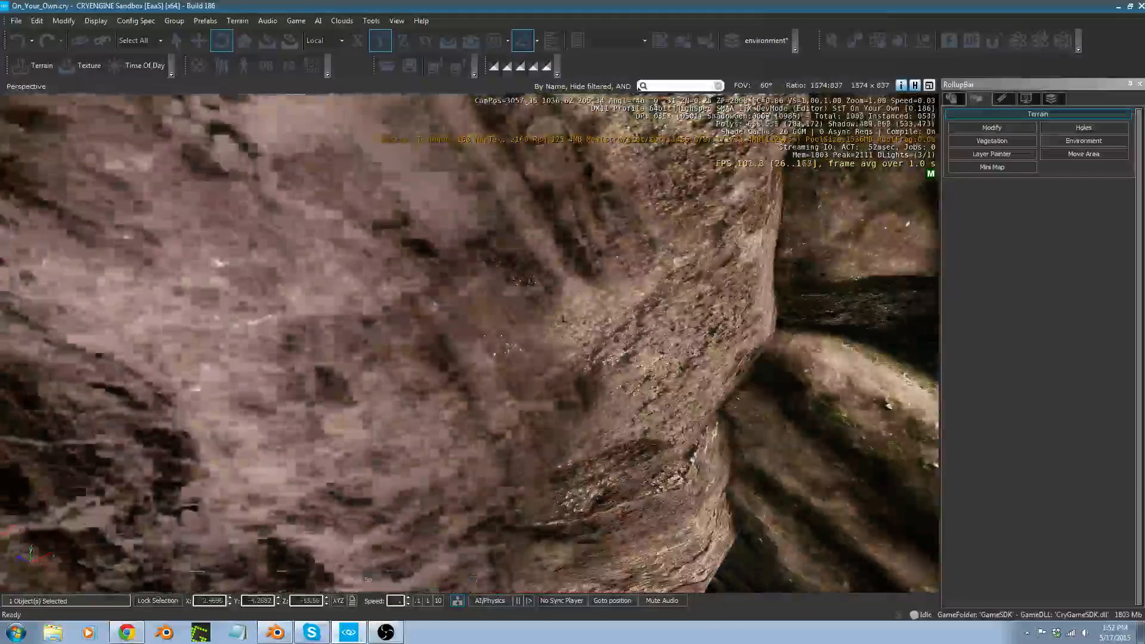
pyautogui.press('s')
pyautogui.press('a')
pyautogui.press('s')
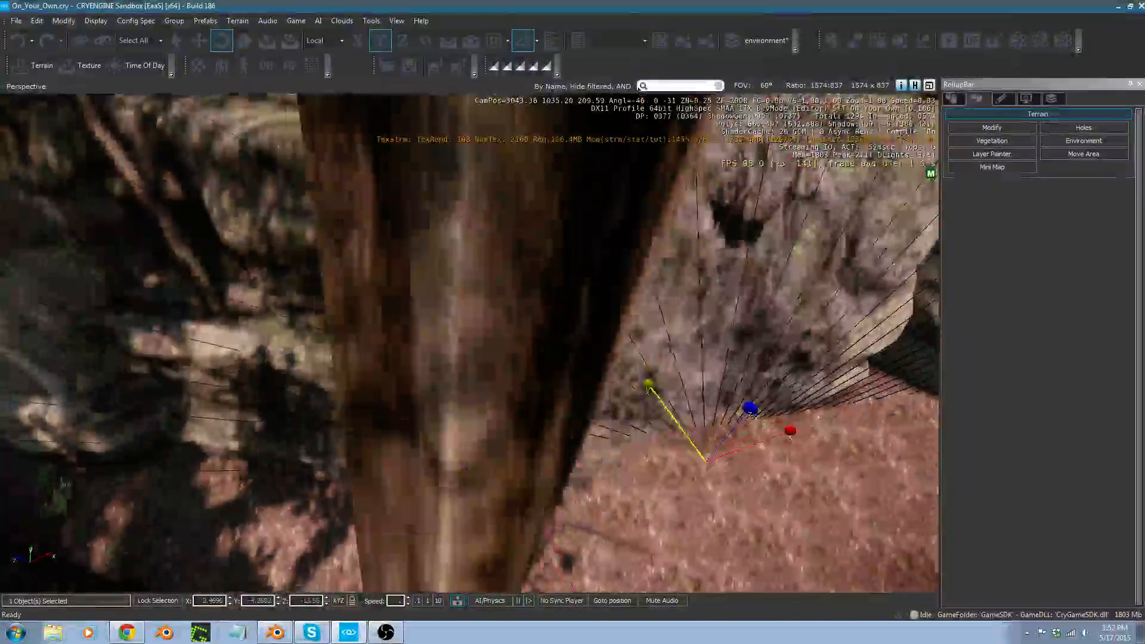
pyautogui.moveTo(464, 385); pyautogui.dragTo(438, 346, button='right')
pyautogui.press('w')
pyautogui.press('s')
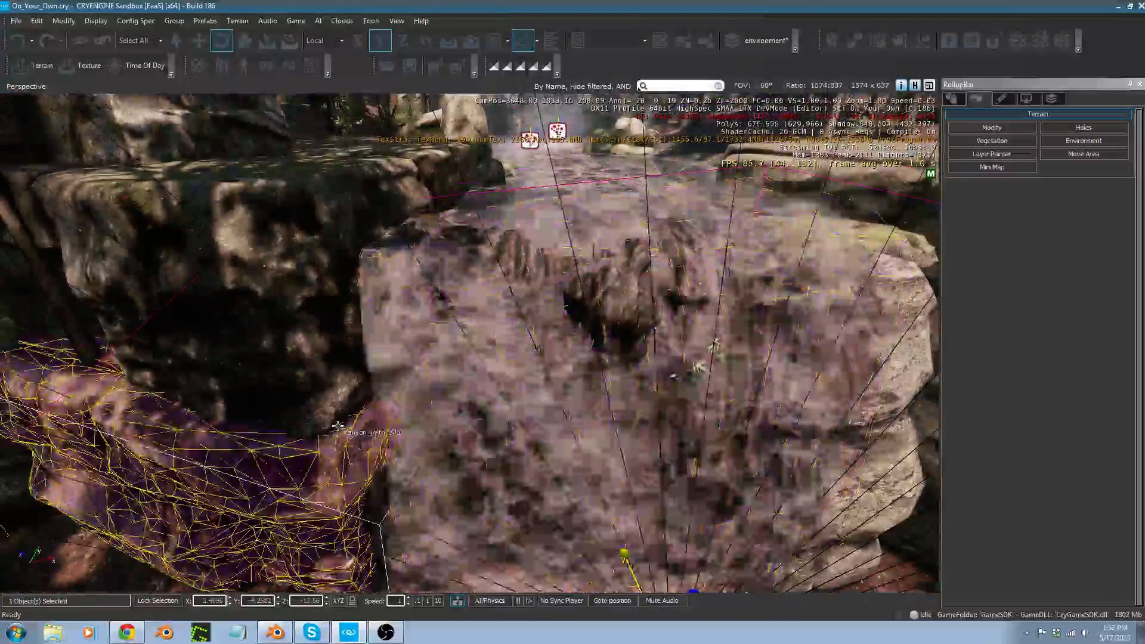
# Move the two stacked canyon ledges beside the waterfall together toward its edge, at about X 3046, Y 1045.
pyautogui.click(338, 425)
pyautogui.moveTo(338, 426); pyautogui.dragTo(325, 375, button='right')
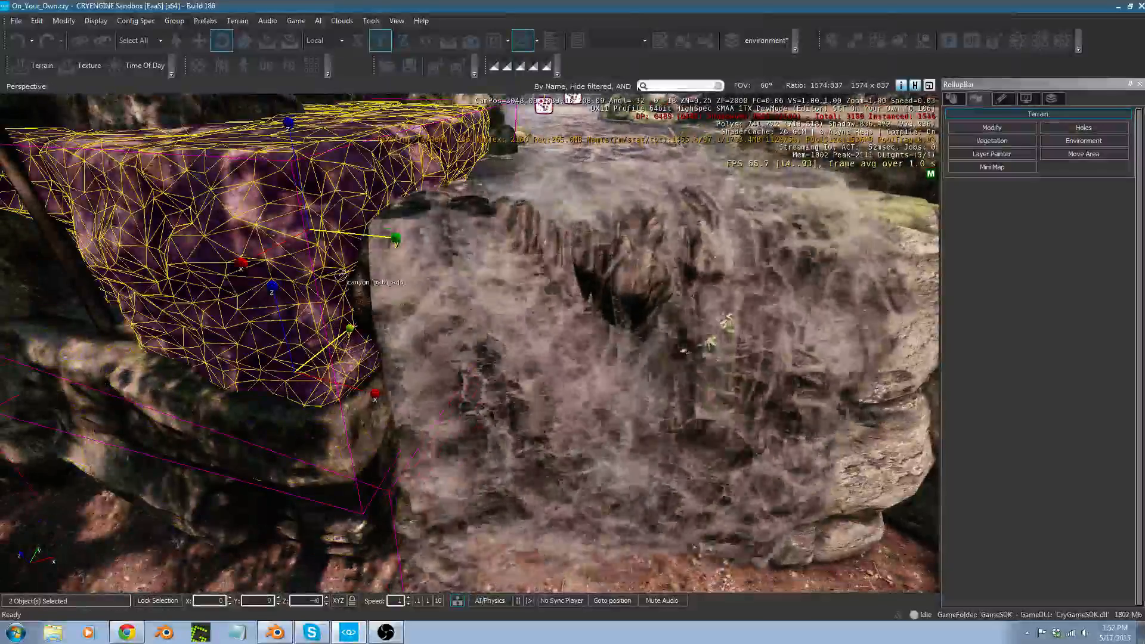
pyautogui.press('1')
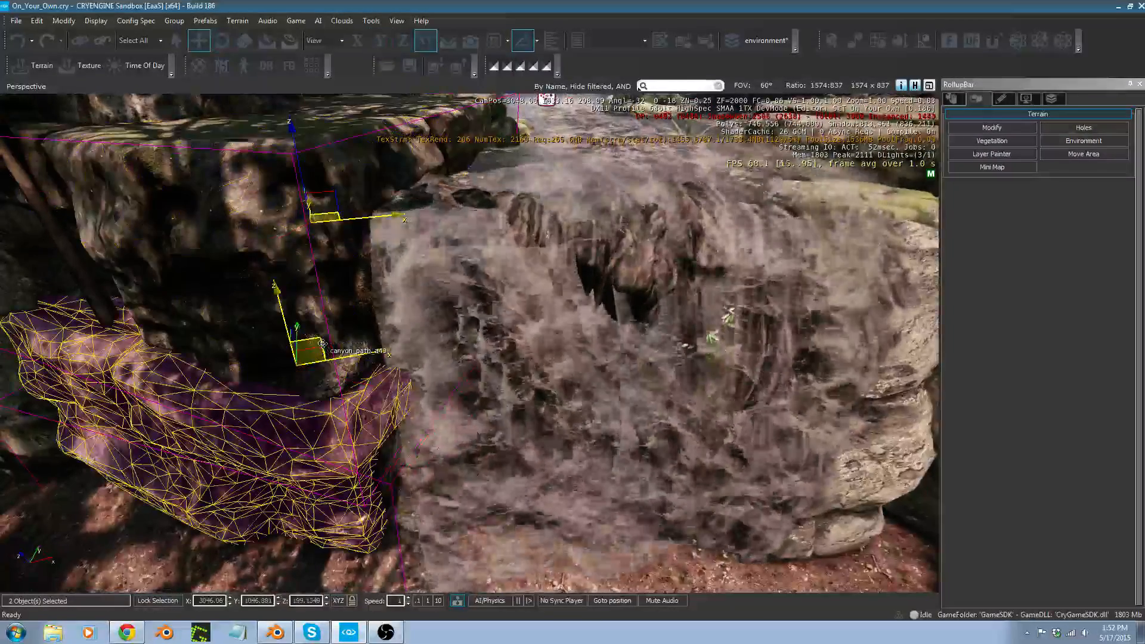
pyautogui.moveTo(322, 346); pyautogui.dragTo(335, 366)
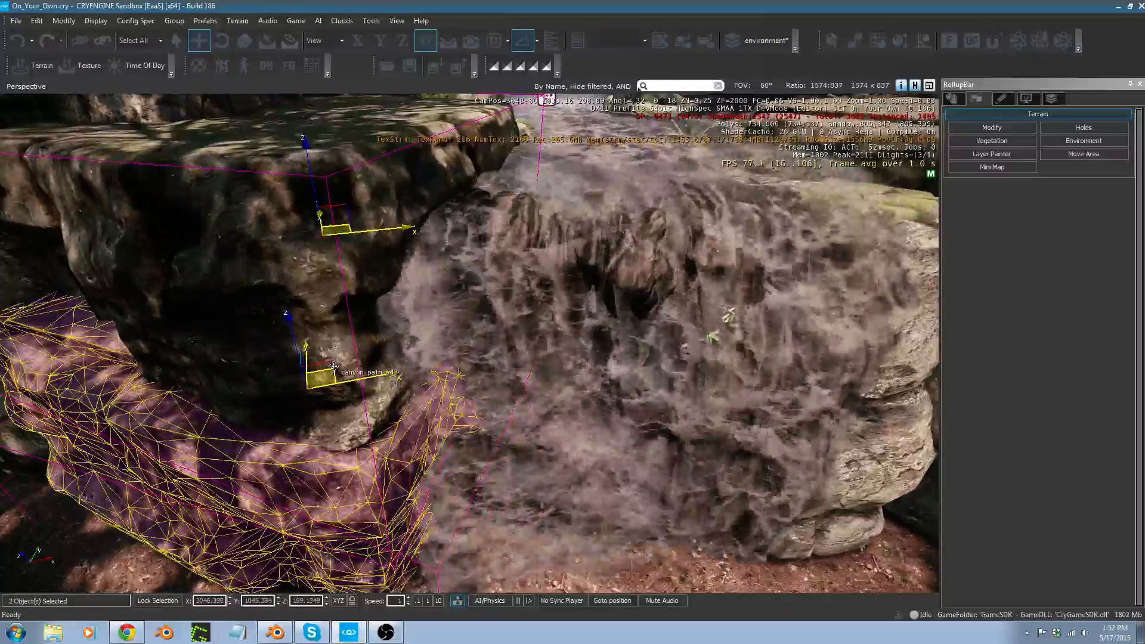
# Rotate the lower ledge beside the waterfall about its local Z axis to about -90 degrees.
pyautogui.moveTo(356, 351); pyautogui.dragTo(406, 350, button='right')
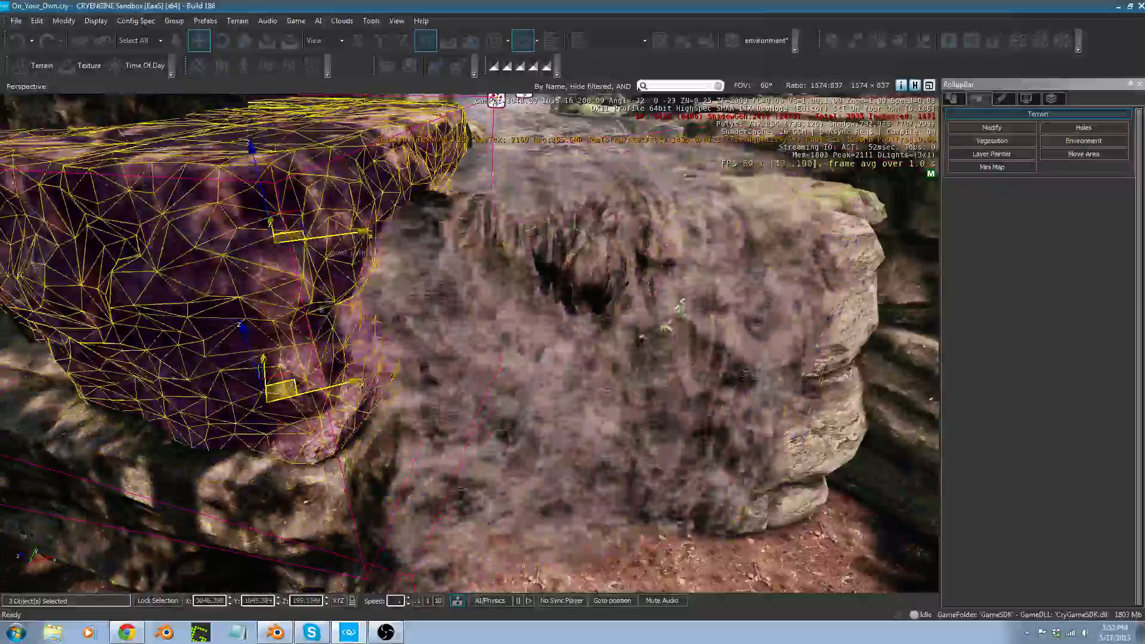
pyautogui.moveTo(470, 343); pyautogui.dragTo(465, 322, button='right')
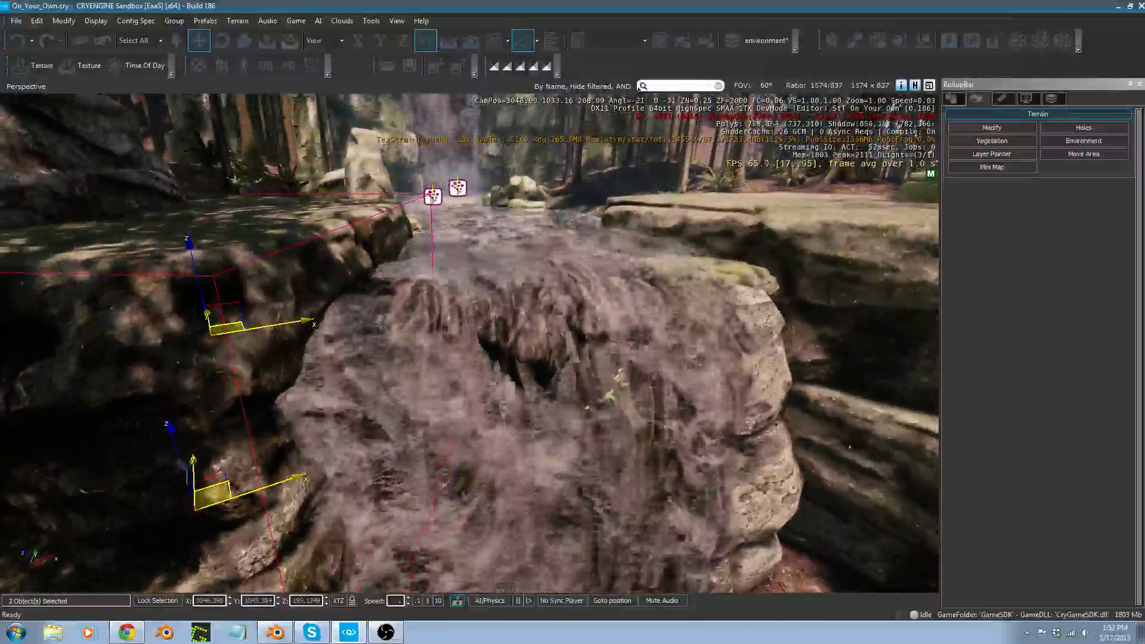
pyautogui.moveTo(465, 322); pyautogui.dragTo(461, 362, button='middle')
pyautogui.moveTo(606, 320); pyautogui.dragTo(588, 310, button='right')
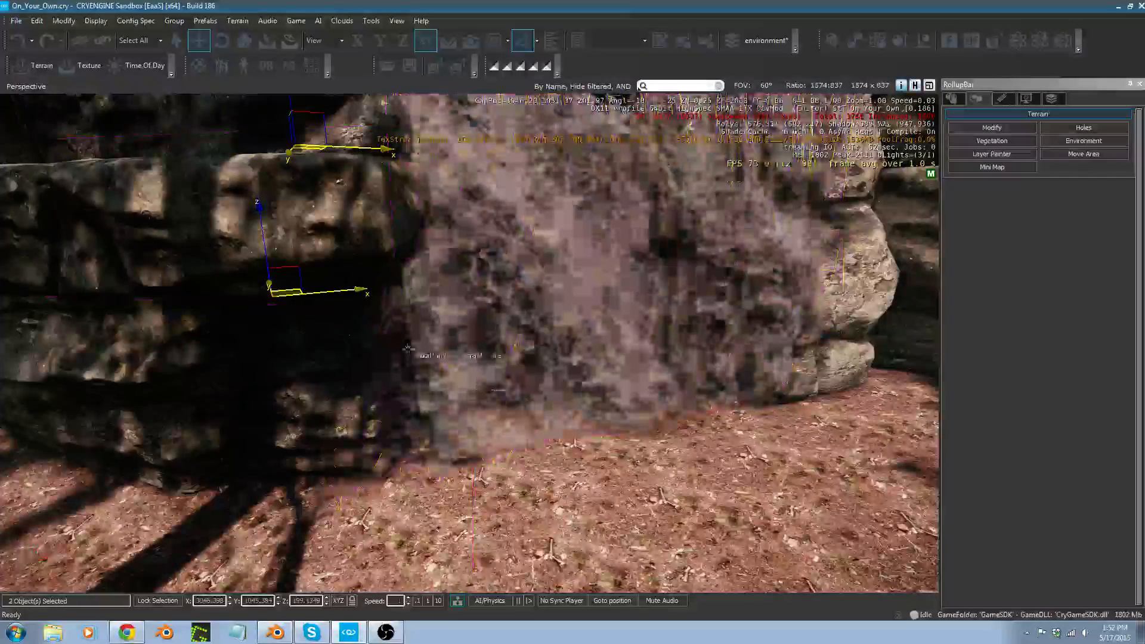
pyautogui.moveTo(419, 389); pyautogui.dragTo(360, 260, button='right')
pyautogui.click(339, 238)
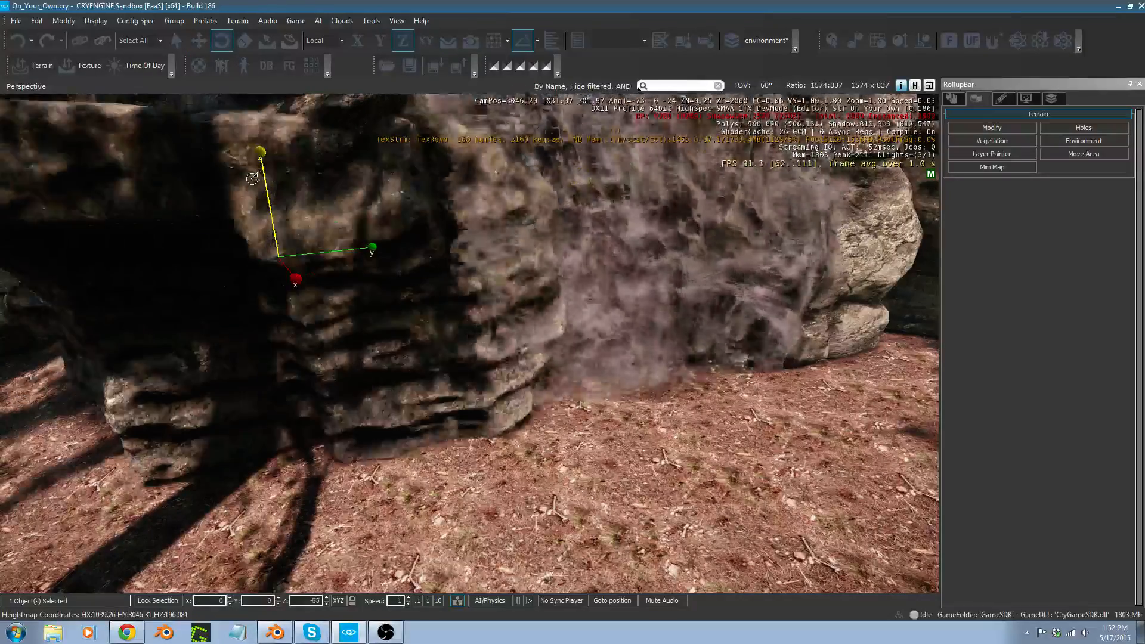
pyautogui.moveTo(248, 178); pyautogui.dragTo(244, 178)
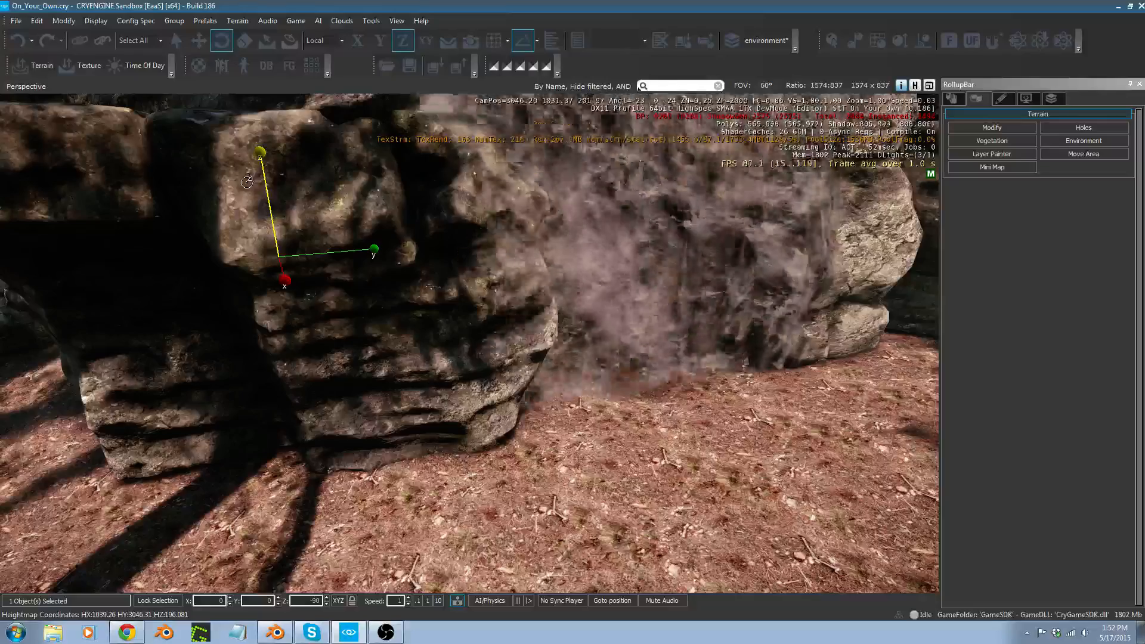
# Shift the lower ledge horizontally away from the waterfall to about X 3044.5, Y 1046.
pyautogui.press('a')
pyautogui.moveTo(243, 178); pyautogui.dragTo(381, 164, button='right')
pyautogui.press('d')
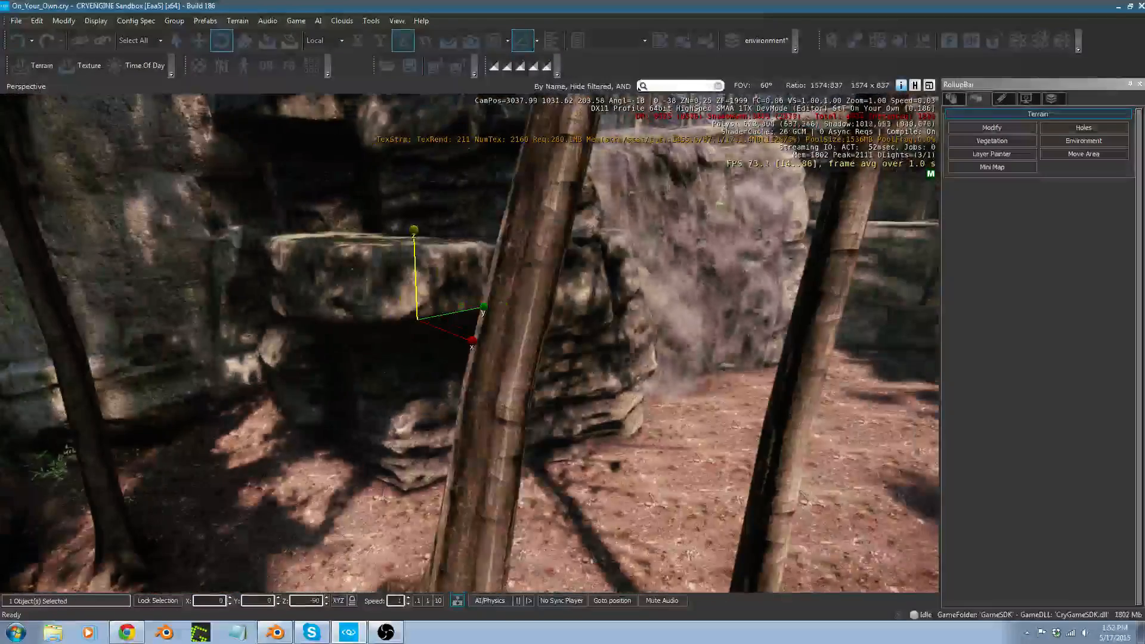
pyautogui.press('2')
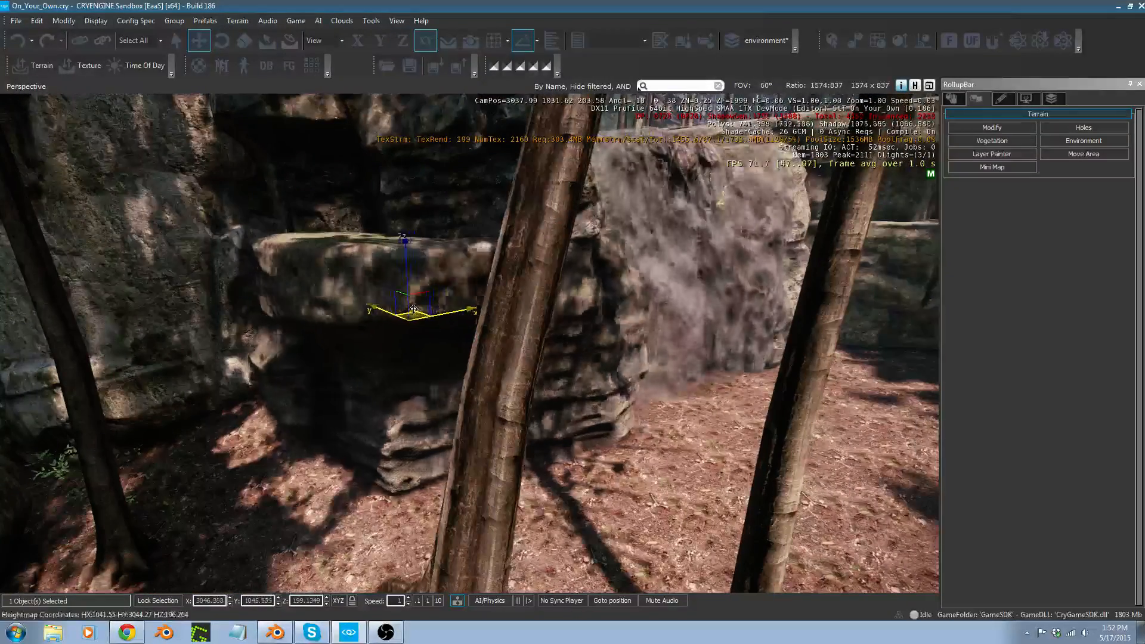
pyautogui.moveTo(395, 312); pyautogui.dragTo(389, 306)
pyautogui.press('w')
pyautogui.moveTo(389, 306); pyautogui.dragTo(358, 301, button='right')
pyautogui.press('d')
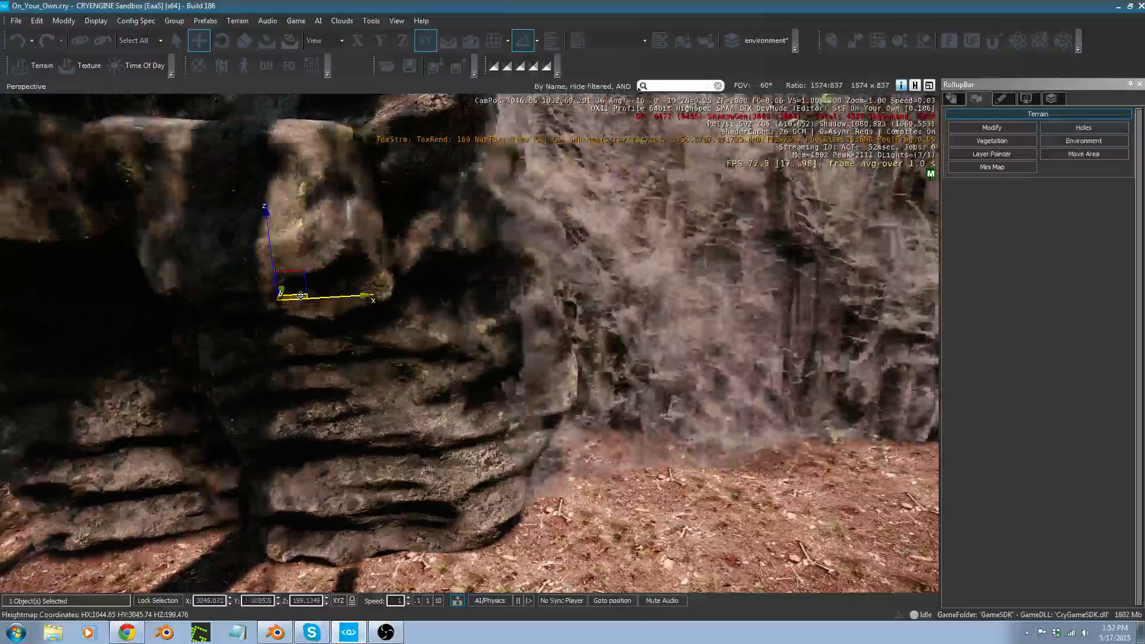
pyautogui.moveTo(302, 296); pyautogui.dragTo(290, 297)
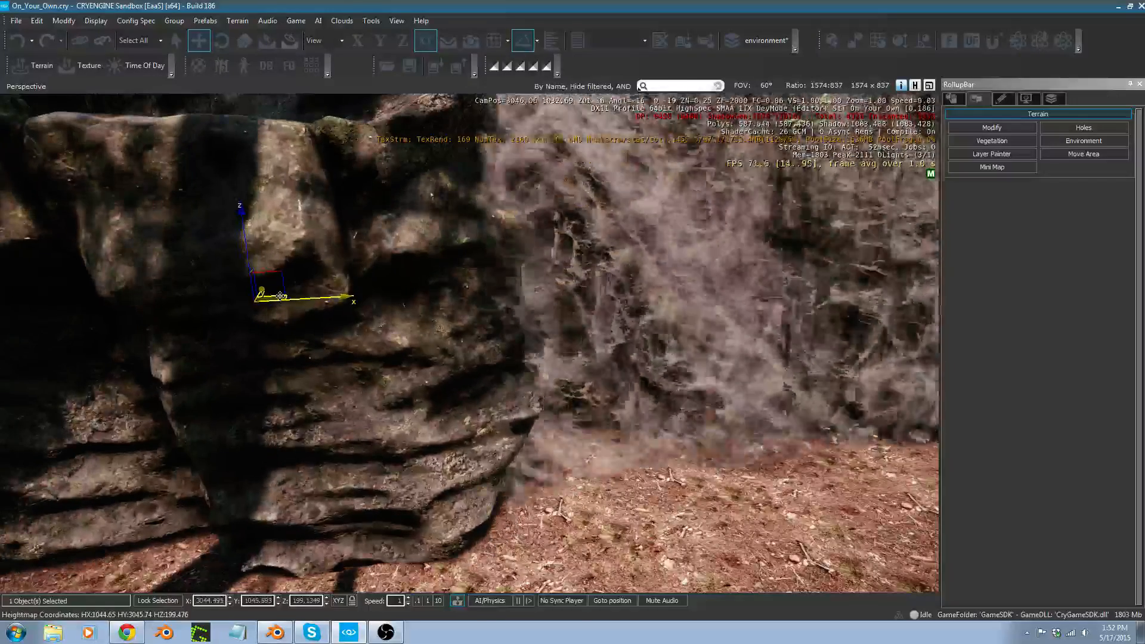
# Move the b_beech_c_leaves tree poking through the rock ledges down to the open forest floor beside them.
pyautogui.moveTo(295, 292); pyautogui.dragTo(319, 285, button='right')
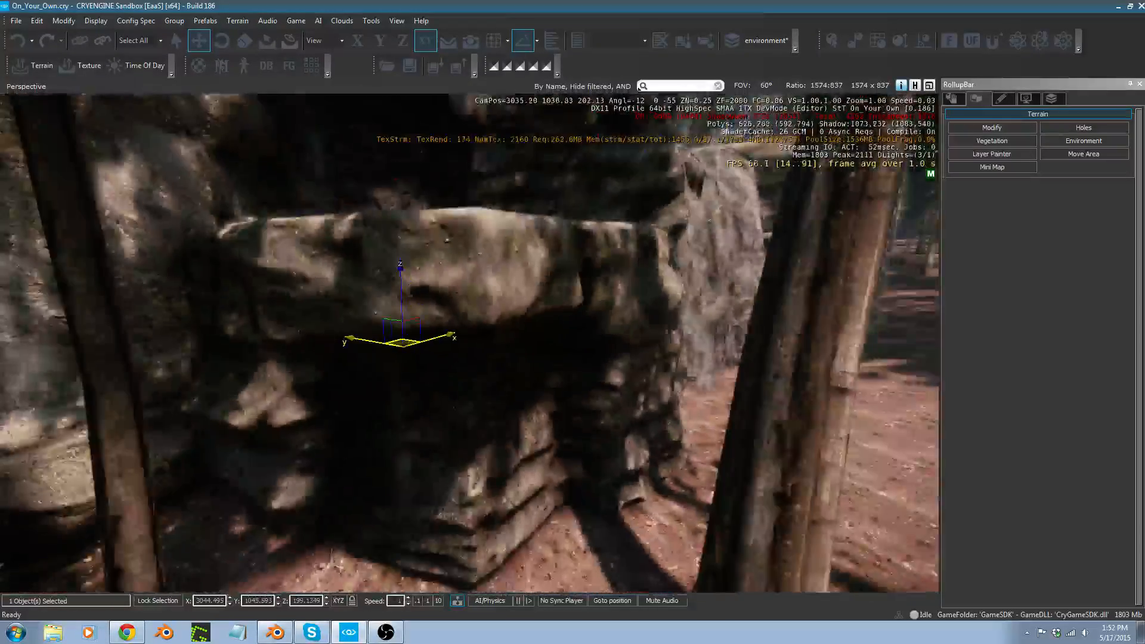
pyautogui.moveTo(357, 291); pyautogui.dragTo(352, 286, button='middle')
pyautogui.press('w')
pyautogui.moveTo(352, 286); pyautogui.dragTo(167, 301, button='right')
pyautogui.click(992, 140)
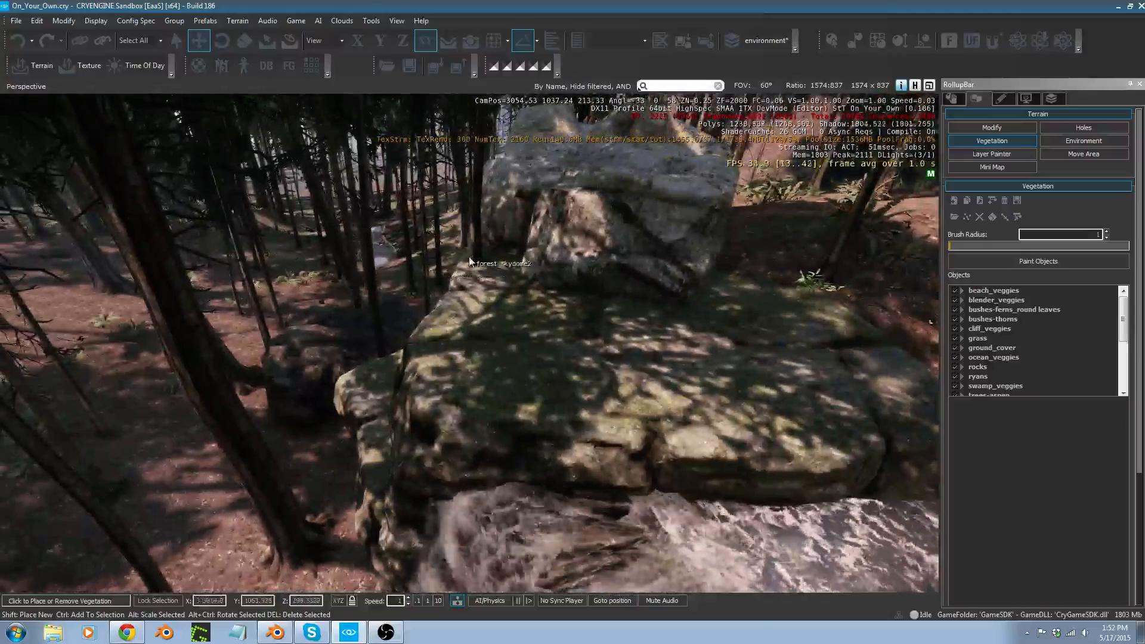
pyautogui.click(486, 310)
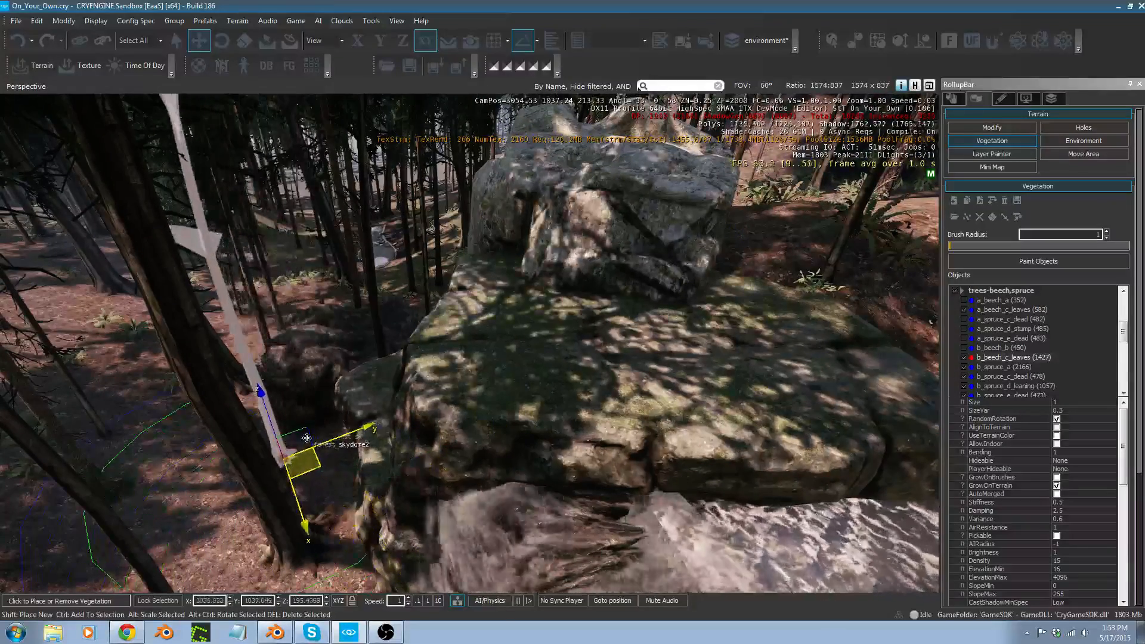
# Move the beech tree growing through the top of the canyon wall to the forest floor at about X 3028, Y 1047.
pyautogui.moveTo(306, 438); pyautogui.dragTo(403, 318, button='right')
pyautogui.click(439, 386)
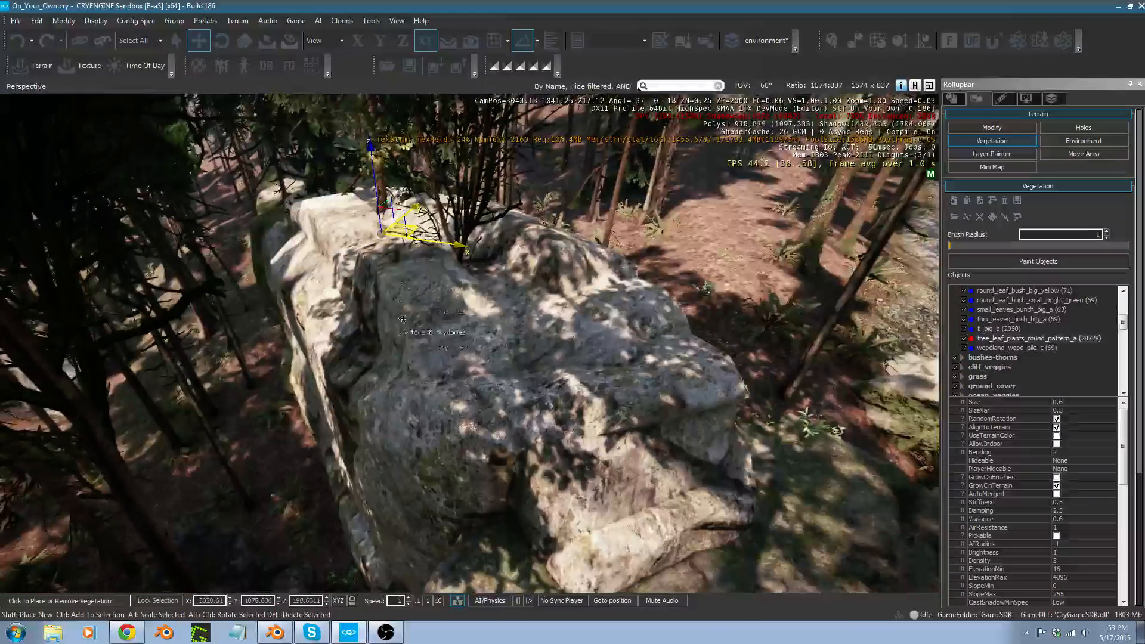
pyautogui.click(462, 245)
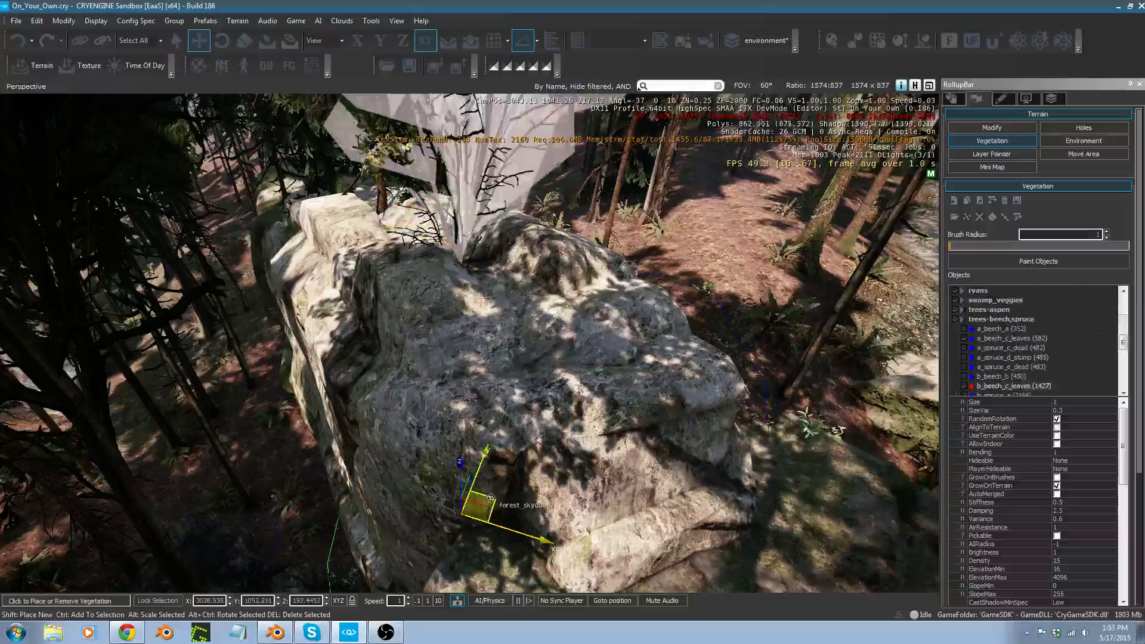
pyautogui.moveTo(491, 499); pyautogui.dragTo(231, 494)
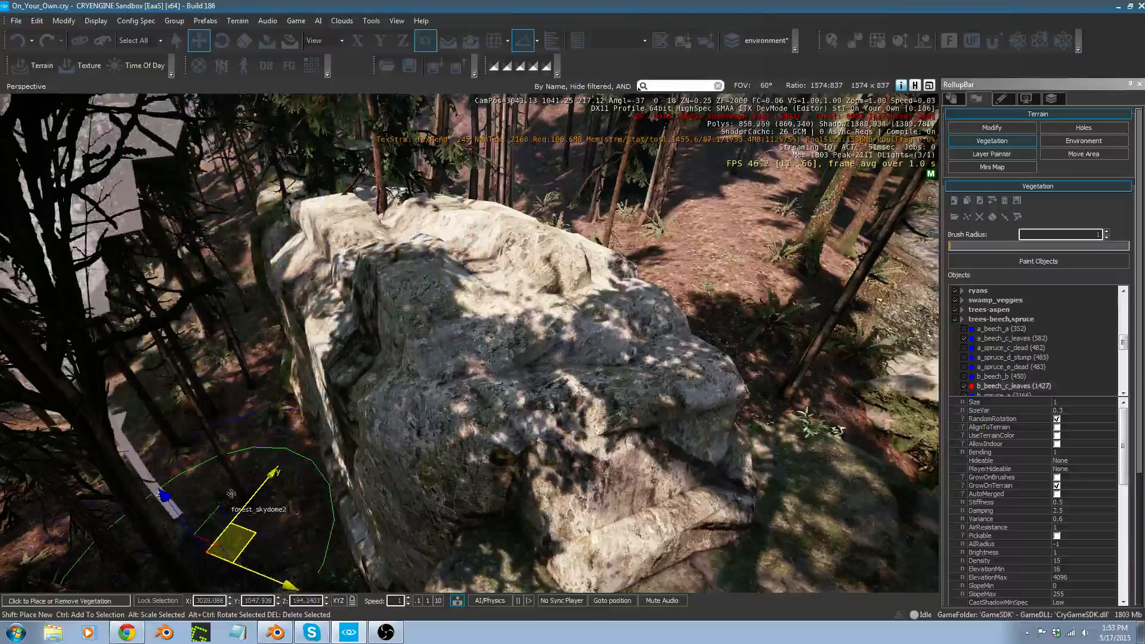
# Move the spruce_big_b tree off the canyon wall to about X 3048, Y 1062, and the leafy plant to the forest floor on the opposite side.
pyautogui.click(382, 196)
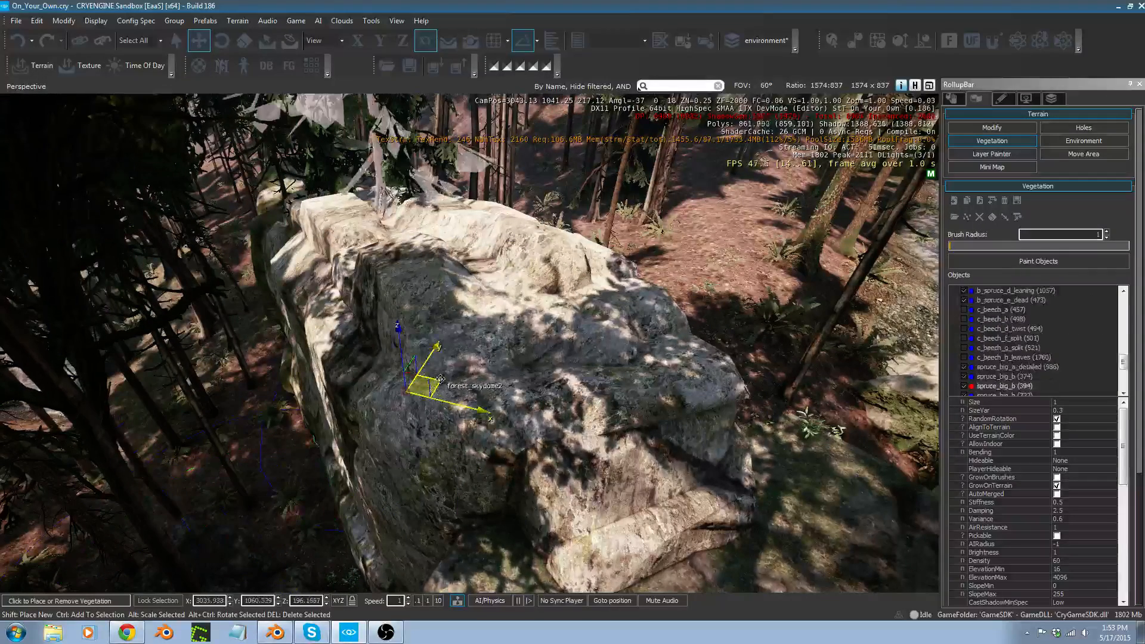
pyautogui.moveTo(440, 380); pyautogui.dragTo(687, 414)
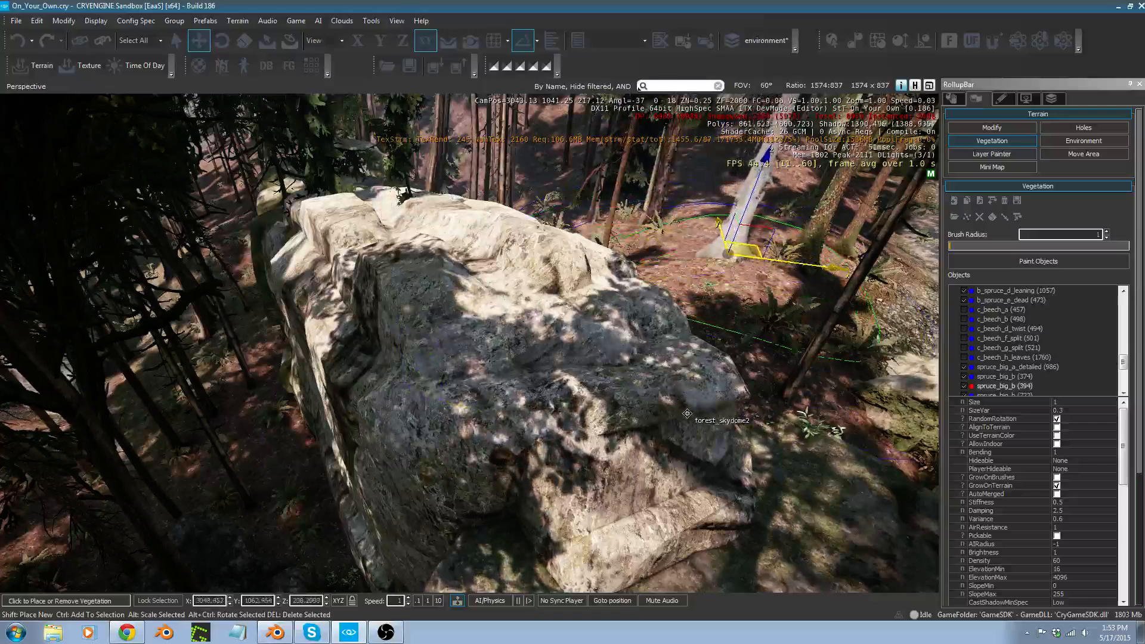
pyautogui.click(407, 194)
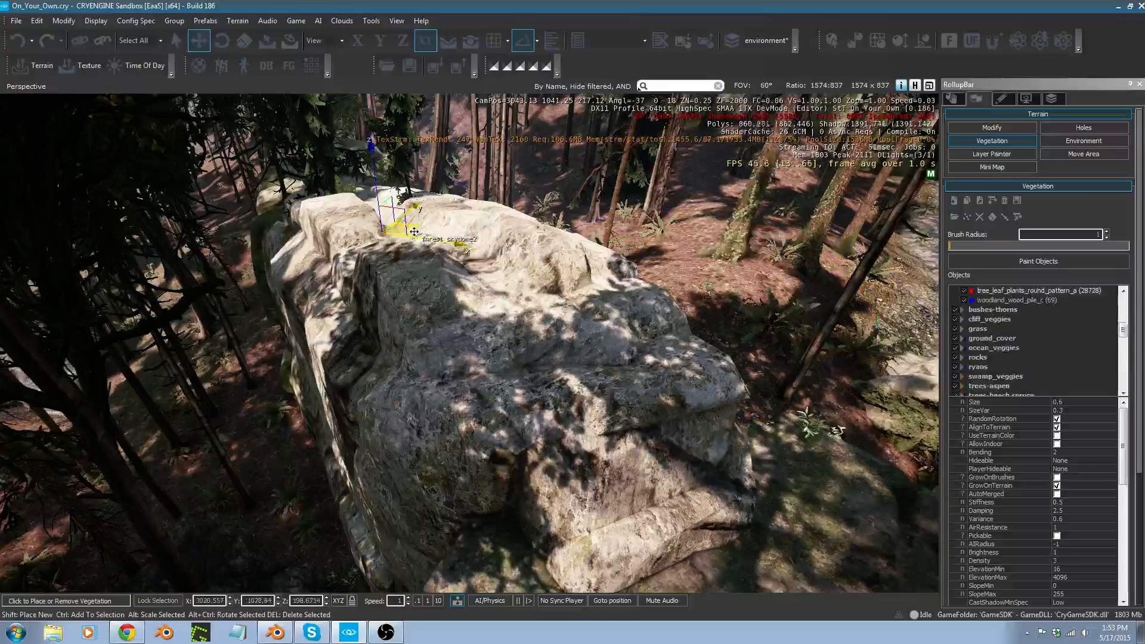
pyautogui.moveTo(383, 235); pyautogui.dragTo(243, 291)
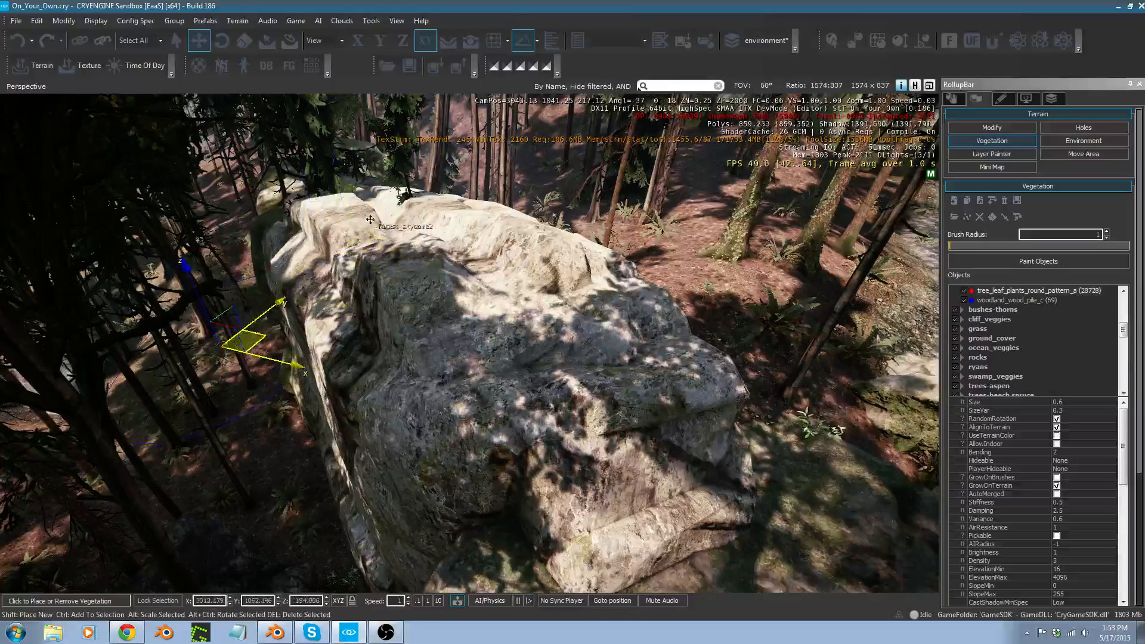
# Move the leafy plant and the ground_cover_fernbush_large_a fern off the canyon rock to the forest floor behind it, around X 3022, Y 1078.
pyautogui.click(409, 183)
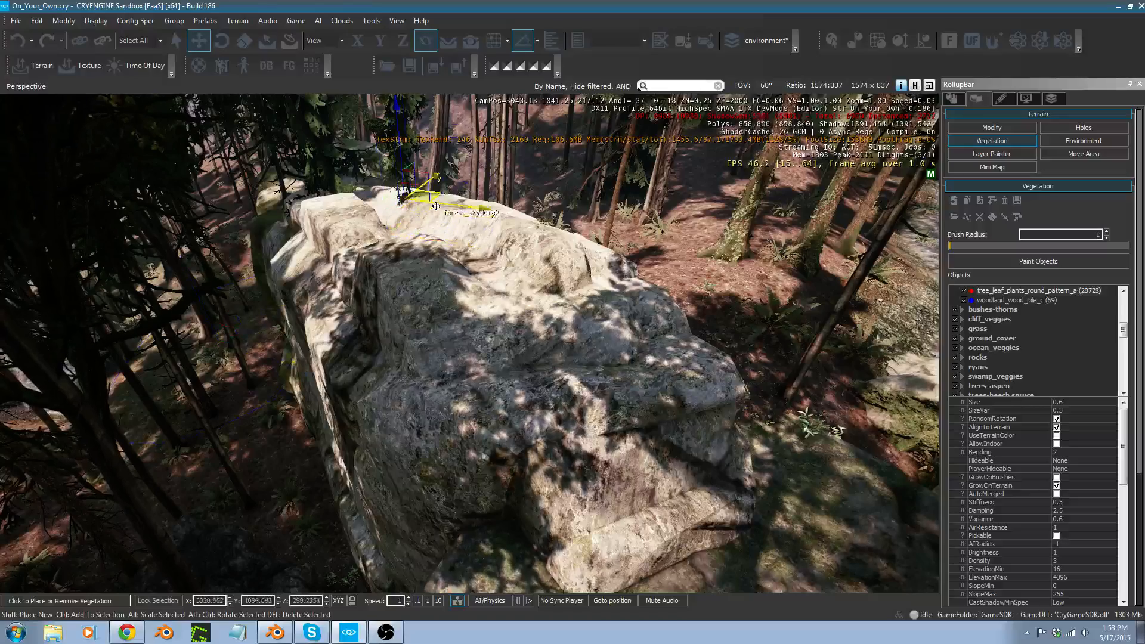
pyautogui.press('w')
pyautogui.moveTo(455, 171); pyautogui.dragTo(455, 171, button='right')
pyautogui.click(590, 383)
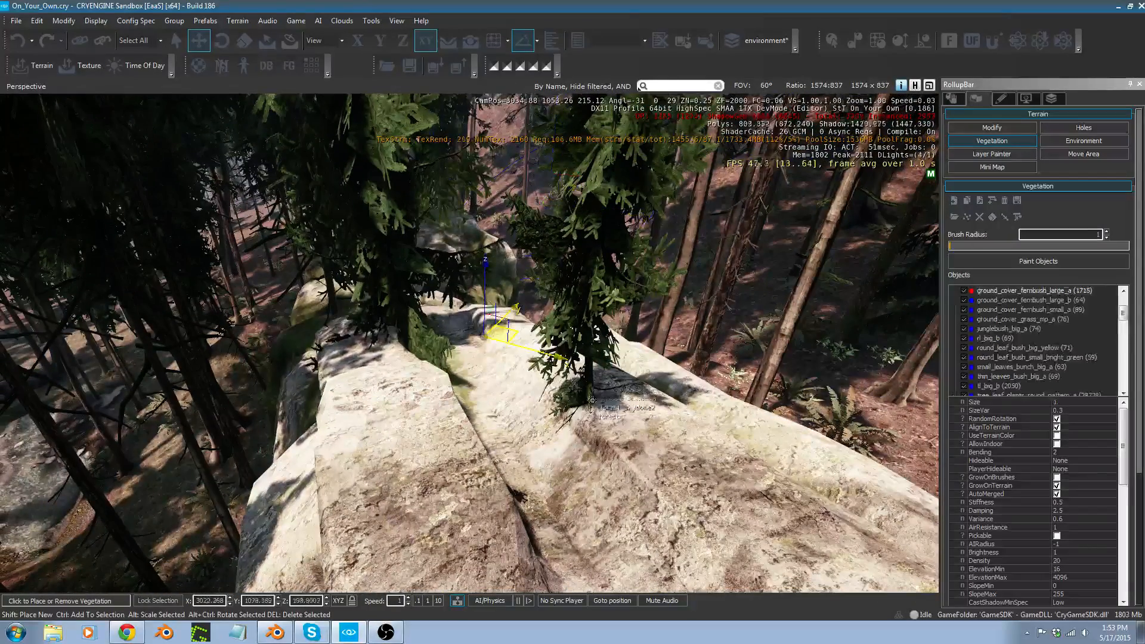
pyautogui.press('space')
pyautogui.moveTo(589, 461); pyautogui.dragTo(592, 466, button='right')
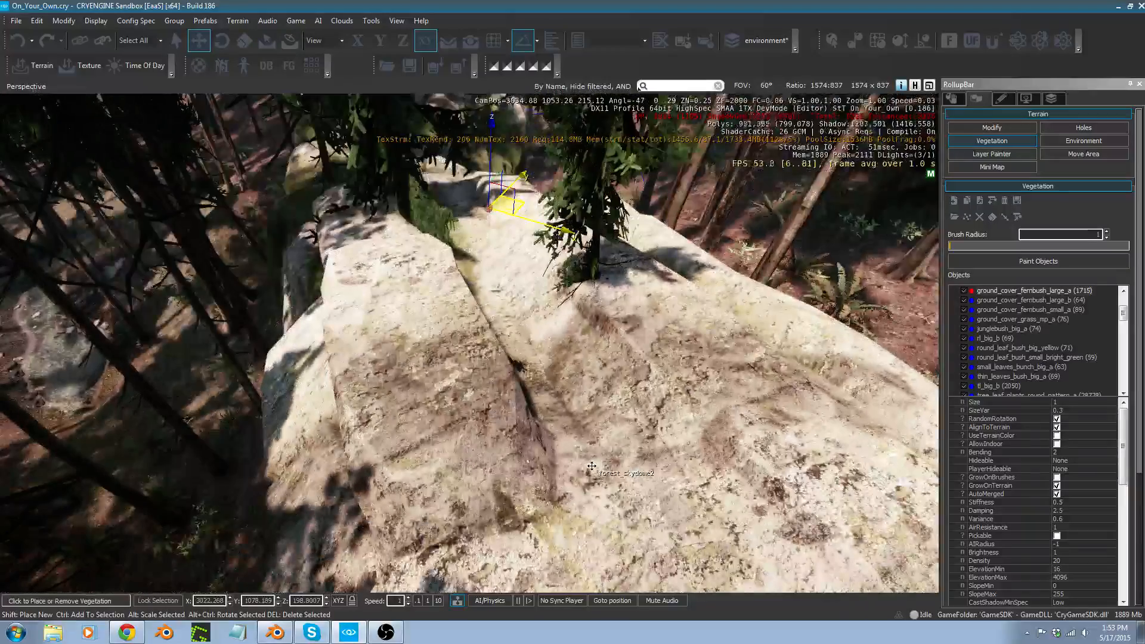
pyautogui.press('space')
pyautogui.press('w')
pyautogui.moveTo(621, 422); pyautogui.dragTo(620, 421, button='right')
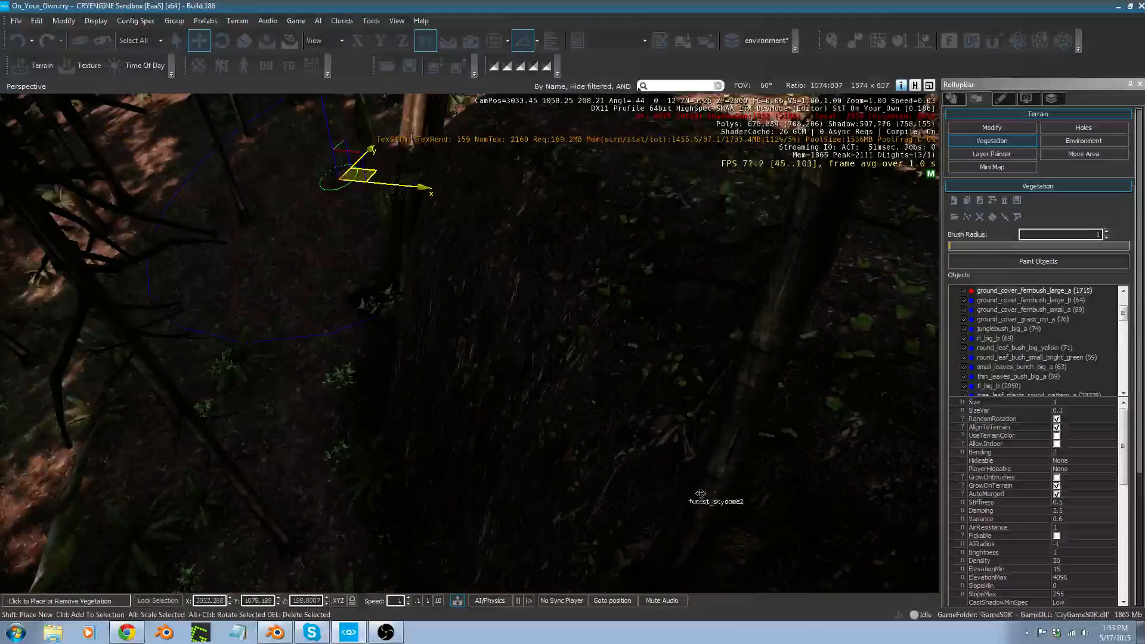
# Move the b_spruce_d_leaning tree out of the shaded rock wall onto the open forest floor at about Y 1059.
pyautogui.click(720, 492)
pyautogui.moveTo(720, 492); pyautogui.dragTo(720, 493, button='right')
pyautogui.moveTo(714, 528); pyautogui.dragTo(26, 368)
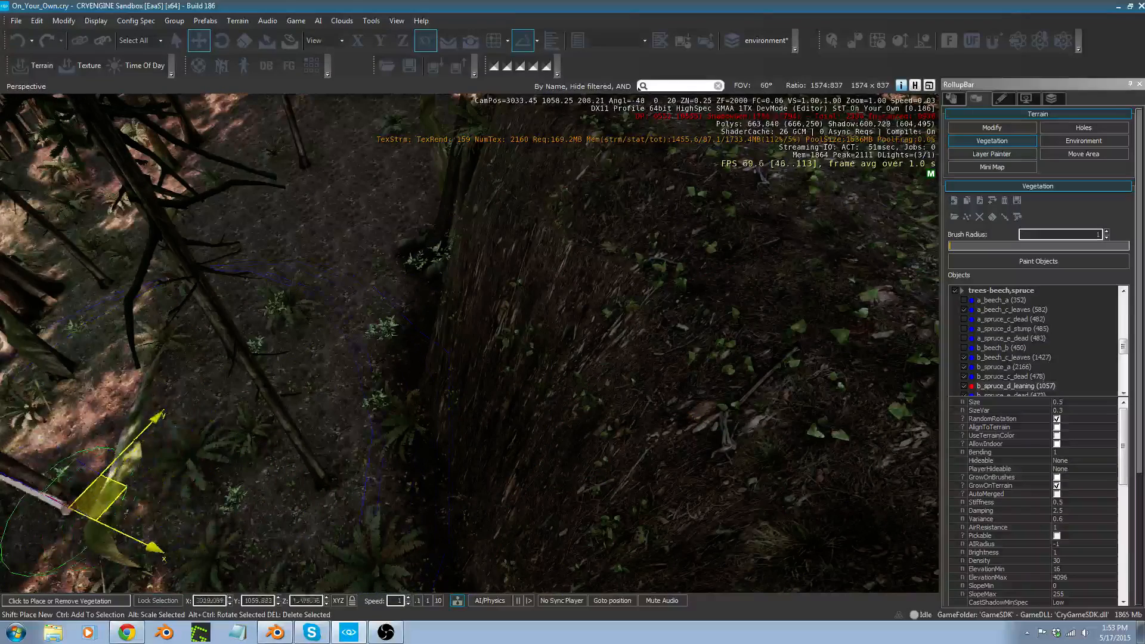
# Move the b_spruce_a tree and the small leafy plants beside the dark rock wall farther onto the open forest floor.
pyautogui.click(368, 494)
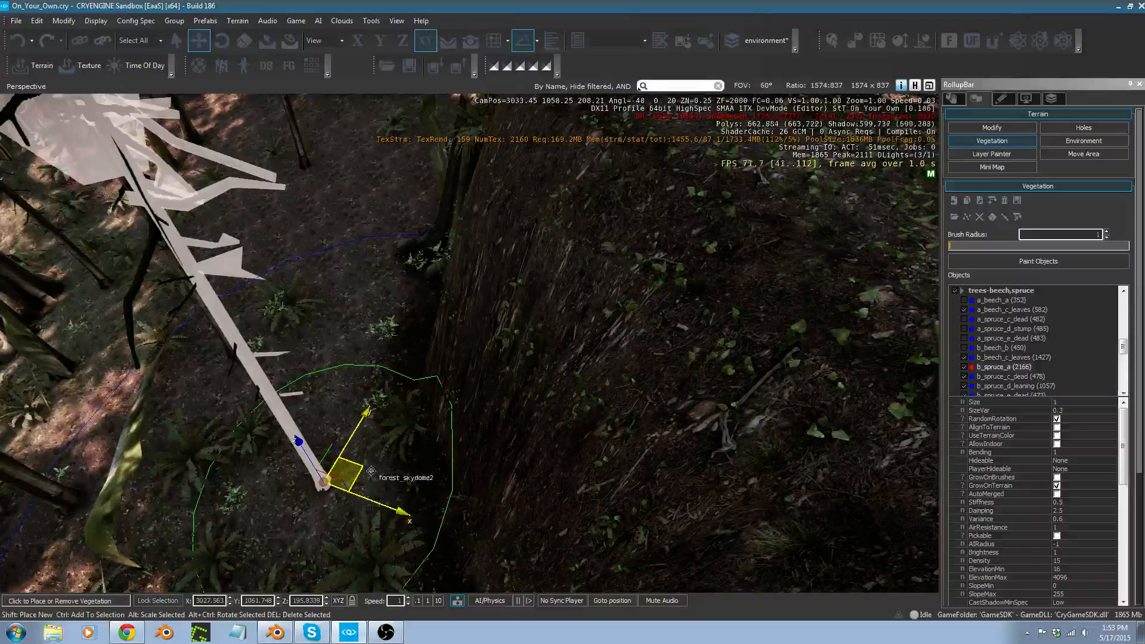
pyautogui.click(324, 459)
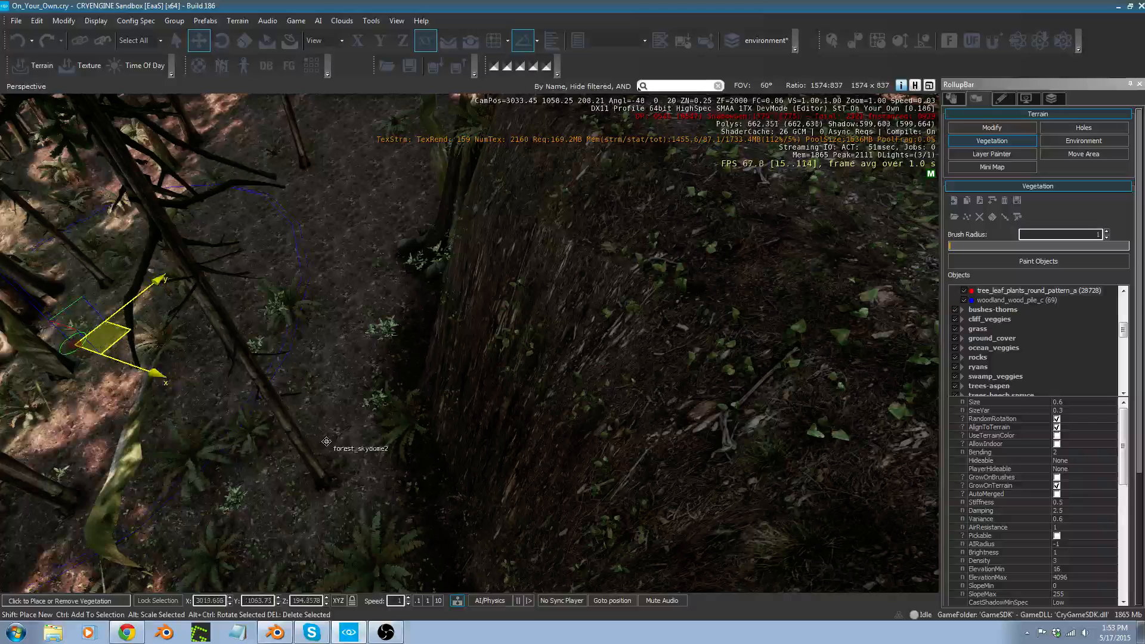
pyautogui.click(319, 474)
pyautogui.click(257, 416)
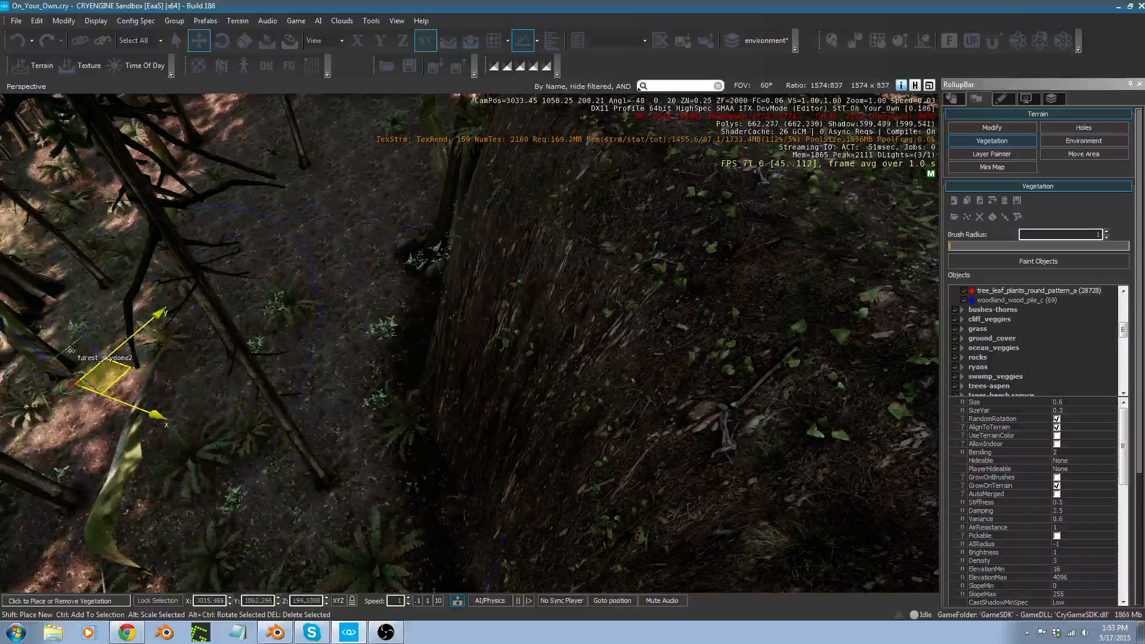
pyautogui.click(339, 467)
pyautogui.click(293, 326)
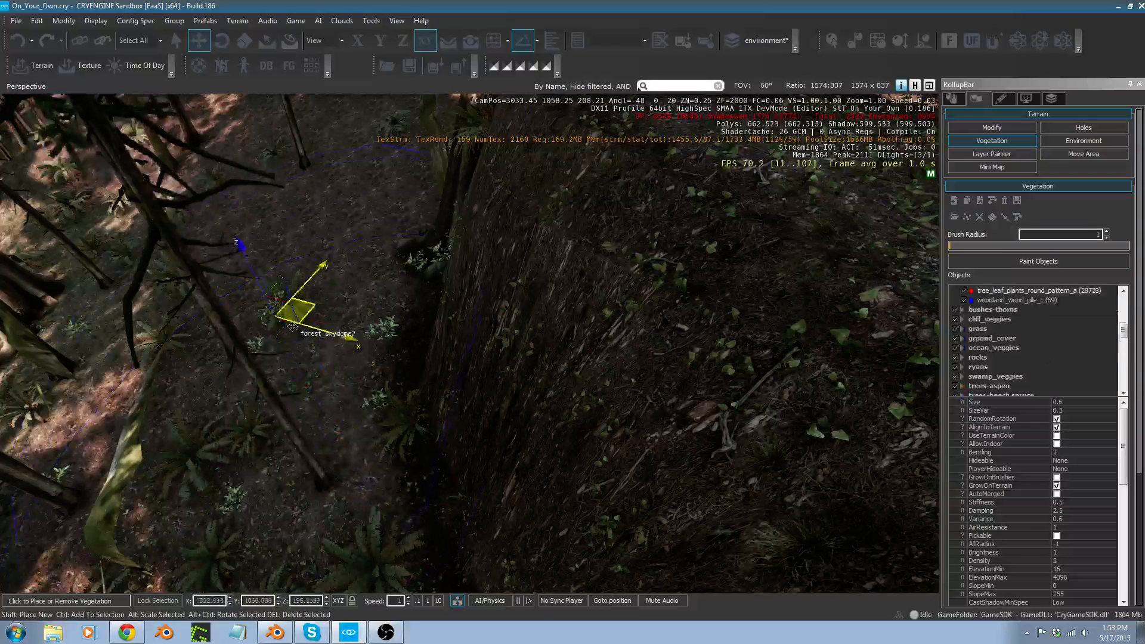
pyautogui.click(329, 468)
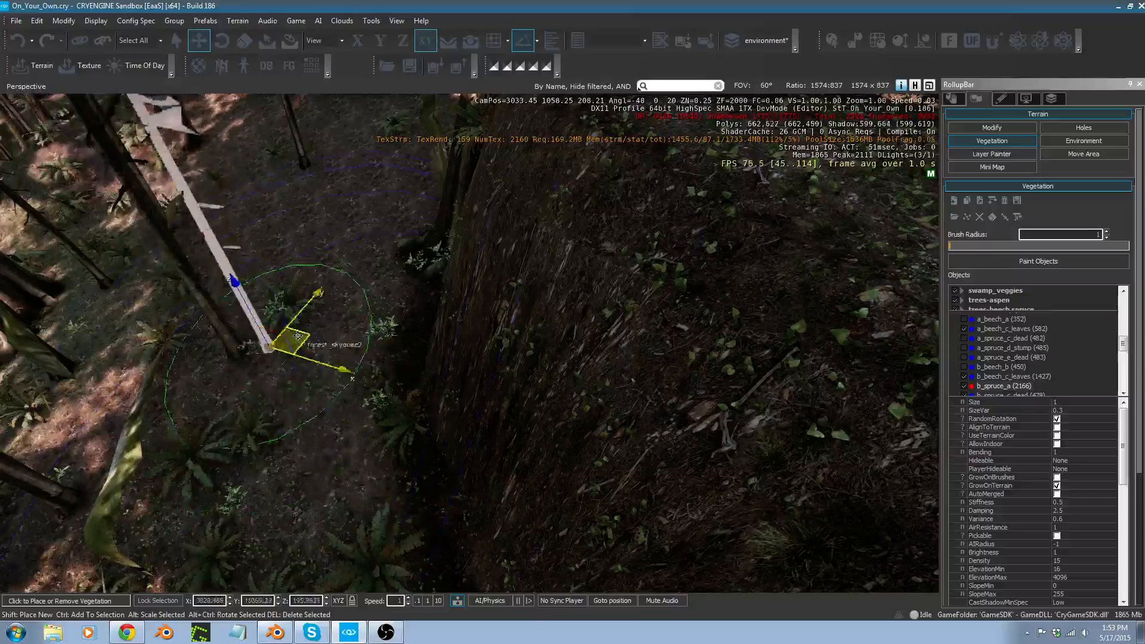
# Move the b_spruce_a tree away from the foot of the canyon wall and shift the fern clear of the rock to about X 3015, Y 1067.
pyautogui.press('a')
pyautogui.moveTo(241, 191); pyautogui.dragTo(240, 191, button='right')
pyautogui.press('a')
pyautogui.press('w')
pyautogui.press('d')
pyautogui.press('a')
pyautogui.press('d')
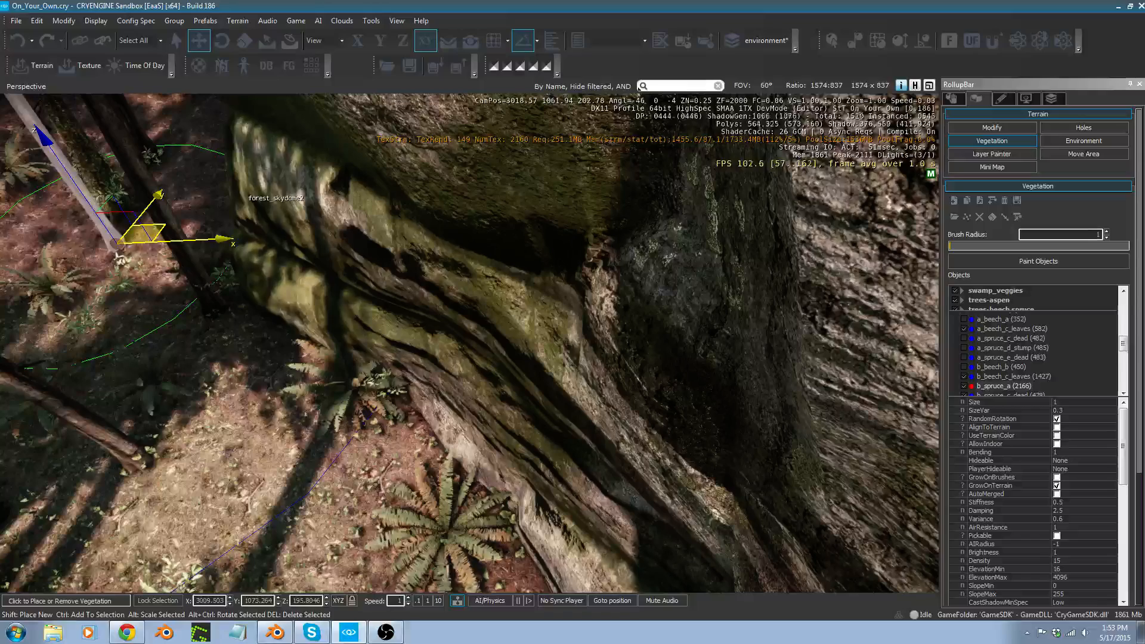
pyautogui.click(228, 304)
pyautogui.click(223, 308)
pyautogui.click(221, 318)
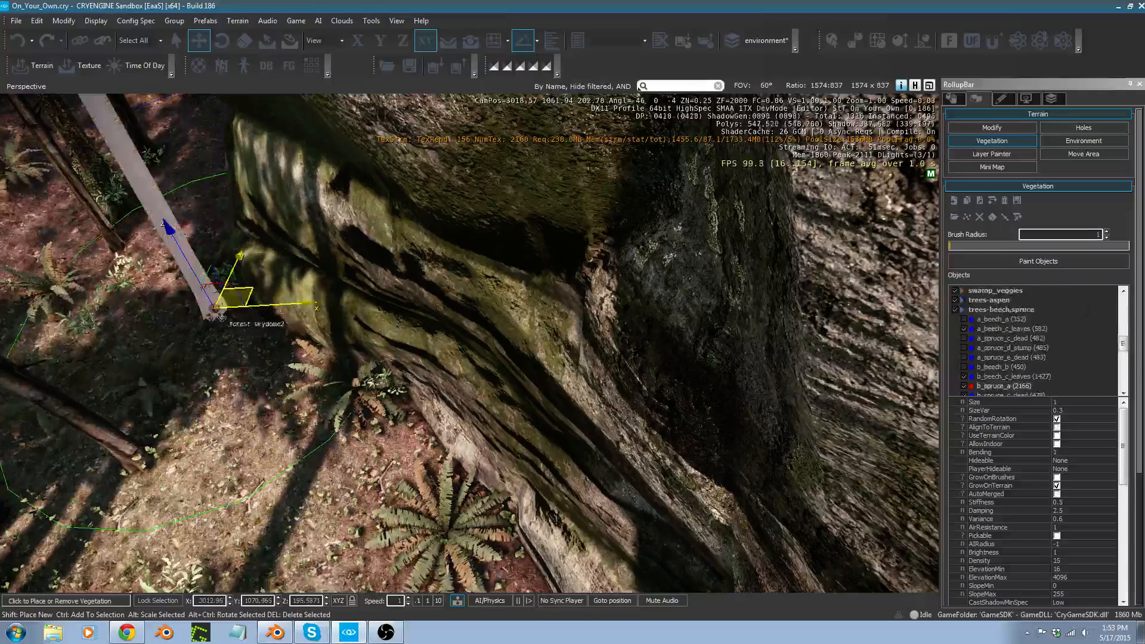
pyautogui.moveTo(247, 294); pyautogui.dragTo(204, 297)
pyautogui.click(346, 395)
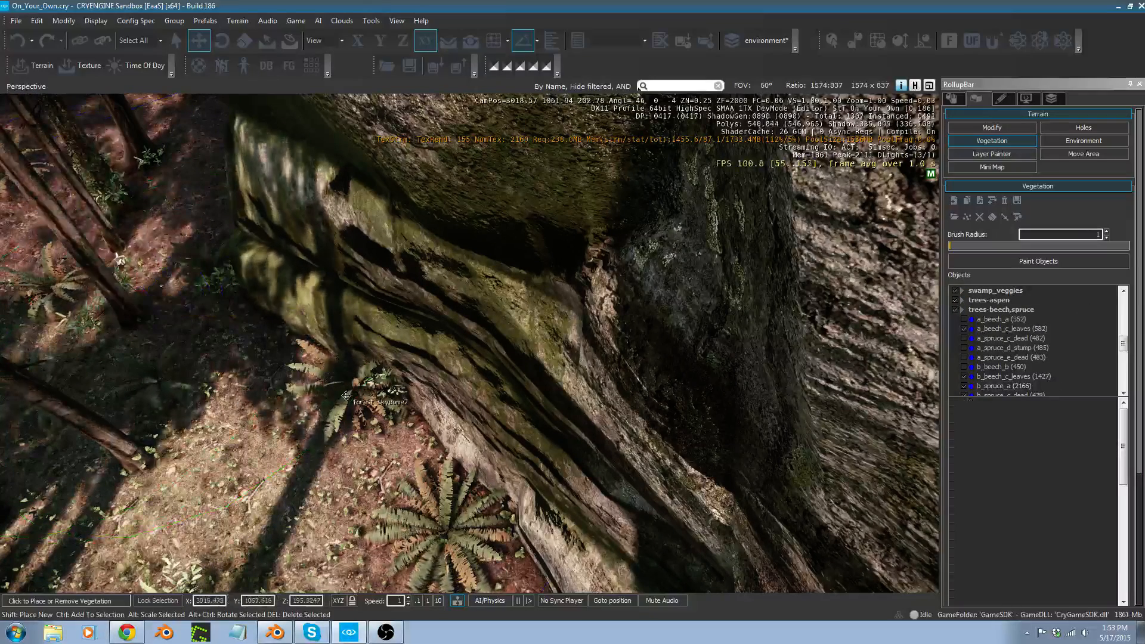
pyautogui.click(353, 415)
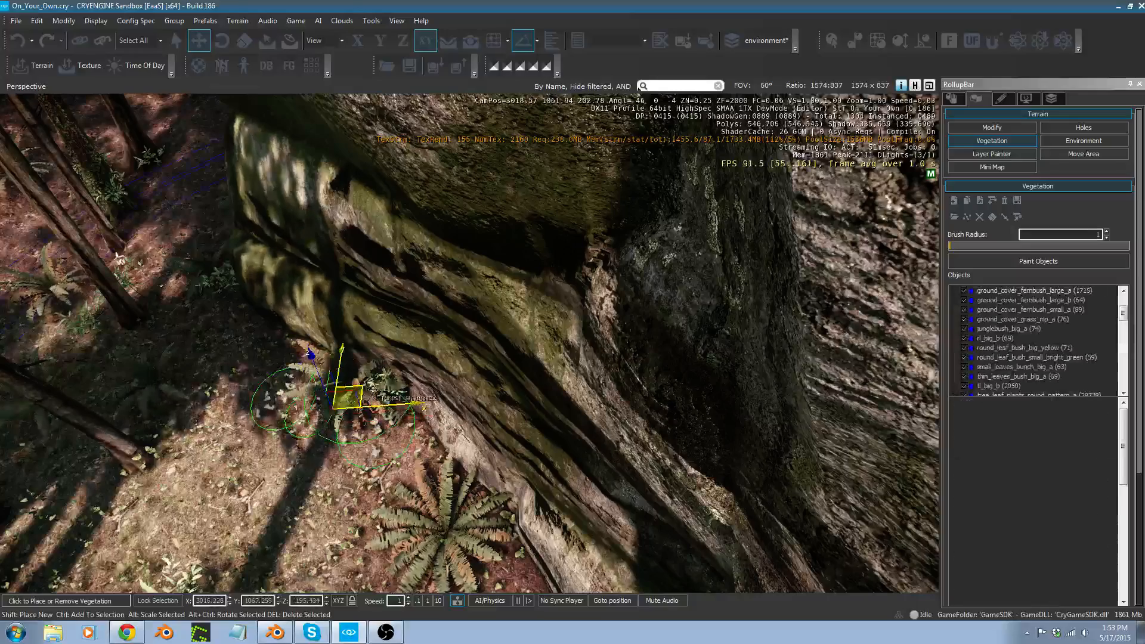
# Examine the canyon rocks, waterfall and surrounding forest floor from several sides for vegetation that still intersects them.
pyautogui.press('s')
pyautogui.moveTo(492, 377); pyautogui.dragTo(493, 377, button='right')
pyautogui.press('d')
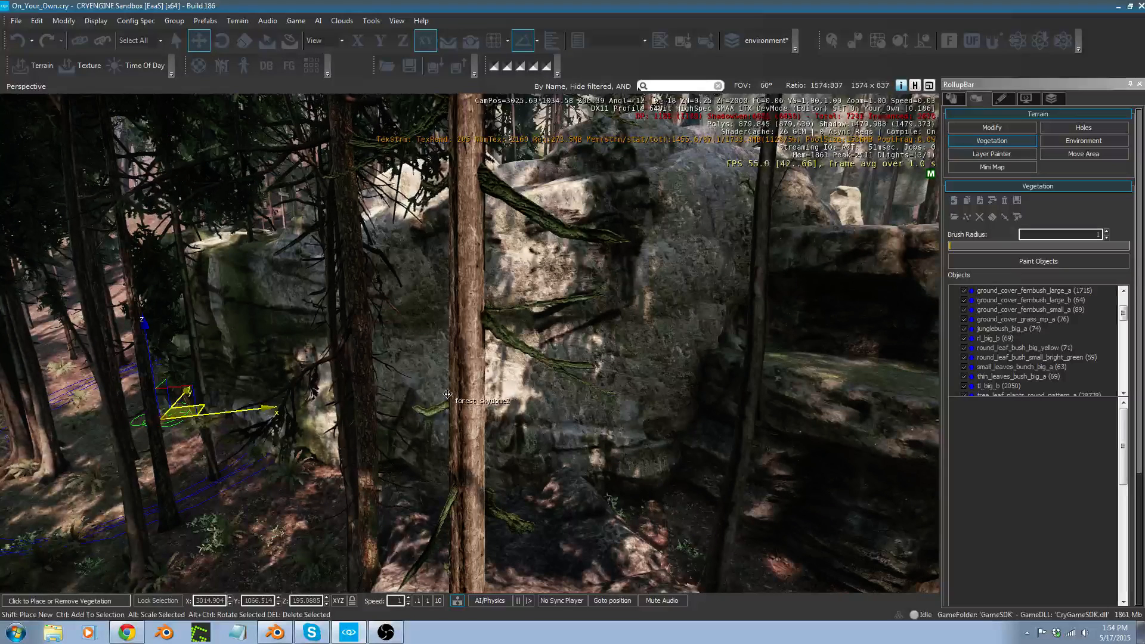
pyautogui.moveTo(516, 444); pyautogui.dragTo(523, 447, button='right')
pyautogui.press('d')
pyautogui.moveTo(523, 447); pyautogui.dragTo(547, 454, button='middle')
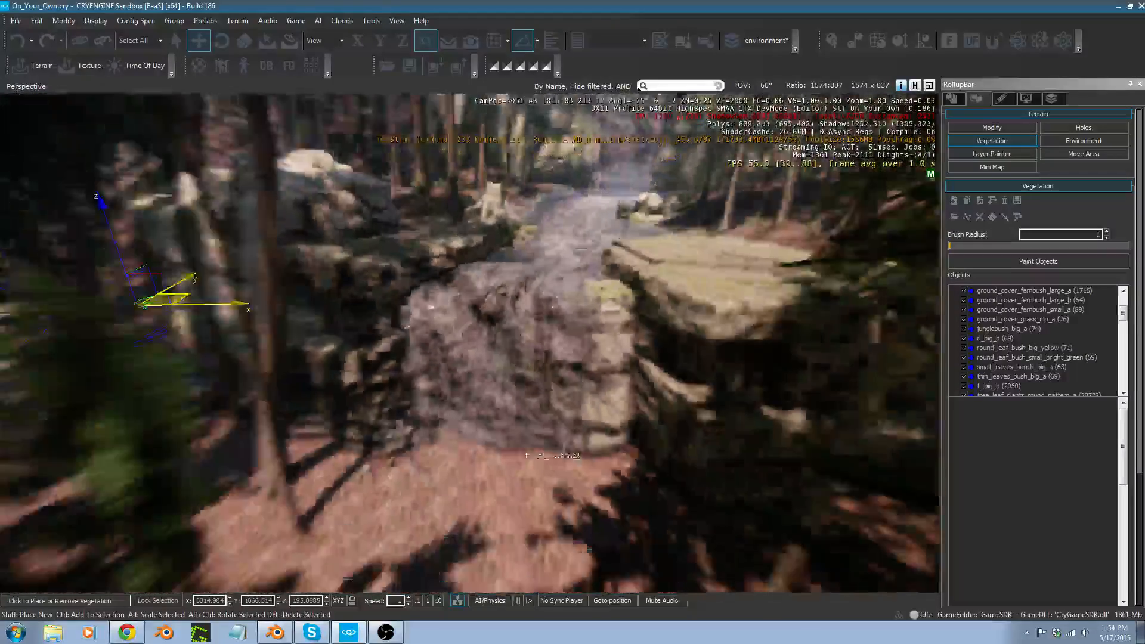
pyautogui.press('s')
pyautogui.press('a')
pyautogui.moveTo(552, 456); pyautogui.dragTo(558, 453, button='right')
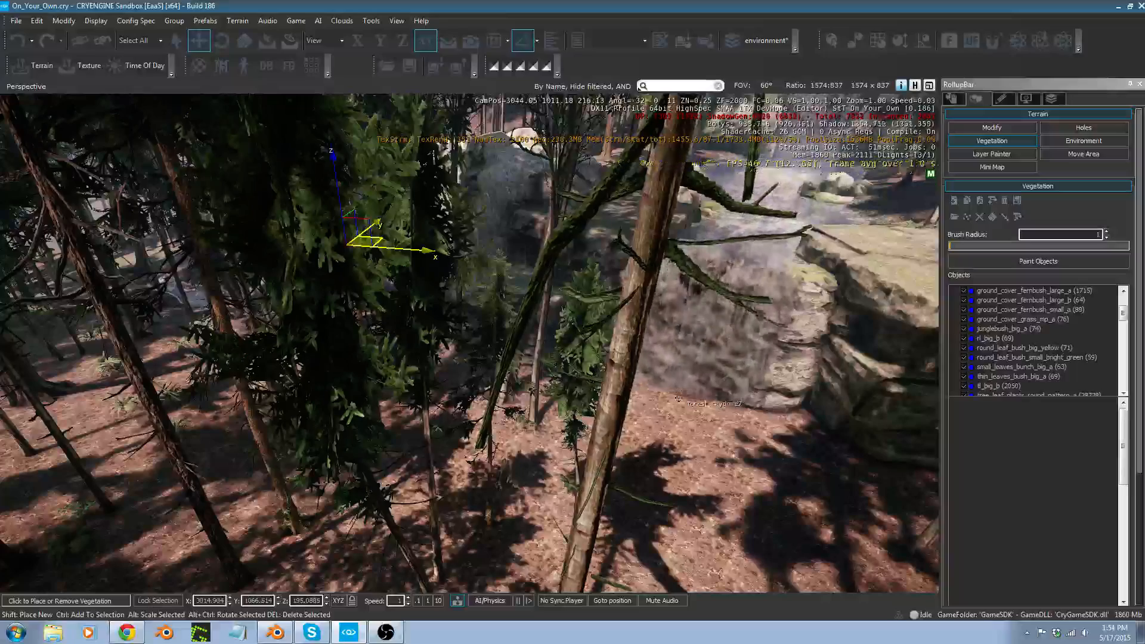
pyautogui.moveTo(678, 399); pyautogui.dragTo(624, 474, button='right')
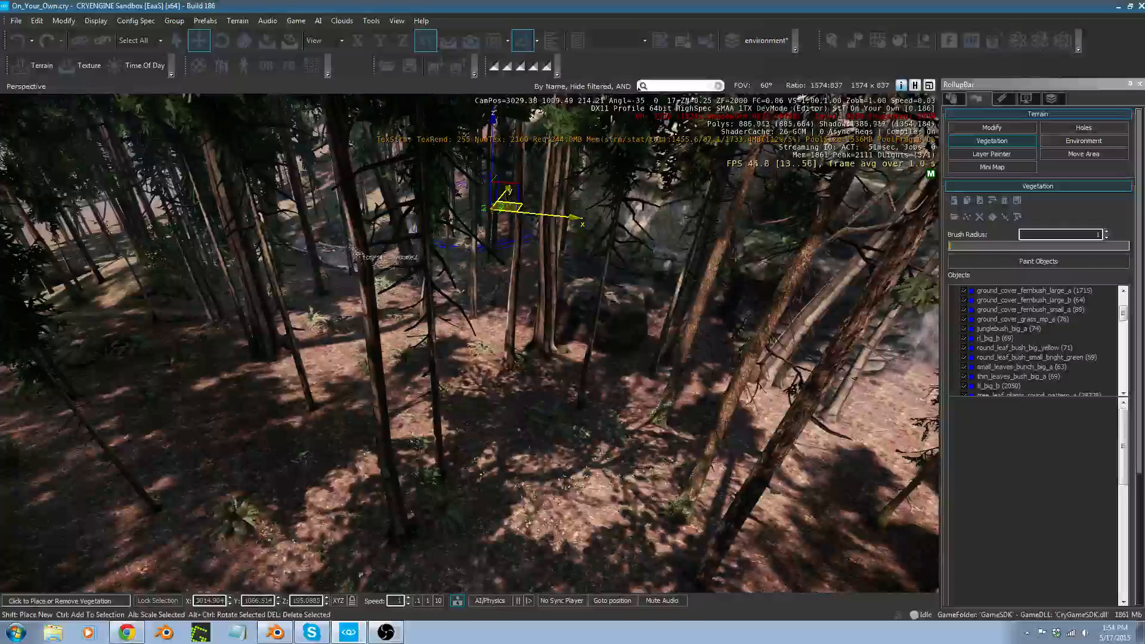
pyautogui.moveTo(356, 252); pyautogui.dragTo(827, 359, button='right')
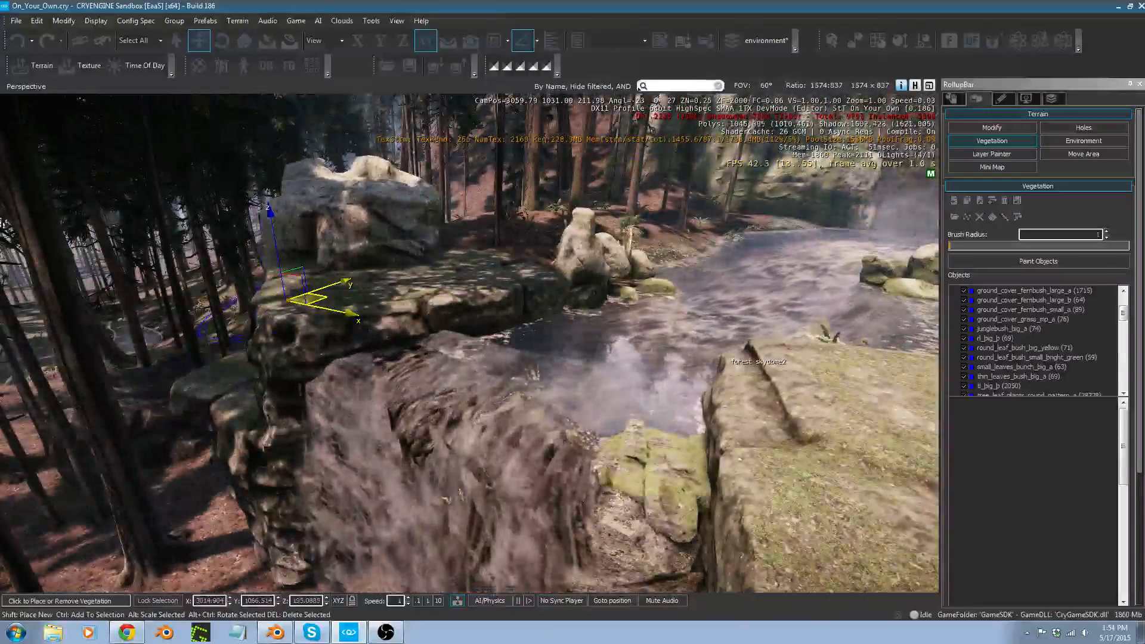
pyautogui.press('s')
pyautogui.moveTo(725, 357); pyautogui.dragTo(724, 391, button='right')
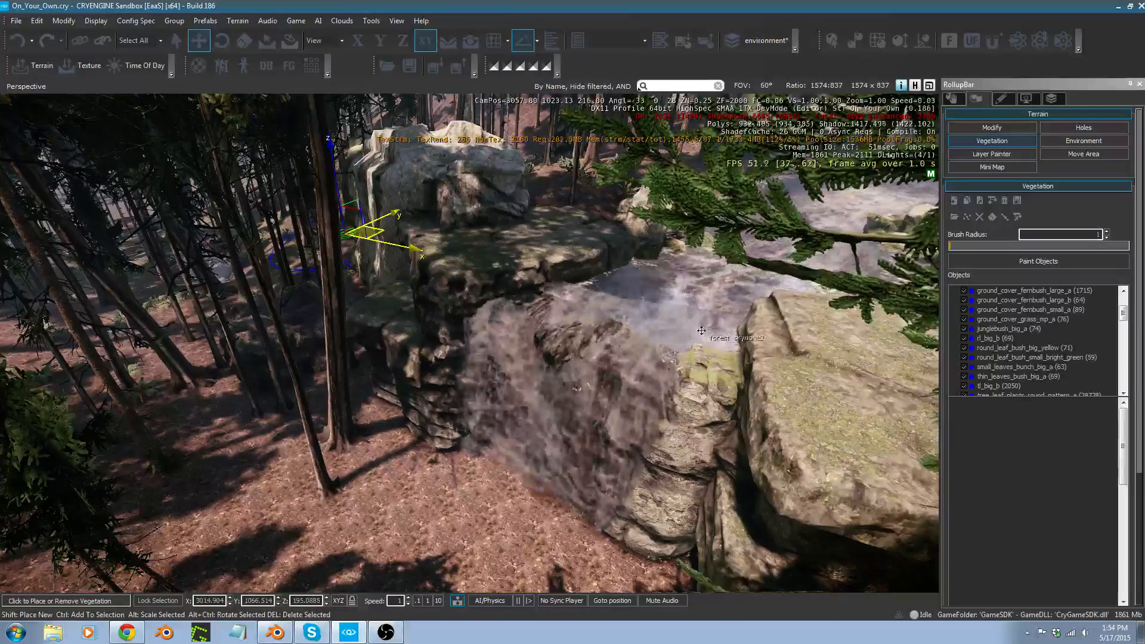
pyautogui.moveTo(701, 331); pyautogui.dragTo(724, 333, button='right')
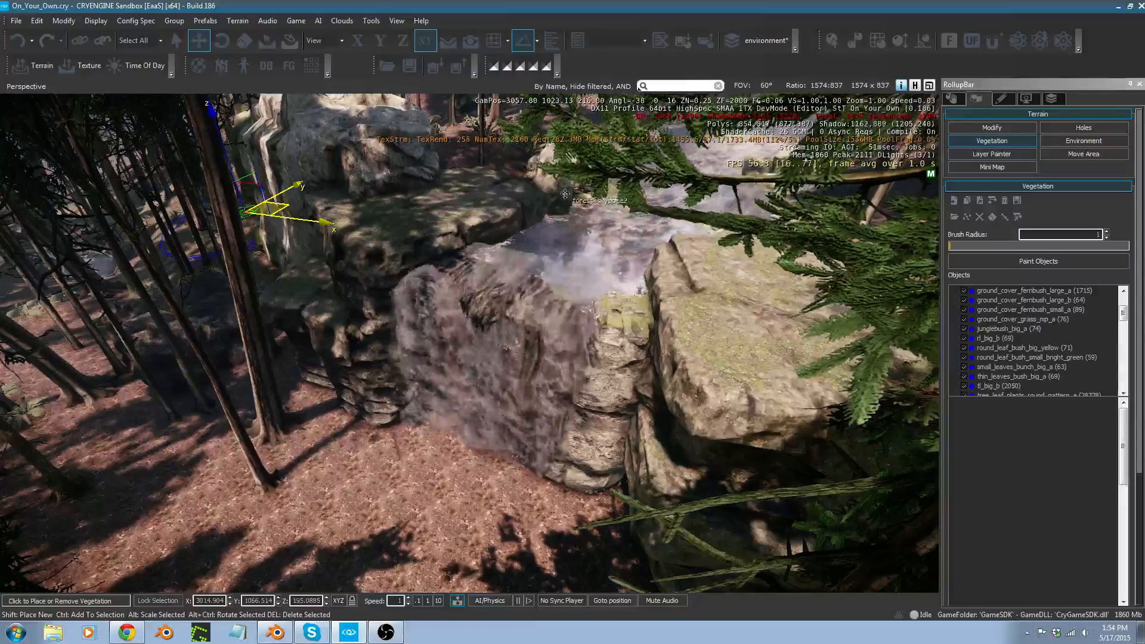
pyautogui.moveTo(565, 194); pyautogui.dragTo(523, 210, button='right')
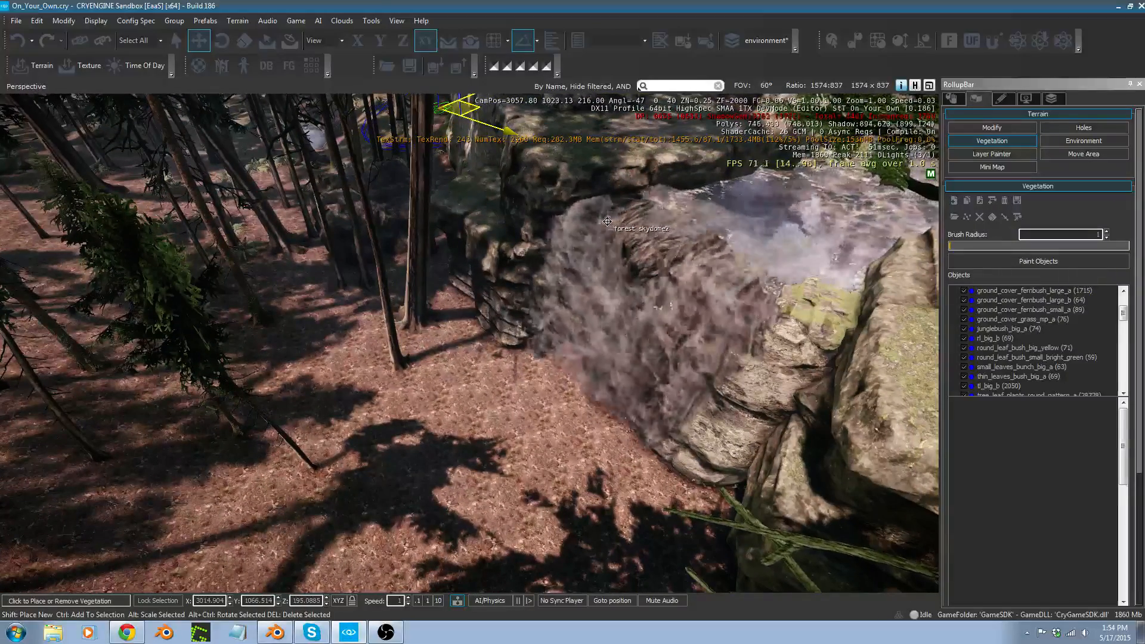
# Clone WaterVolume18 from the upstream river and place the copy beside the foot of the lower waterfall at about X 3056.7, Y 1032.
pyautogui.moveTo(607, 222); pyautogui.dragTo(702, 180, button='right')
pyautogui.press('w')
pyautogui.press('s')
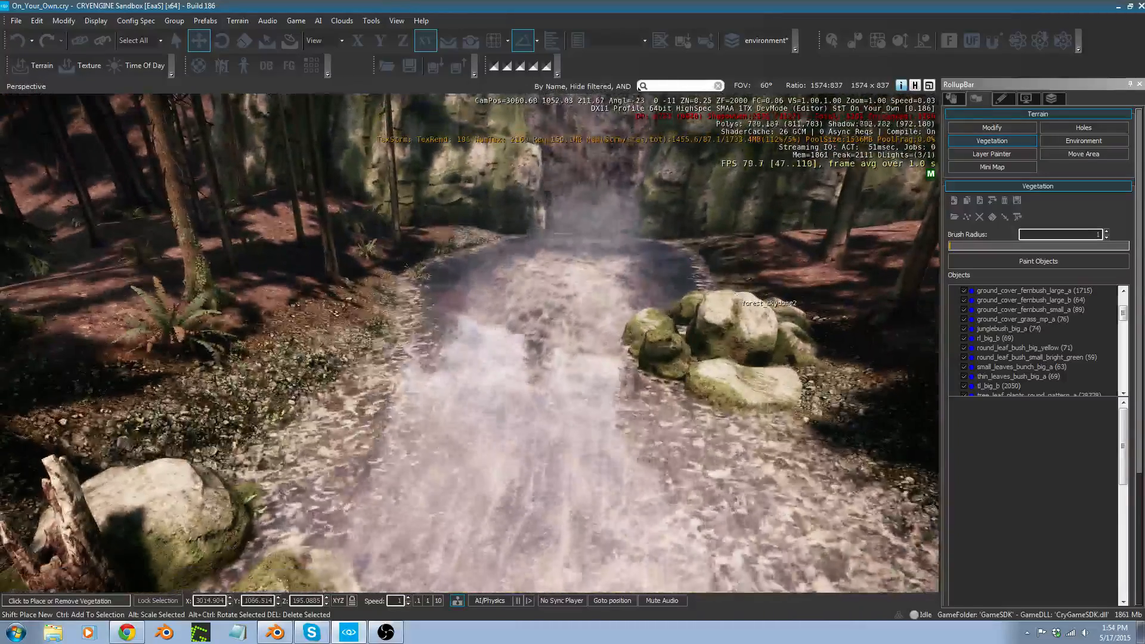
pyautogui.press('Escape')
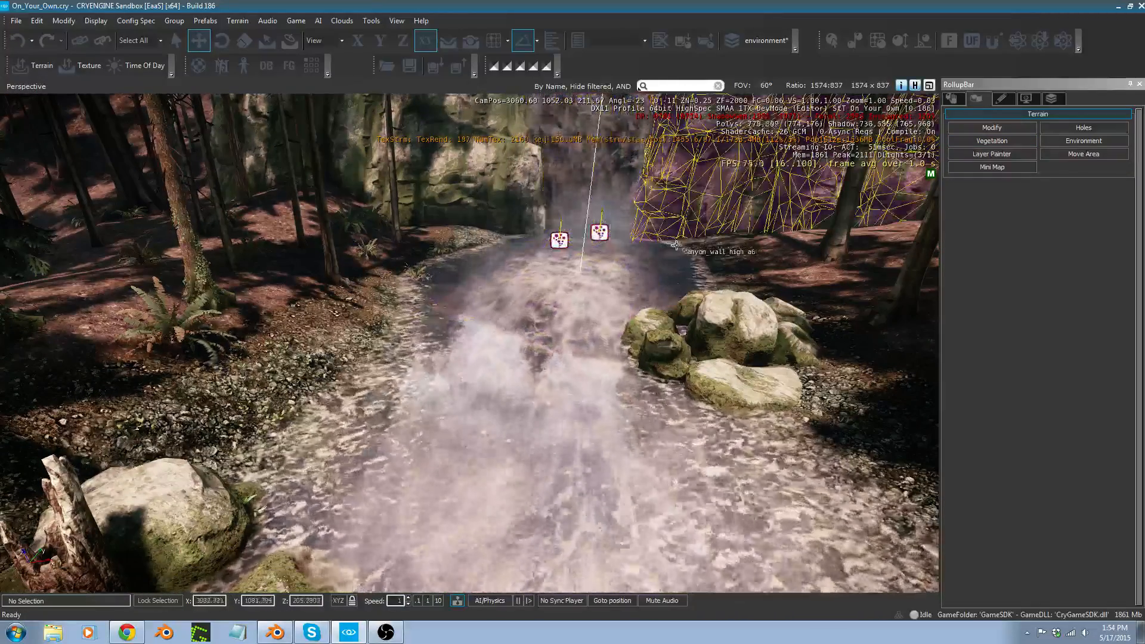
pyautogui.press('space')
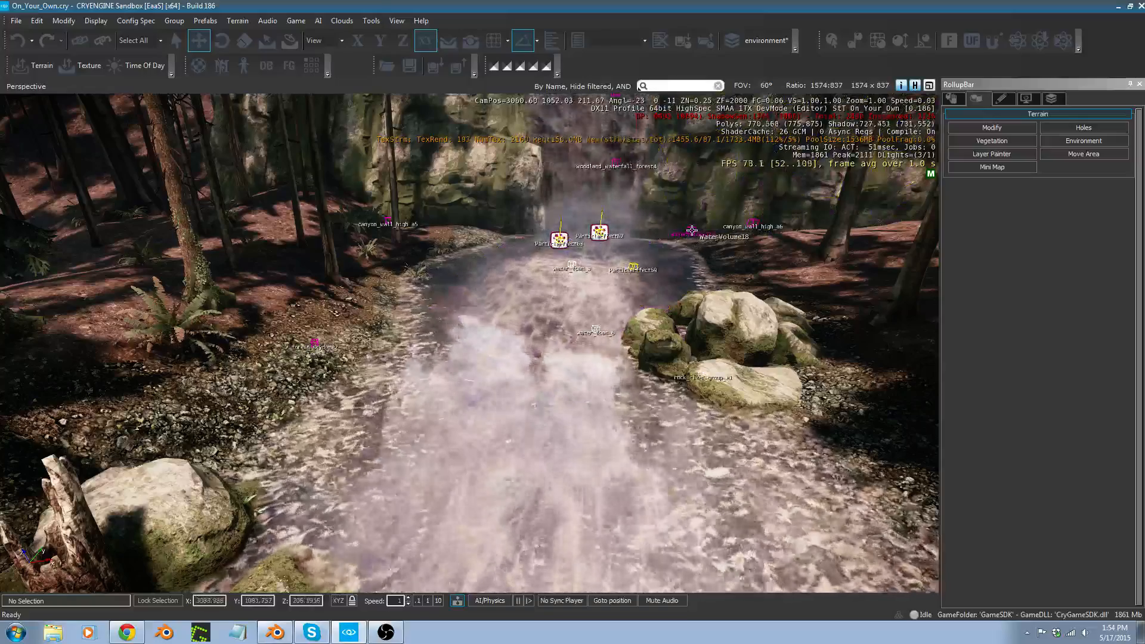
pyautogui.click(695, 229)
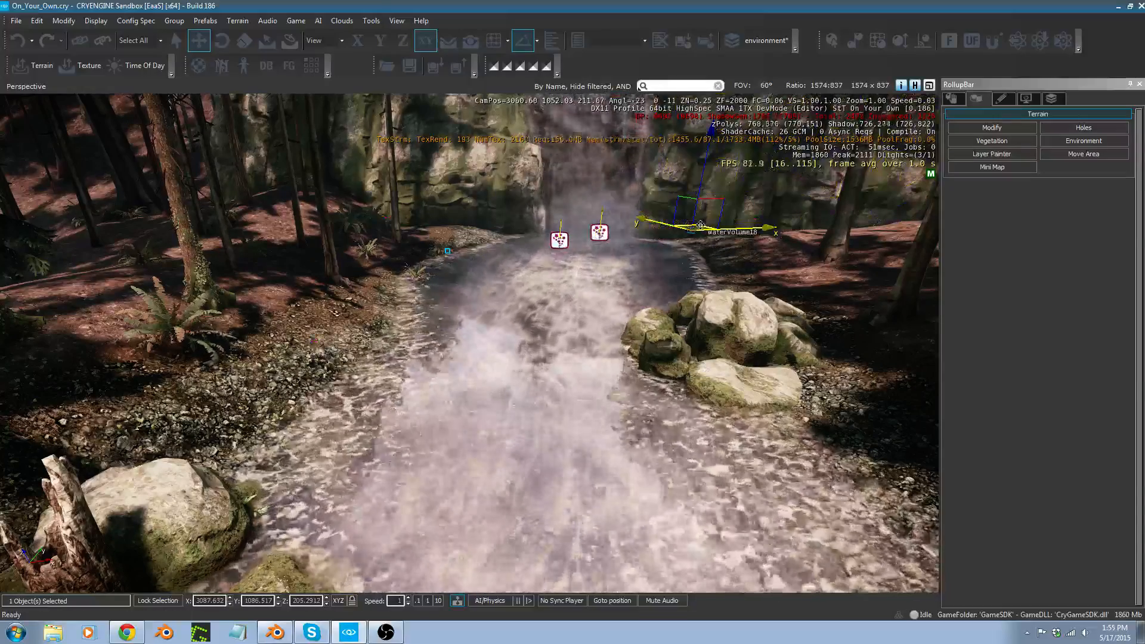
pyautogui.hotkey('ctrl', 'c')
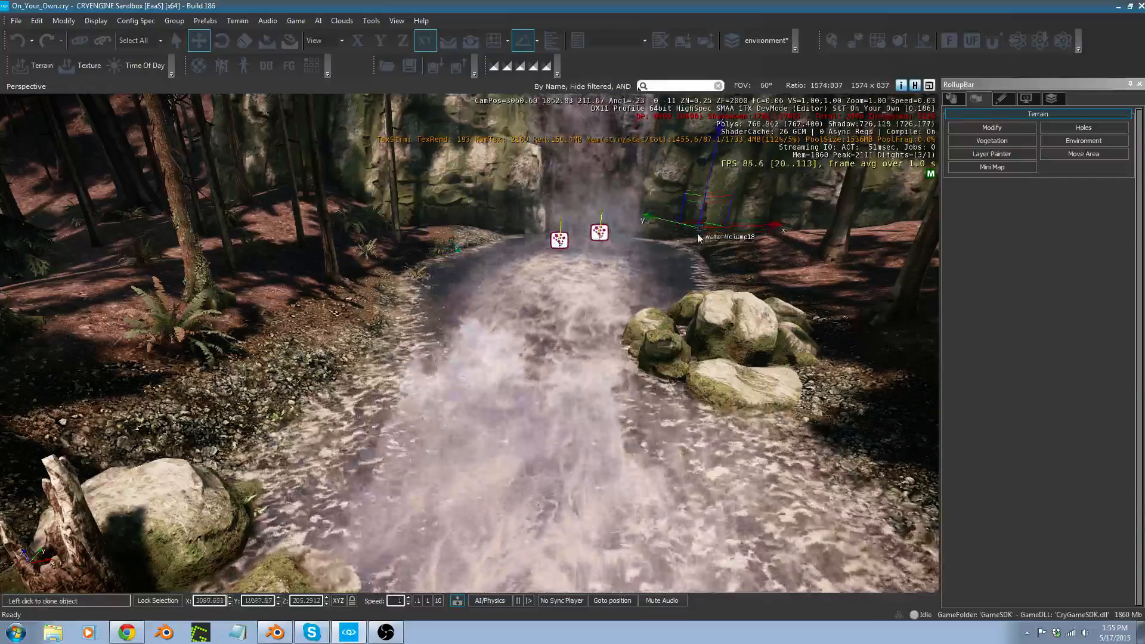
pyautogui.press('s')
pyautogui.moveTo(639, 351)
pyautogui.mouseDown(button='right')
pyautogui.moveTo(632, 367)
pyautogui.moveTo(679, 365)
pyautogui.moveTo(618, 362)
pyautogui.mouseUp(button='right')
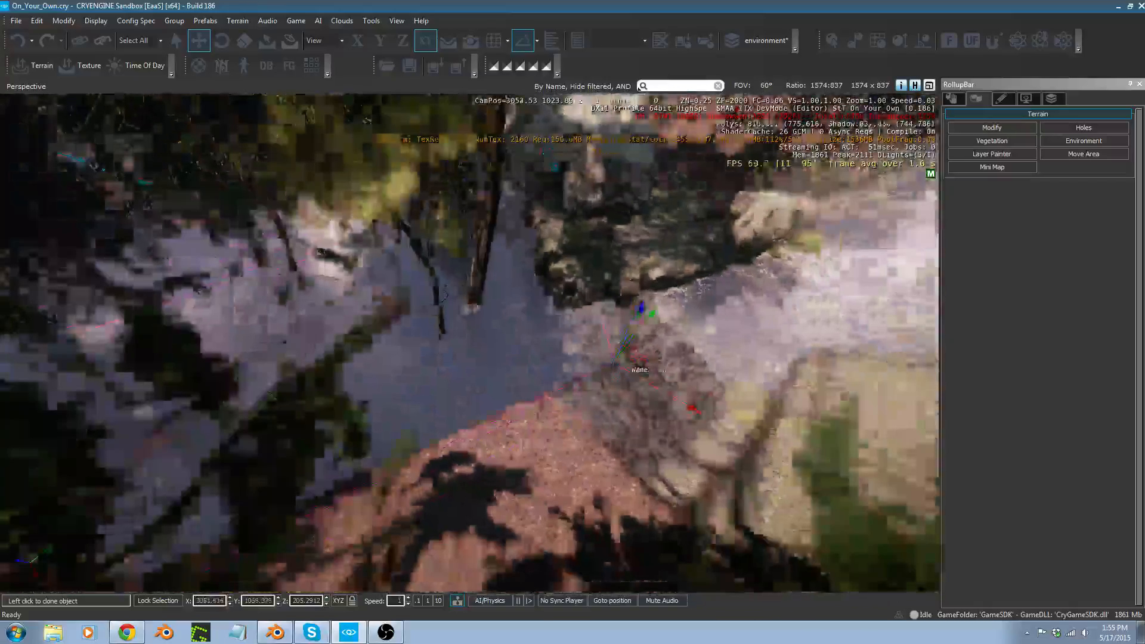
pyautogui.click(642, 394)
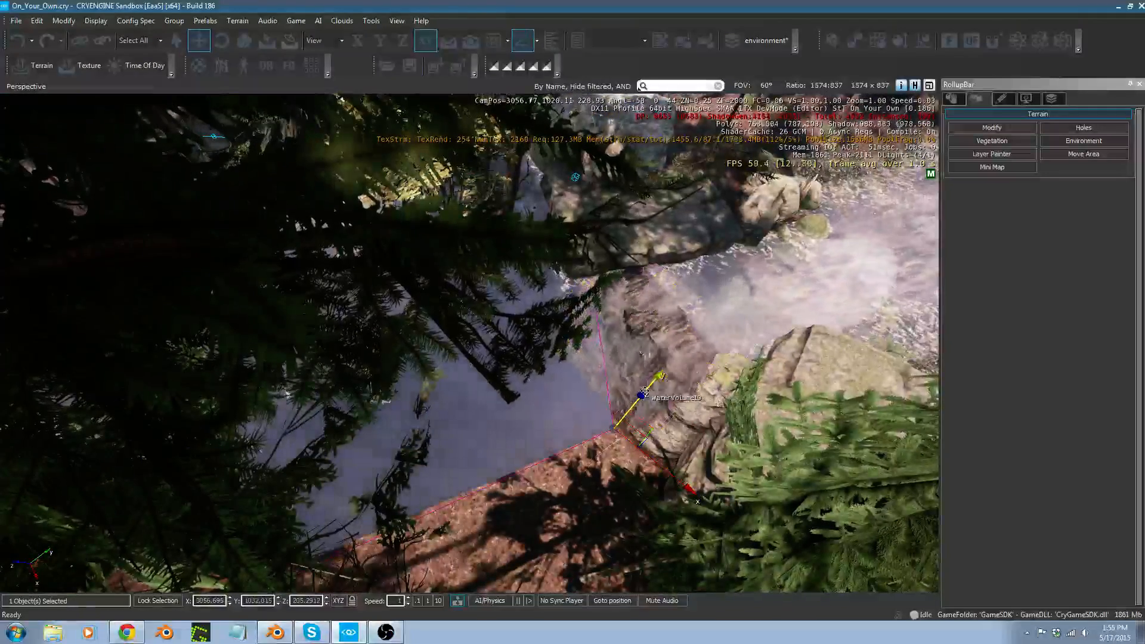
# Shift the cloned water volume along Y to about 1026.7 and lower it to about Z 198 below the waterfall.
pyautogui.moveTo(644, 392); pyautogui.dragTo(592, 455)
pyautogui.moveTo(593, 454); pyautogui.dragTo(692, 373, button='right')
pyautogui.press('w')
pyautogui.press('w')
pyautogui.press('w')
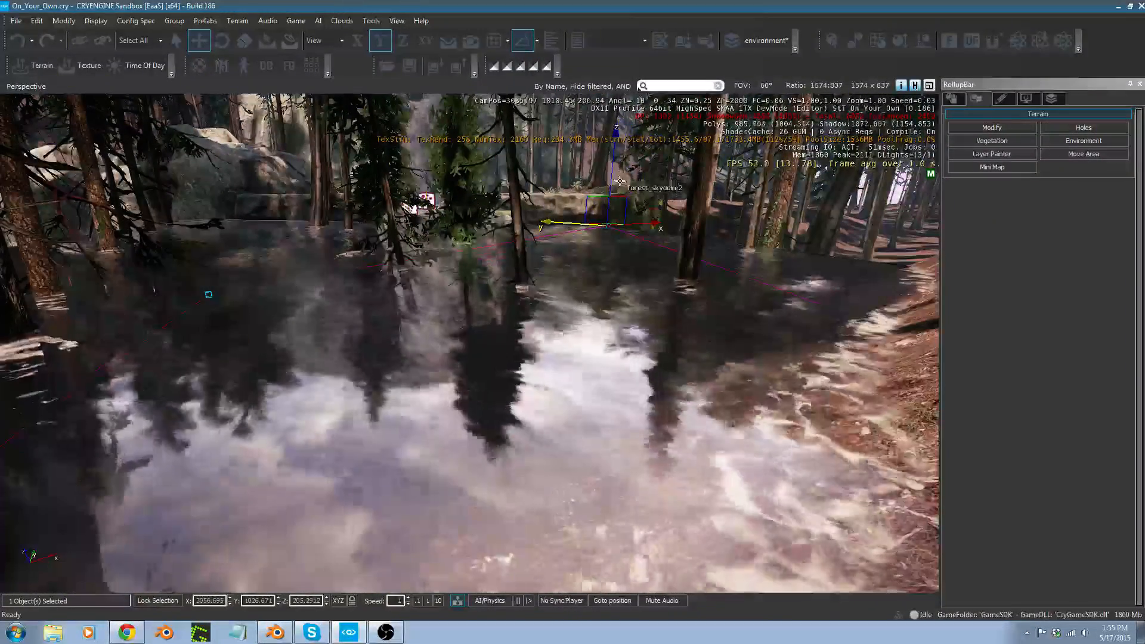
pyautogui.moveTo(620, 181); pyautogui.dragTo(561, 295)
pyautogui.press('w')
pyautogui.moveTo(561, 295); pyautogui.dragTo(540, 322, button='right')
pyautogui.press('s')
pyautogui.press('d')
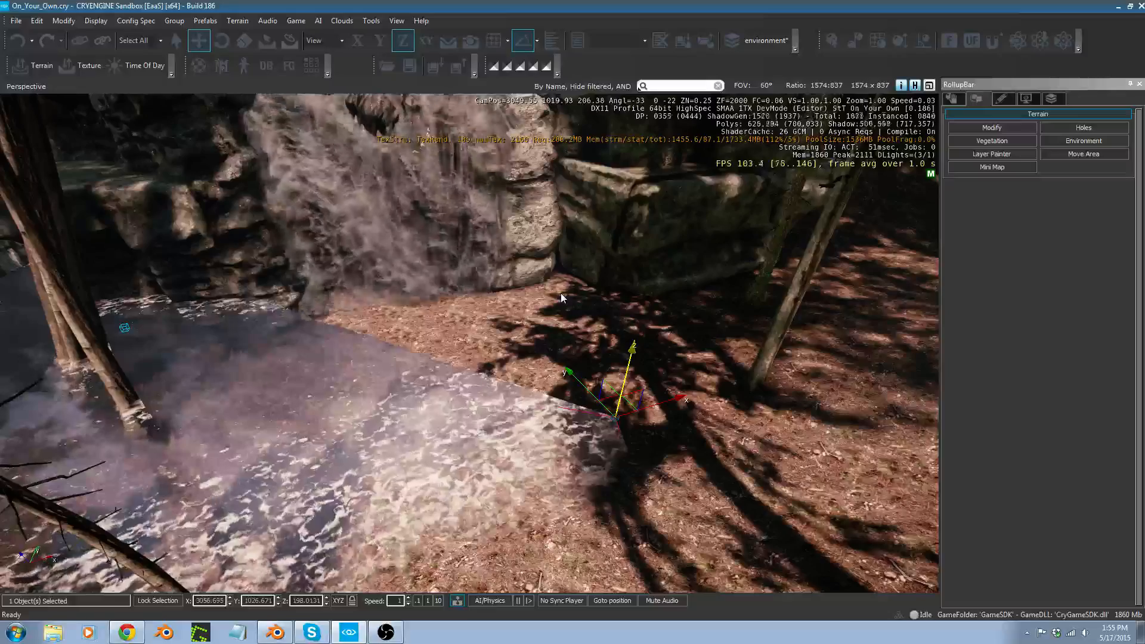
# Try raising the water_foam_5 surface on the upstream river vertically to about Z 208.6.
pyautogui.moveTo(560, 293); pyautogui.dragTo(533, 514, button='middle')
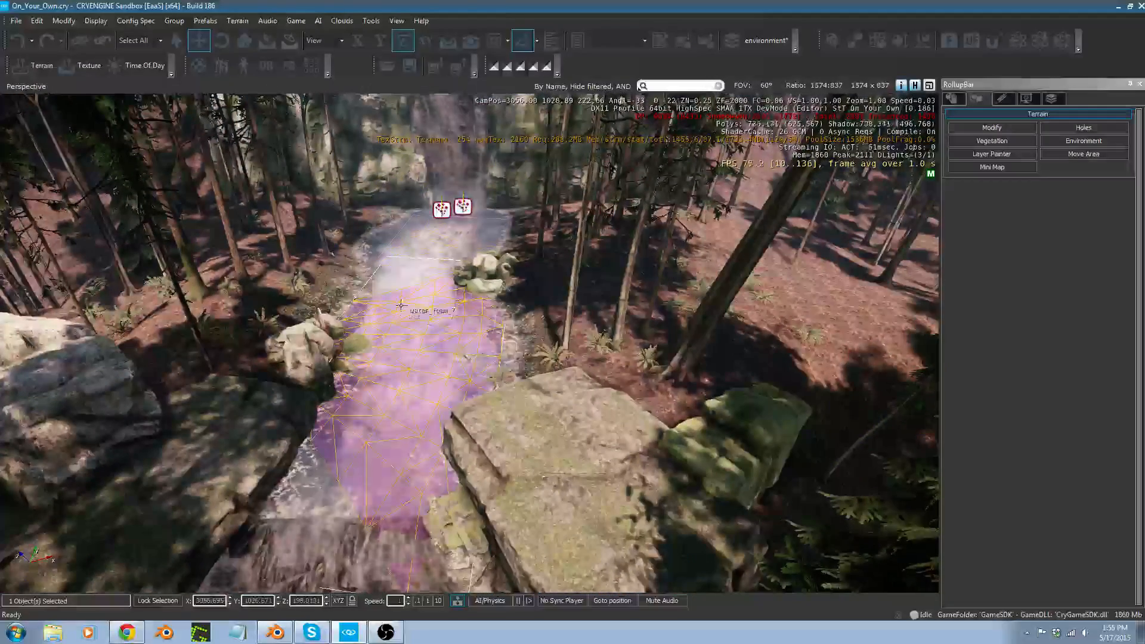
pyautogui.moveTo(418, 323); pyautogui.dragTo(464, 321, button='right')
pyautogui.press('w')
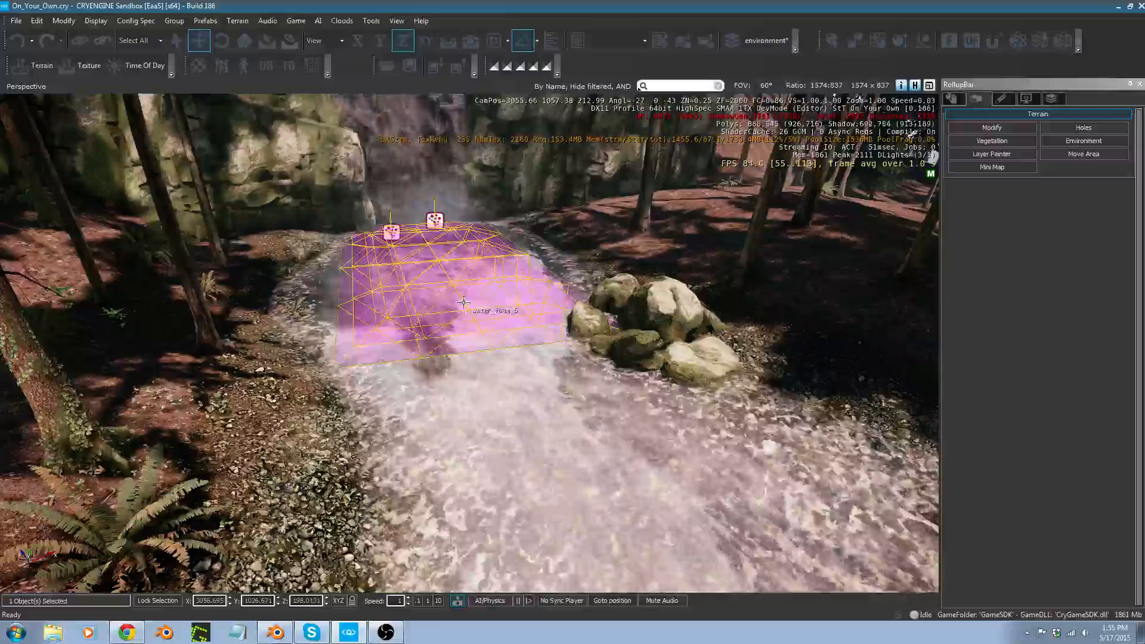
pyautogui.click(462, 310)
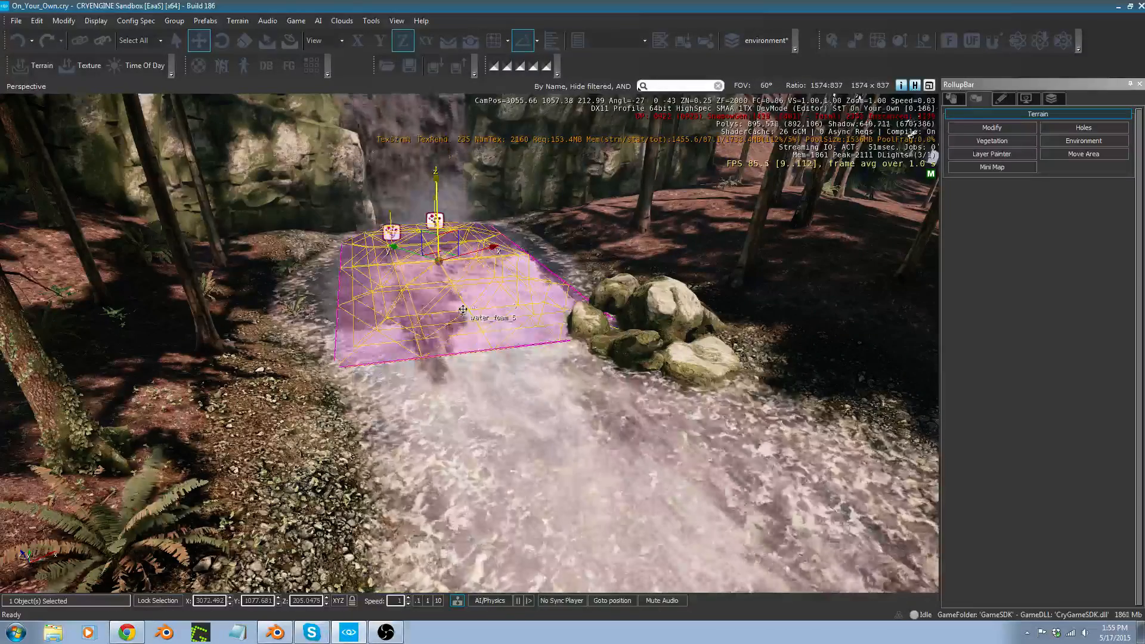
pyautogui.moveTo(436, 202)
pyautogui.mouseDown()
pyautogui.moveTo(437, 191)
pyautogui.moveTo(439, 202)
pyautogui.mouseUp()
pyautogui.hotkey('ctrl', 'z')
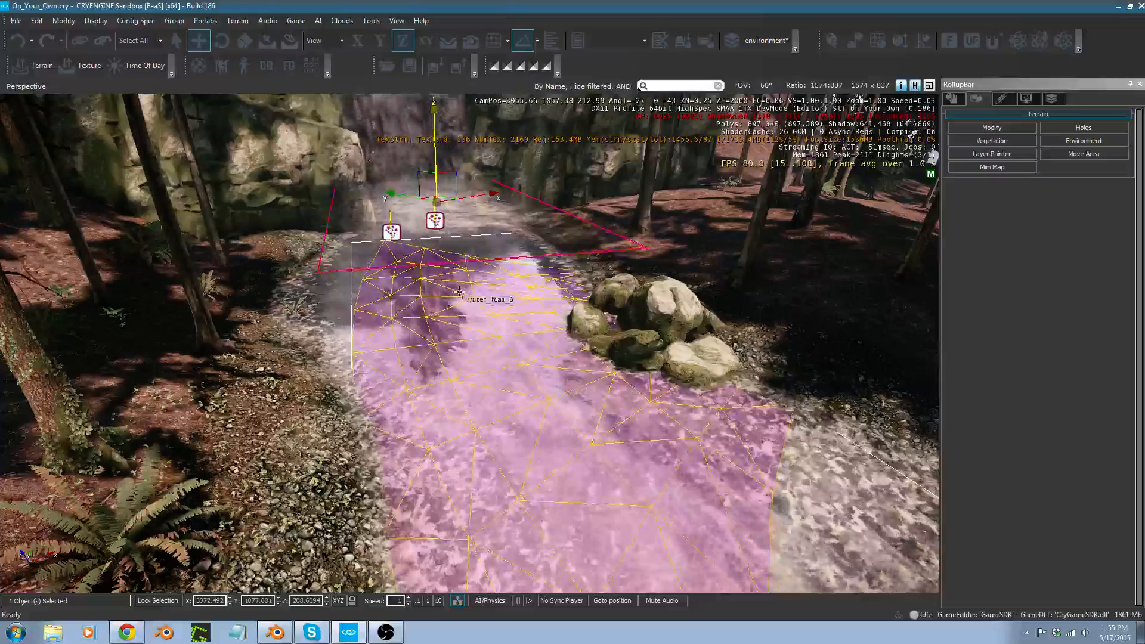
# Examine the upstream foam surface and the water volume around the trees below the waterfall.
pyautogui.moveTo(491, 365); pyautogui.dragTo(475, 345, button='right')
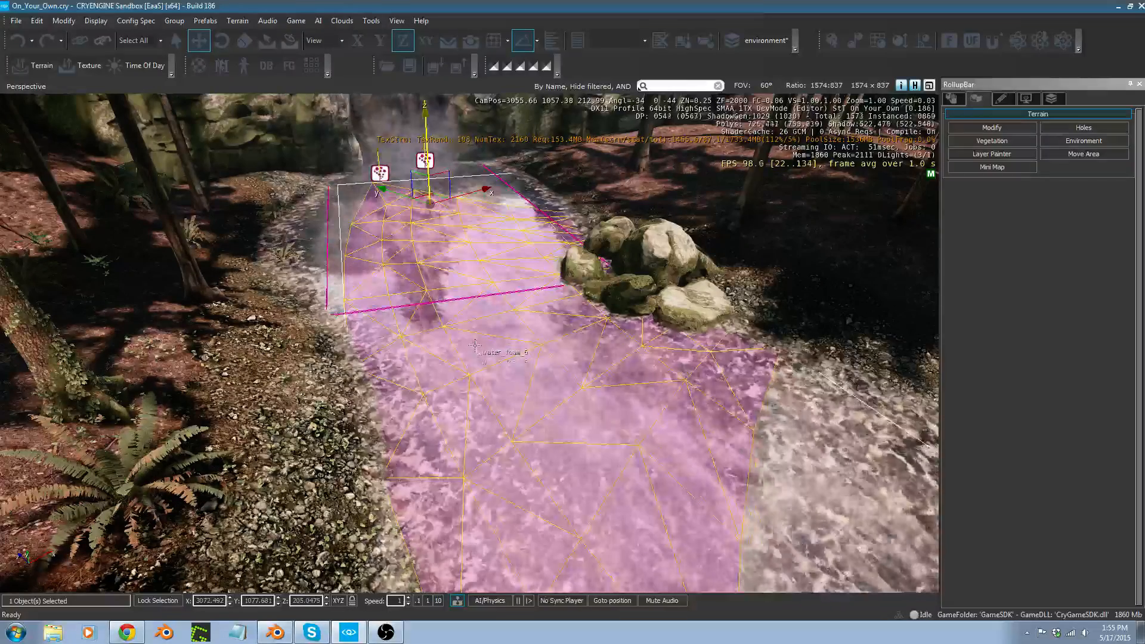
pyautogui.moveTo(490, 315); pyautogui.dragTo(537, 346, button='right')
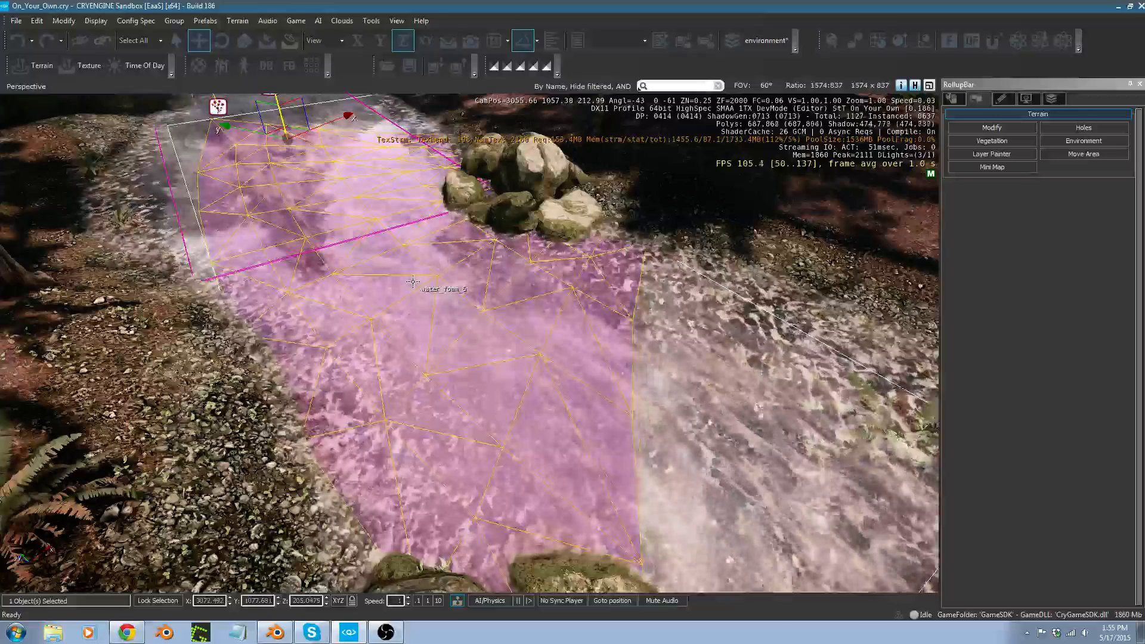
pyautogui.moveTo(413, 282); pyautogui.dragTo(632, 216, button='right')
pyautogui.press('w')
pyautogui.press('w')
pyautogui.press('s')
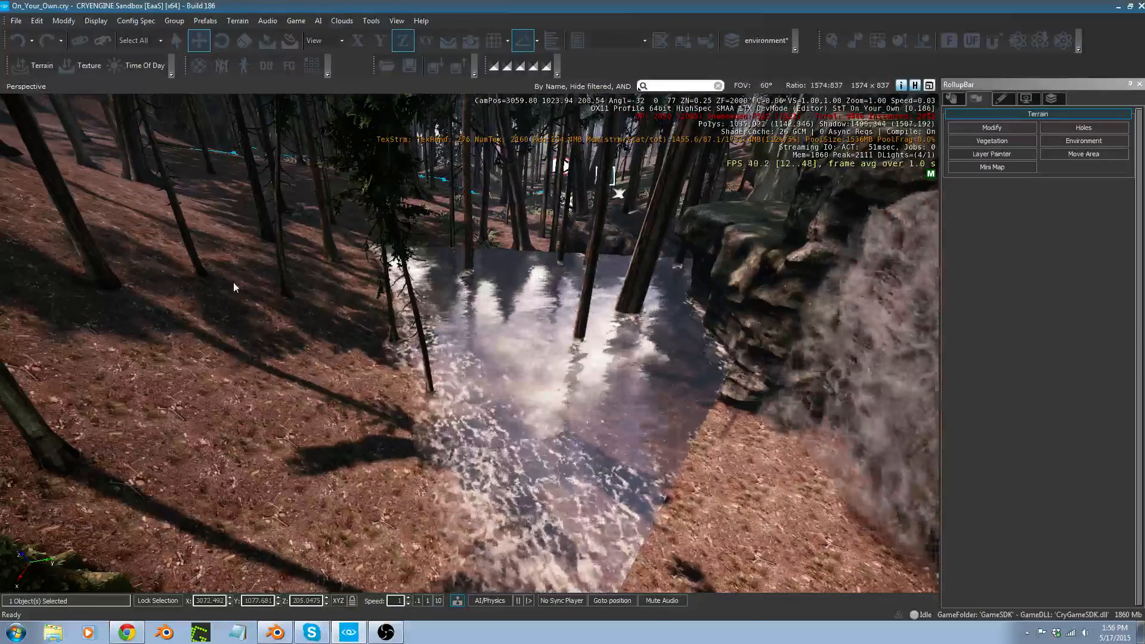
pyautogui.moveTo(186, 270); pyautogui.dragTo(89, 234, button='right')
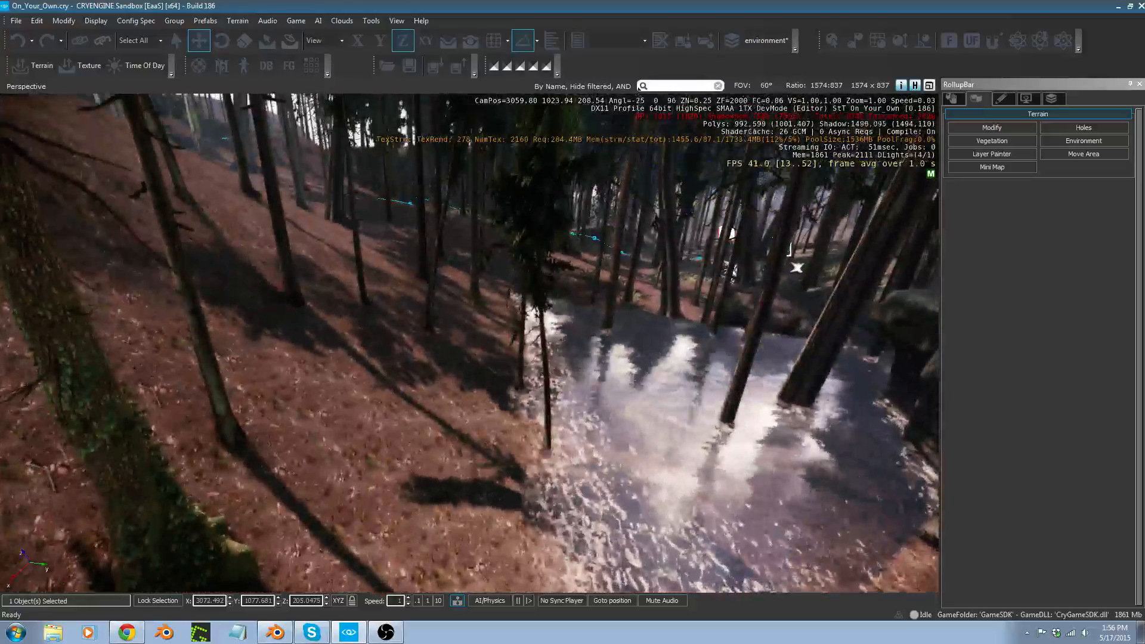
# Disable GrowOnTerrain for the whole trees-beech,spruce vegetation category.
pyautogui.click(1007, 140)
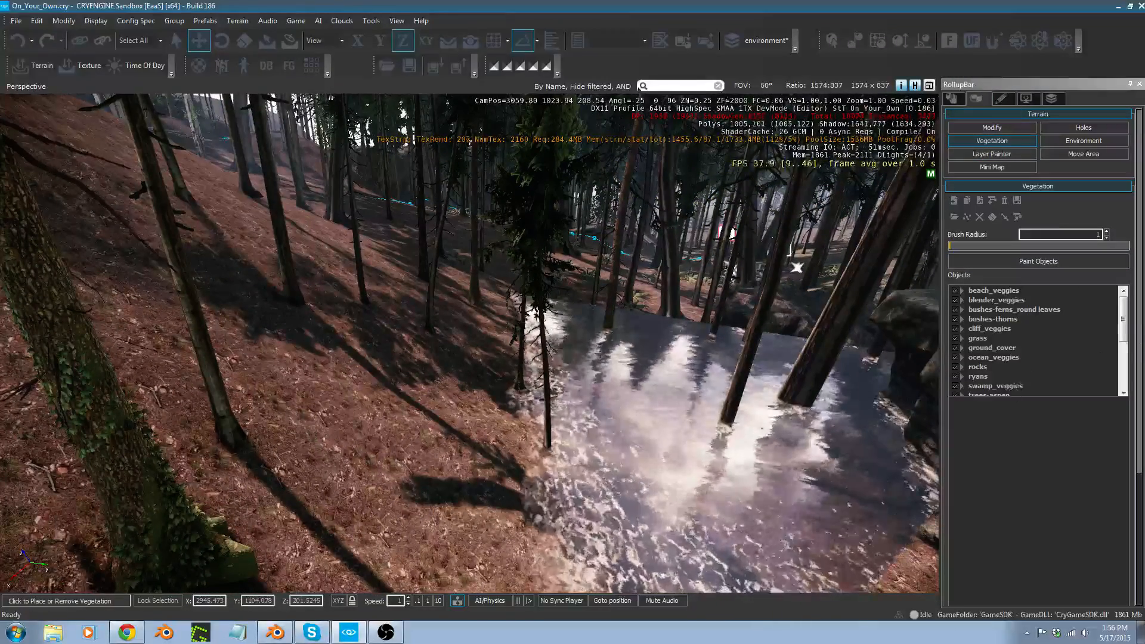
pyautogui.moveTo(1126, 318); pyautogui.dragTo(1126, 345)
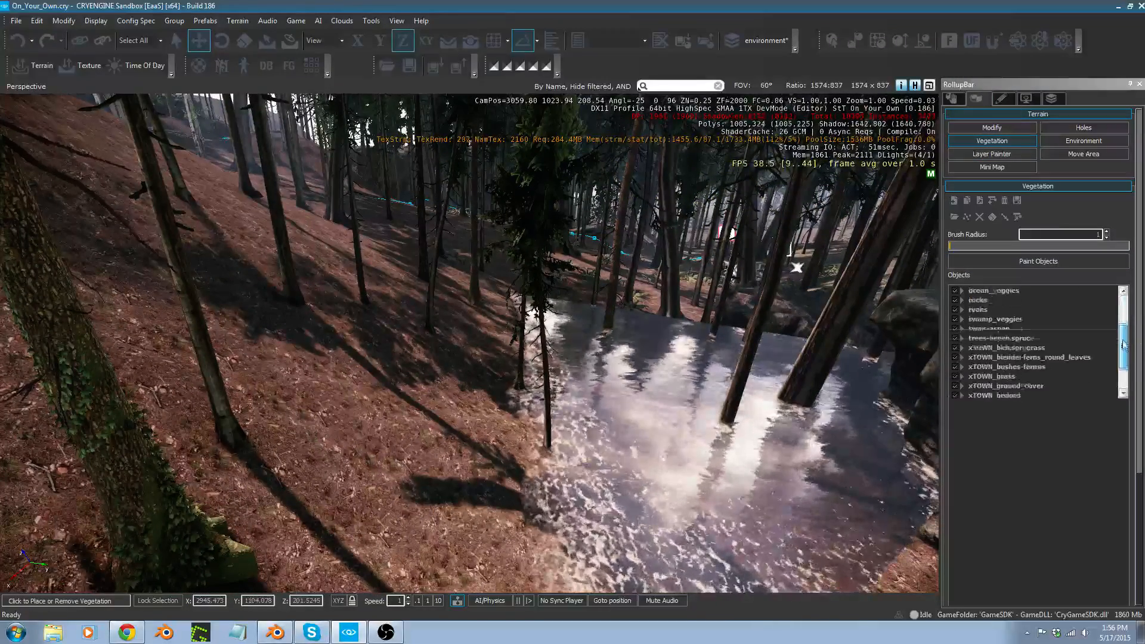
pyautogui.click(1001, 338)
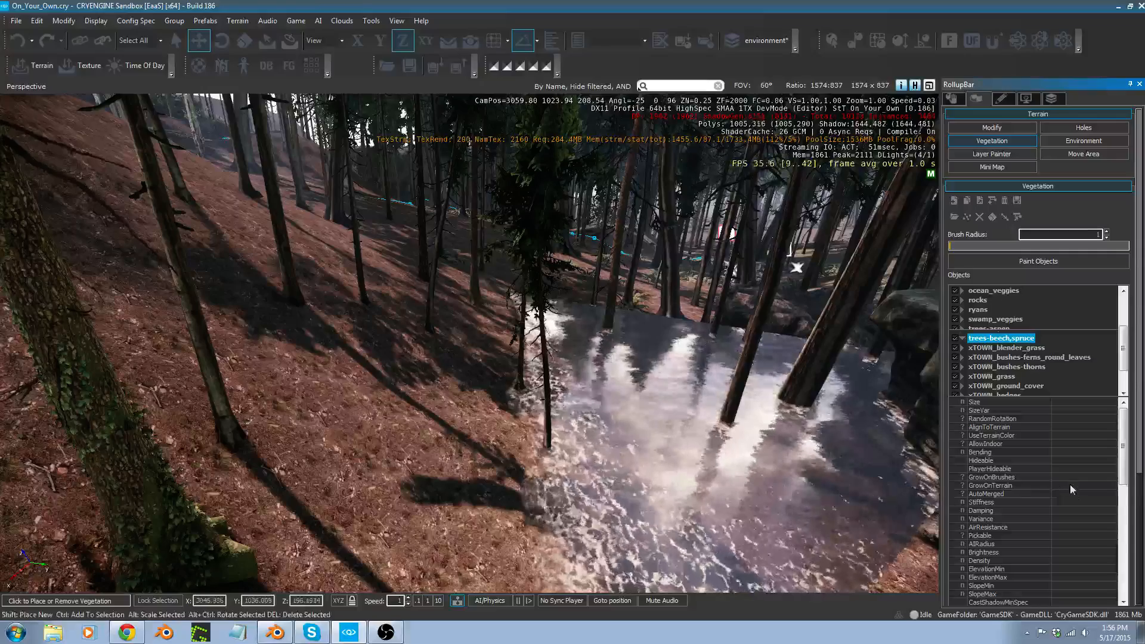
pyautogui.click(1055, 486)
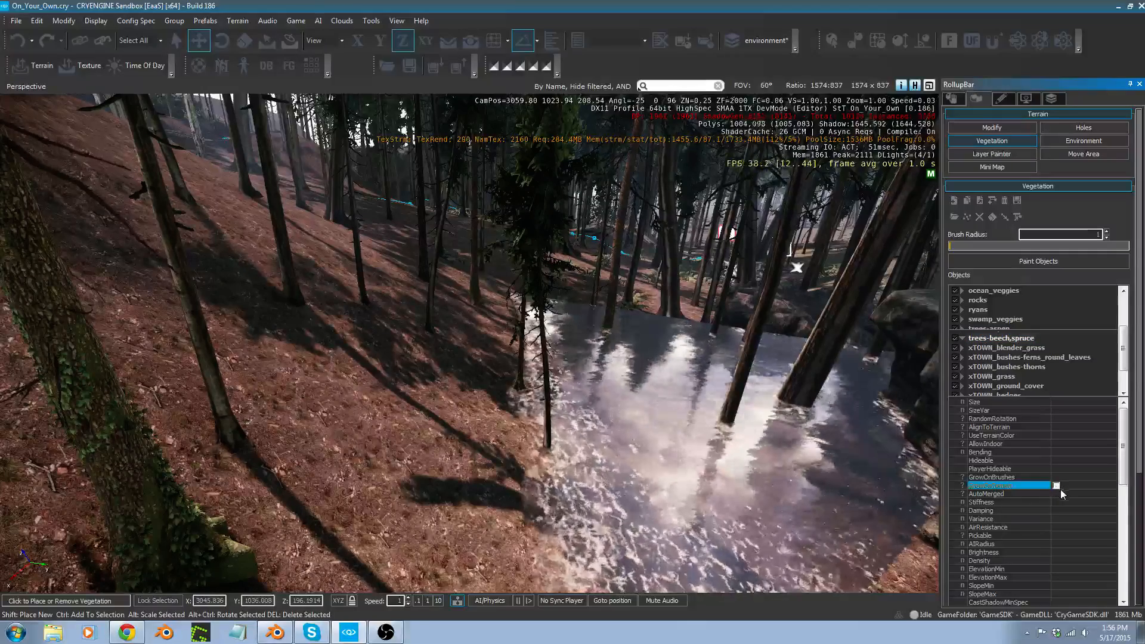
# Adjust the height of the ivy-covered spruce_big_b tree beside the pool to about Z 200.9.
pyautogui.moveTo(628, 460); pyautogui.dragTo(580, 461, button='right')
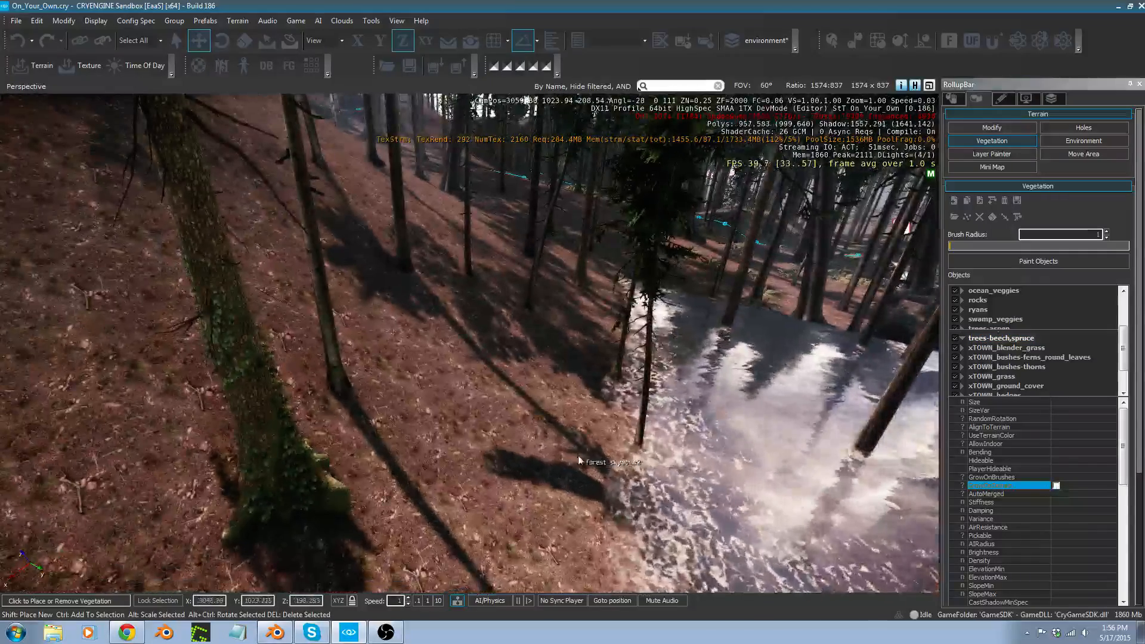
pyautogui.click(246, 451)
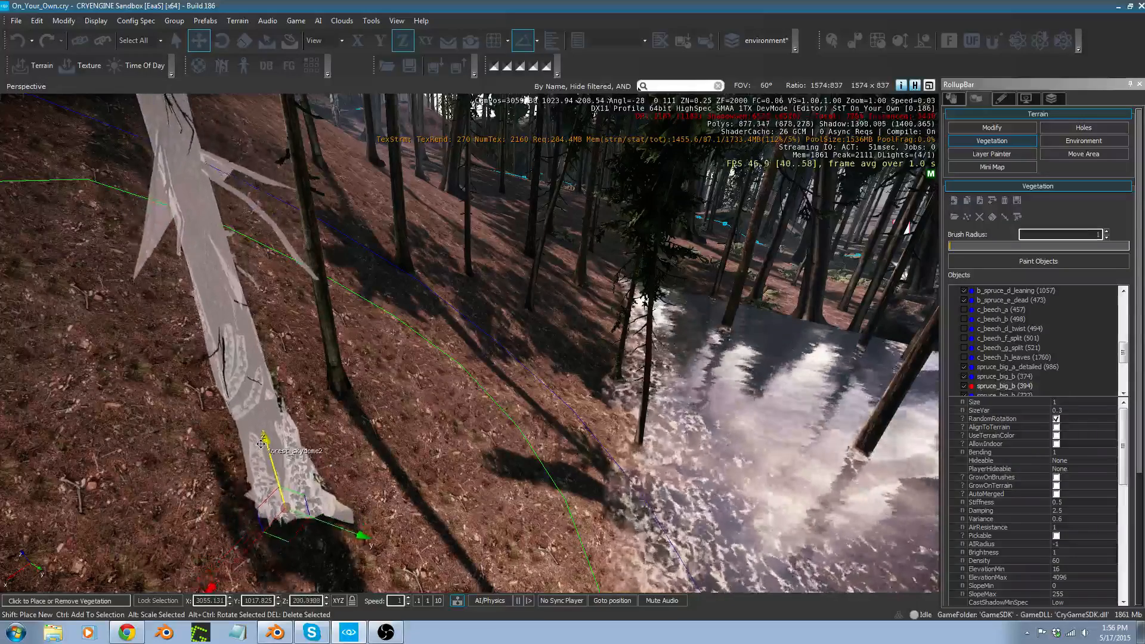
pyautogui.moveTo(261, 438); pyautogui.dragTo(261, 445)
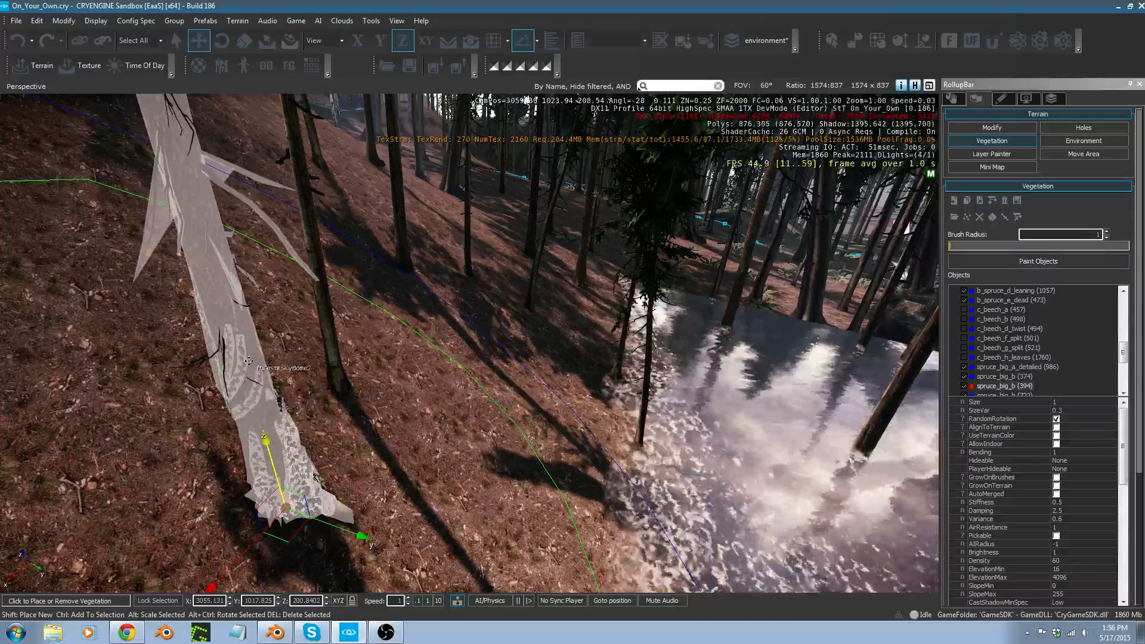
pyautogui.moveTo(263, 440); pyautogui.dragTo(257, 406)
pyautogui.moveTo(297, 489); pyautogui.dragTo(358, 157, button='middle')
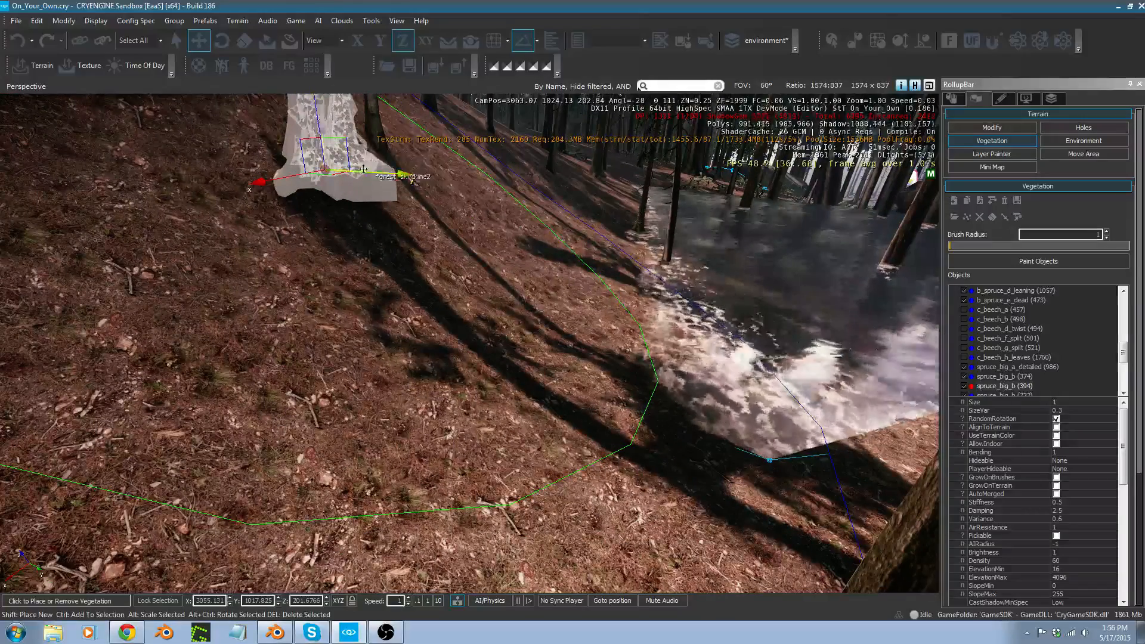
pyautogui.moveTo(315, 124); pyautogui.dragTo(323, 172)
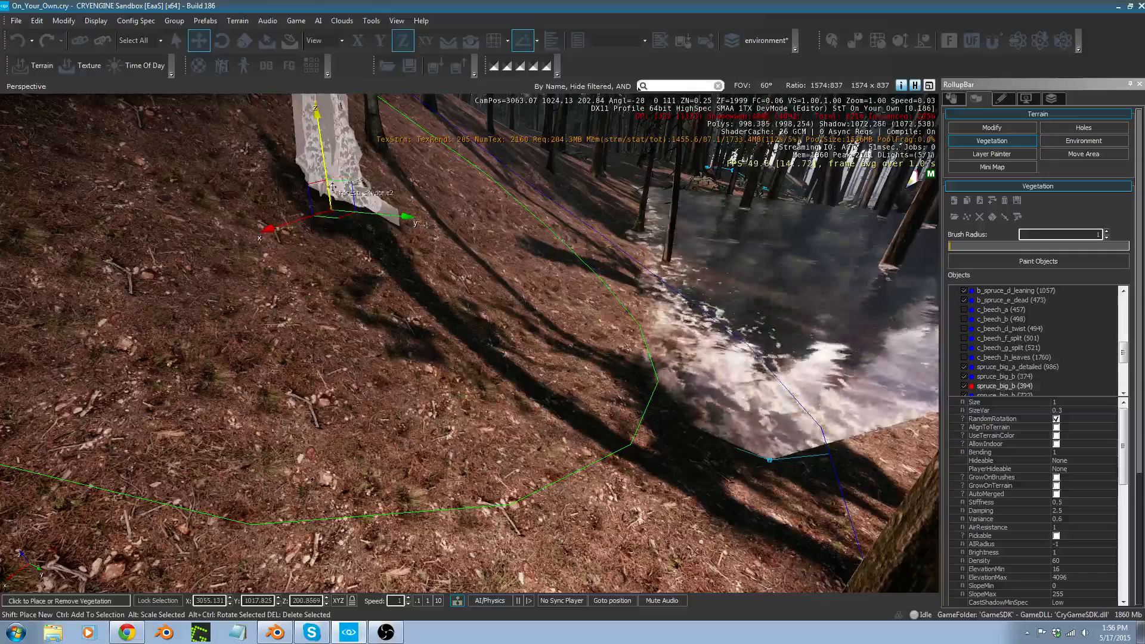
# Re-enable GrowOnTerrain for all objects in the trees-beech,spruce vegetation category.
pyautogui.moveTo(515, 290)
pyautogui.mouseDown(button='right')
pyautogui.moveTo(543, 271)
pyautogui.moveTo(527, 289)
pyautogui.mouseUp(button='right')
pyautogui.press('w')
pyautogui.press('s')
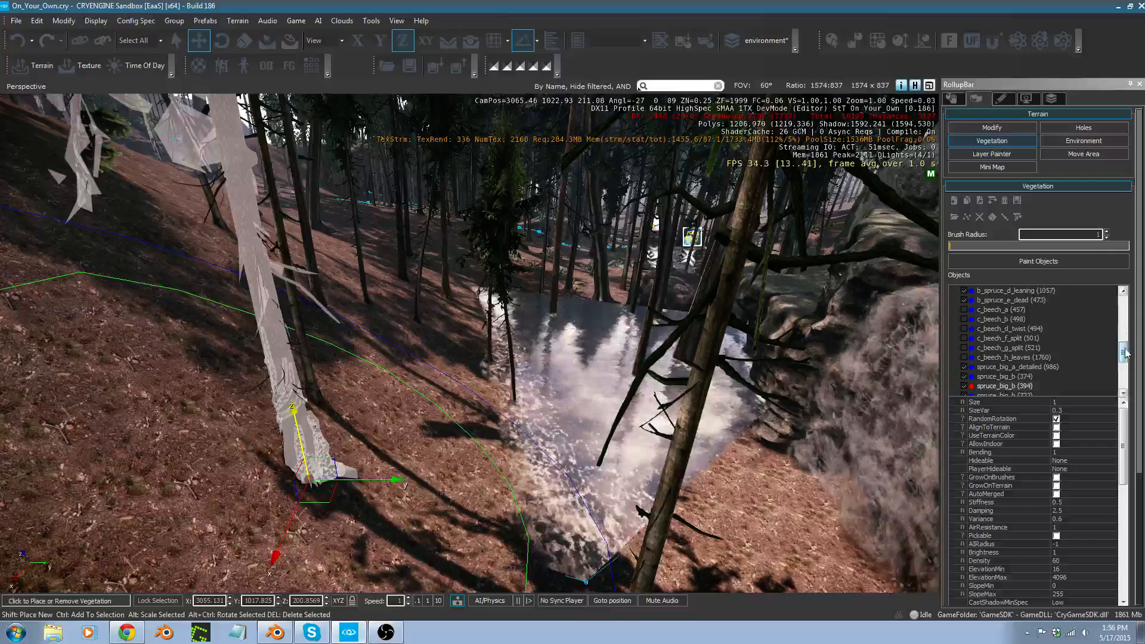
pyautogui.moveTo(1126, 354)
pyautogui.mouseDown()
pyautogui.moveTo(1125, 324)
pyautogui.moveTo(1122, 353)
pyautogui.mouseUp()
pyautogui.click(1028, 333)
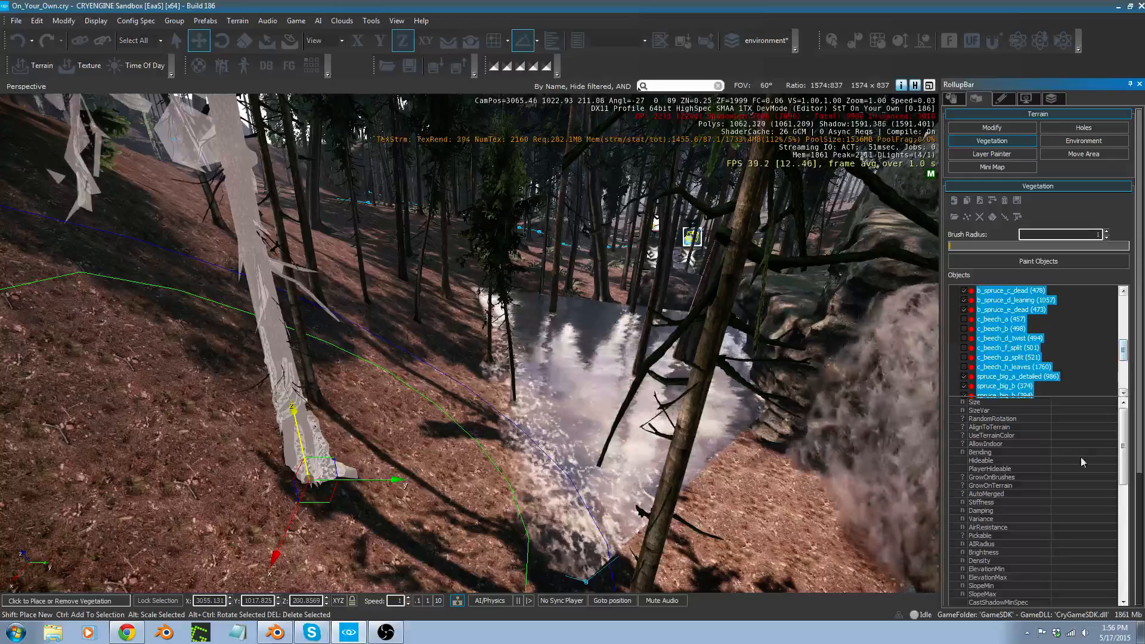
pyautogui.click(1056, 486)
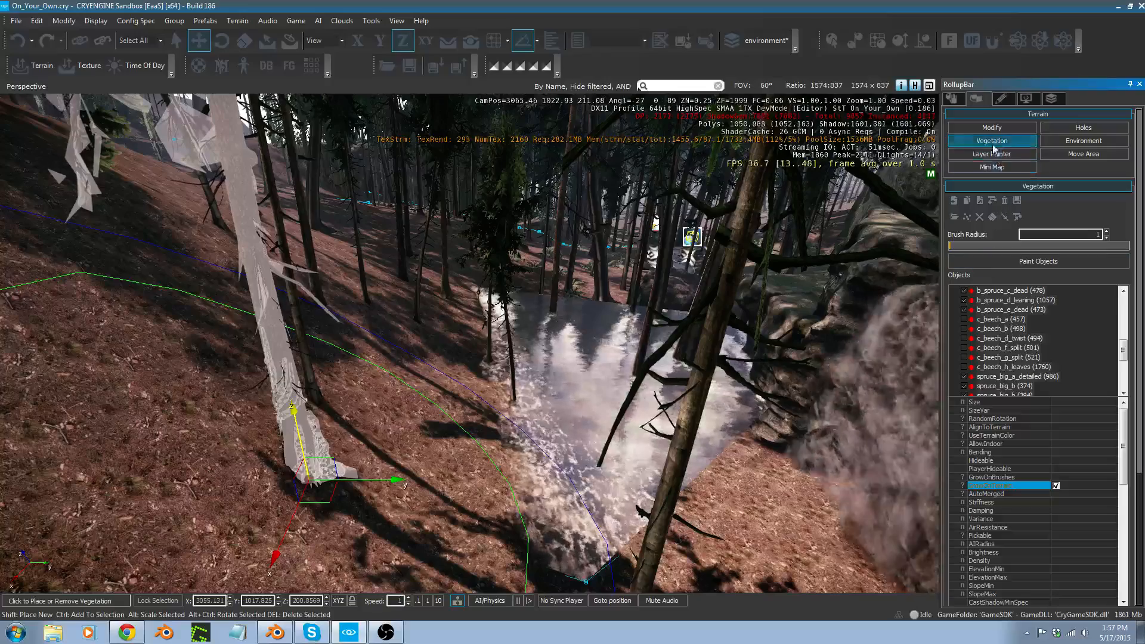
# Pick a terrain height of 197.01 near the waterfall and flatten the slope beside the pool to that height.
pyautogui.click(992, 128)
pyautogui.click(1082, 209)
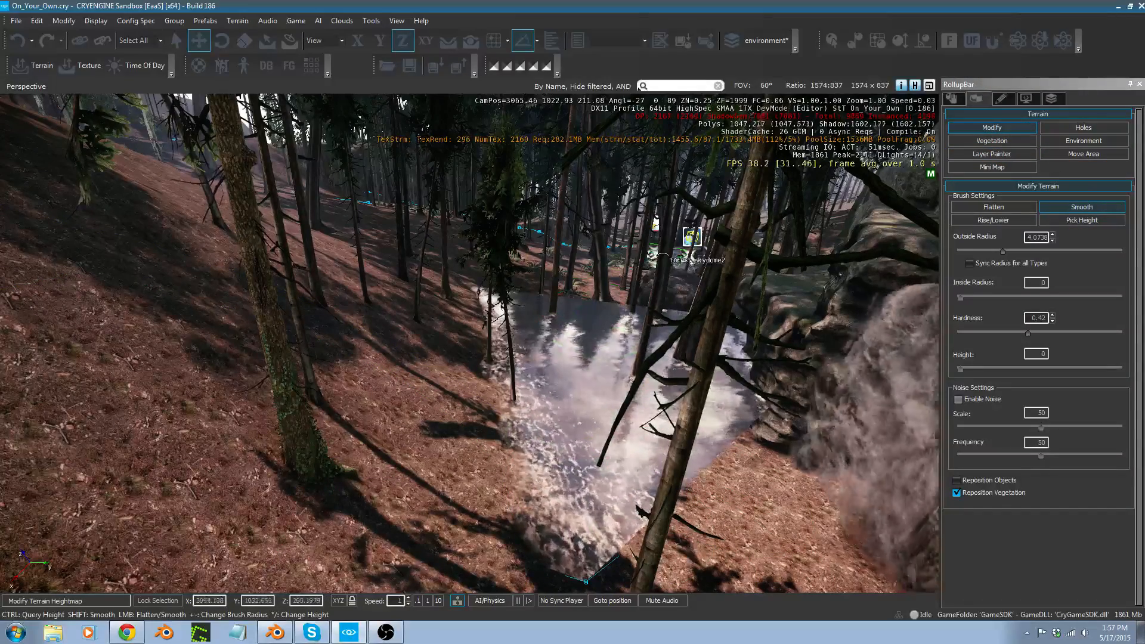
pyautogui.click(1074, 219)
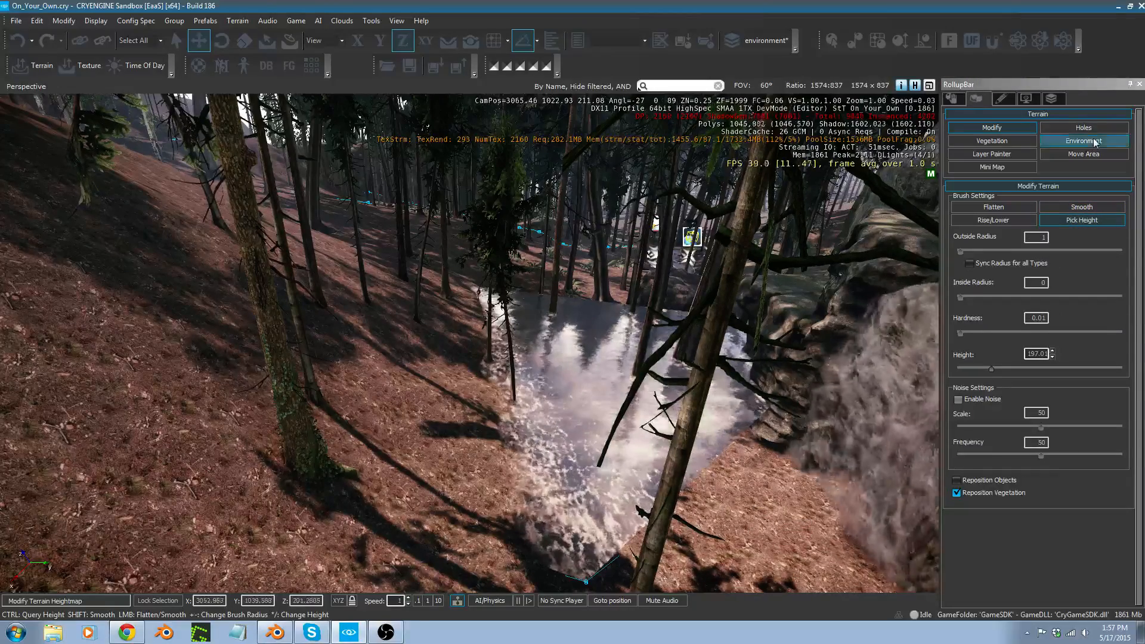
pyautogui.click(994, 207)
pyautogui.moveTo(563, 455)
pyautogui.mouseDown()
pyautogui.moveTo(489, 444)
pyautogui.moveTo(333, 482)
pyautogui.moveTo(540, 527)
pyautogui.mouseUp()
pyautogui.moveTo(471, 353)
pyautogui.mouseDown()
pyautogui.moveTo(345, 386)
pyautogui.moveTo(444, 317)
pyautogui.mouseUp()
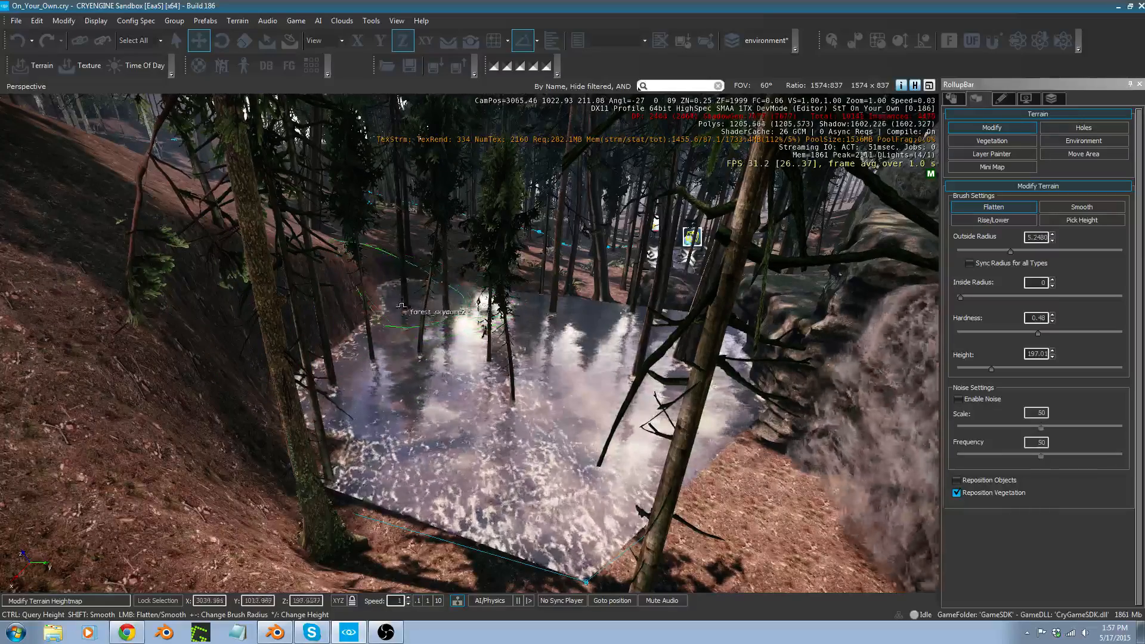
pyautogui.moveTo(345, 352)
pyautogui.mouseDown()
pyautogui.moveTo(304, 396)
pyautogui.moveTo(261, 498)
pyautogui.moveTo(340, 548)
pyautogui.mouseUp()
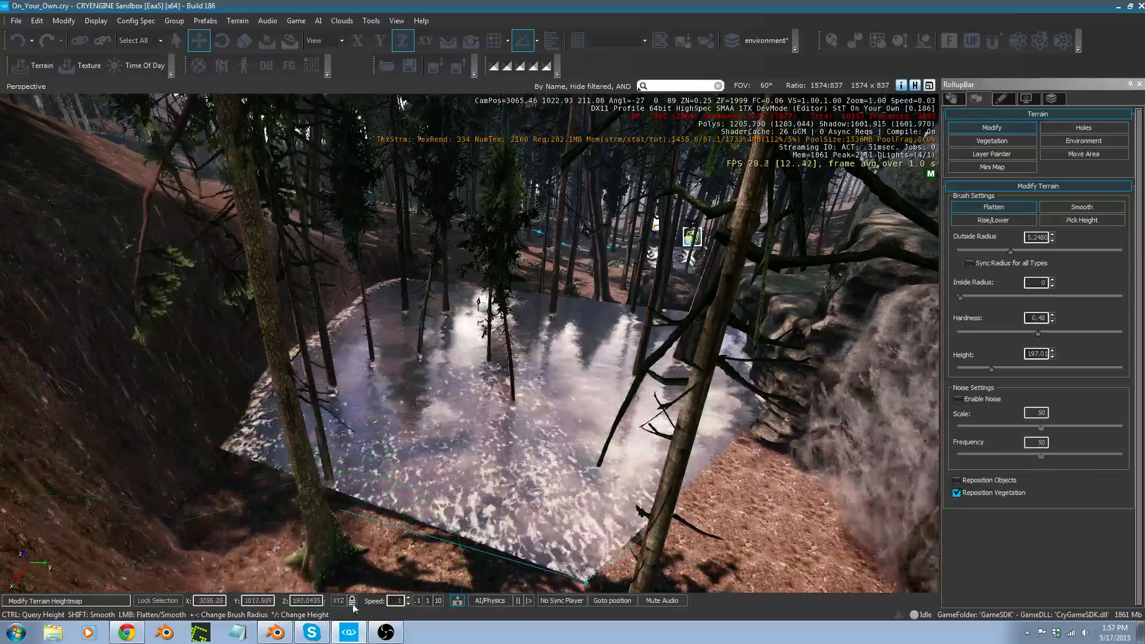
# Flatten the mound and raised bank on the pool's far side to the same 197.01 height.
pyautogui.moveTo(389, 537)
pyautogui.mouseDown(button='right')
pyautogui.moveTo(388, 567)
pyautogui.moveTo(395, 552)
pyautogui.mouseUp(button='right')
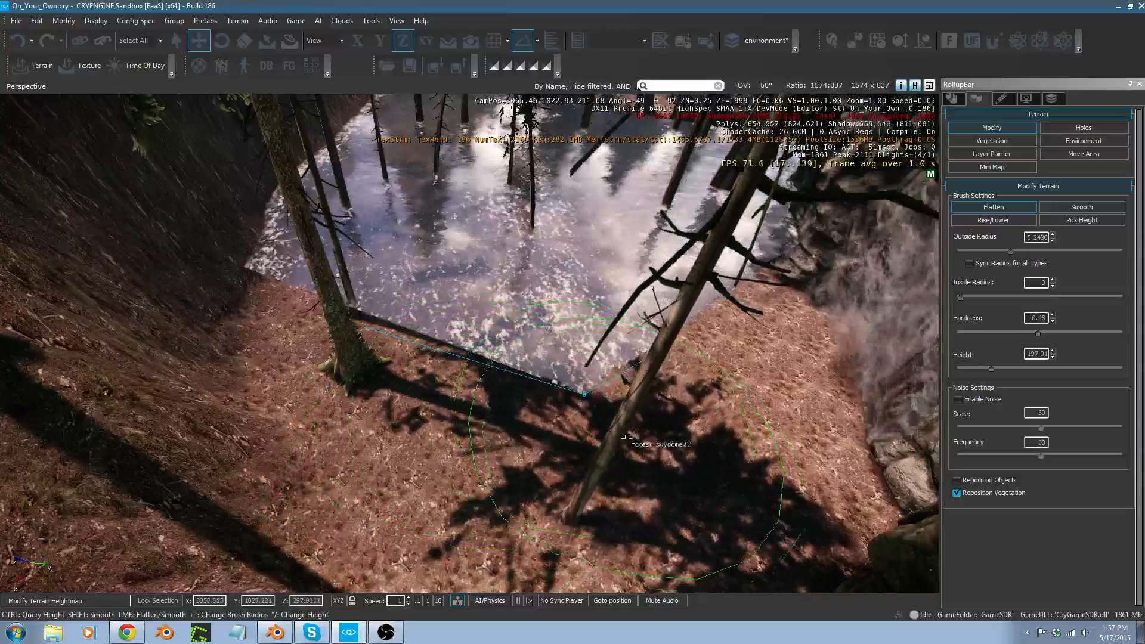
pyautogui.moveTo(678, 394); pyautogui.dragTo(658, 368, button='right')
pyautogui.press('w')
pyautogui.press('w')
pyautogui.moveTo(257, 519); pyautogui.dragTo(238, 488, button='right')
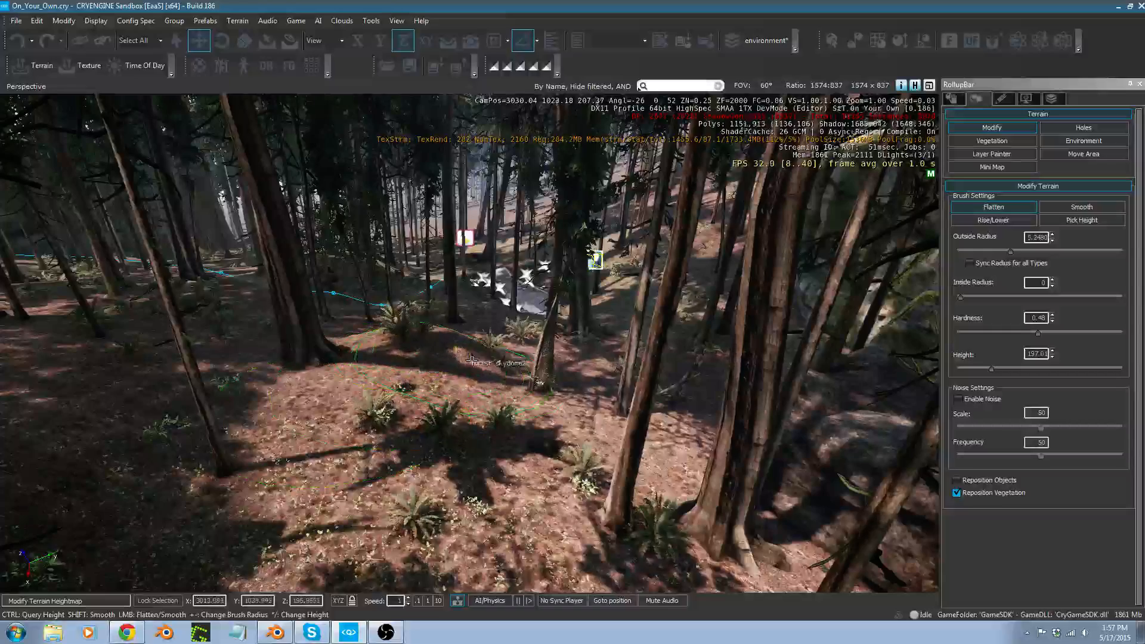
pyautogui.press('w')
pyautogui.moveTo(540, 412)
pyautogui.mouseDown(button='right')
pyautogui.moveTo(543, 368)
pyautogui.moveTo(583, 431)
pyautogui.moveTo(530, 407)
pyautogui.mouseUp(button='right')
pyautogui.moveTo(530, 389); pyautogui.dragTo(490, 368)
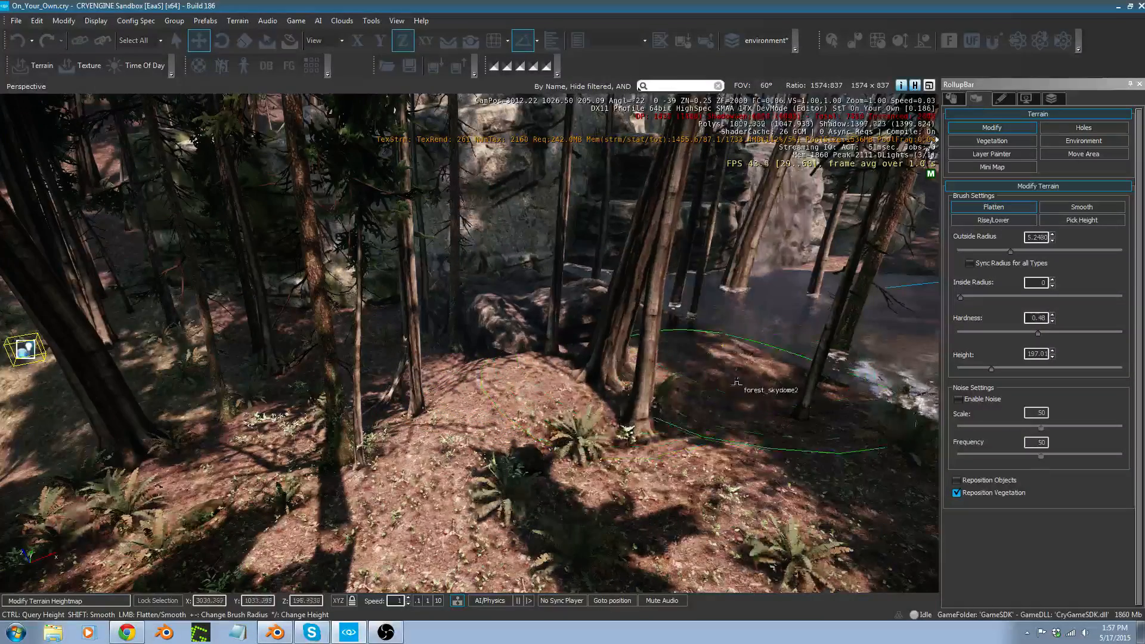
pyautogui.press('d')
pyautogui.moveTo(775, 410); pyautogui.dragTo(750, 406, button='right')
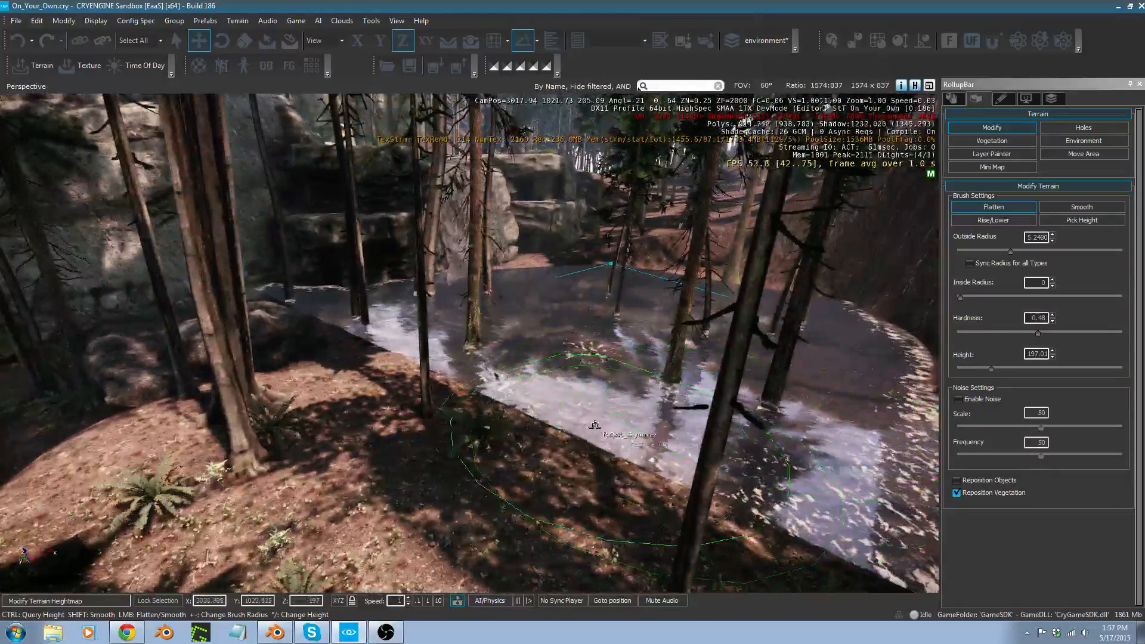
pyautogui.moveTo(641, 443); pyautogui.dragTo(493, 402)
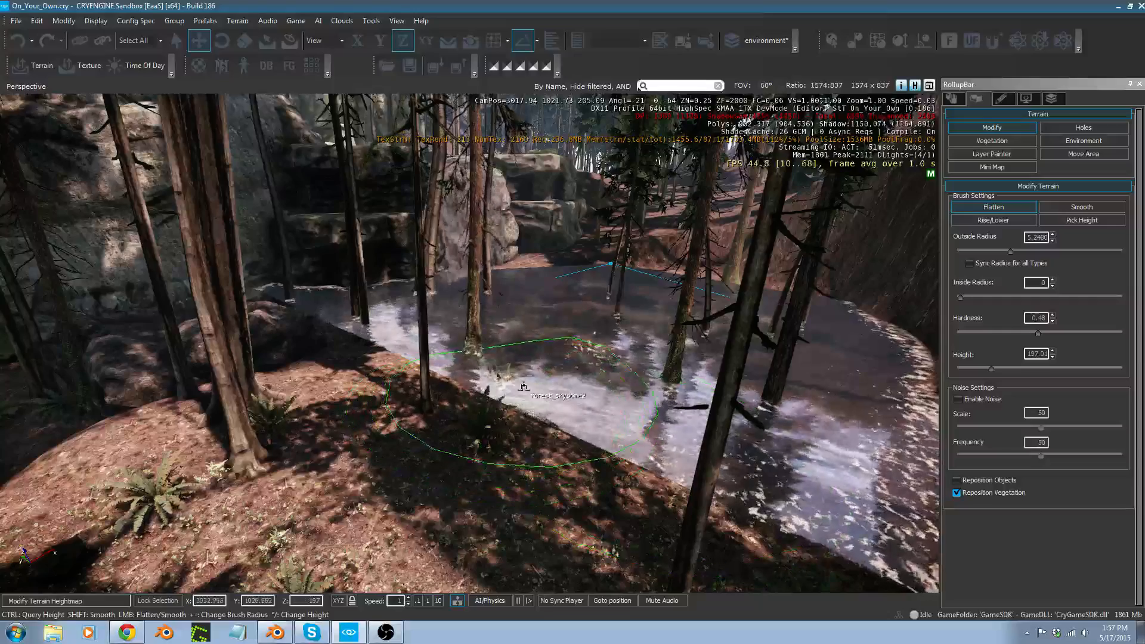
# Lower WaterVolume19 beneath the flattened ground to about Z 196.3.
pyautogui.press('w')
pyautogui.press('d')
pyautogui.moveTo(653, 327); pyautogui.dragTo(655, 325, button='right')
pyautogui.press('s')
pyautogui.press('a')
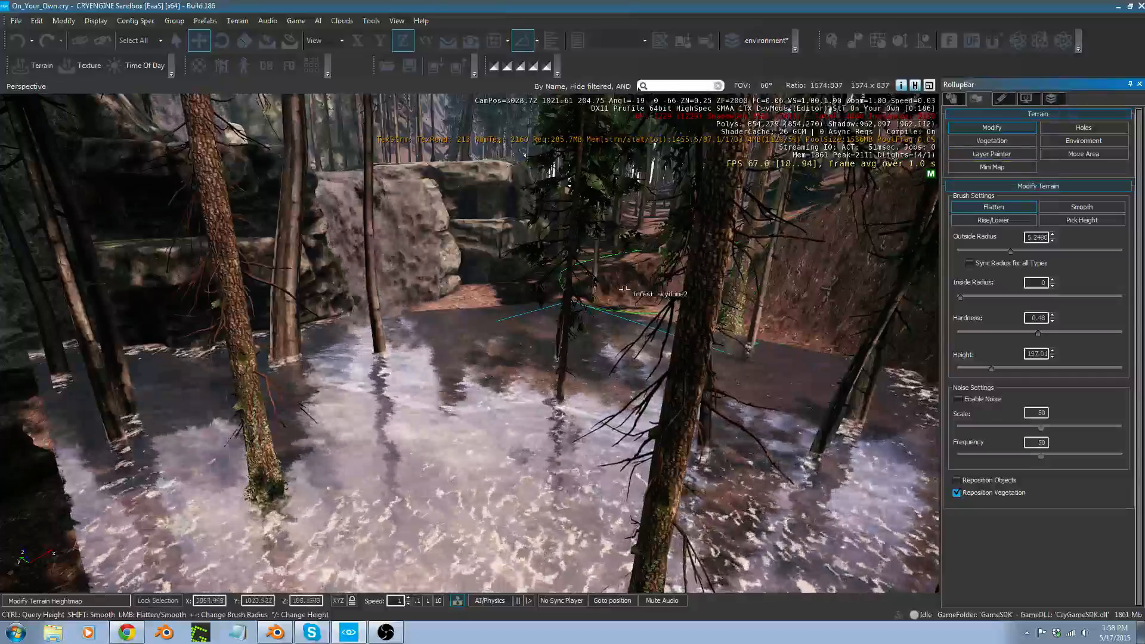
pyautogui.press('Escape')
pyautogui.click(600, 308)
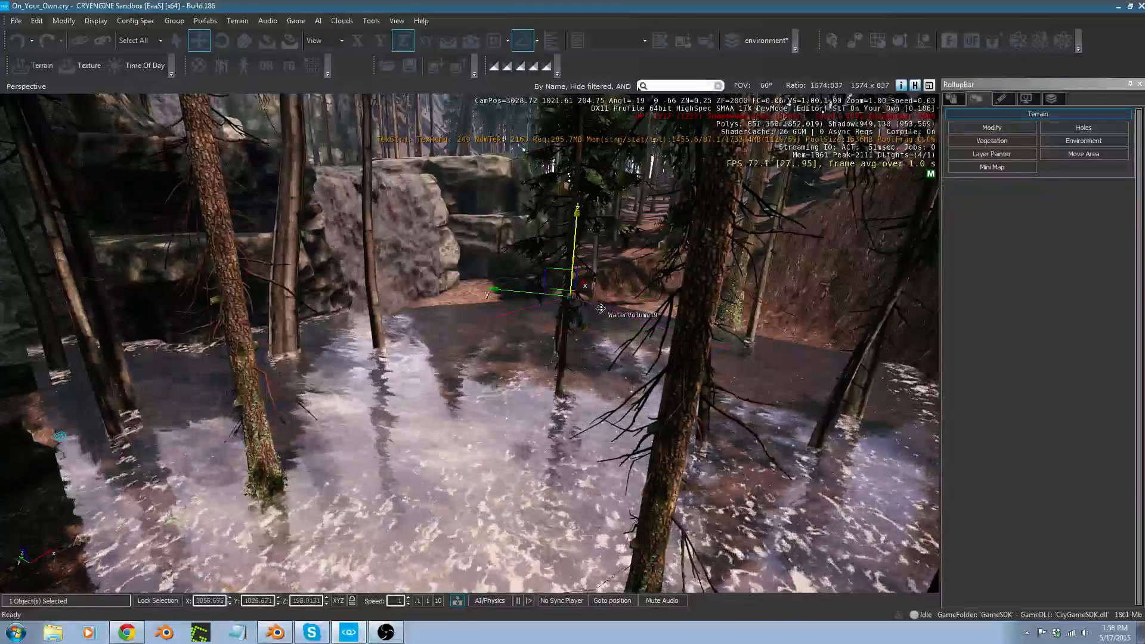
pyautogui.moveTo(600, 308); pyautogui.dragTo(566, 268)
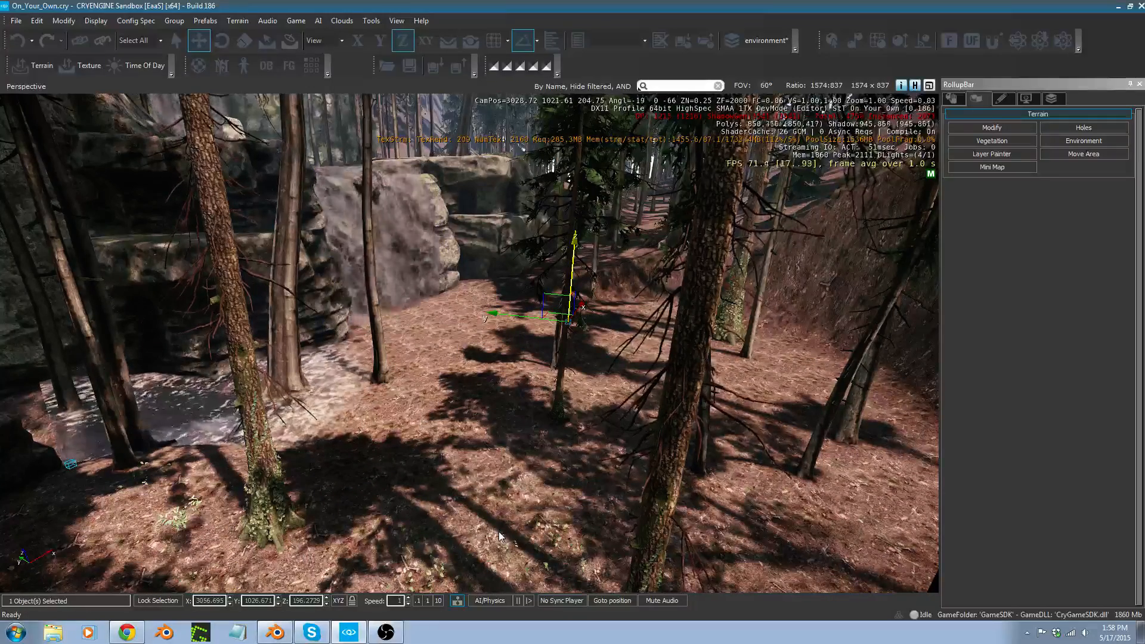
# Configure the Rise/Lower terrain brush with height -0.1, outside radius about 4.79 and inside radius about 1.38.
pyautogui.click(992, 128)
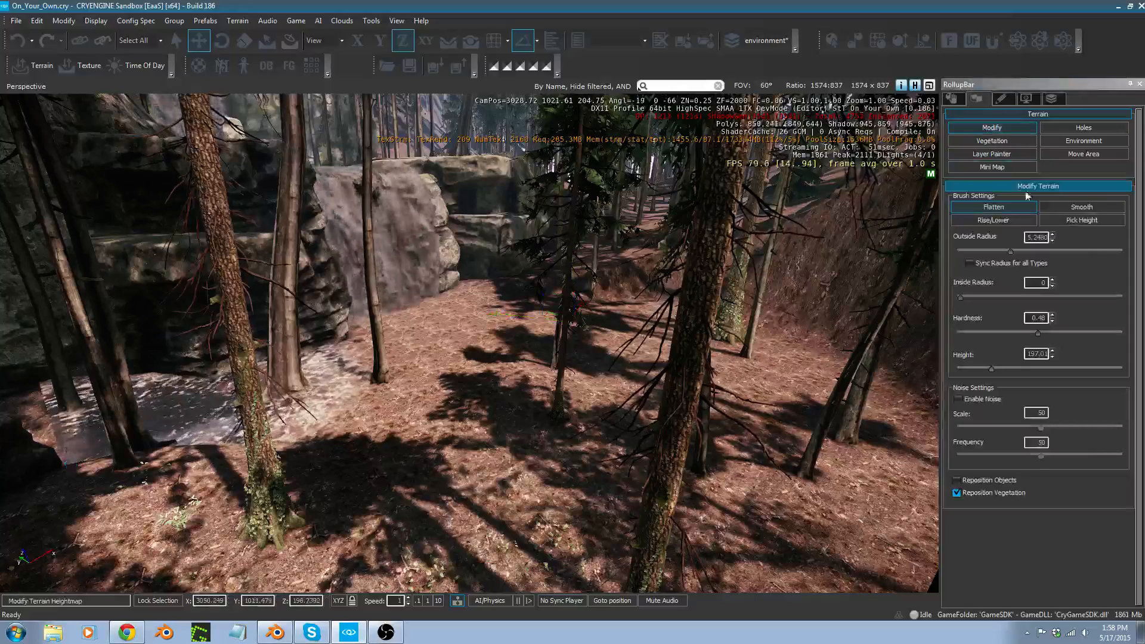
pyautogui.click(1010, 221)
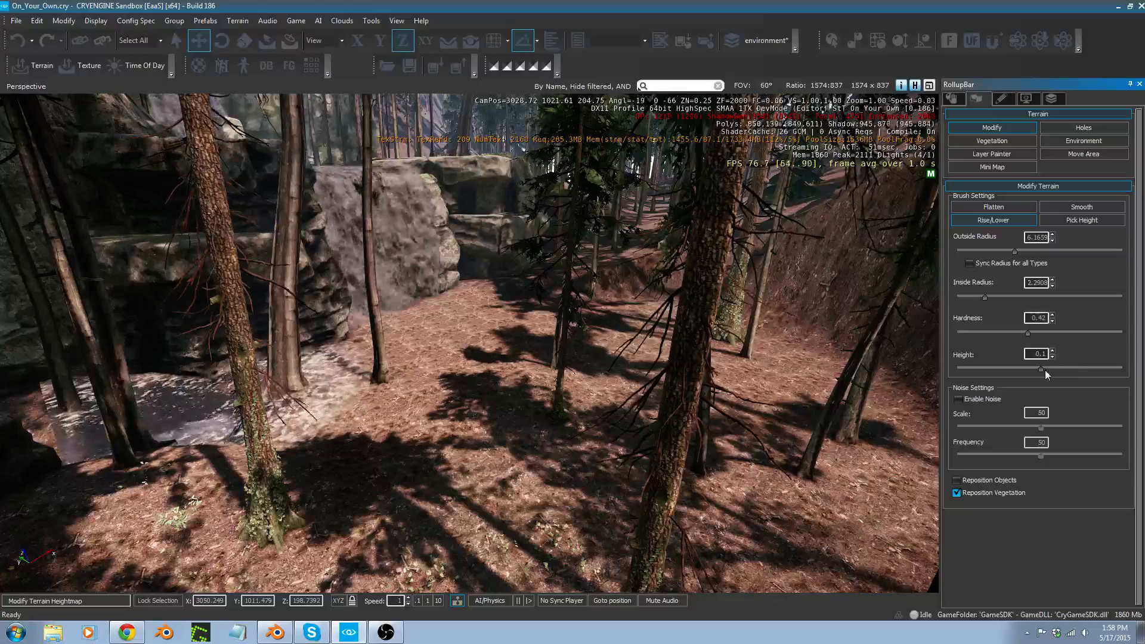
pyautogui.press('Home')
pyautogui.write('-')
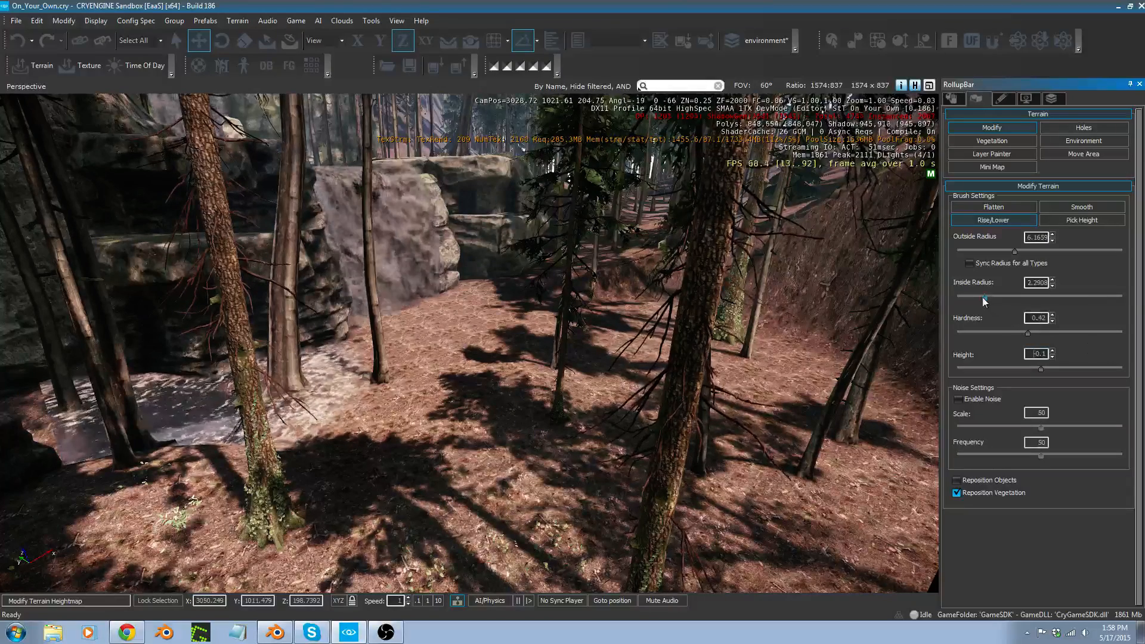
pyautogui.moveTo(983, 297); pyautogui.dragTo(969, 297)
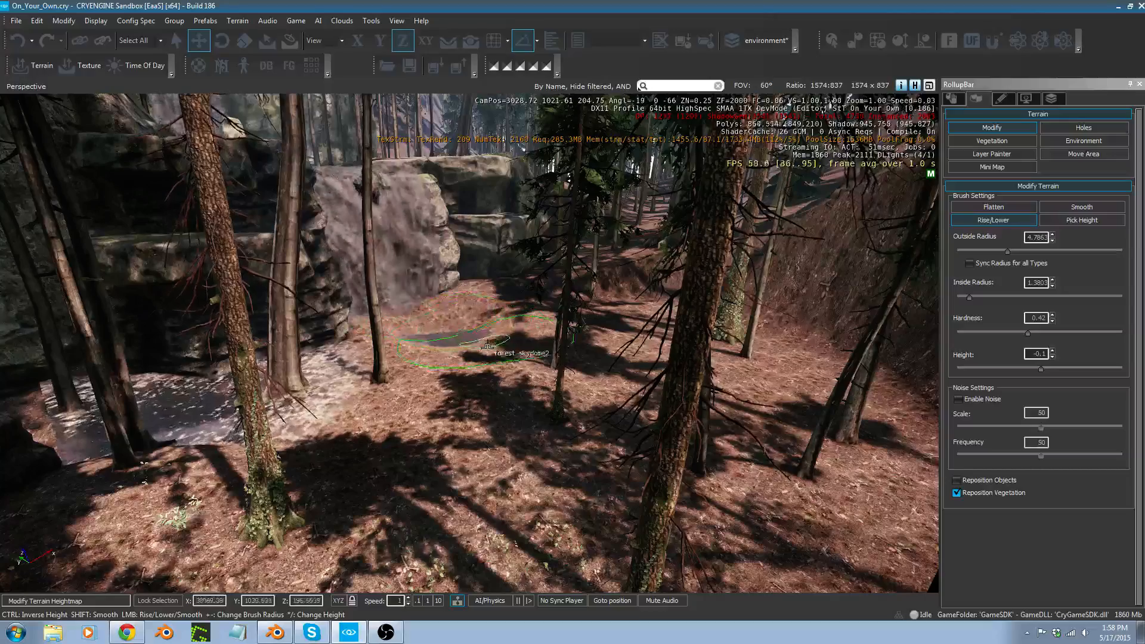
# Carve a winding stream channel from below the waterfall past the trees by lowering the terrain and widening its near bank.
pyautogui.moveTo(487, 345)
pyautogui.mouseDown()
pyautogui.moveTo(512, 418)
pyautogui.moveTo(519, 511)
pyautogui.mouseUp()
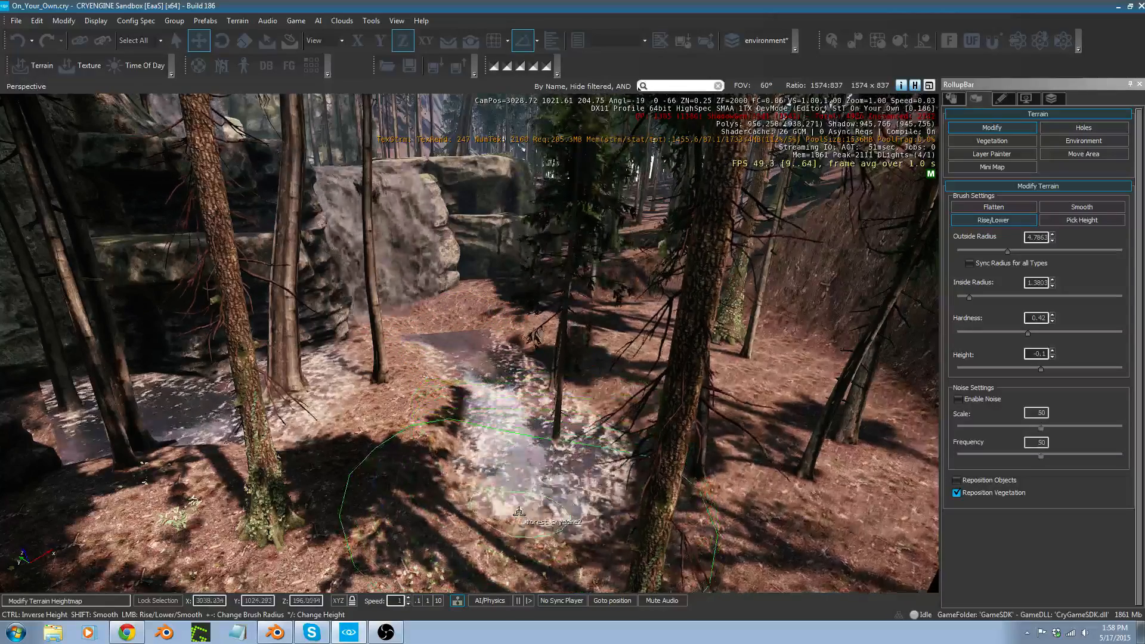
pyautogui.moveTo(548, 481)
pyautogui.mouseDown(button='right')
pyautogui.moveTo(495, 513)
pyautogui.moveTo(429, 516)
pyautogui.moveTo(406, 501)
pyautogui.moveTo(501, 528)
pyautogui.moveTo(570, 480)
pyautogui.mouseUp(button='right')
pyautogui.moveTo(582, 376)
pyautogui.mouseDown()
pyautogui.moveTo(566, 427)
pyautogui.moveTo(513, 480)
pyautogui.moveTo(452, 510)
pyautogui.mouseUp()
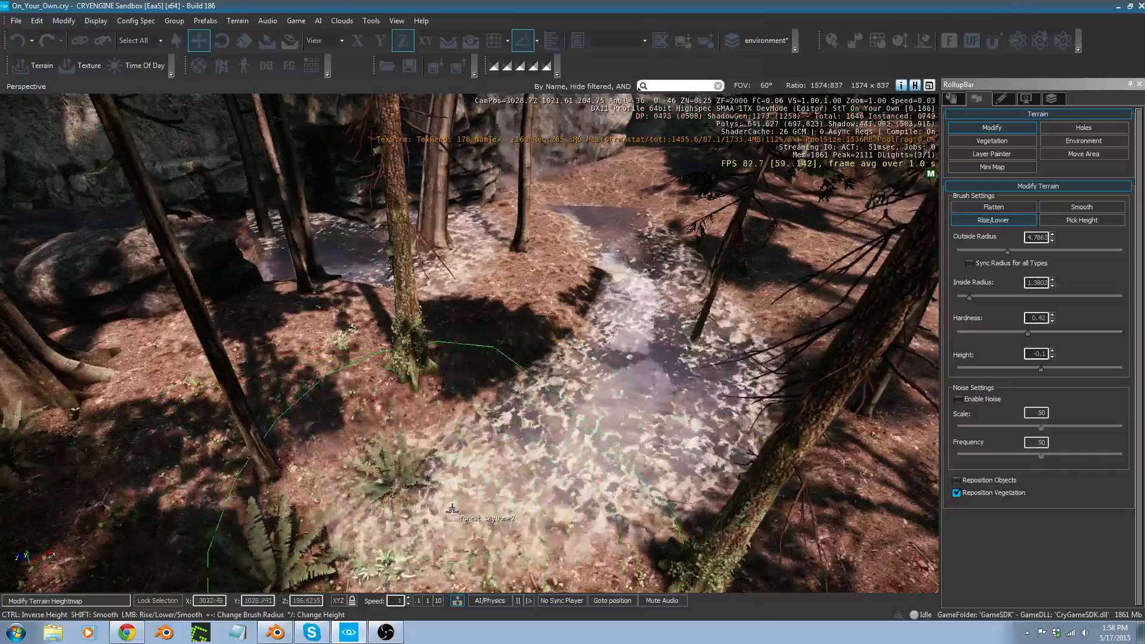
pyautogui.moveTo(452, 510); pyautogui.dragTo(467, 408, button='right')
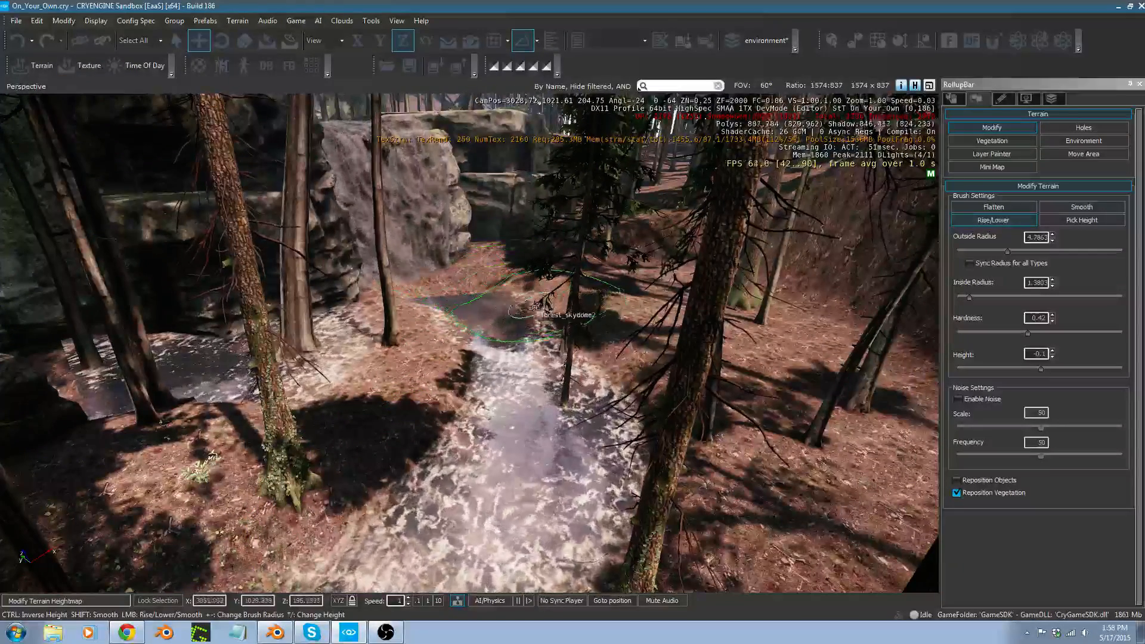
pyautogui.moveTo(563, 370); pyautogui.dragTo(484, 382)
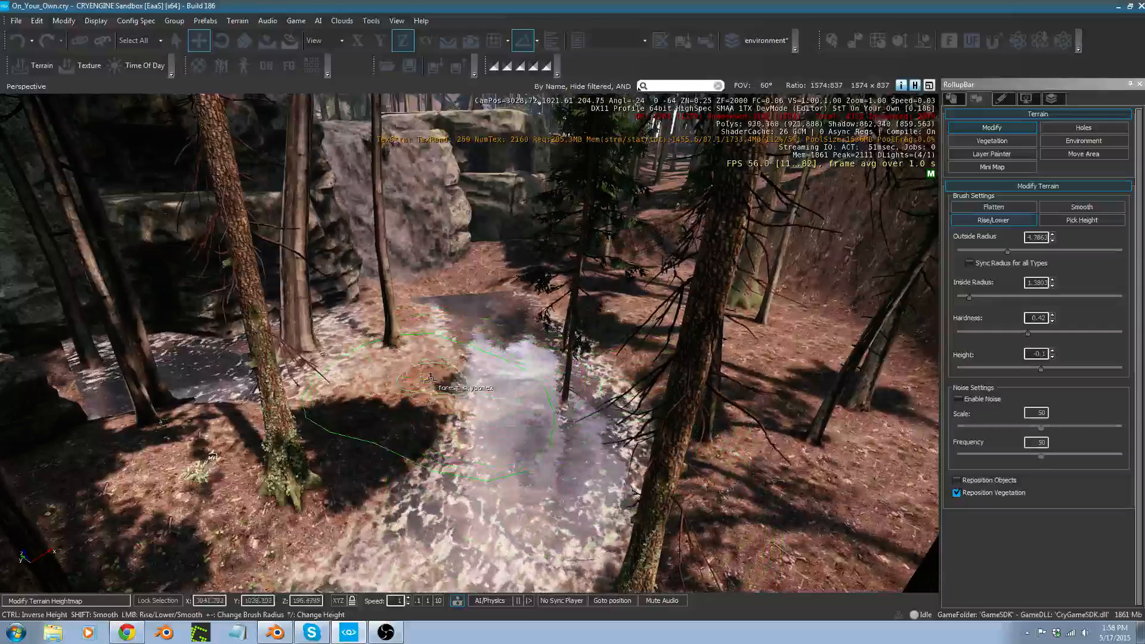
pyautogui.moveTo(424, 397); pyautogui.dragTo(489, 374, button='right')
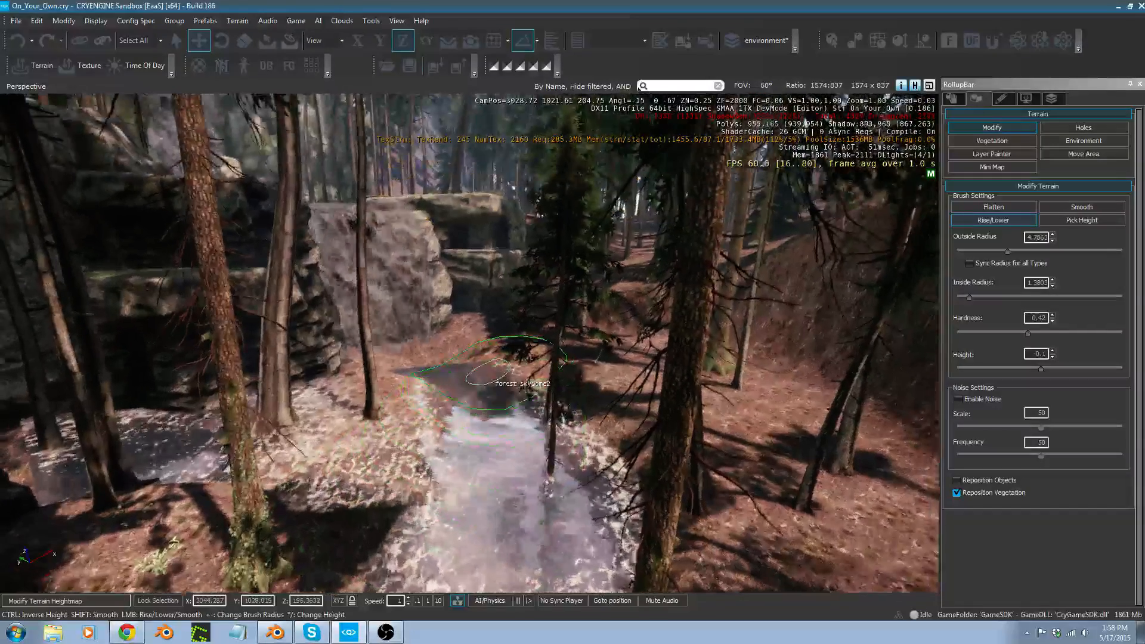
pyautogui.moveTo(420, 355); pyautogui.dragTo(411, 403, button='right')
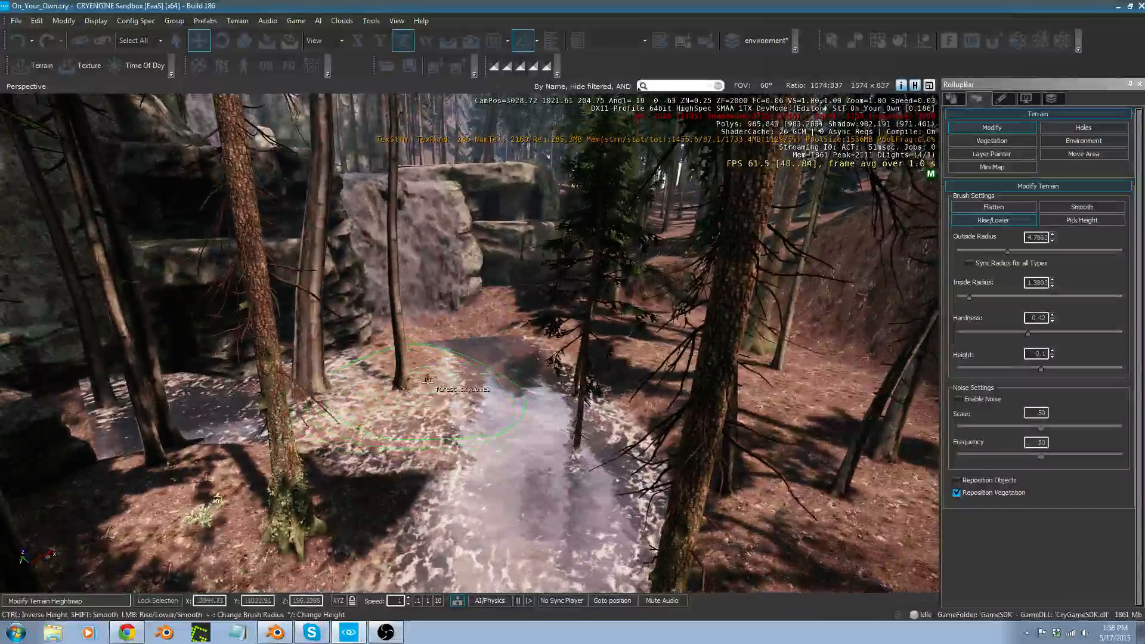
# Move WaterVolume19 to about X 3064.3, Y 1029.2 and lower it to about Z 195.87.
pyautogui.press('Escape')
pyautogui.moveTo(496, 377); pyautogui.dragTo(494, 525, button='right')
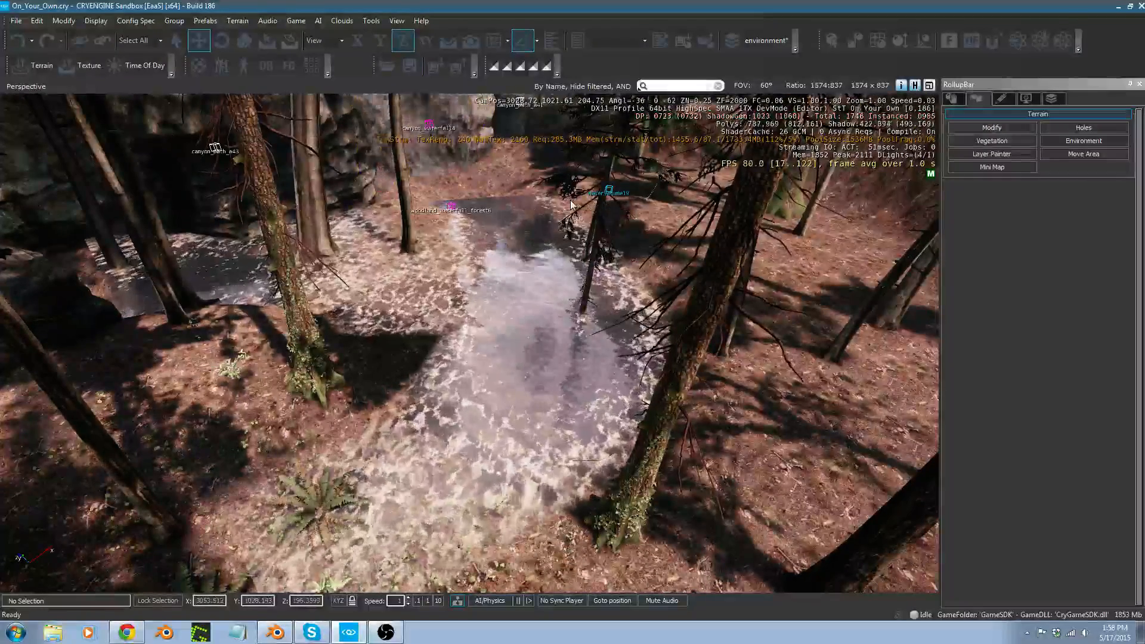
pyautogui.moveTo(601, 216); pyautogui.dragTo(592, 204, button='right')
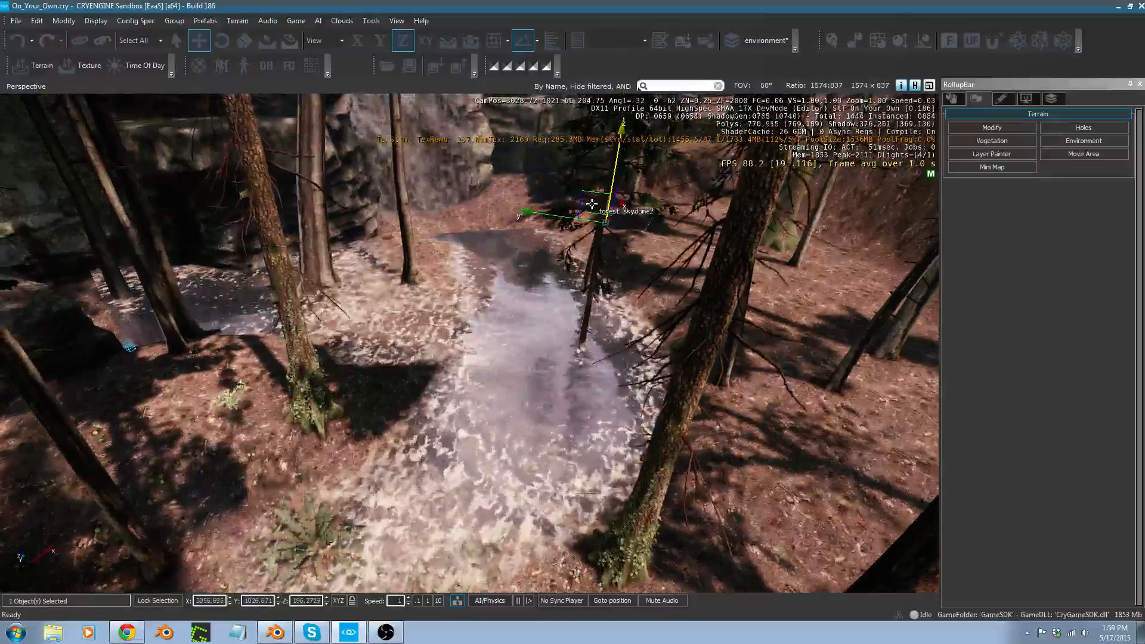
pyautogui.moveTo(587, 213); pyautogui.dragTo(596, 204)
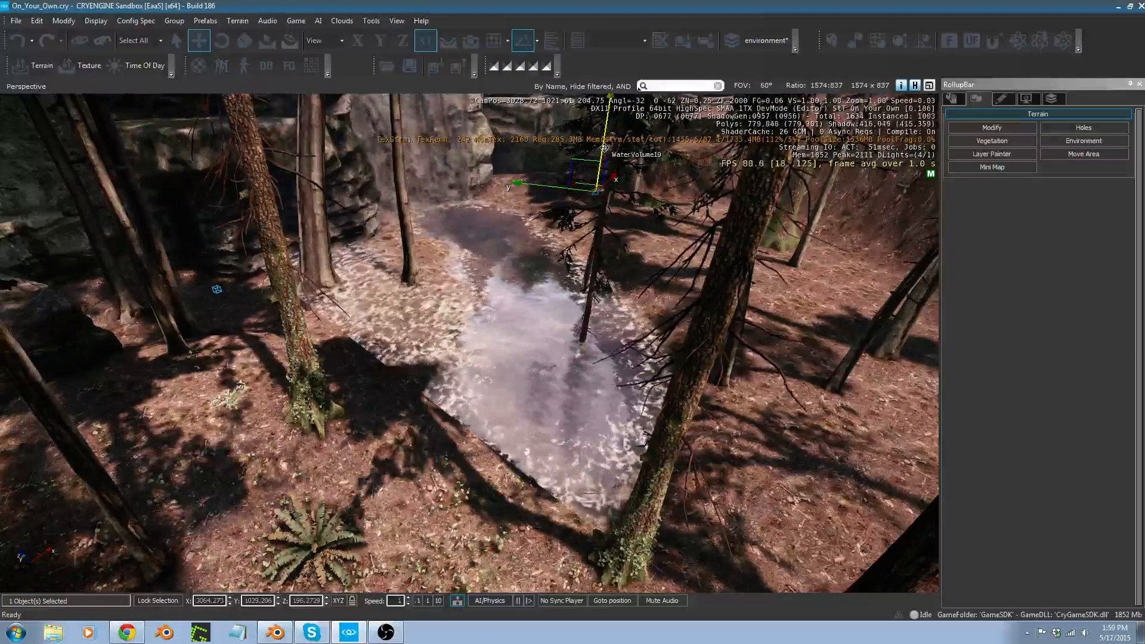
pyautogui.moveTo(604, 147); pyautogui.dragTo(604, 154)
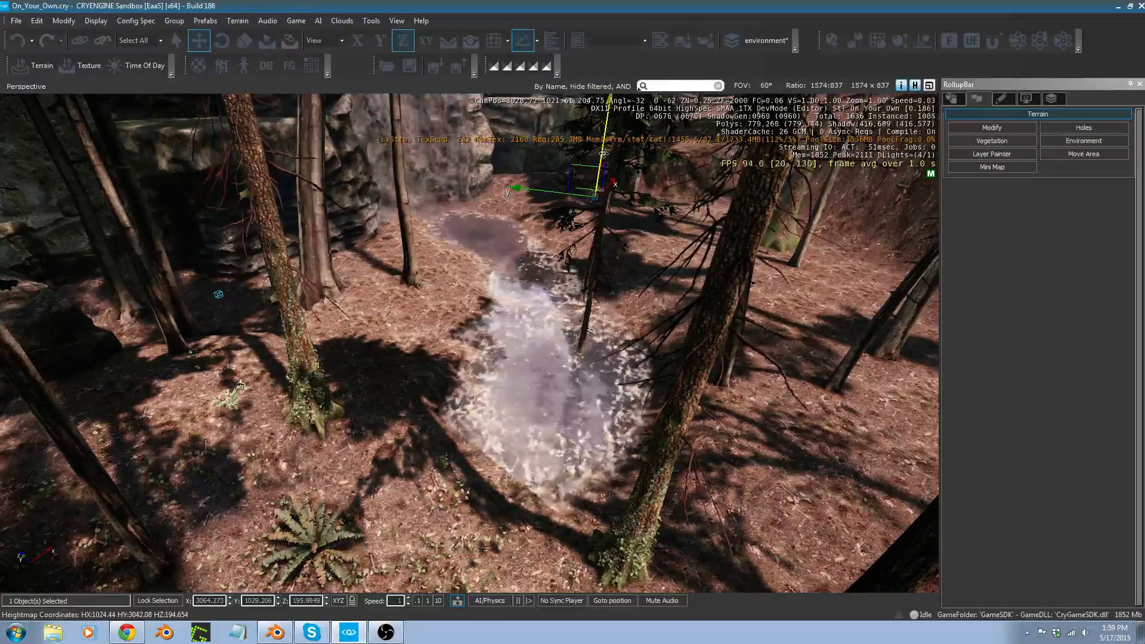
# Rotate WaterVolume19 about its vertical axis to a Z rotation of -60.
pyautogui.moveTo(603, 156); pyautogui.dragTo(595, 59, button='middle')
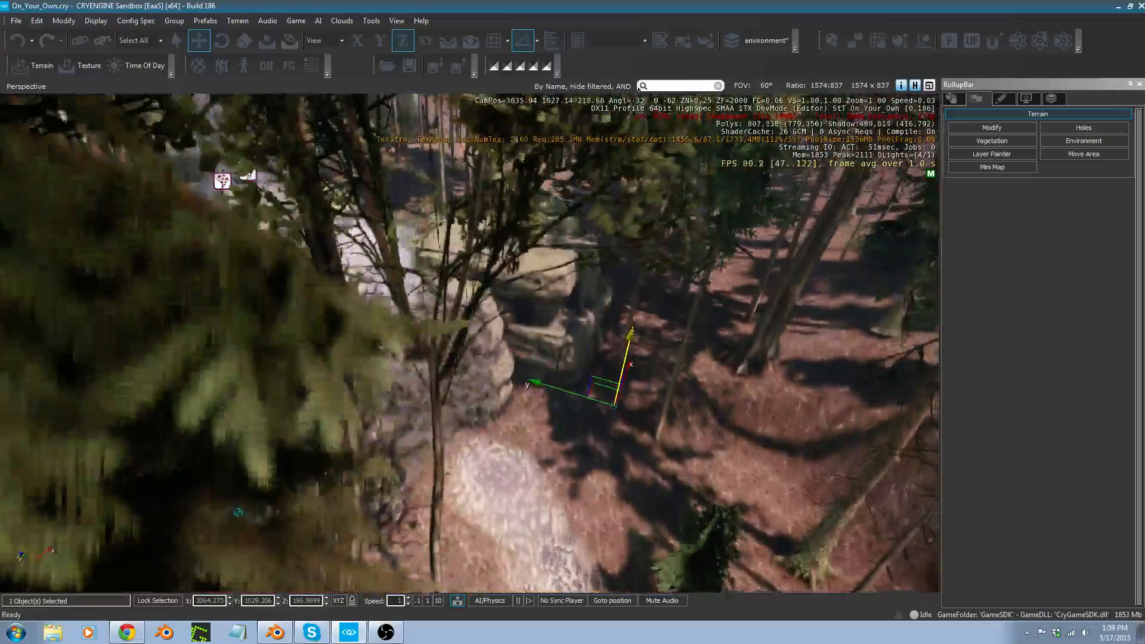
pyautogui.press('w')
pyautogui.moveTo(564, 257); pyautogui.dragTo(495, 223, button='right')
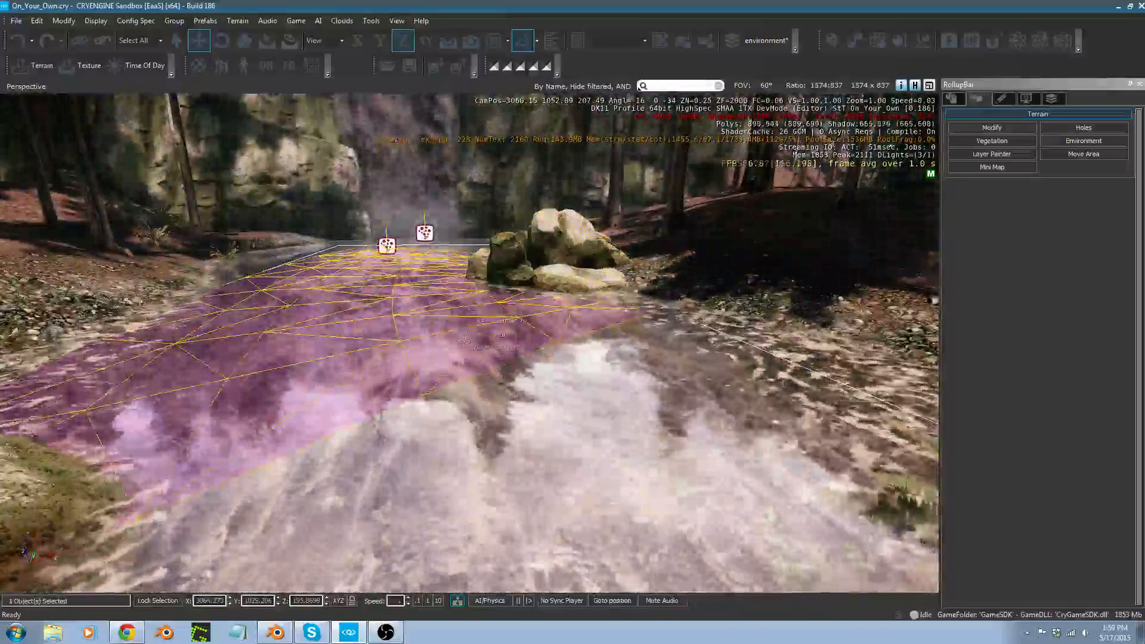
pyautogui.press('s')
pyautogui.moveTo(464, 341); pyautogui.dragTo(472, 377, button='right')
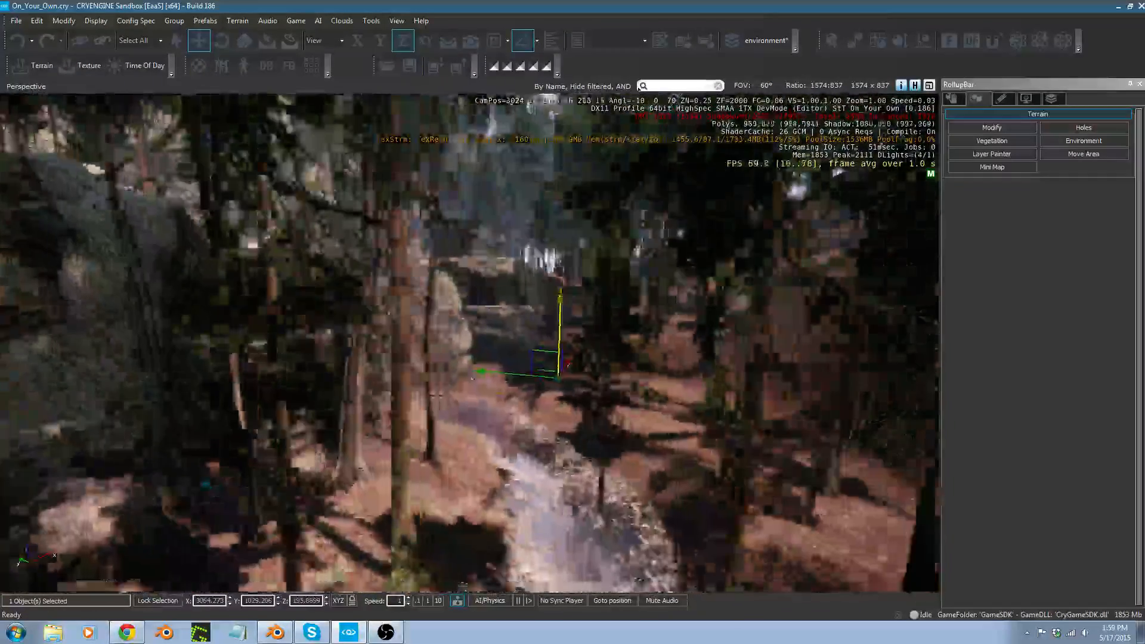
pyautogui.moveTo(507, 298); pyautogui.dragTo(529, 295, button='right')
pyautogui.press('3')
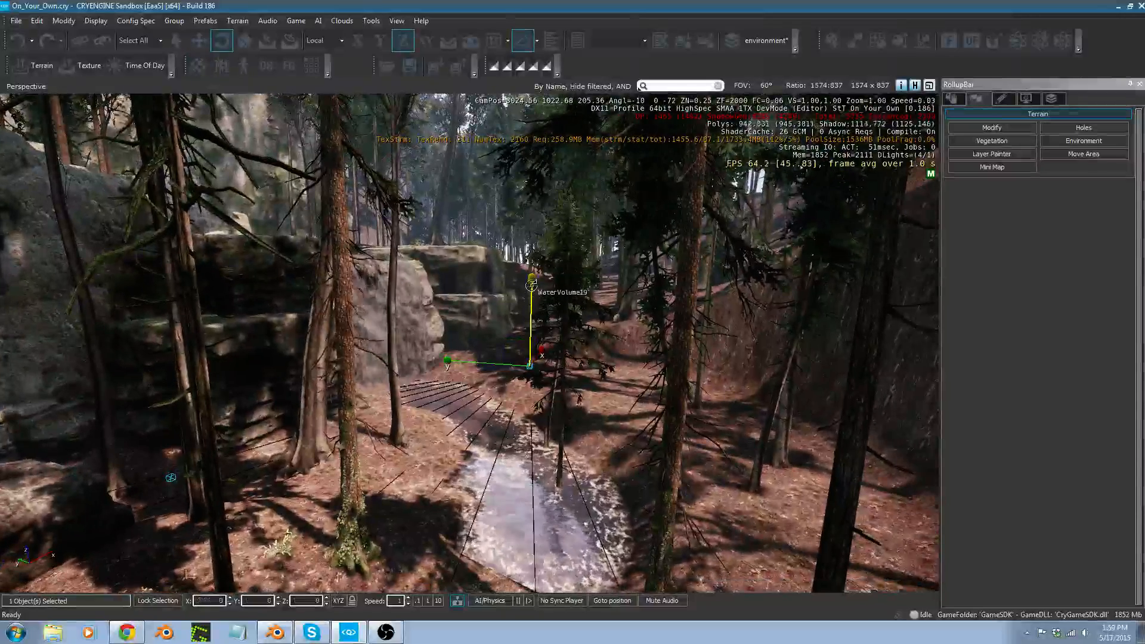
pyautogui.moveTo(532, 285); pyautogui.dragTo(544, 312)
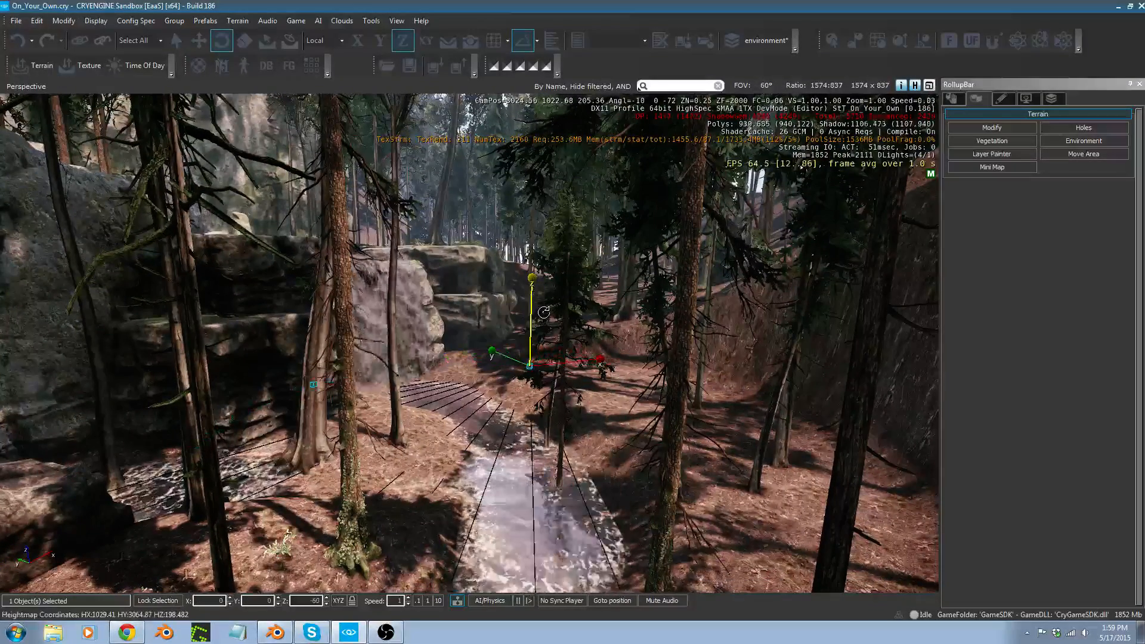
# Shift the rotated WaterVolume19 horizontally to about X 3063, Y 1025.
pyautogui.moveTo(543, 312); pyautogui.dragTo(581, 194, button='right')
pyautogui.press('2')
pyautogui.click(551, 189)
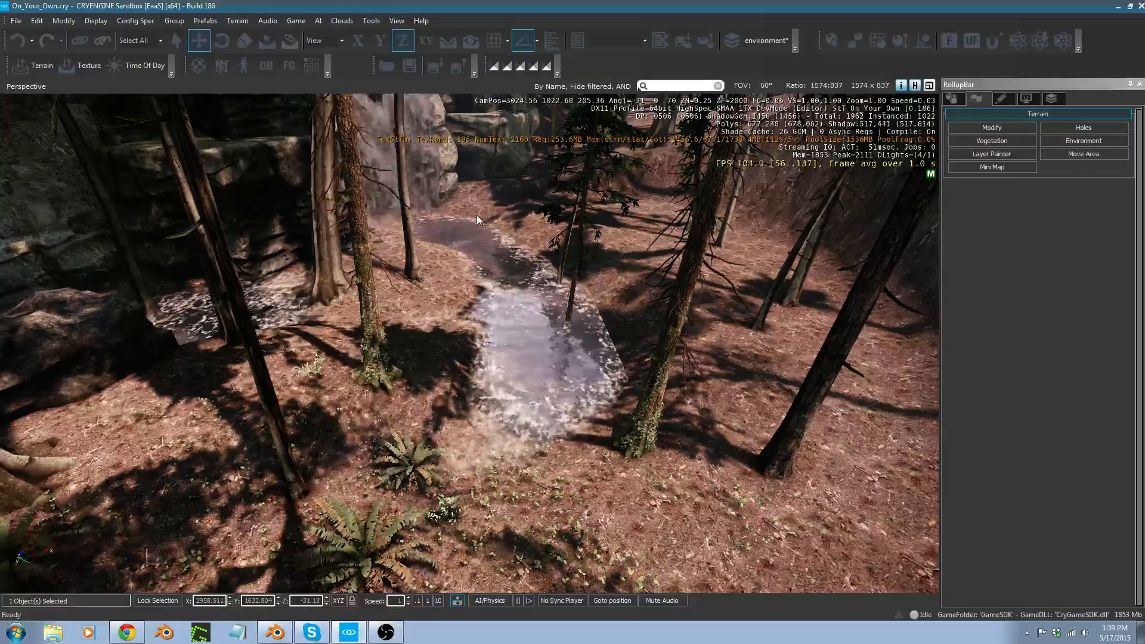
pyautogui.click(538, 188)
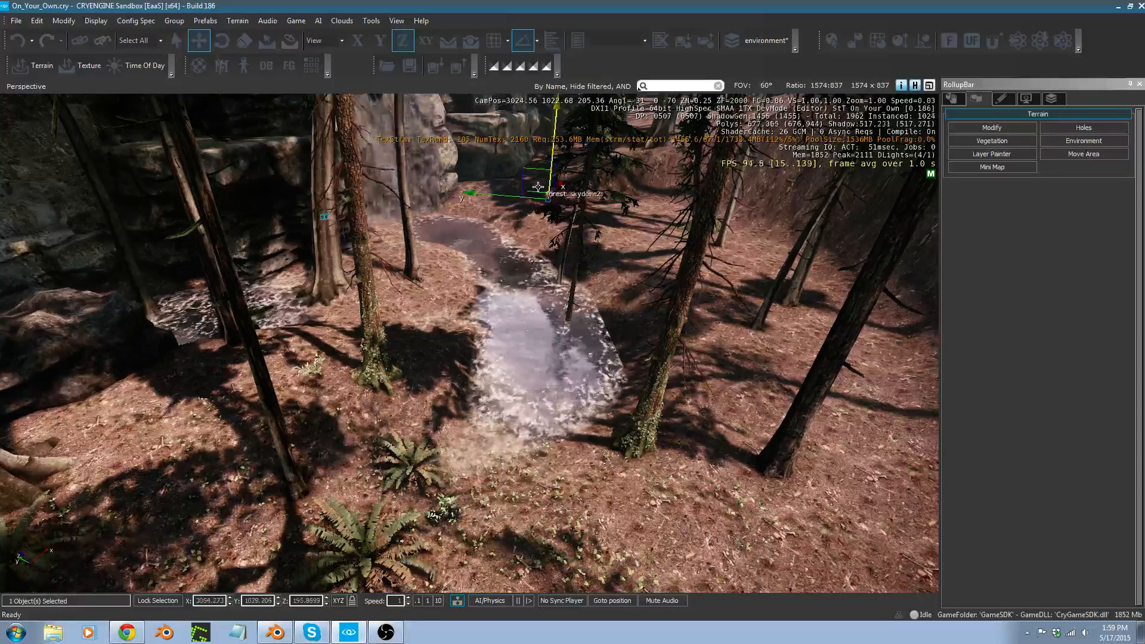
pyautogui.moveTo(538, 187); pyautogui.dragTo(576, 198)
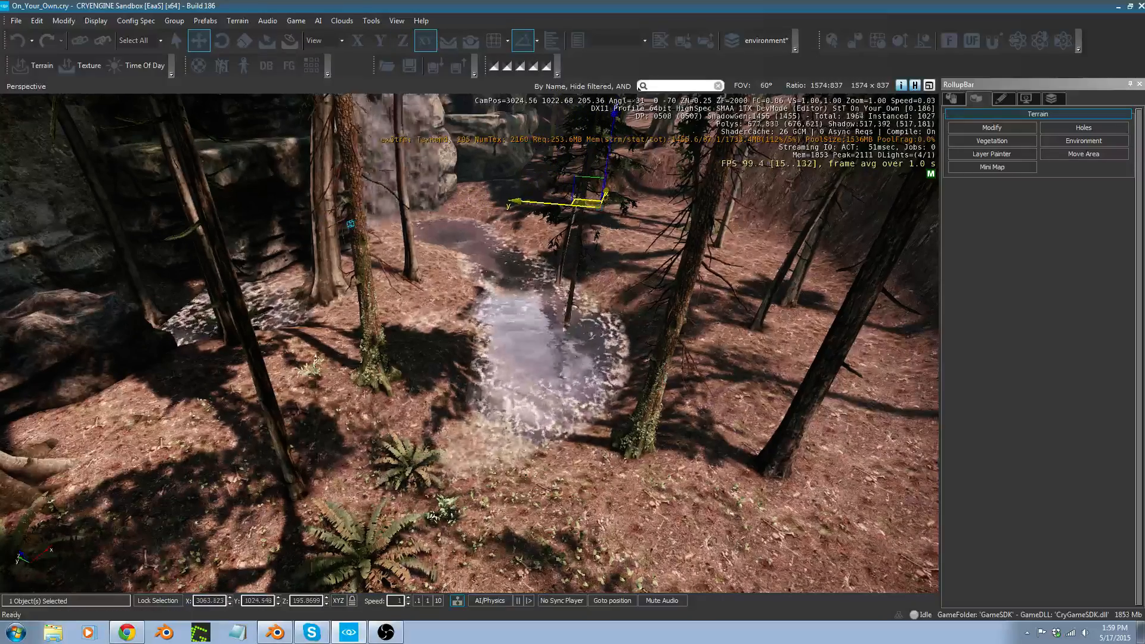
# Lower the terrain between the stream and the waterfall's base with the Rise/Lower brush so the channel reaches the cliff.
pyautogui.press('w')
pyautogui.moveTo(576, 199); pyautogui.dragTo(546, 165, button='right')
pyautogui.press('s')
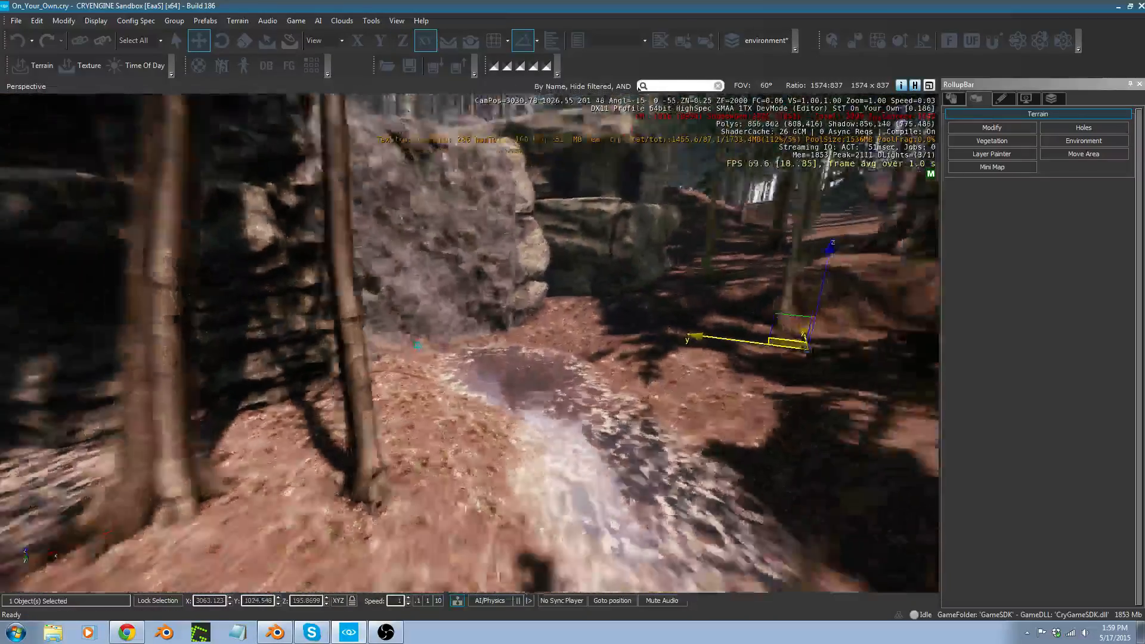
pyautogui.press('w')
pyautogui.click(992, 128)
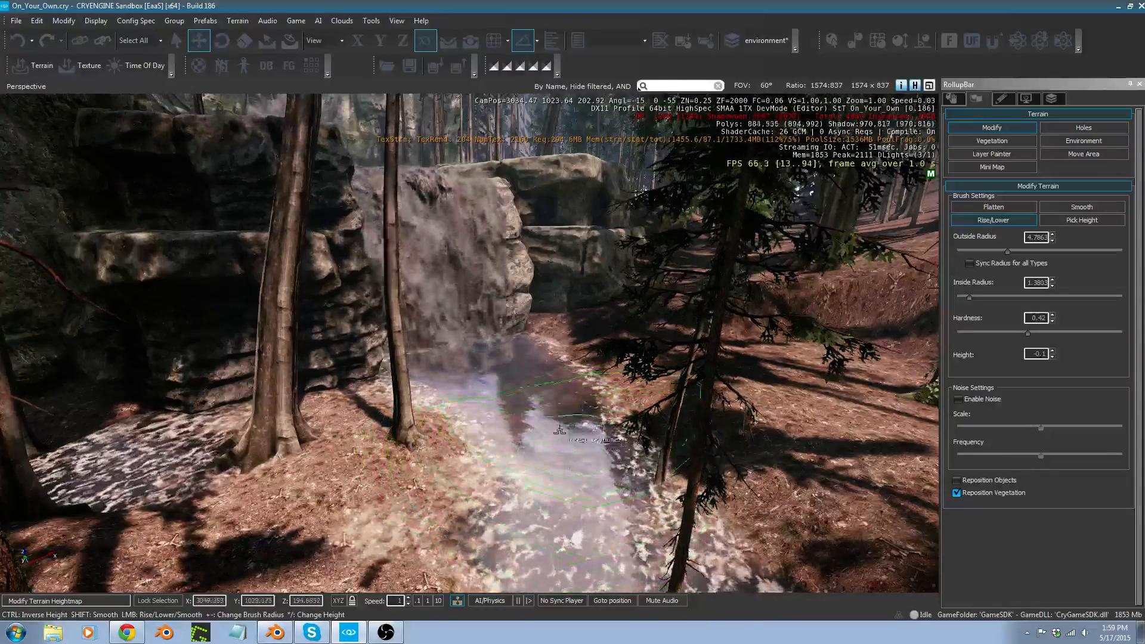
pyautogui.moveTo(628, 490); pyautogui.dragTo(554, 418, button='right')
pyautogui.press('Escape')
# Clone the water foam on the river above the falls and bring the copy down to the stream below.
pyautogui.click(614, 387)
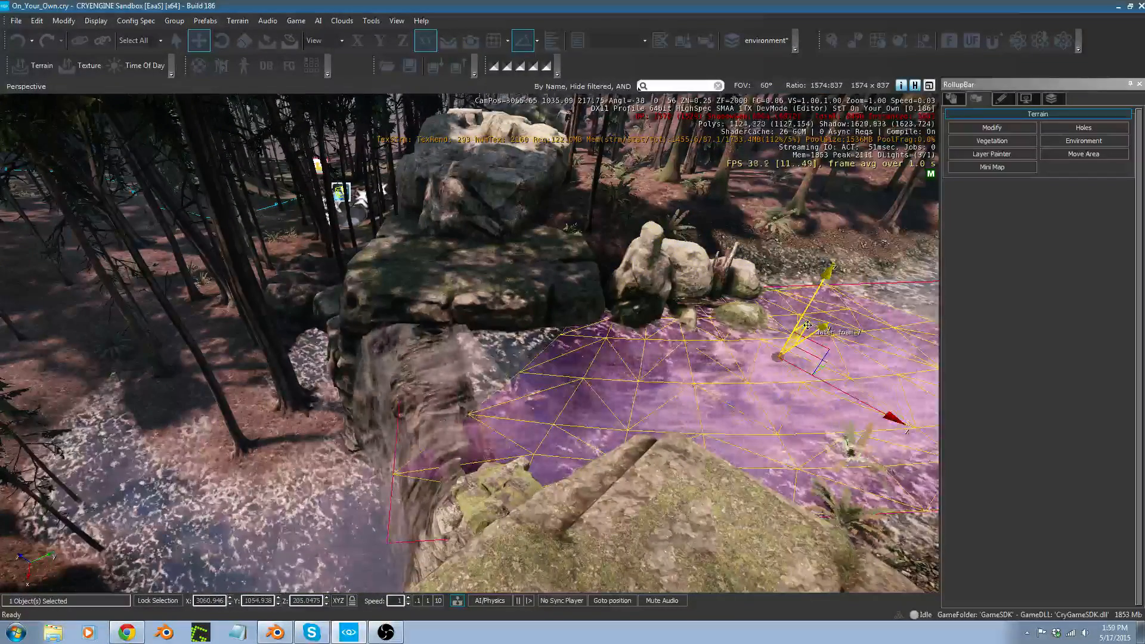
pyautogui.moveTo(345, 453); pyautogui.dragTo(255, 588)
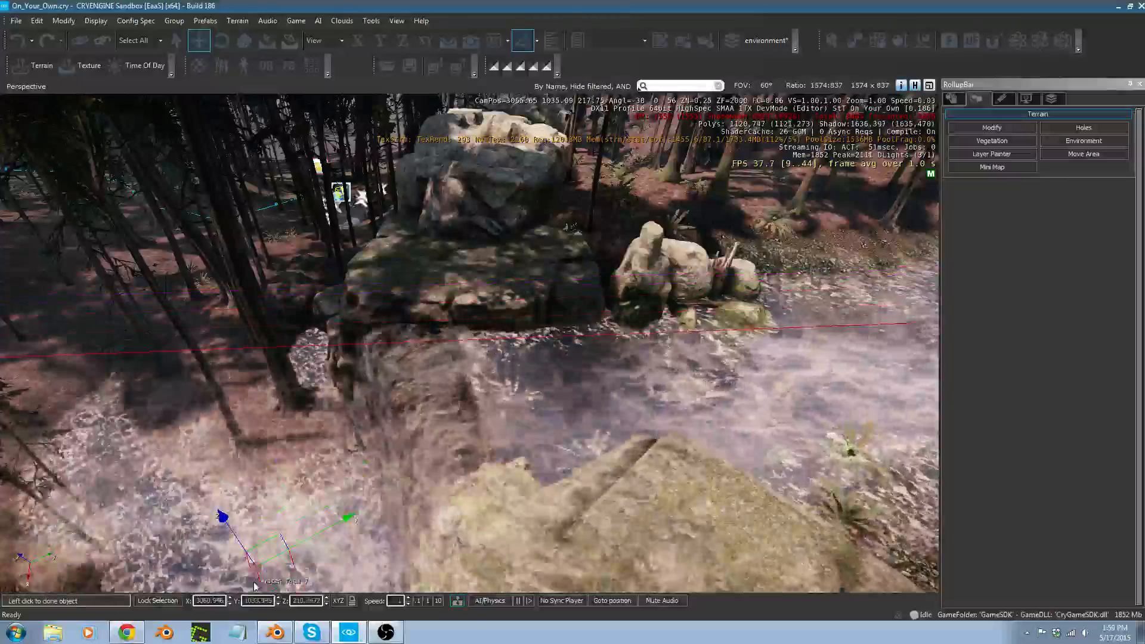
pyautogui.press('a')
pyautogui.moveTo(238, 519); pyautogui.dragTo(478, 501, button='right')
pyautogui.moveTo(465, 232); pyautogui.dragTo(440, 361)
pyautogui.moveTo(440, 361); pyautogui.dragTo(456, 410, button='right')
pyautogui.press('s')
pyautogui.press('a')
pyautogui.press('w')
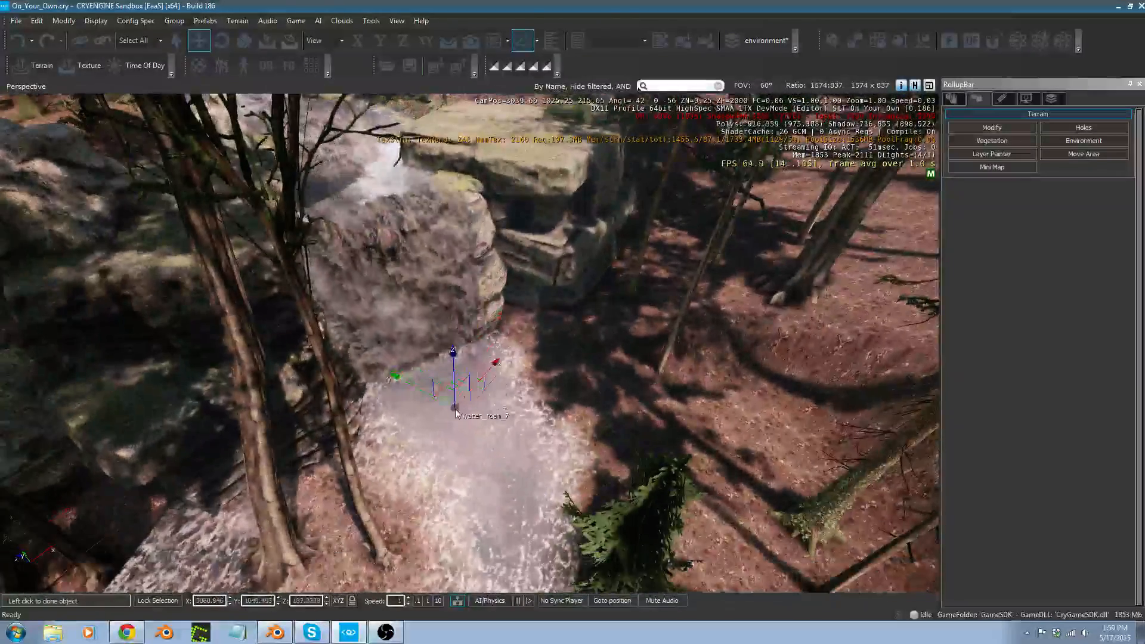
# Position the copied foam over the stream below the waterfall and lower it to about Z 195.58.
pyautogui.moveTo(451, 323); pyautogui.dragTo(436, 287)
pyautogui.press('d')
pyautogui.moveTo(437, 286); pyautogui.dragTo(352, 287, button='right')
pyautogui.press('w')
pyautogui.moveTo(552, 286); pyautogui.dragTo(576, 263, button='right')
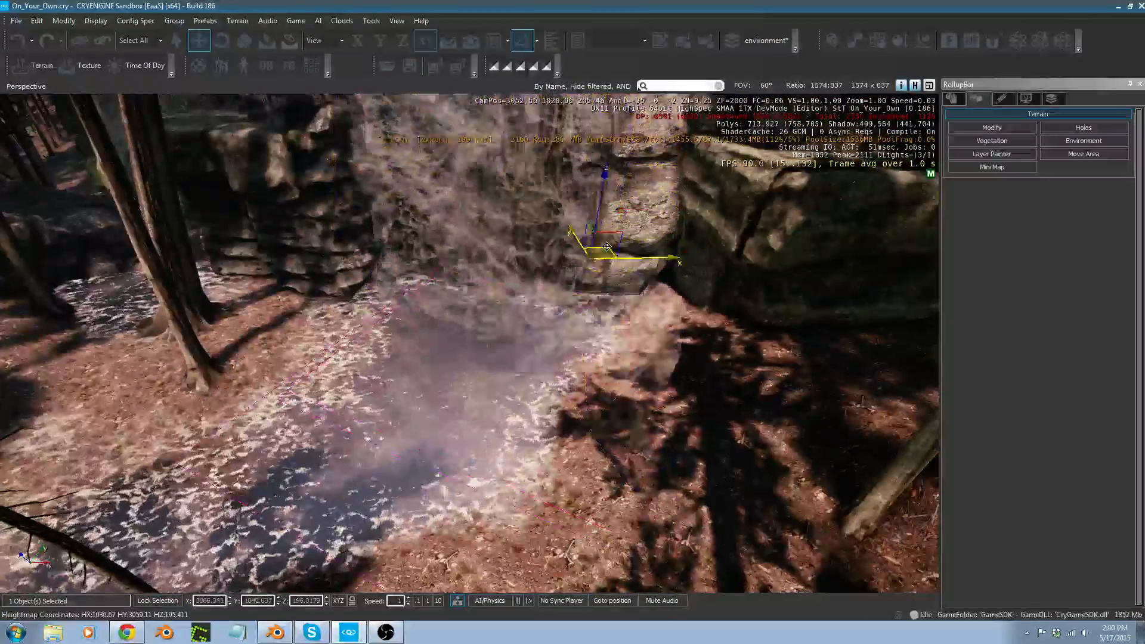
pyautogui.moveTo(508, 294); pyautogui.dragTo(442, 296)
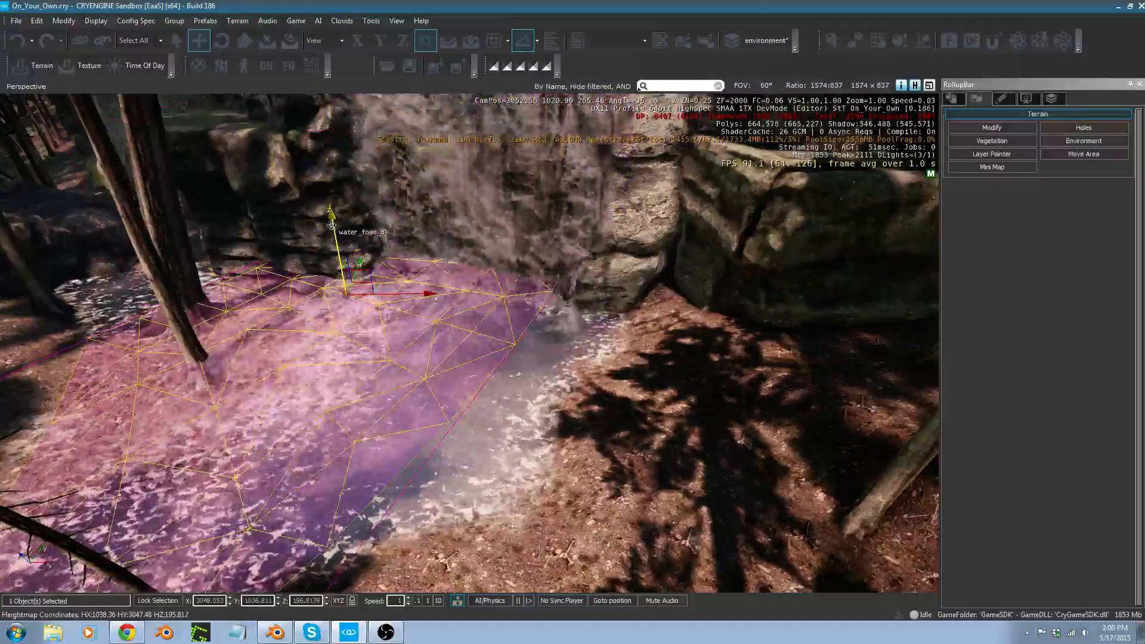
pyautogui.moveTo(338, 252)
pyautogui.mouseDown()
pyautogui.moveTo(342, 267)
pyautogui.moveTo(344, 256)
pyautogui.mouseUp()
# Move the copied foam against the waterfall's base at about X 3053.5, Y 1039.
pyautogui.moveTo(344, 256); pyautogui.dragTo(359, 253, button='right')
pyautogui.press('a')
pyautogui.press('w')
pyautogui.moveTo(358, 254); pyautogui.dragTo(352, 372, button='middle')
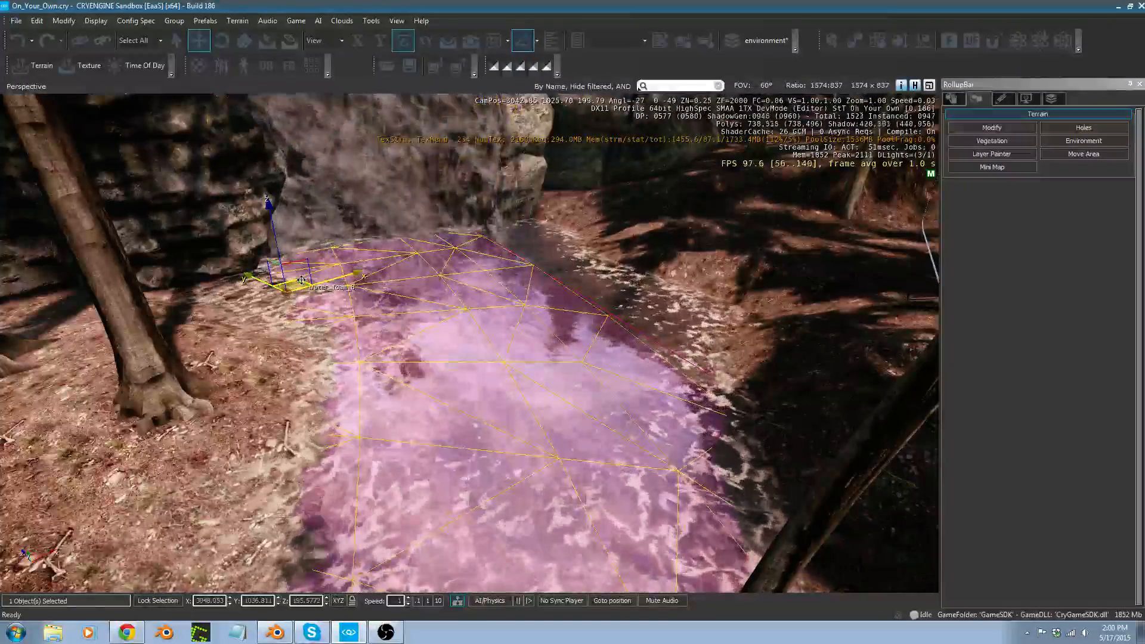
pyautogui.moveTo(301, 280); pyautogui.dragTo(329, 271)
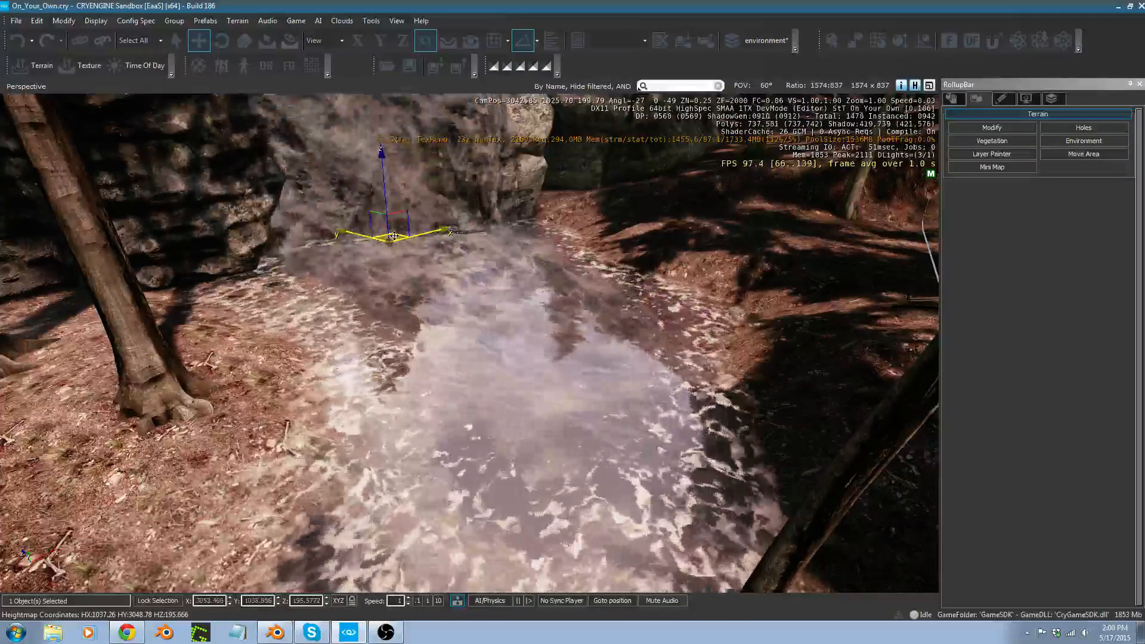
# Clone the foam piece downstream to about X 3046.4, Y 1029.4.
pyautogui.moveTo(412, 261); pyautogui.dragTo(416, 264, button='right')
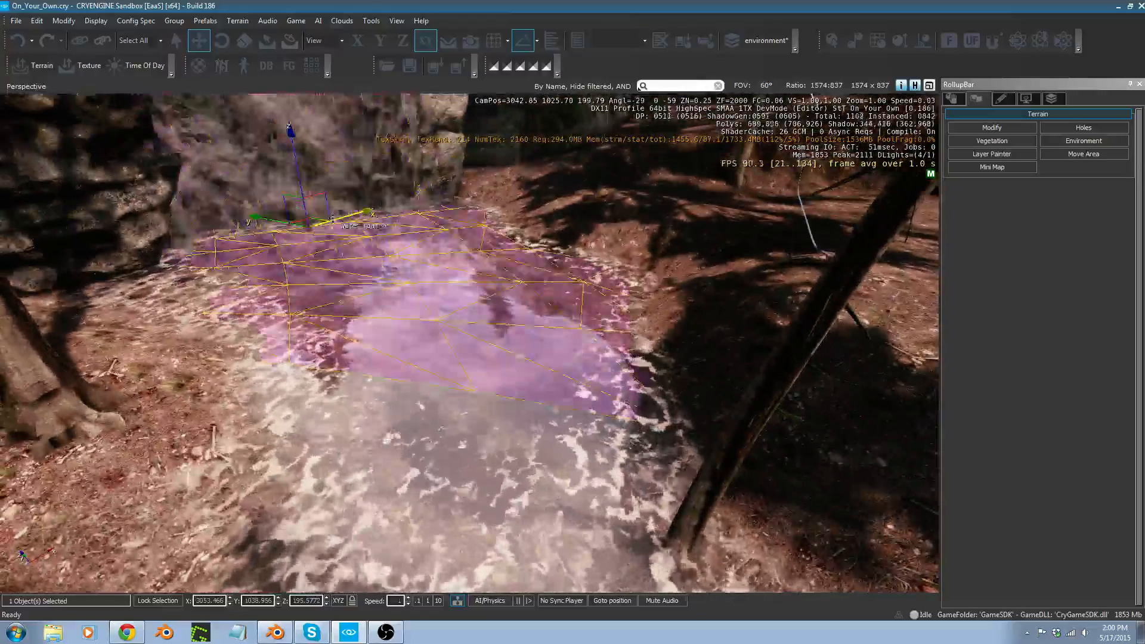
pyautogui.moveTo(332, 218); pyautogui.dragTo(371, 365)
pyautogui.moveTo(371, 365); pyautogui.dragTo(445, 349, button='right')
pyautogui.press('s')
pyautogui.press('w')
pyautogui.press('s')
pyautogui.press('a')
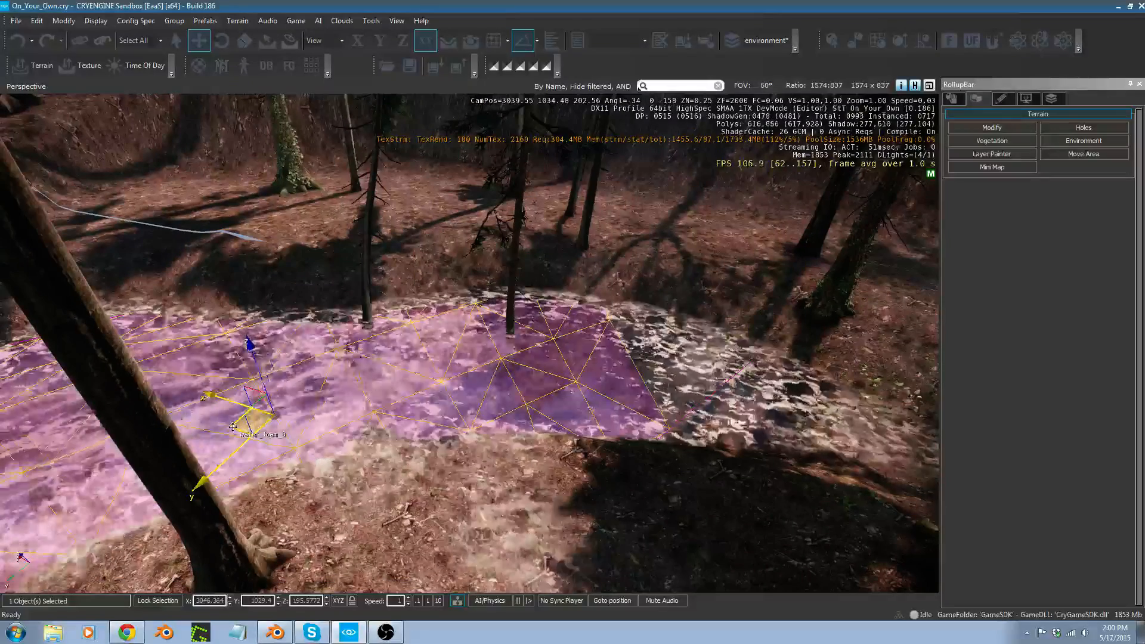
# Clone the foam farther downstream to about X 3040, Y 1025 and change the new copy's mesh to water_foam_fade.
pyautogui.keyDown('shift'); pyautogui.moveTo(234, 432); pyautogui.dragTo(333, 405); pyautogui.keyUp('shift')
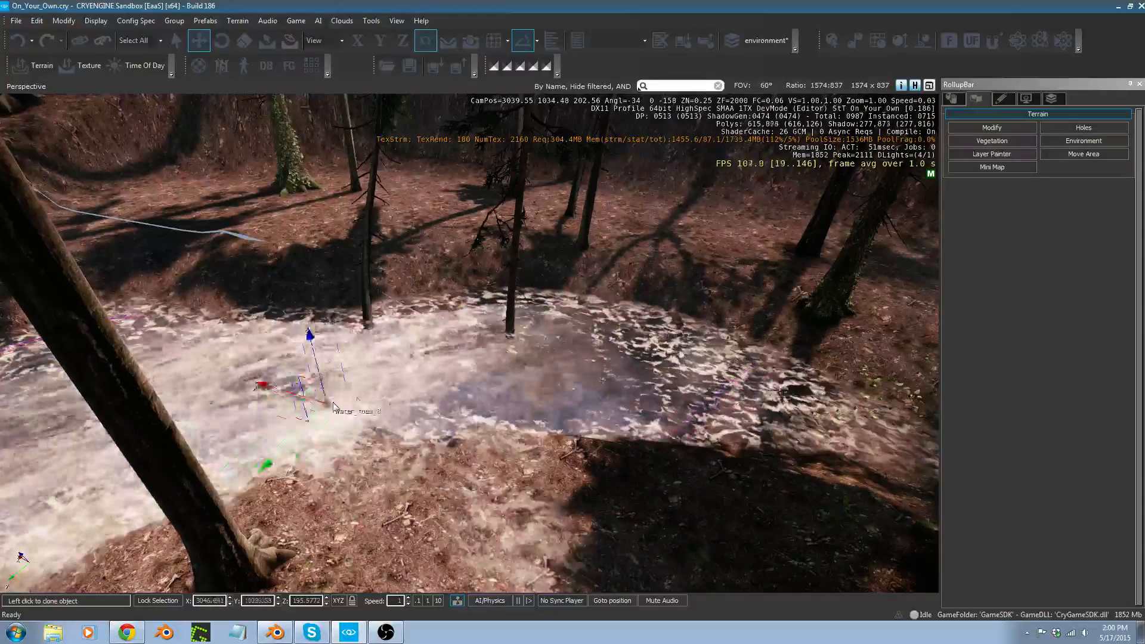
pyautogui.click(580, 376)
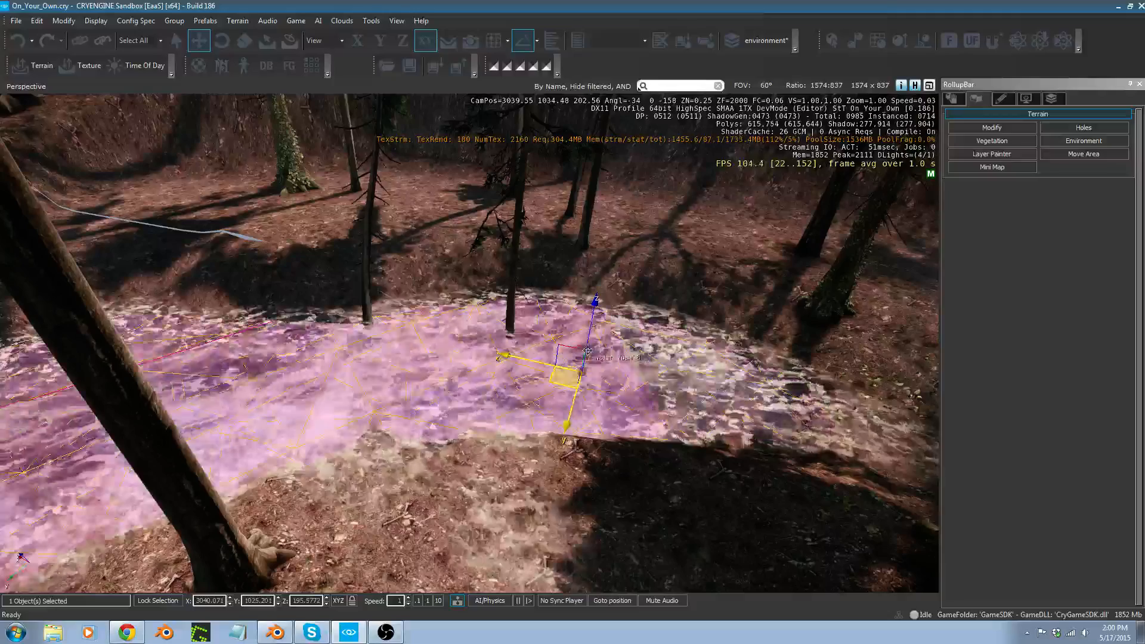
pyautogui.click(955, 99)
pyautogui.moveTo(1133, 421); pyautogui.dragTo(1139, 556)
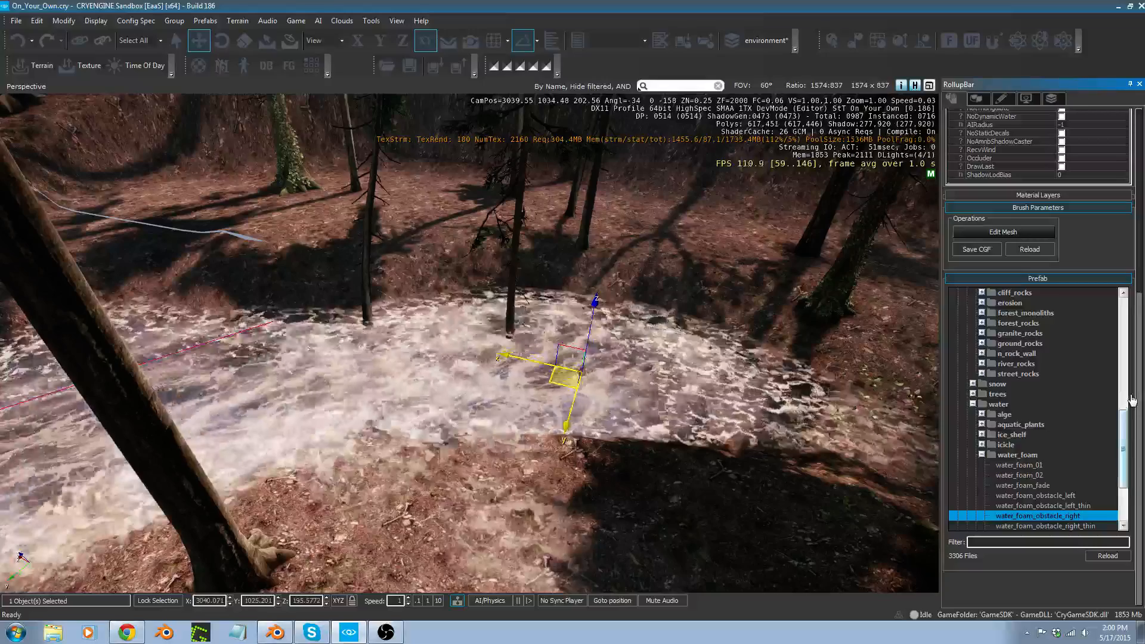
pyautogui.moveTo(1125, 435); pyautogui.dragTo(1126, 460)
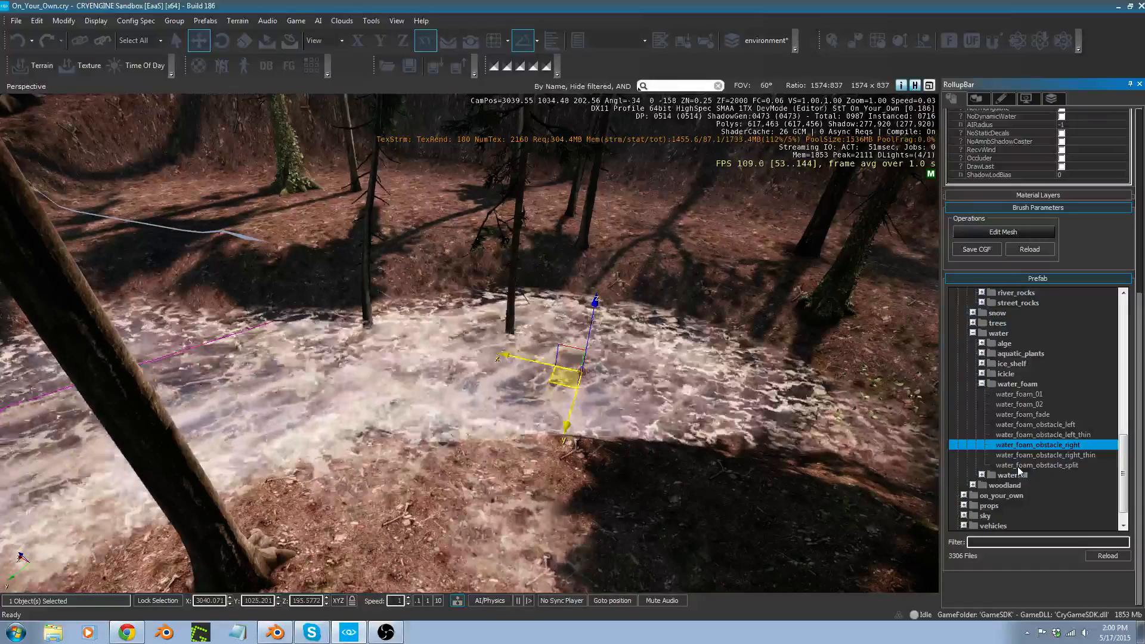
pyautogui.click(1019, 416)
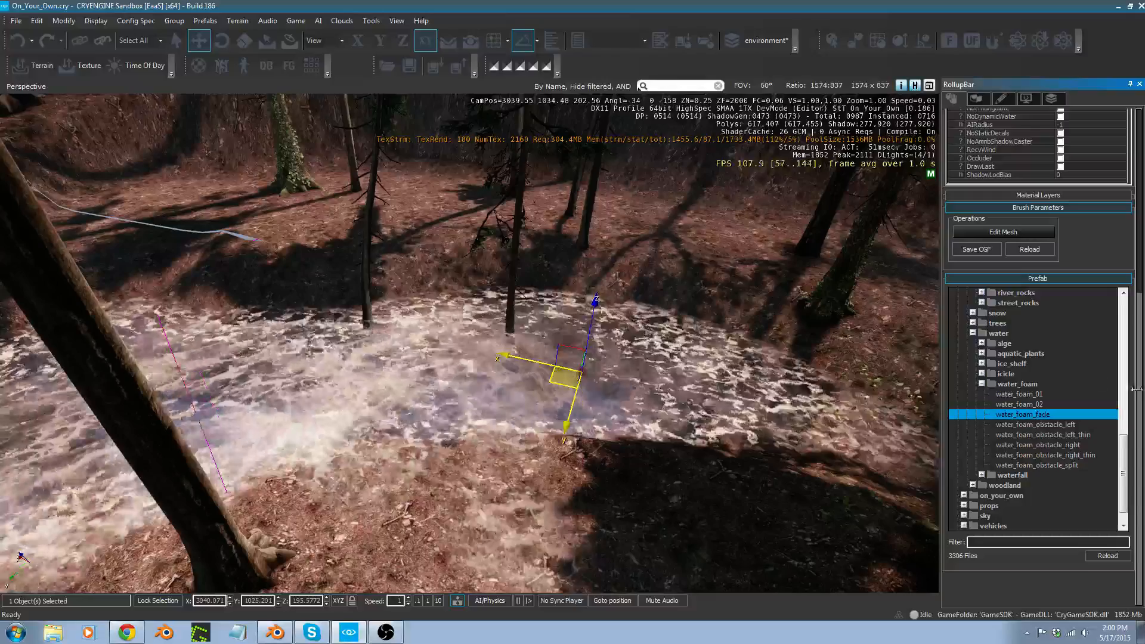
# Rotate the farthest downstream foam piece about its vertical axis to about -145 degrees.
pyautogui.moveTo(629, 445); pyautogui.dragTo(630, 427, button='right')
pyautogui.press('2')
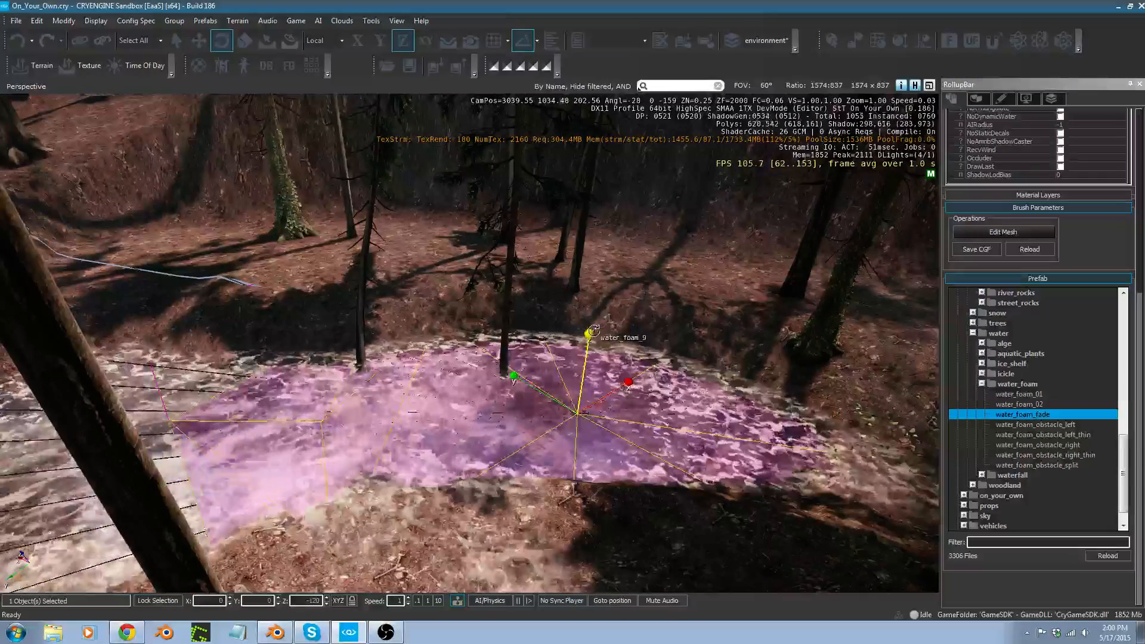
pyautogui.moveTo(588, 334); pyautogui.dragTo(594, 334)
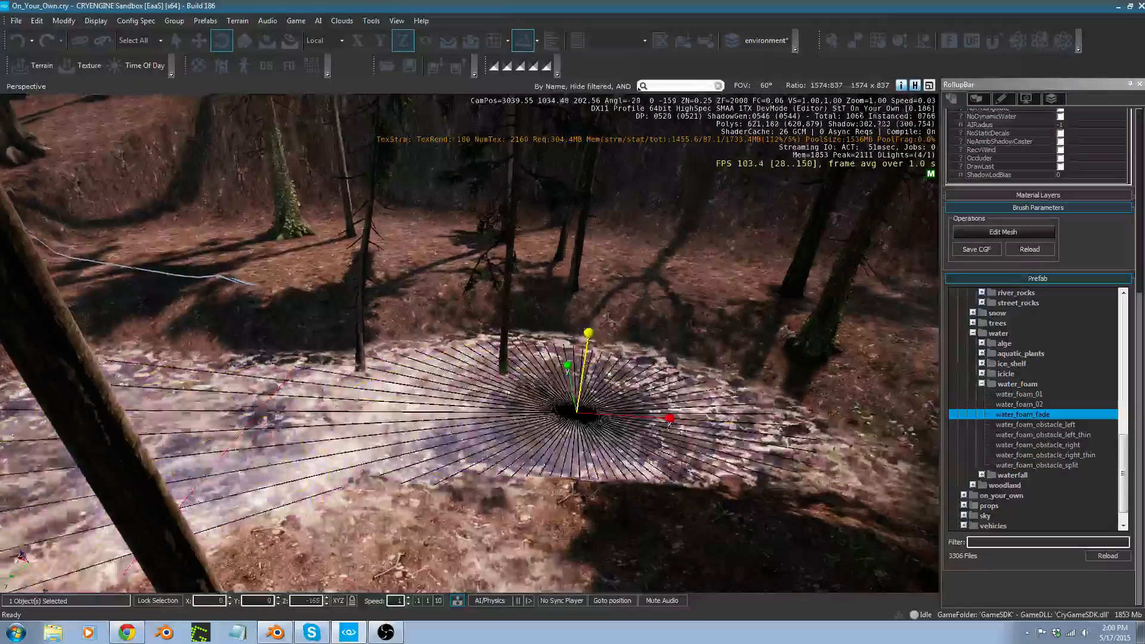
pyautogui.press('d')
pyautogui.press('w')
pyautogui.moveTo(609, 356); pyautogui.dragTo(590, 338, button='right')
pyautogui.press('d')
pyautogui.press('a')
pyautogui.press('w')
pyautogui.press('s')
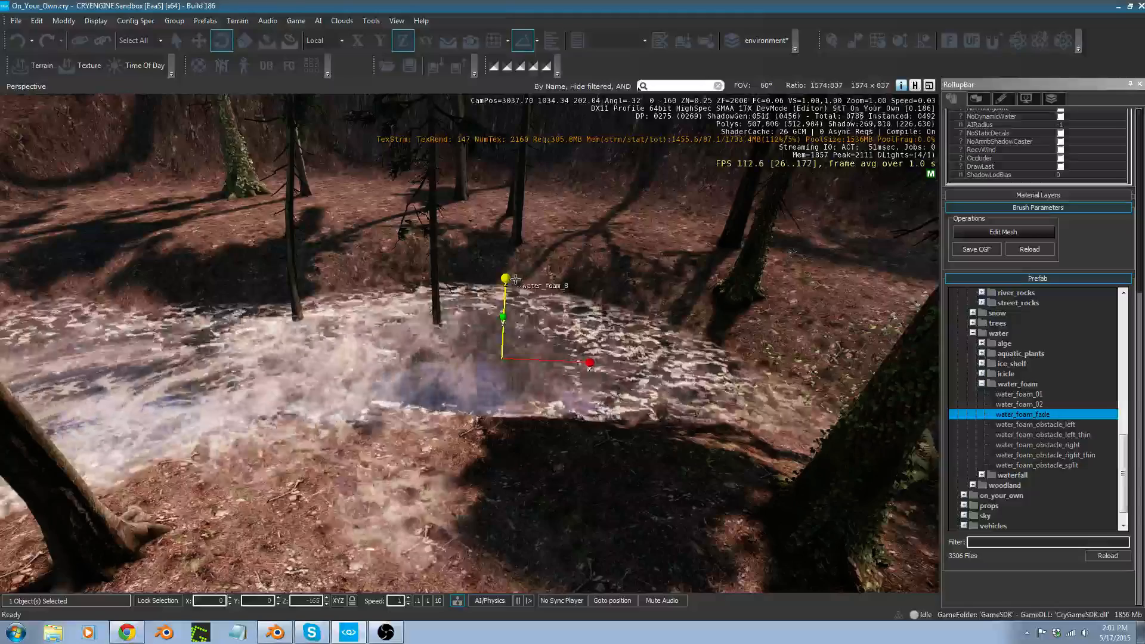
pyautogui.moveTo(519, 291); pyautogui.dragTo(520, 295)
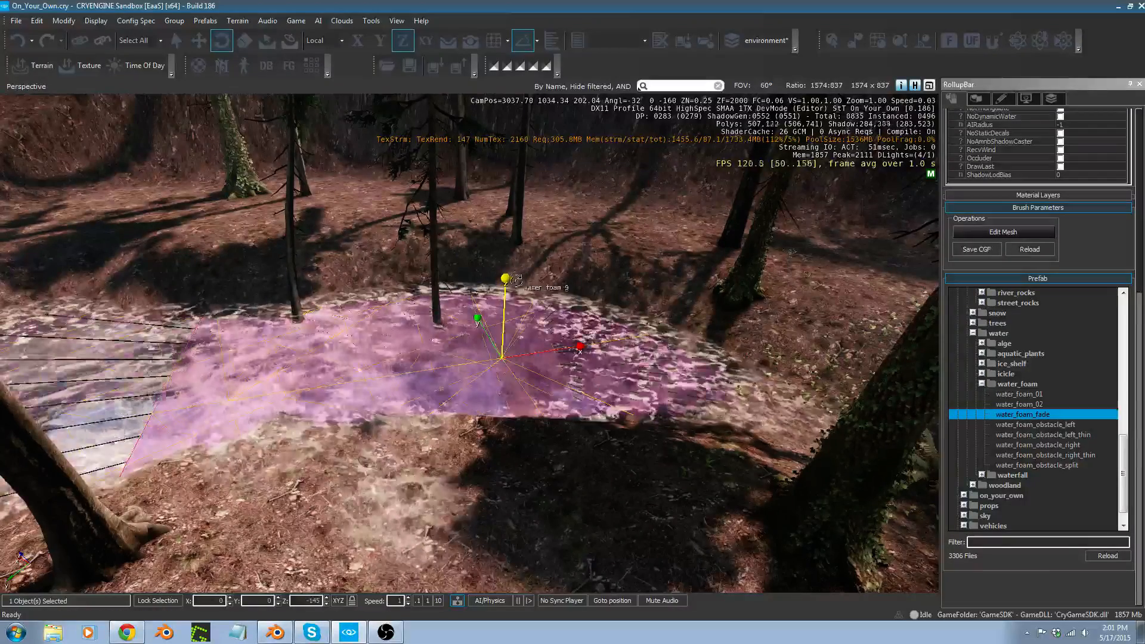
pyautogui.moveTo(518, 290); pyautogui.dragTo(584, 368, button='right')
# Raise the foam piece to about Z 197.99 and change its mesh to water_foam_obstacle_right.
pyautogui.press('1')
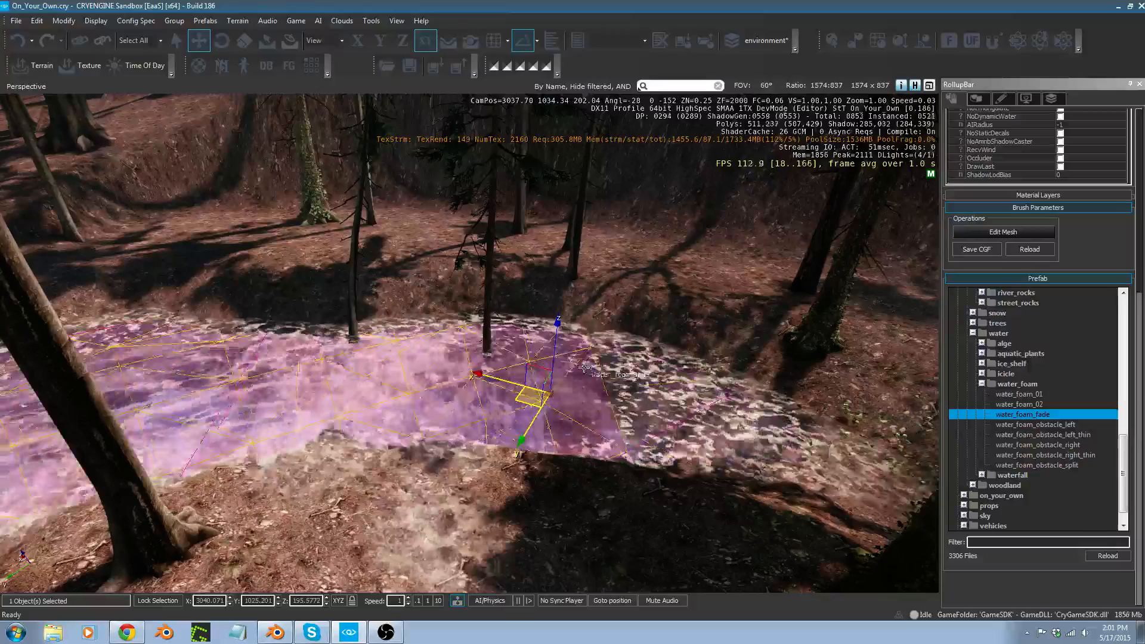
pyautogui.moveTo(566, 317); pyautogui.dragTo(570, 303)
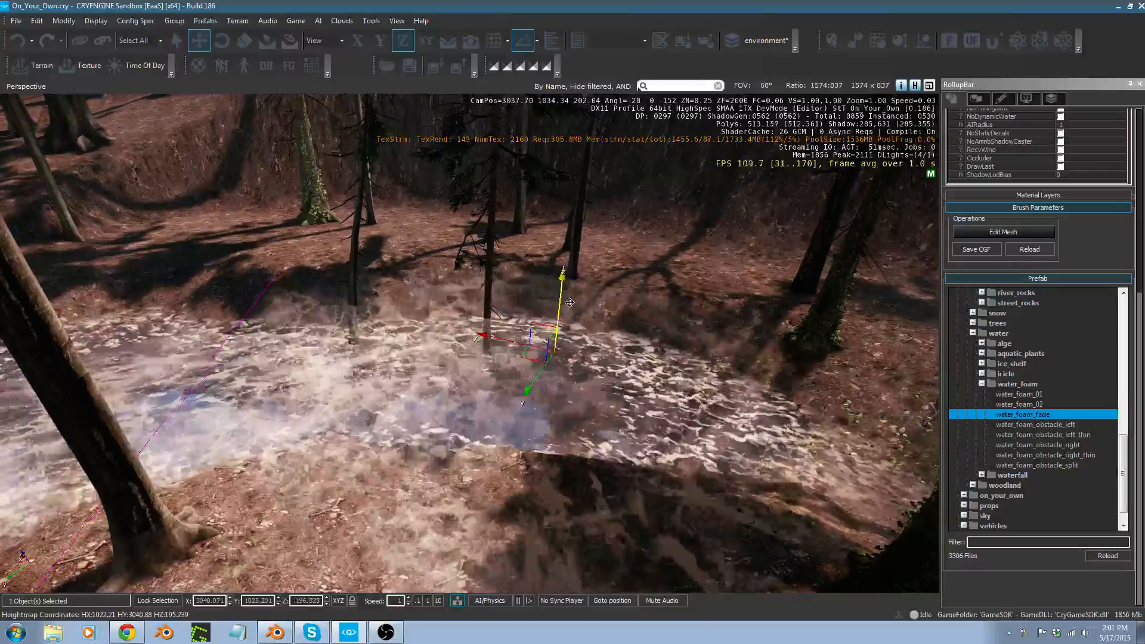
pyautogui.moveTo(592, 253); pyautogui.dragTo(495, 221, button='right')
pyautogui.moveTo(553, 303); pyautogui.dragTo(621, 303, button='right')
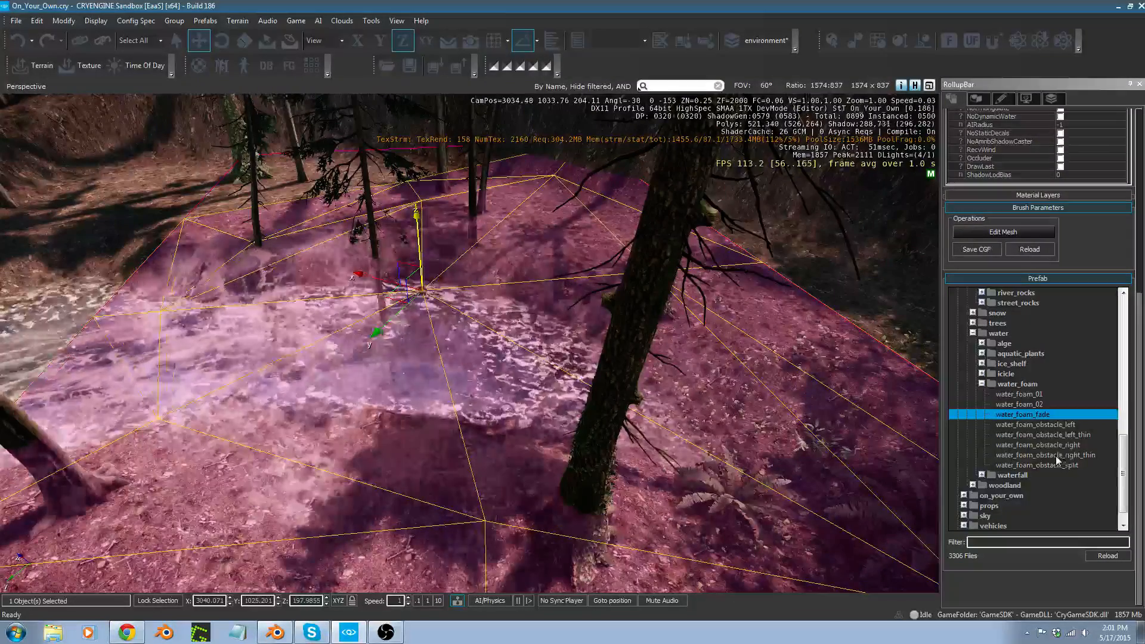
pyautogui.click(1063, 446)
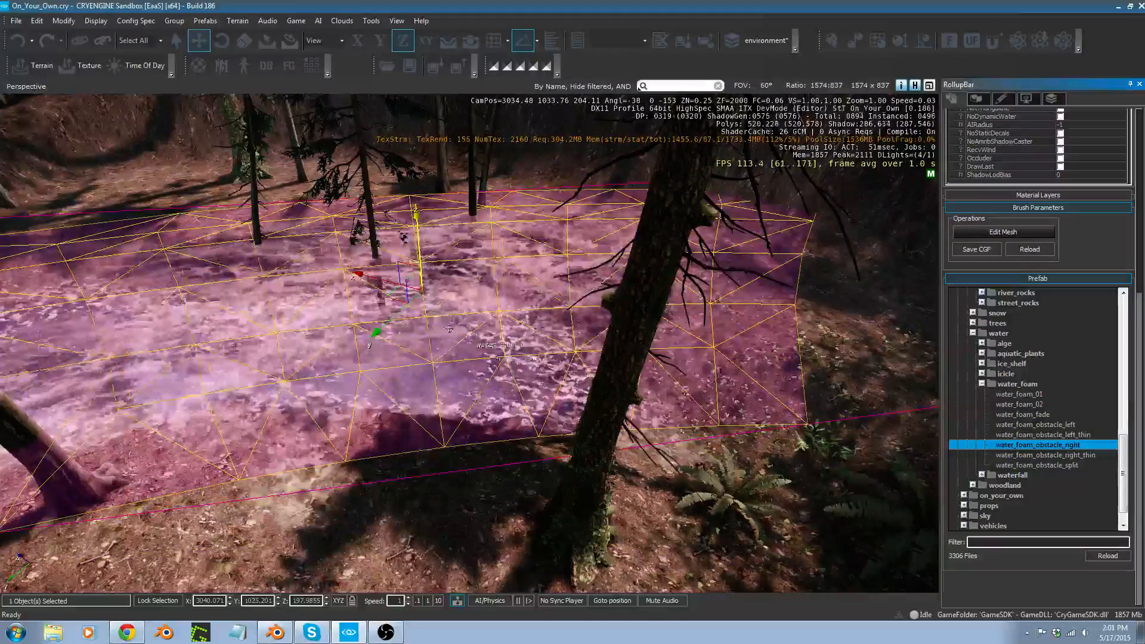
pyautogui.press('w')
pyautogui.moveTo(572, 322)
pyautogui.mouseDown(button='right')
pyautogui.moveTo(528, 277)
pyautogui.moveTo(581, 316)
pyautogui.mouseUp(button='right')
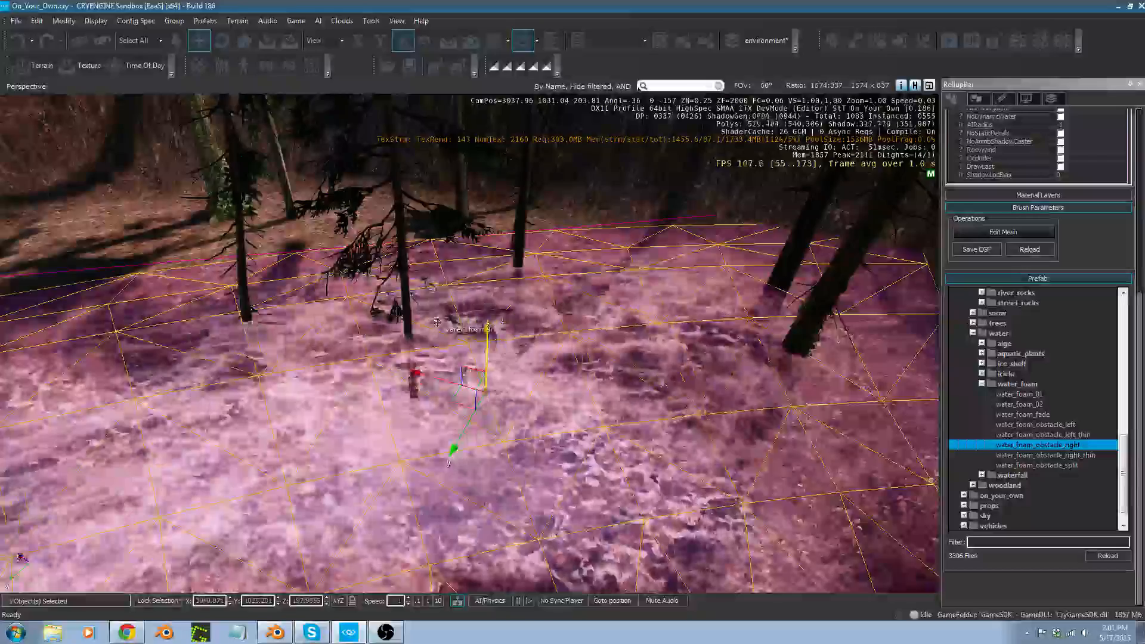
# Rotate the water_foam_obstacle_right piece about its vertical axis to follow the stream's bend.
pyautogui.moveTo(516, 269); pyautogui.dragTo(506, 298, button='right')
pyautogui.press('2')
pyautogui.moveTo(506, 260); pyautogui.dragTo(504, 266)
pyautogui.moveTo(504, 266); pyautogui.dragTo(492, 267, button='right')
pyautogui.press('d')
pyautogui.moveTo(603, 313); pyautogui.dragTo(565, 289, button='right')
# Lower the foam piece onto the stream bed at about Z 195.76.
pyautogui.press('1')
pyautogui.moveTo(431, 284); pyautogui.dragTo(432, 295)
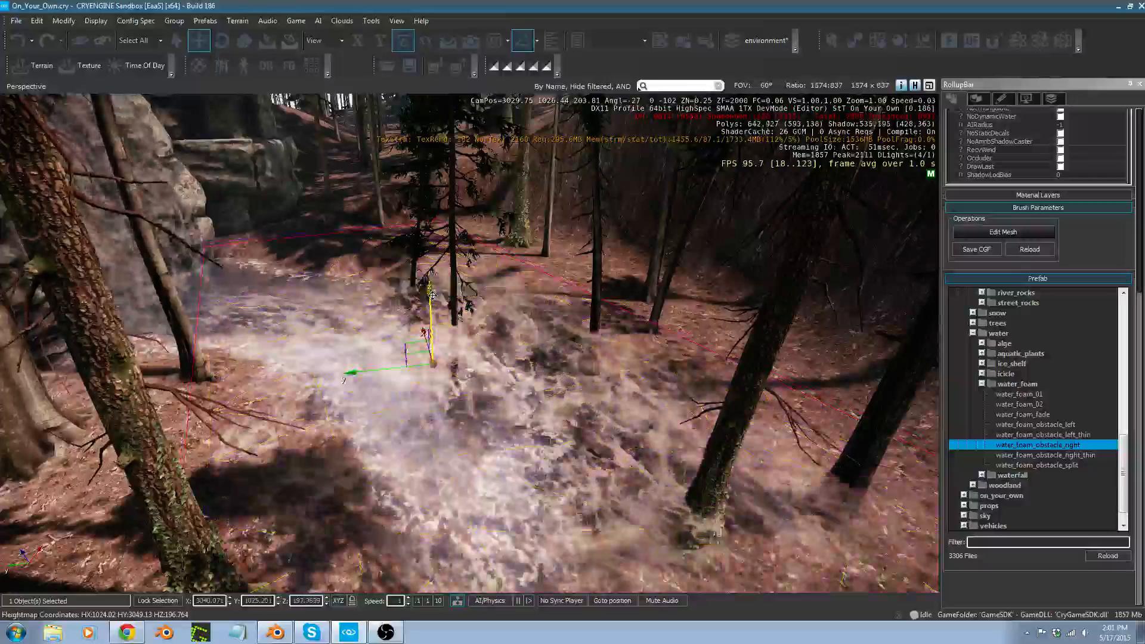
pyautogui.moveTo(466, 370); pyautogui.dragTo(469, 368)
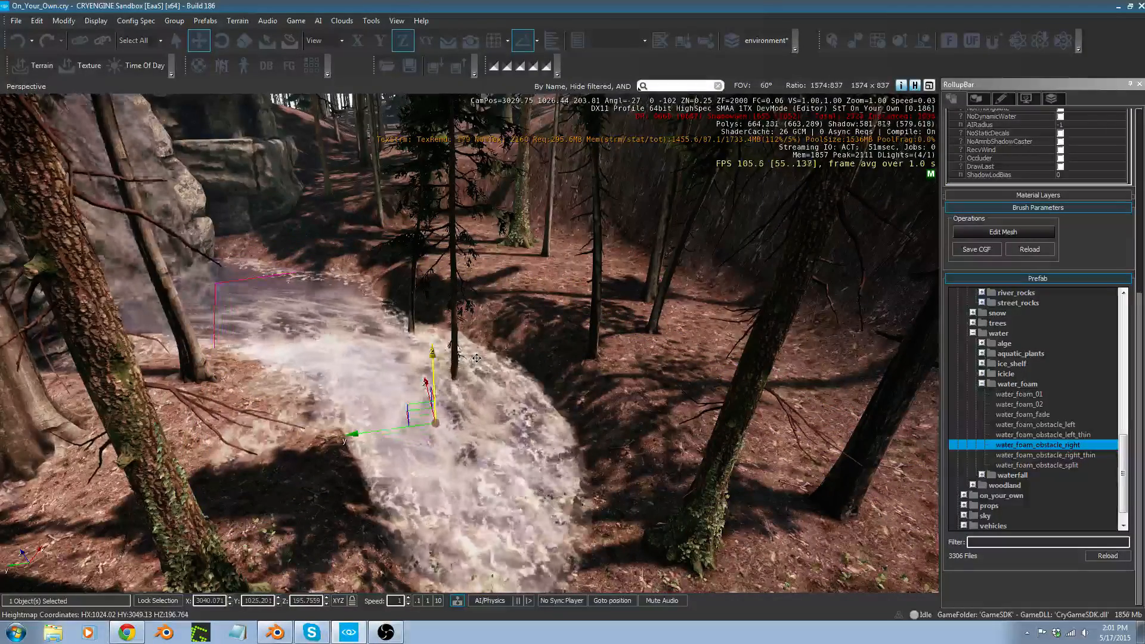
pyautogui.press('w')
pyautogui.moveTo(477, 359); pyautogui.dragTo(467, 385, button='right')
pyautogui.press('s')
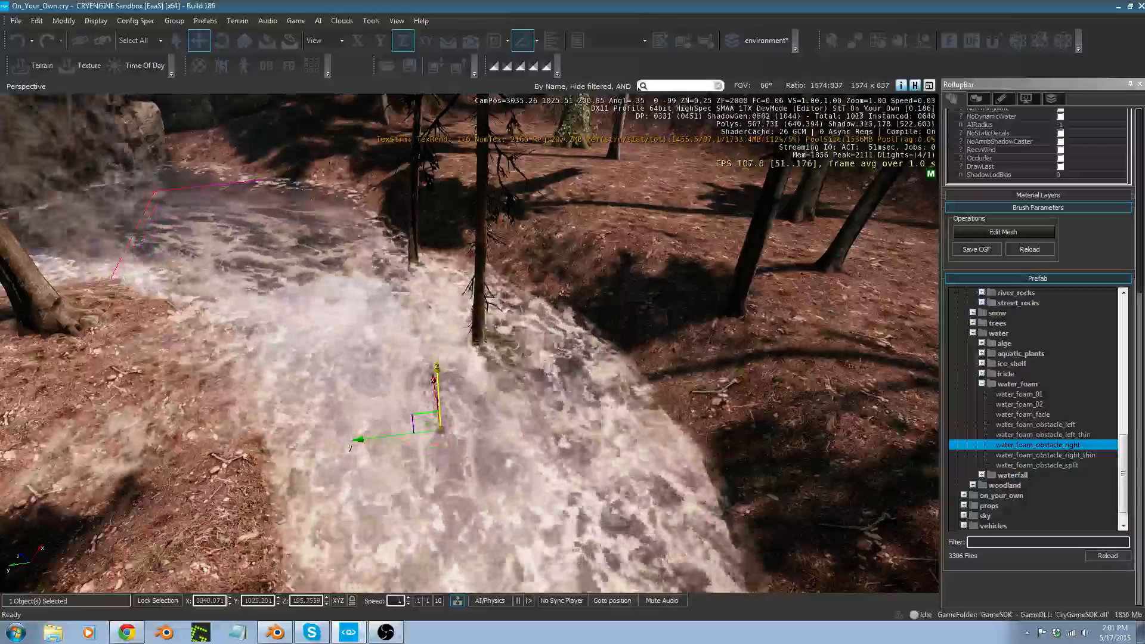
# Scale the foam piece down uniformly to about 0.41 so it fits between the stream banks.
pyautogui.press('3')
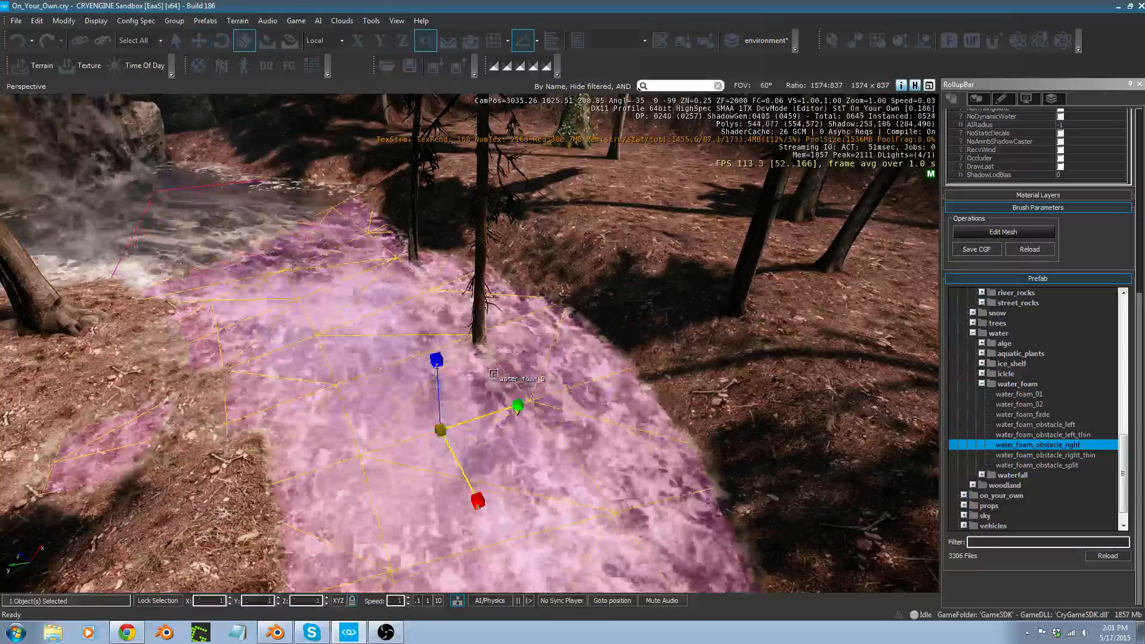
pyautogui.moveTo(442, 377)
pyautogui.mouseDown()
pyautogui.moveTo(450, 392)
pyautogui.moveTo(447, 382)
pyautogui.mouseUp()
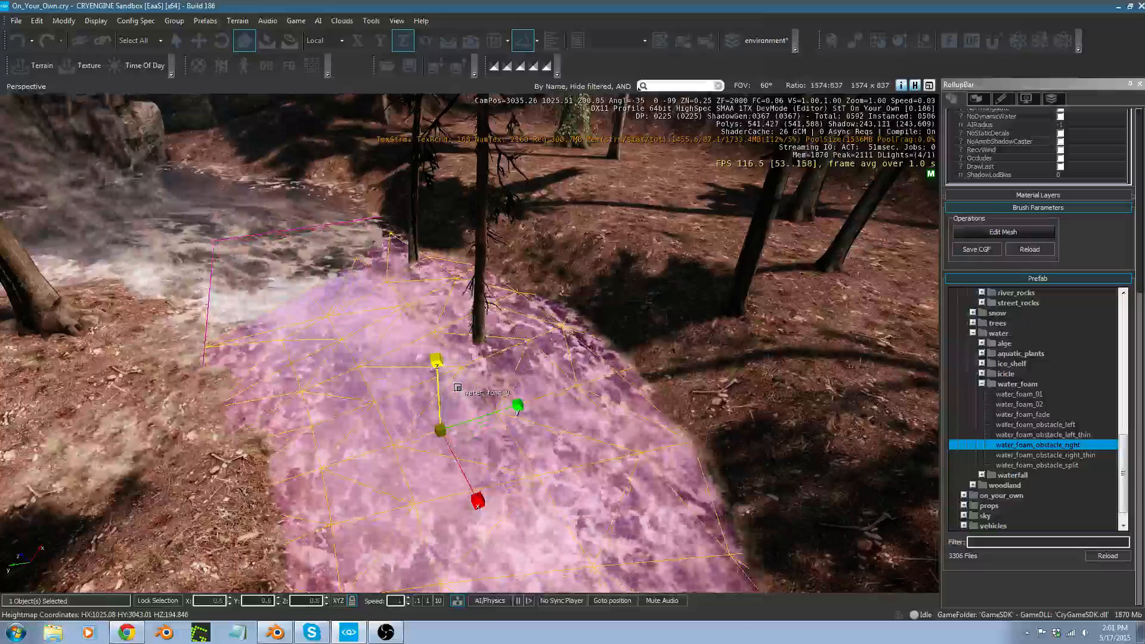
pyautogui.moveTo(505, 401); pyautogui.dragTo(513, 403, button='right')
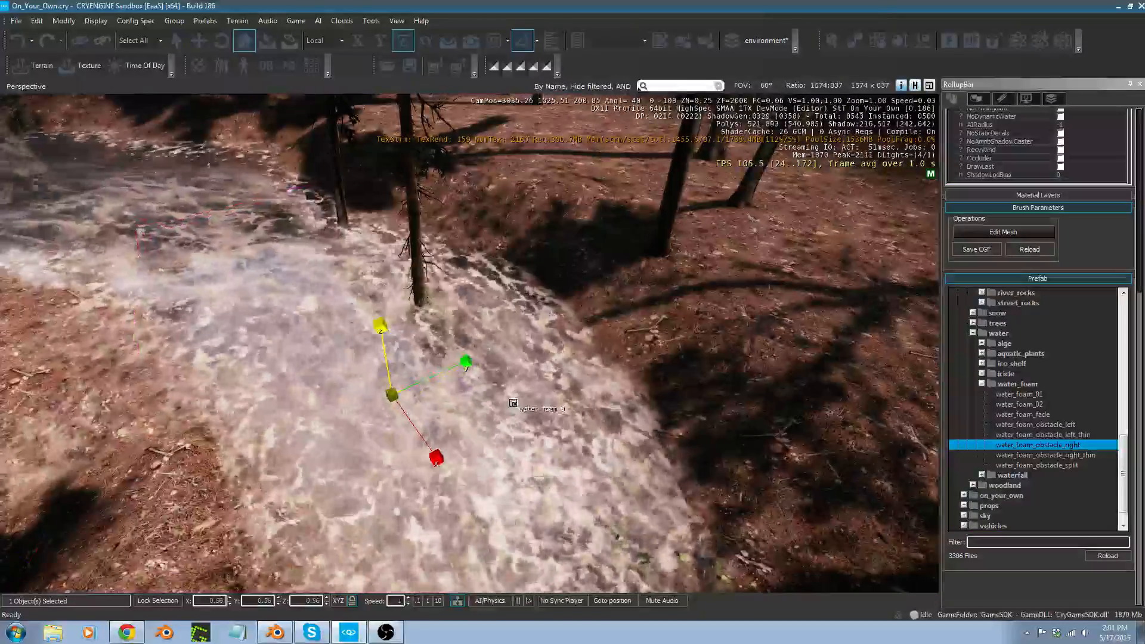
pyautogui.press('w')
pyautogui.moveTo(700, 481)
pyautogui.mouseDown(button='right')
pyautogui.moveTo(775, 507)
pyautogui.moveTo(686, 484)
pyautogui.mouseUp(button='right')
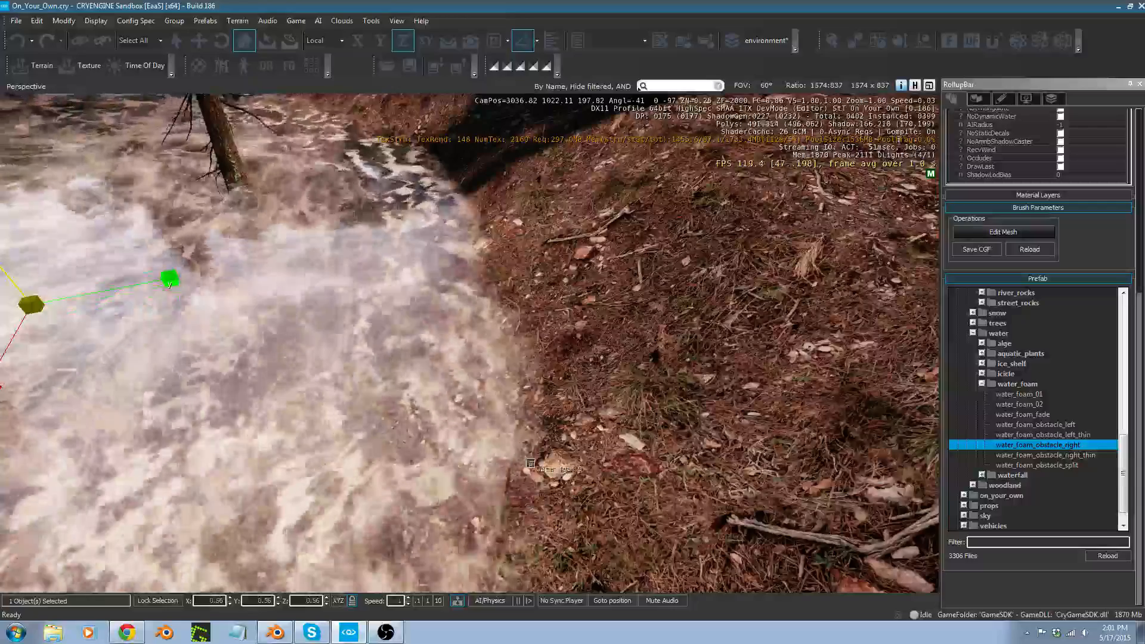
pyautogui.scroll(-1, 470, 343)
pyautogui.scroll(-1, 321, 329)
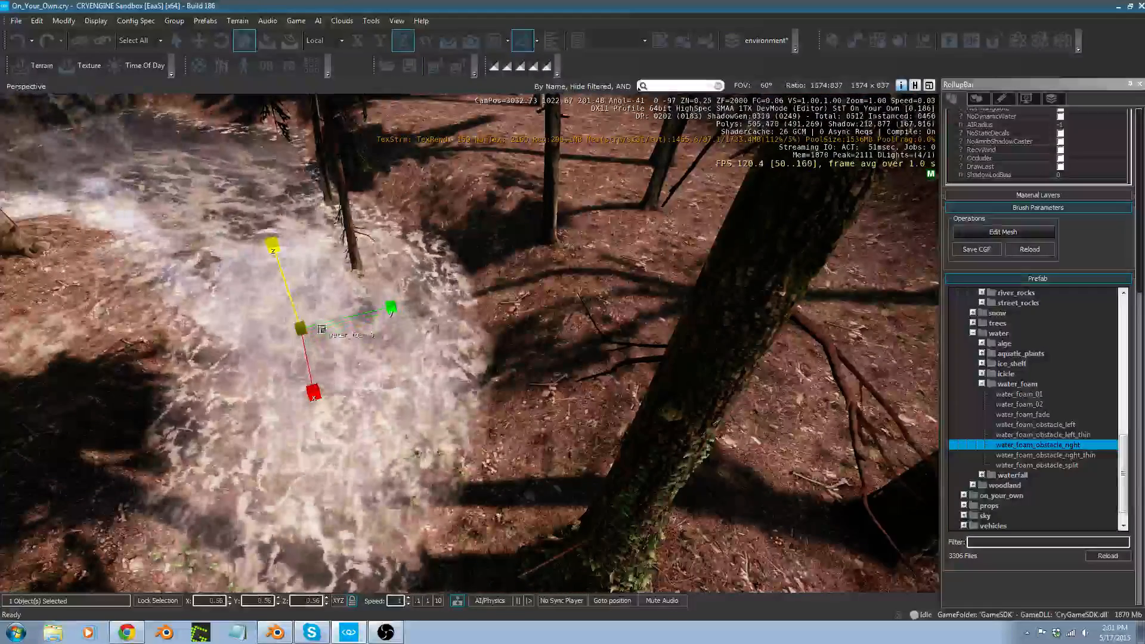
pyautogui.moveTo(276, 253); pyautogui.dragTo(282, 269)
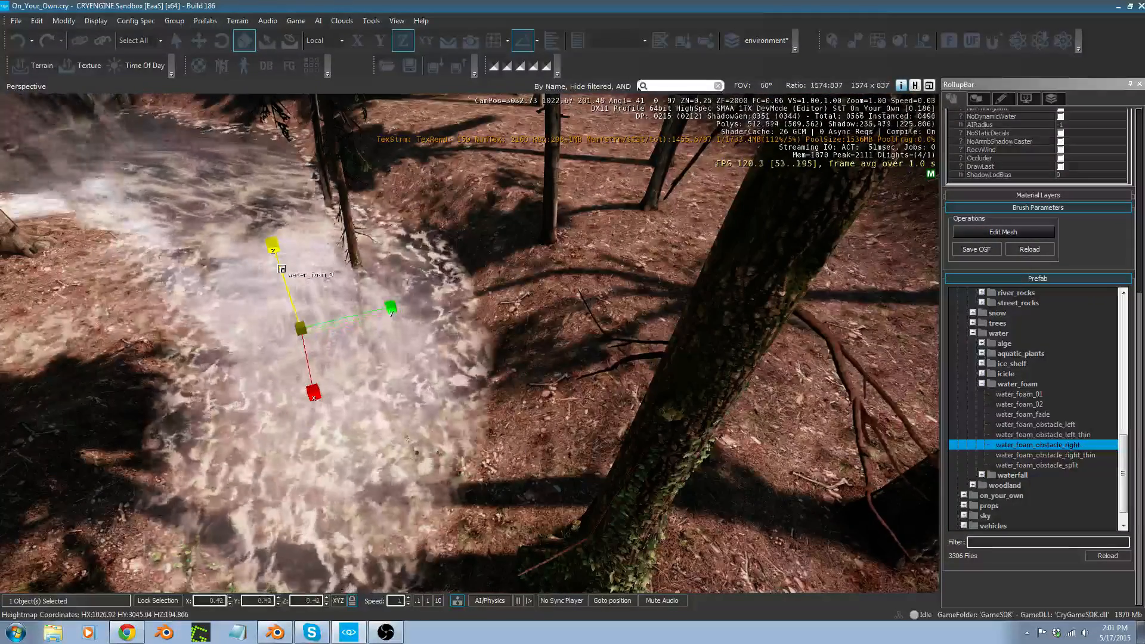
pyautogui.scroll(2, 282, 269)
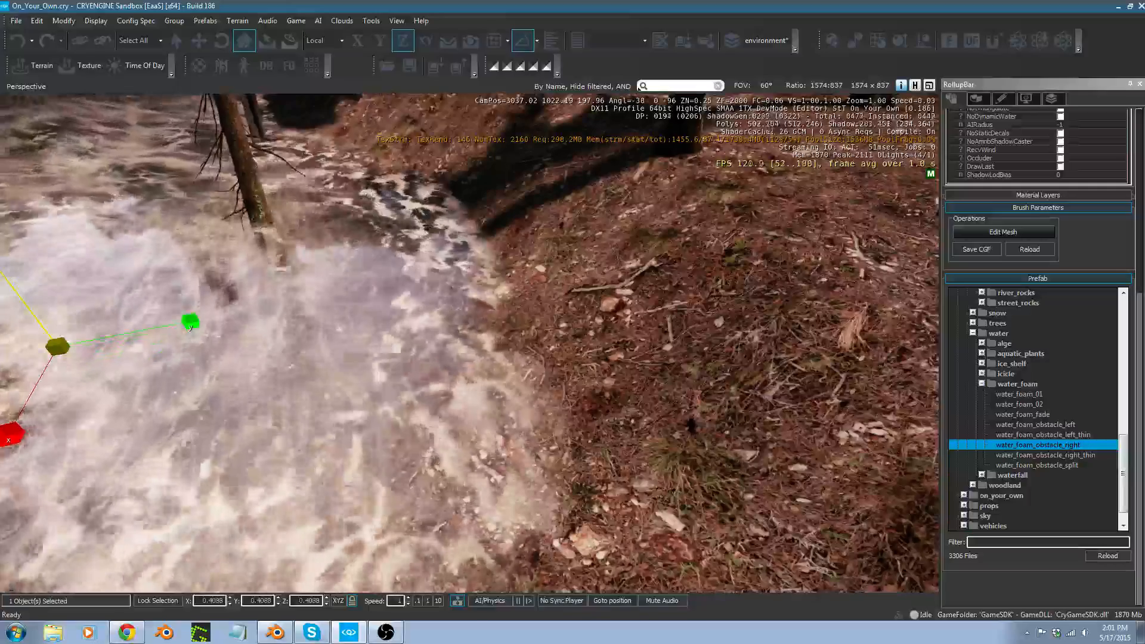
# Examine the foam coverage along the stream between the waterfall and the downstream bend.
pyautogui.moveTo(281, 269); pyautogui.dragTo(358, 310, button='right')
pyautogui.press('s')
pyautogui.press('d')
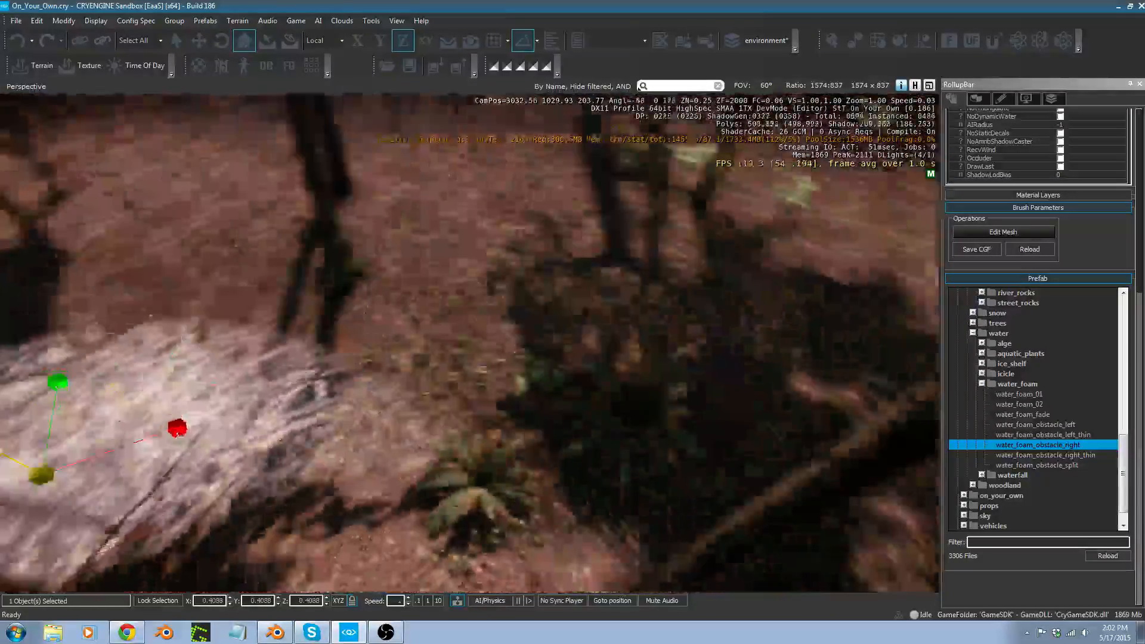
pyautogui.moveTo(470, 343); pyautogui.dragTo(776, 293, button='right')
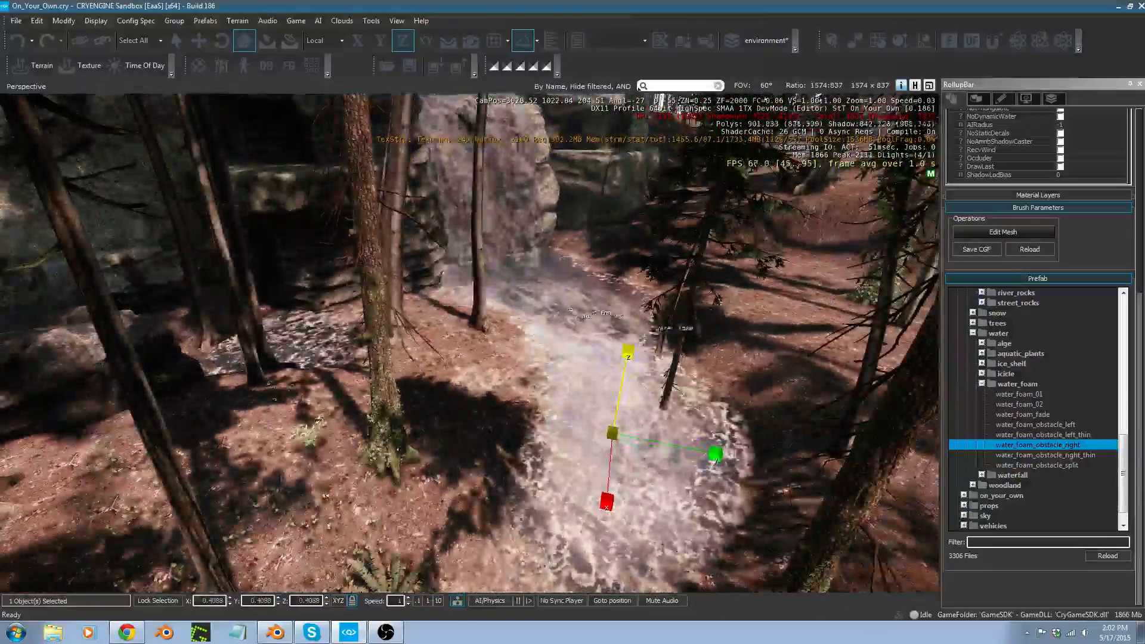
pyautogui.press('d')
pyautogui.moveTo(469, 343); pyautogui.dragTo(492, 360, button='right')
pyautogui.press('a')
pyautogui.press('s')
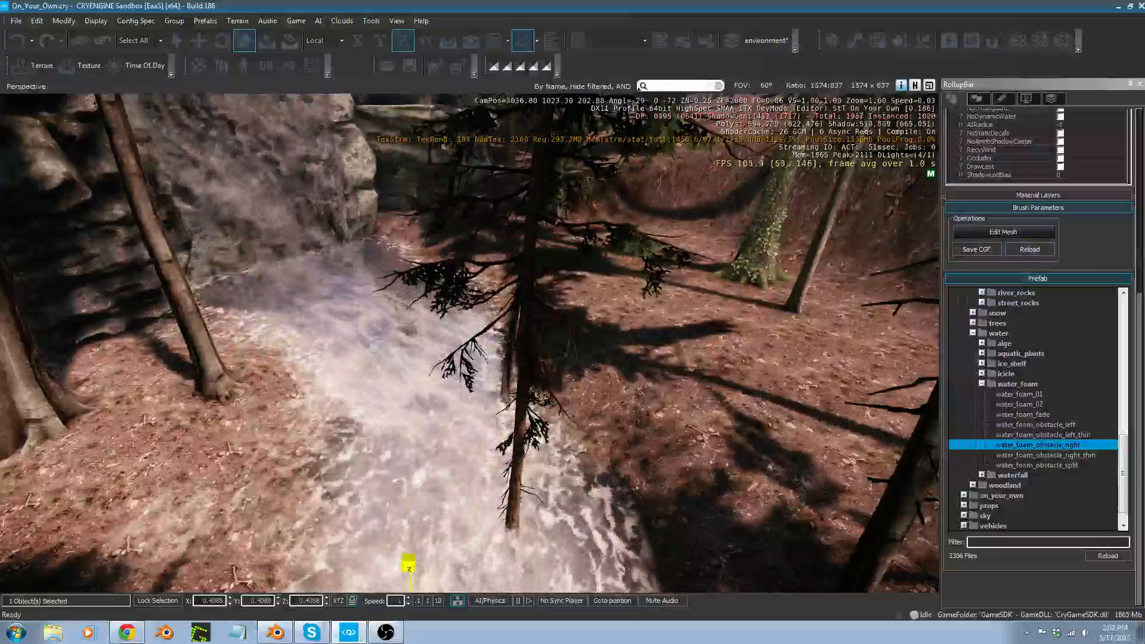
# Carve the terrain at the stream's downstream end with the Rise/Lower brush at height -0.1.
pyautogui.scroll(3, 1140, 306)
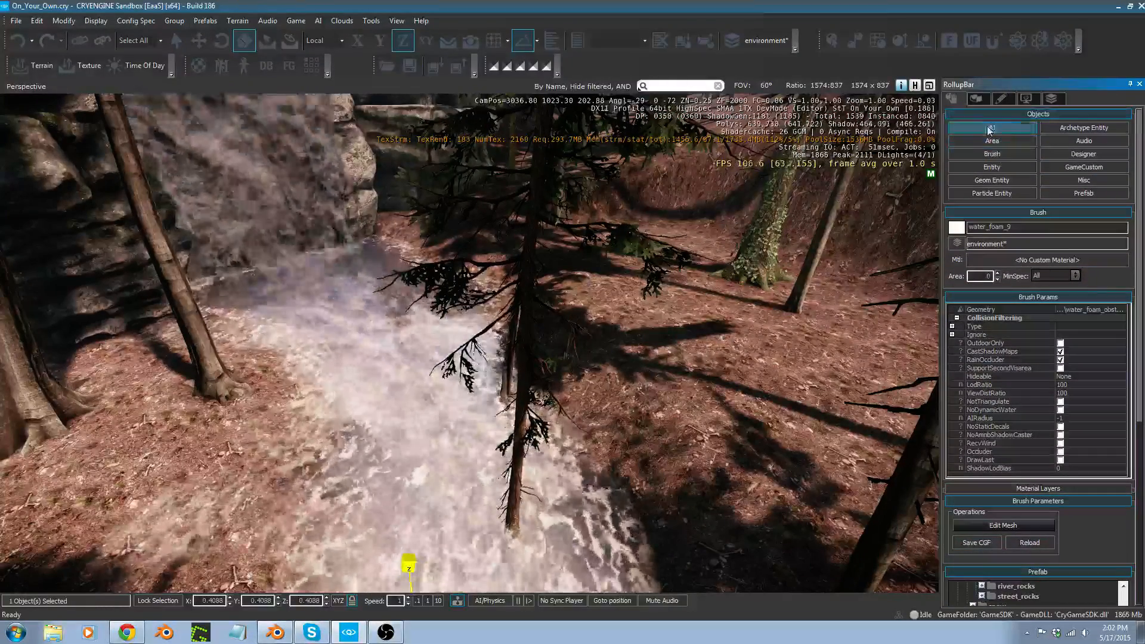
pyautogui.click(977, 99)
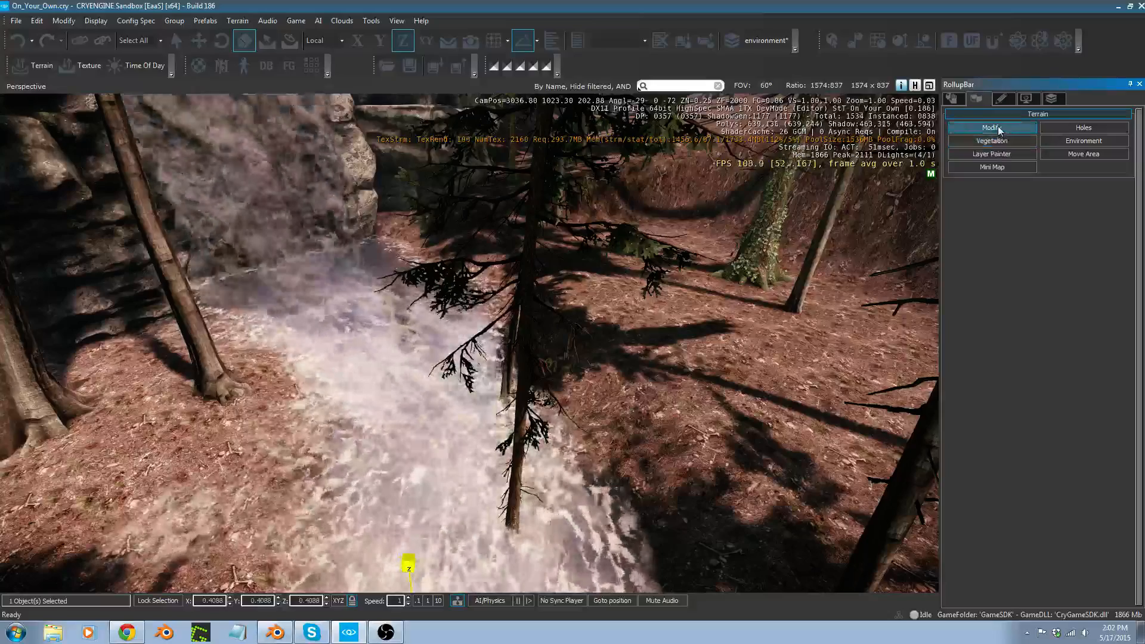
pyautogui.click(1000, 130)
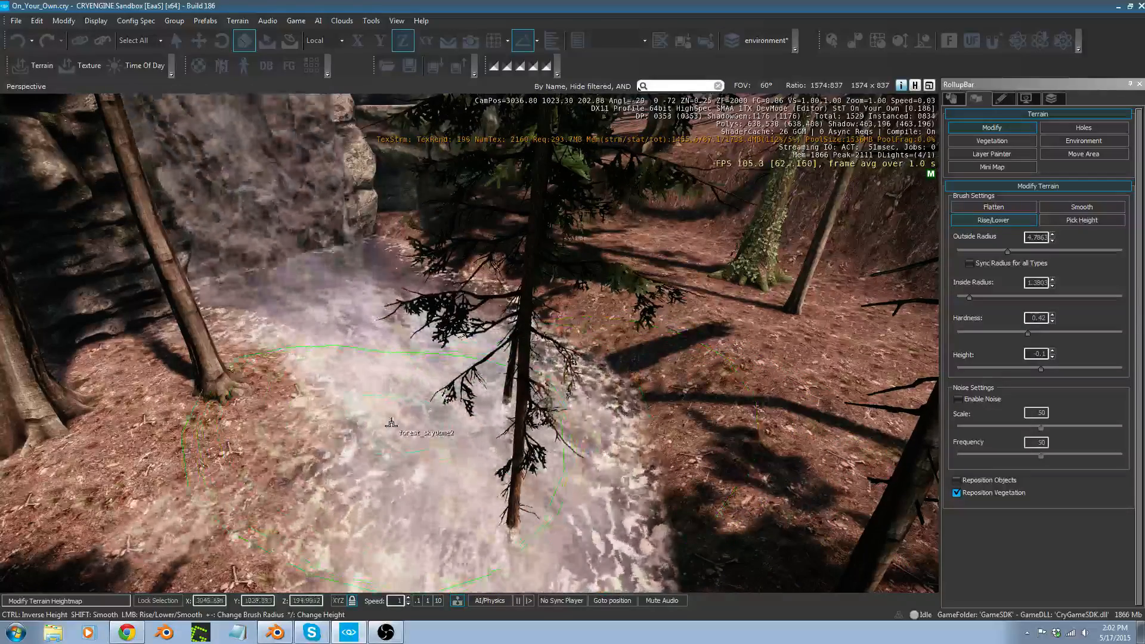
pyautogui.press('s')
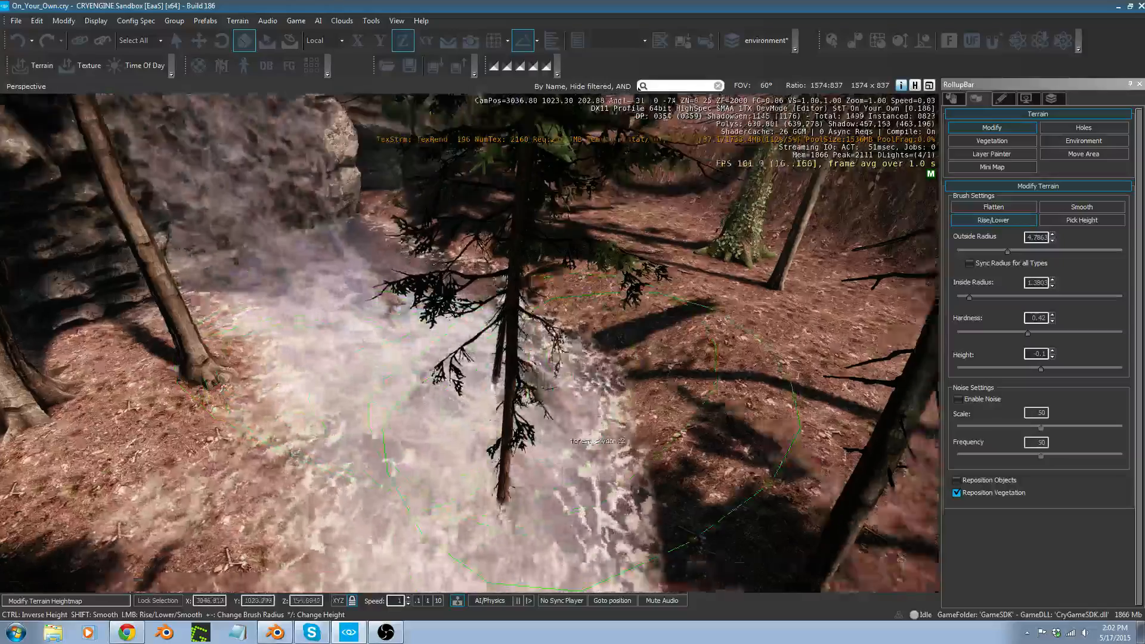
pyautogui.moveTo(390, 401); pyautogui.dragTo(585, 408, button='right')
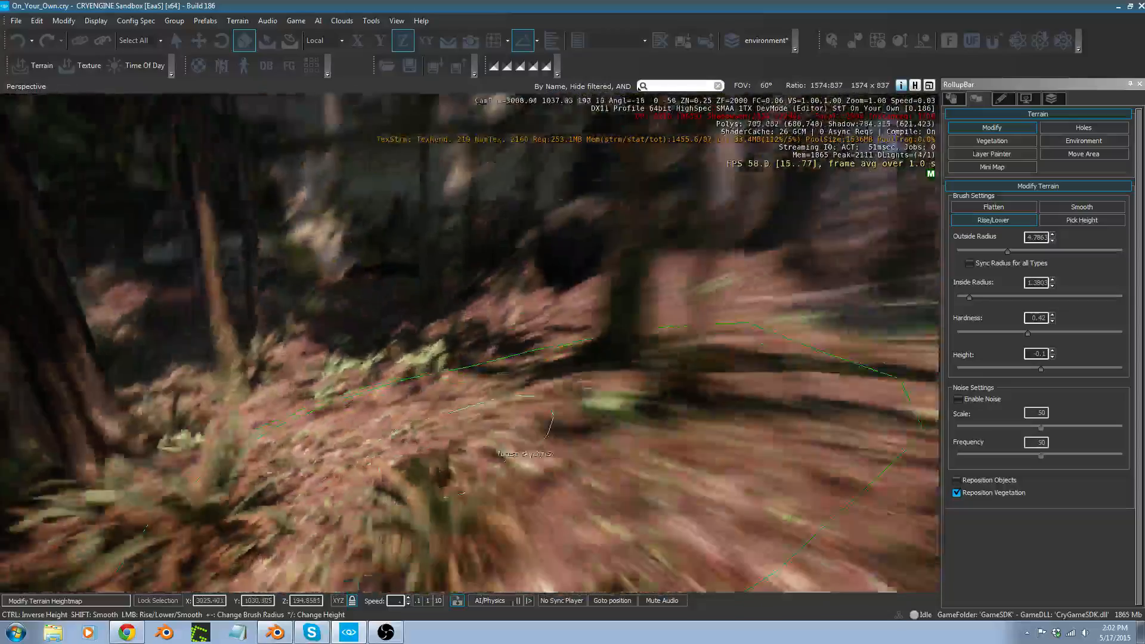
pyautogui.press('w')
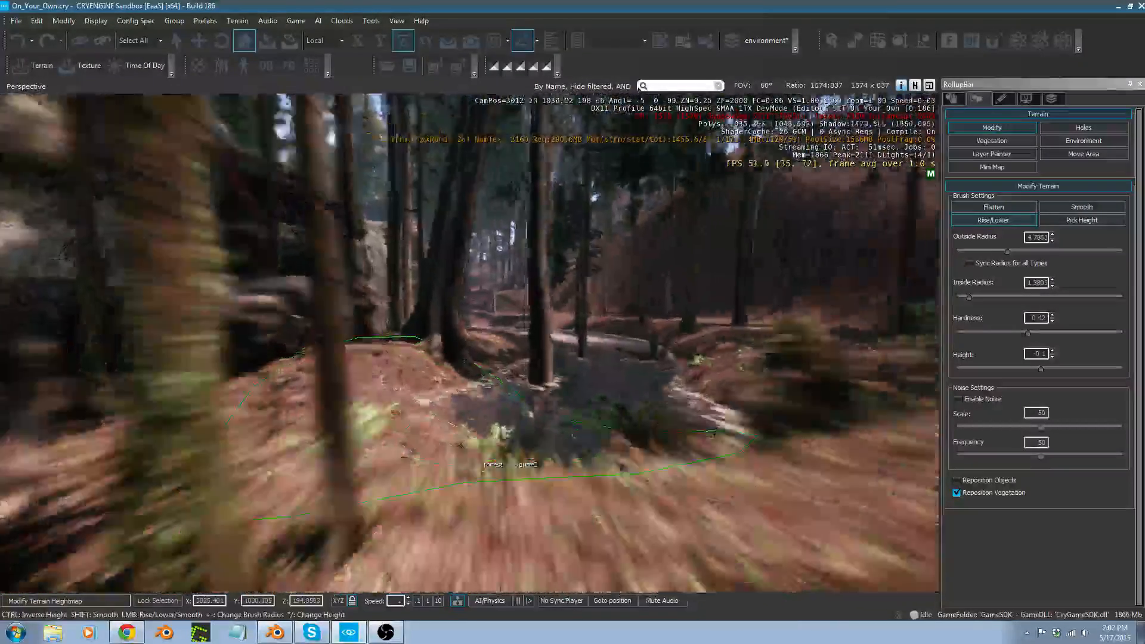
pyautogui.press('w')
pyautogui.moveTo(500, 463); pyautogui.dragTo(475, 458, button='right')
pyautogui.press('w')
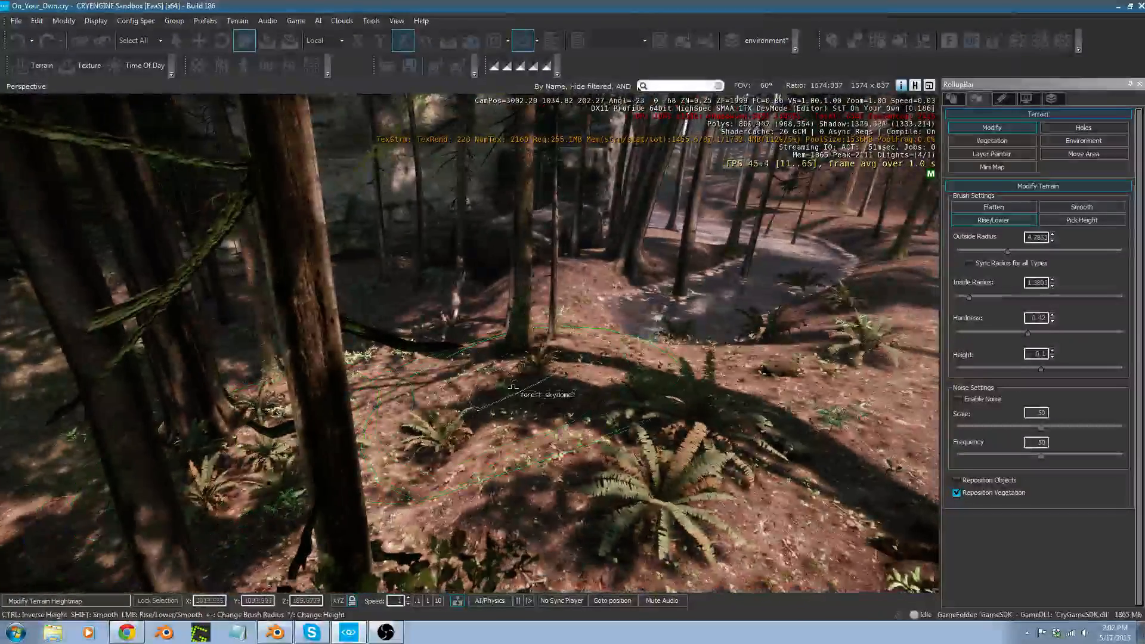
pyautogui.moveTo(546, 335); pyautogui.dragTo(548, 340)
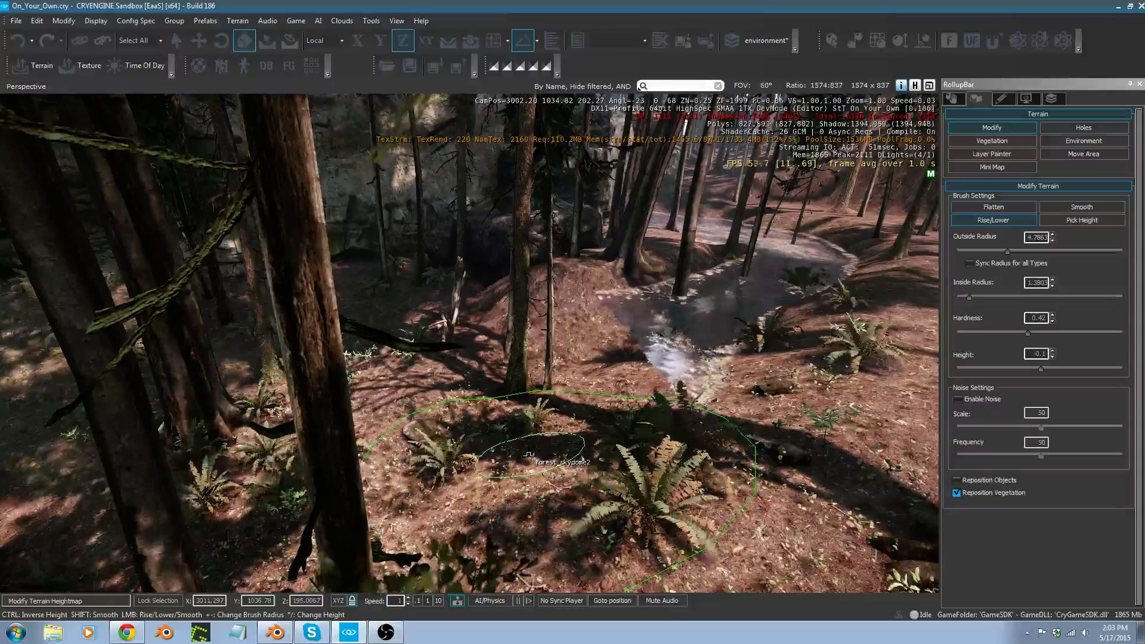
# Extend the carved stream channel farther downstream through the ferns with the Rise/Lower brush.
pyautogui.moveTo(529, 455)
pyautogui.mouseDown(button='right')
pyautogui.moveTo(562, 414)
pyautogui.moveTo(443, 308)
pyautogui.mouseUp(button='right')
pyautogui.press('w')
pyautogui.moveTo(443, 308); pyautogui.dragTo(456, 462)
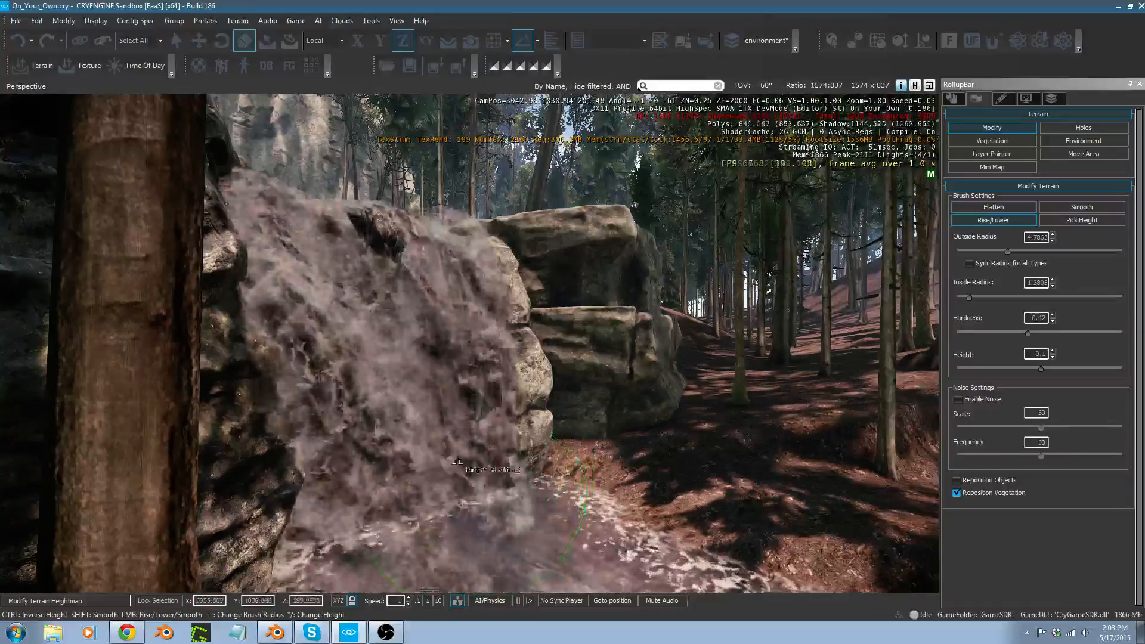
pyautogui.press('s')
pyautogui.moveTo(425, 505); pyautogui.dragTo(429, 504, button='right')
pyautogui.moveTo(430, 505); pyautogui.dragTo(428, 503)
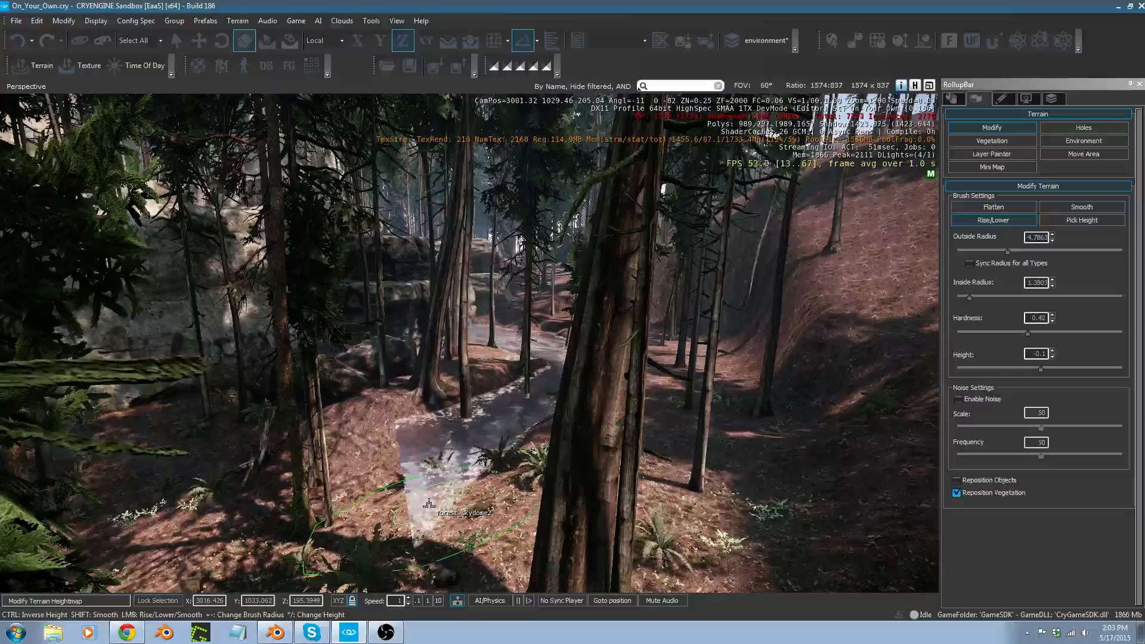
# Smooth the terrain on the bank between the stream and the boulder below the rock wall.
pyautogui.press('w')
pyautogui.moveTo(517, 425); pyautogui.dragTo(523, 384, button='right')
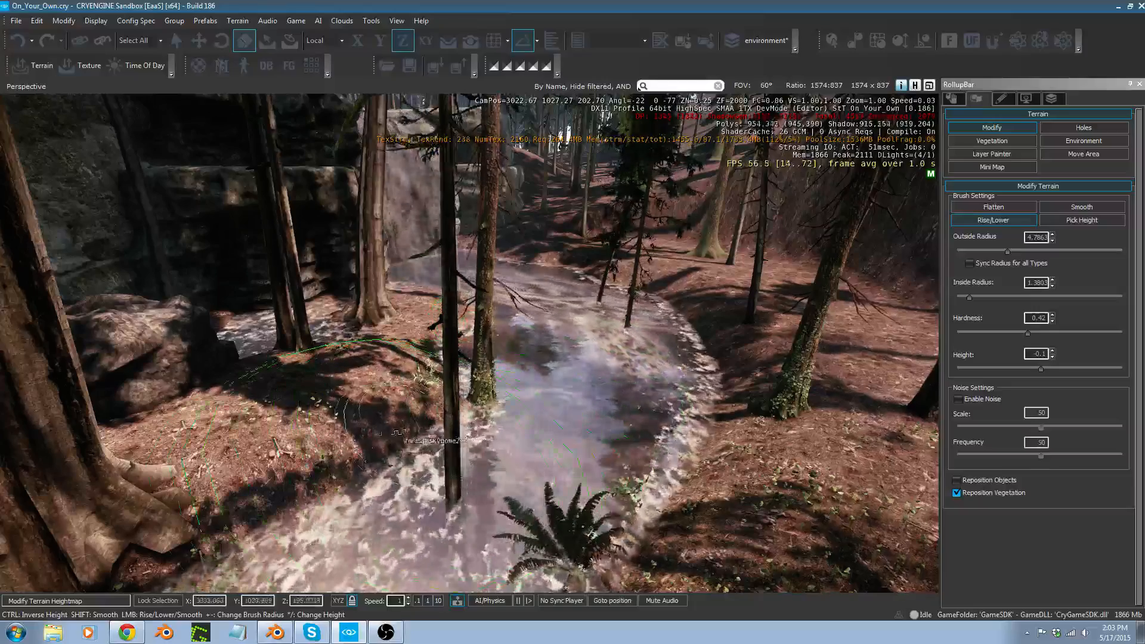
pyautogui.click(1072, 206)
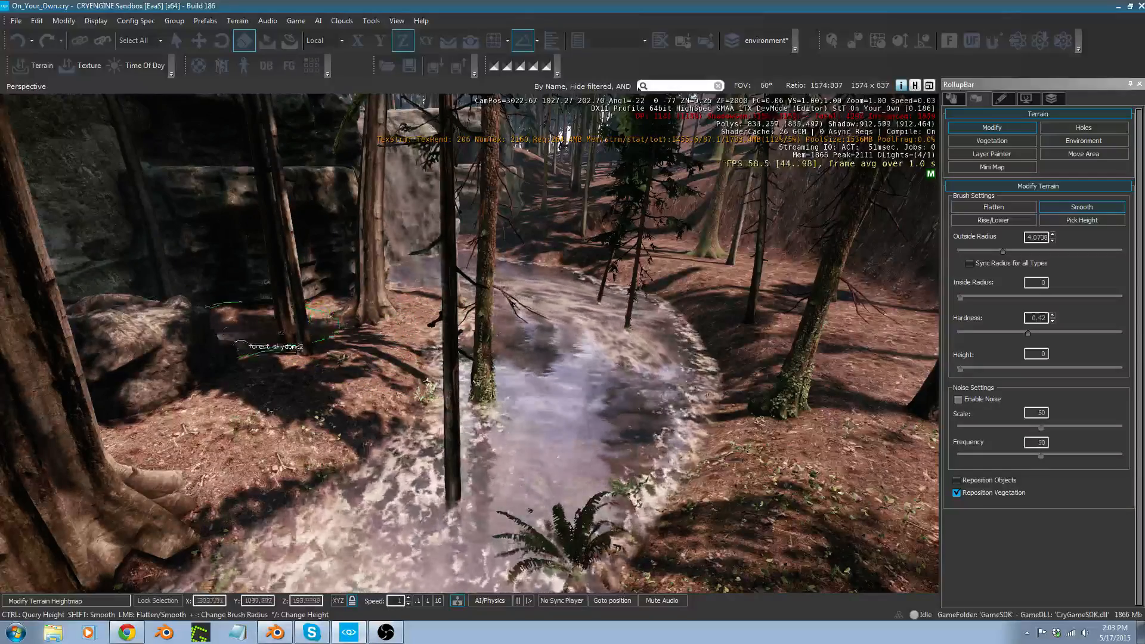
pyautogui.press('w')
pyautogui.moveTo(325, 313); pyautogui.dragTo(325, 312, button='right')
pyautogui.press('s')
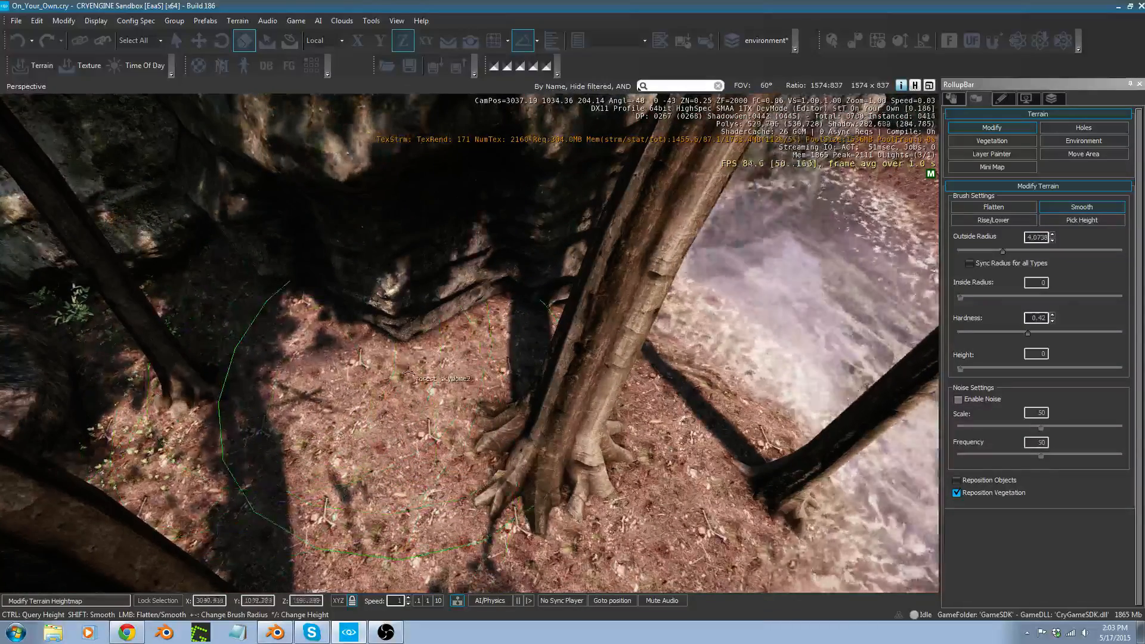
# Examine the pool, the surrounding hillside and the foam-covered stream down to its downstream end for misplaced vegetation.
pyautogui.moveTo(415, 342); pyautogui.dragTo(415, 341, button='right')
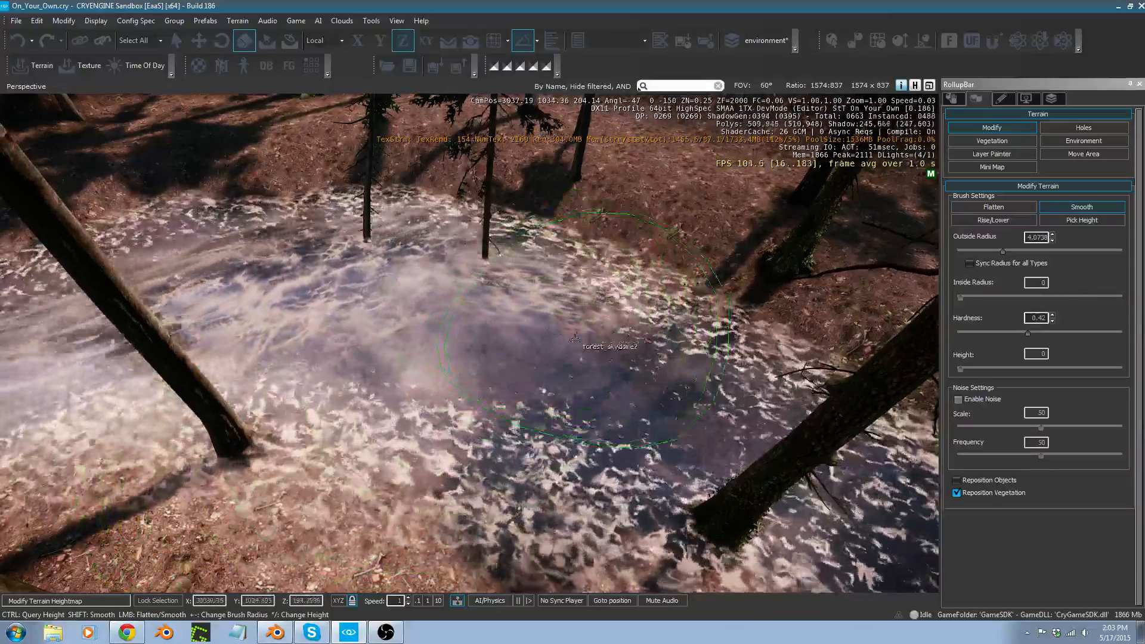
pyautogui.moveTo(579, 225); pyautogui.dragTo(579, 226, button='right')
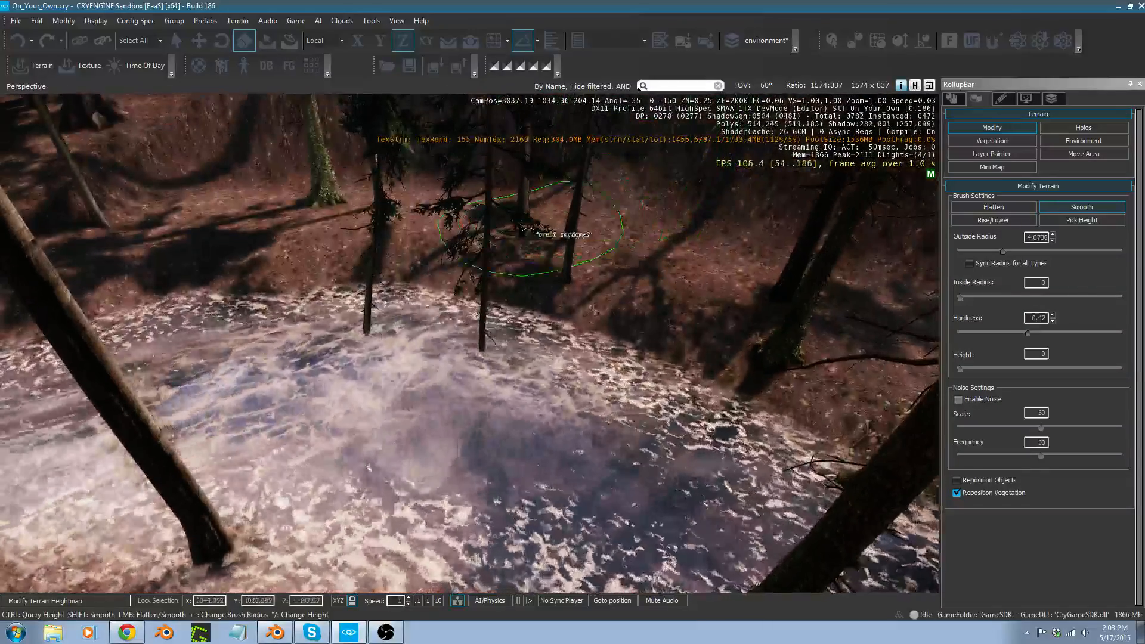
pyautogui.moveTo(338, 230); pyautogui.dragTo(338, 230, button='right')
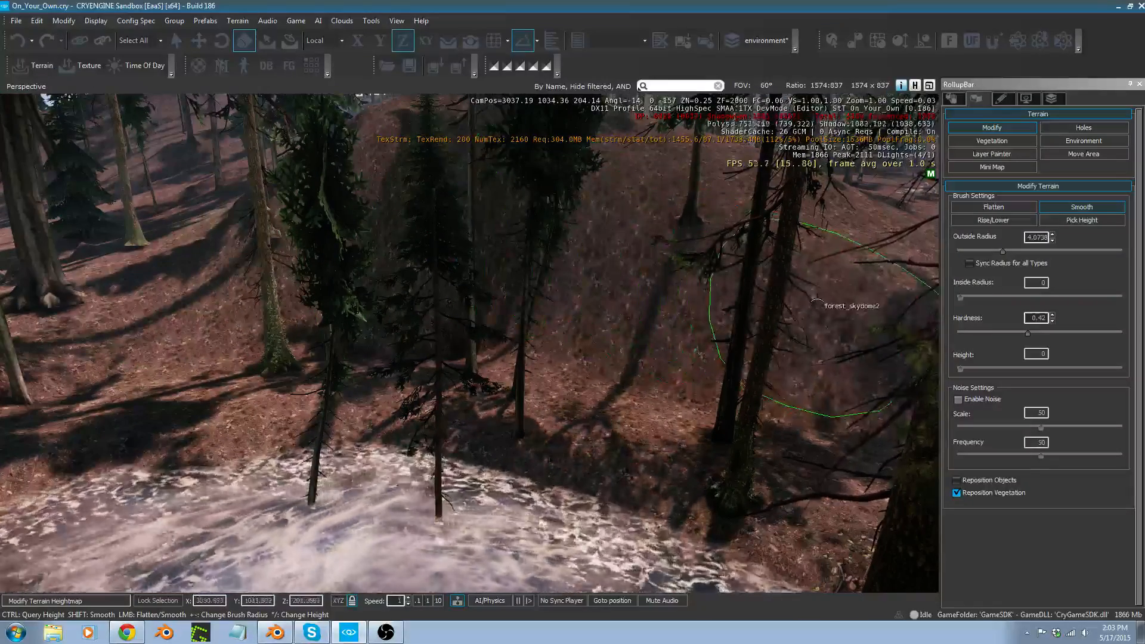
pyautogui.moveTo(338, 230); pyautogui.dragTo(338, 229, button='right')
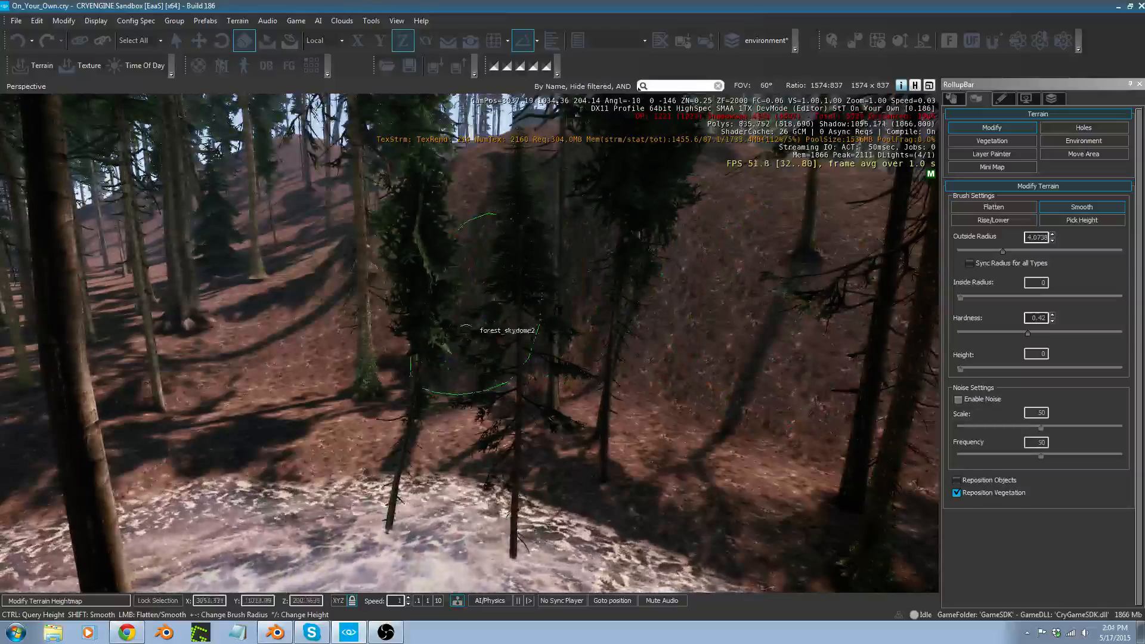
pyautogui.press('w')
pyautogui.moveTo(539, 183); pyautogui.dragTo(539, 184, button='right')
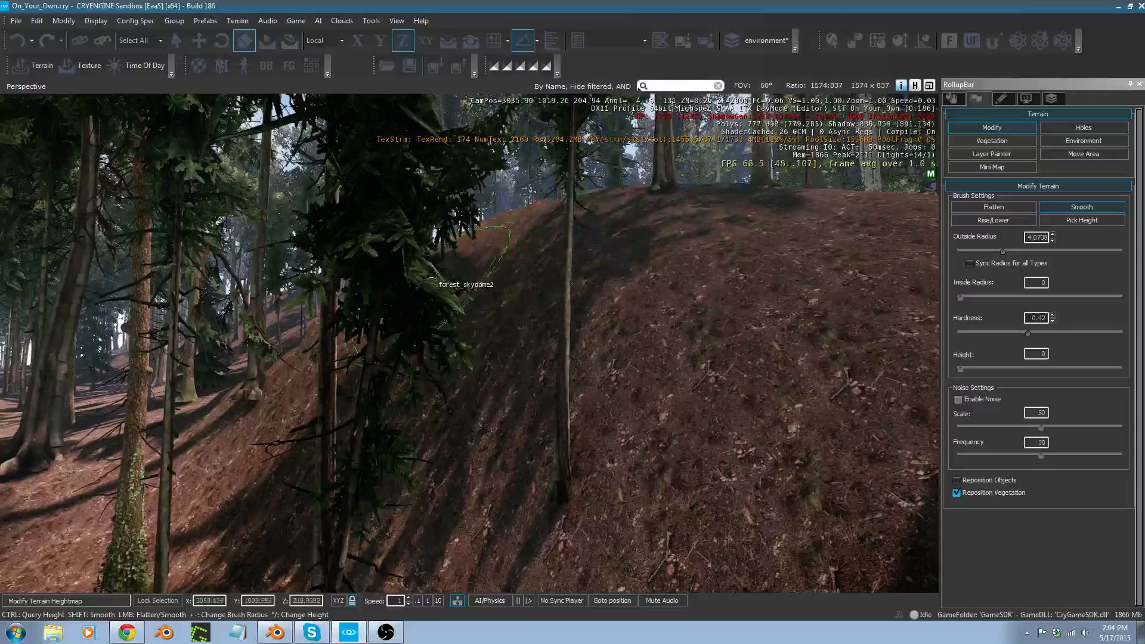
pyautogui.moveTo(585, 277)
pyautogui.mouseDown(button='right')
pyautogui.moveTo(597, 304)
pyautogui.moveTo(719, 376)
pyautogui.moveTo(706, 377)
pyautogui.moveTo(702, 354)
pyautogui.mouseUp(button='right')
pyautogui.press('a')
pyautogui.press('w')
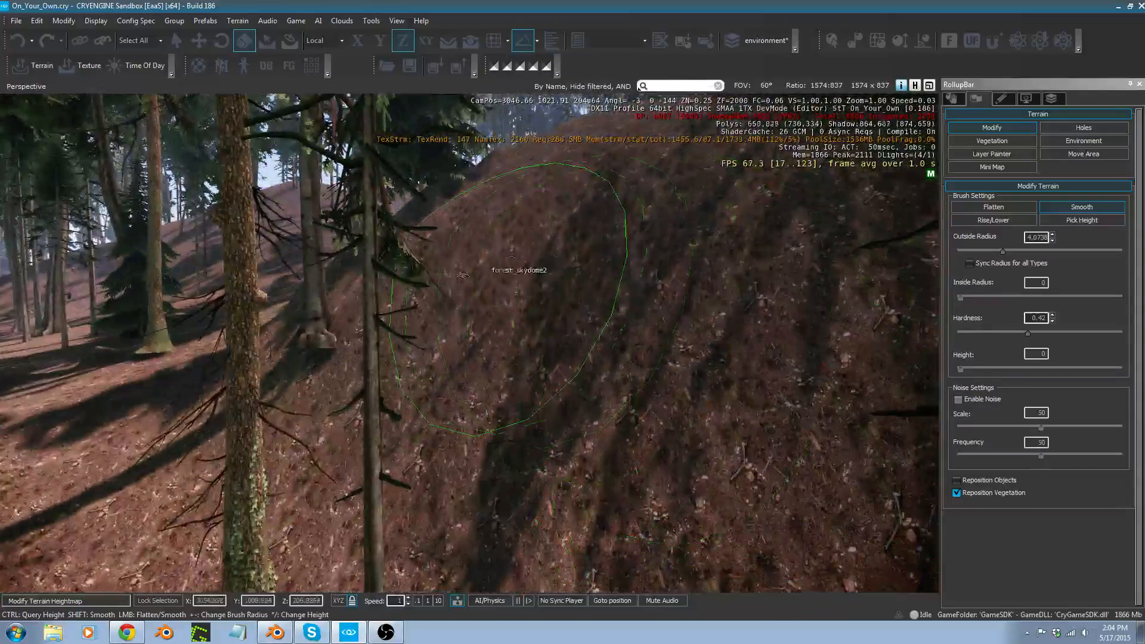
pyautogui.moveTo(463, 276)
pyautogui.mouseDown(button='right')
pyautogui.moveTo(382, 334)
pyautogui.moveTo(399, 263)
pyautogui.mouseUp(button='right')
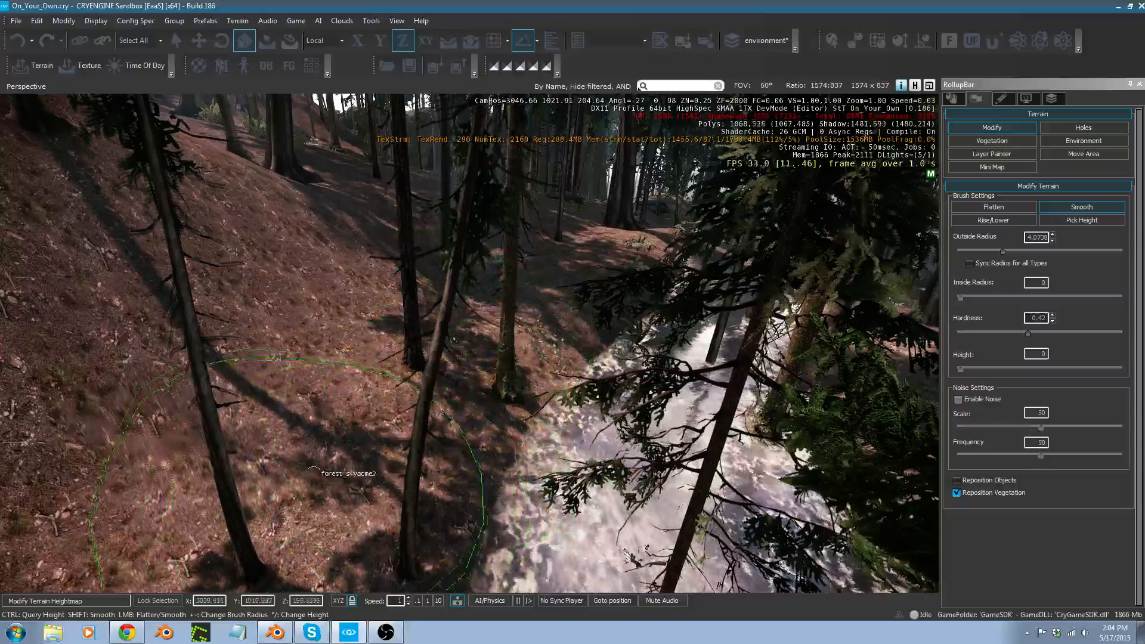
pyautogui.press('w')
pyautogui.moveTo(594, 270); pyautogui.dragTo(645, 238, button='right')
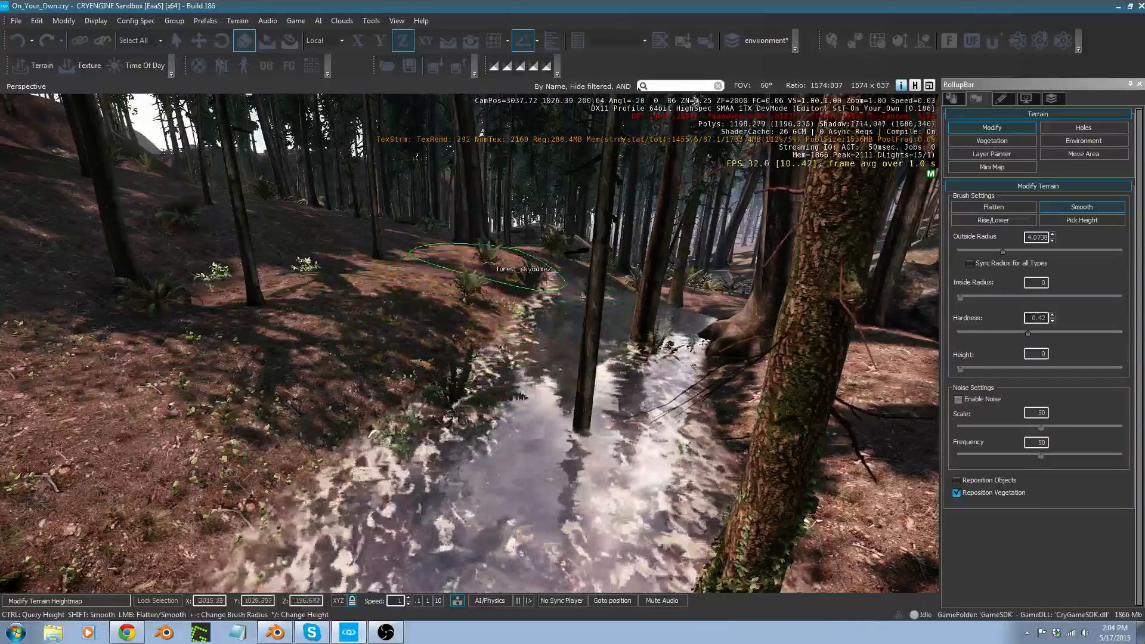
pyautogui.press('w')
pyautogui.moveTo(489, 263)
pyautogui.mouseDown(button='right')
pyautogui.moveTo(463, 239)
pyautogui.moveTo(507, 286)
pyautogui.mouseUp(button='right')
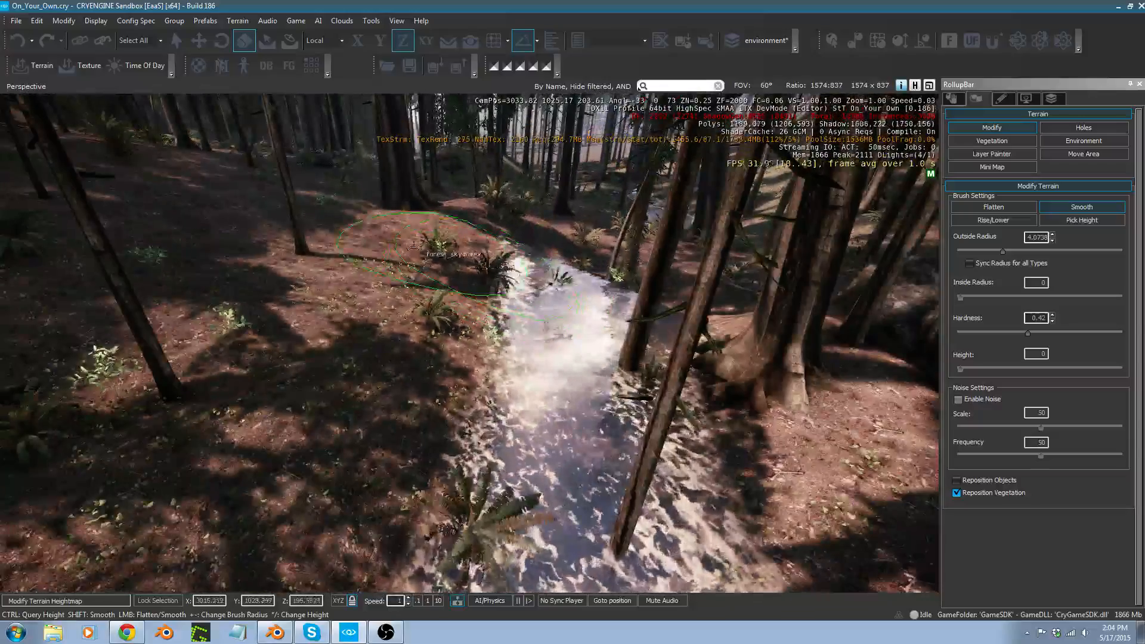
pyautogui.moveTo(615, 370); pyautogui.dragTo(632, 358, button='right')
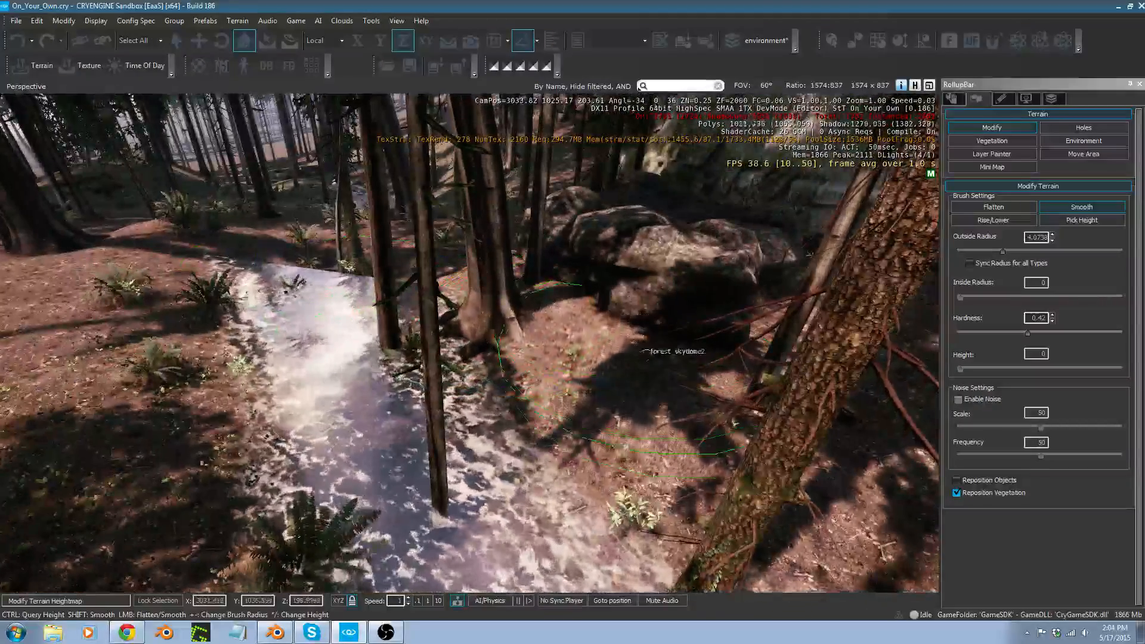
pyautogui.press('a')
pyautogui.moveTo(629, 339); pyautogui.dragTo(631, 336, button='right')
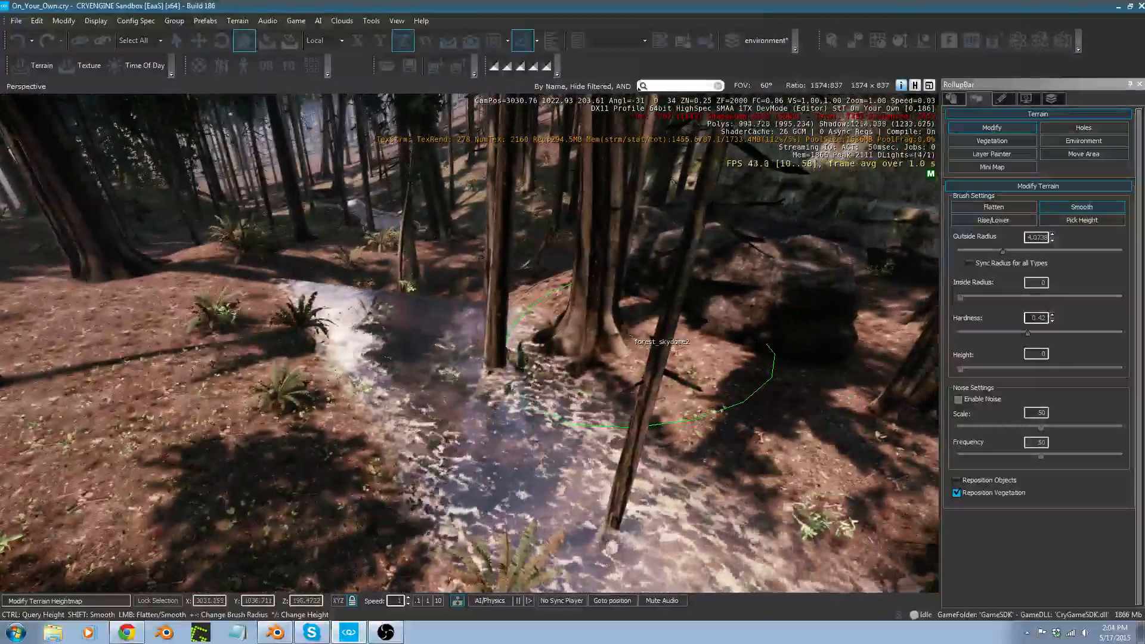
# In vegetation editing, move the two beech trees standing in the stream onto the bank opposite the boulder.
pyautogui.click(991, 141)
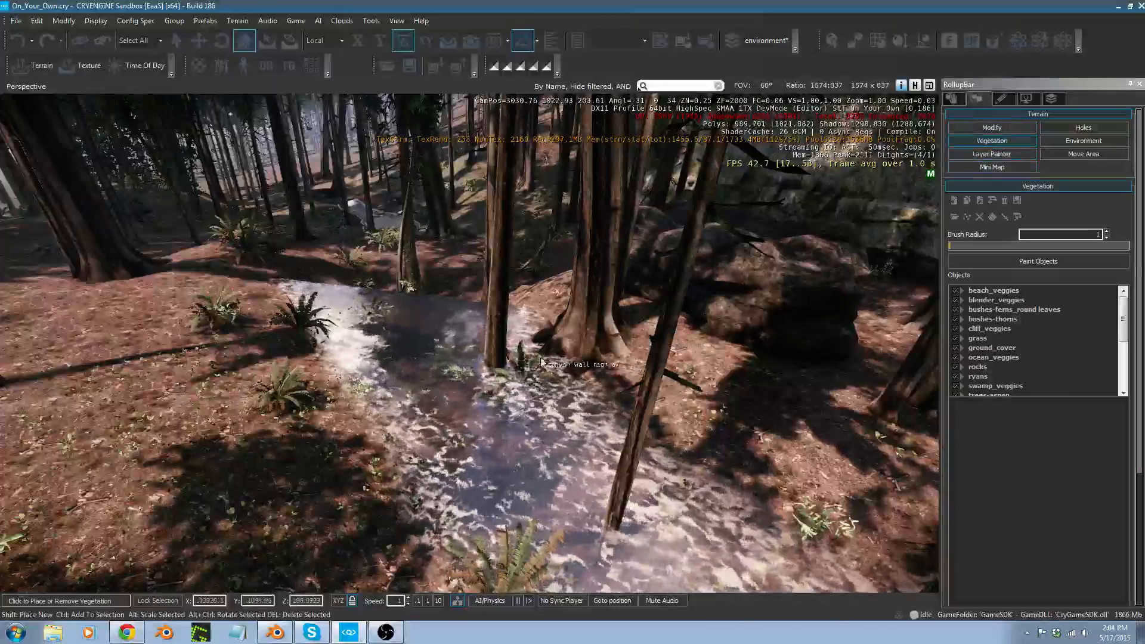
pyautogui.click(542, 363)
pyautogui.moveTo(542, 362); pyautogui.dragTo(502, 384, button='right')
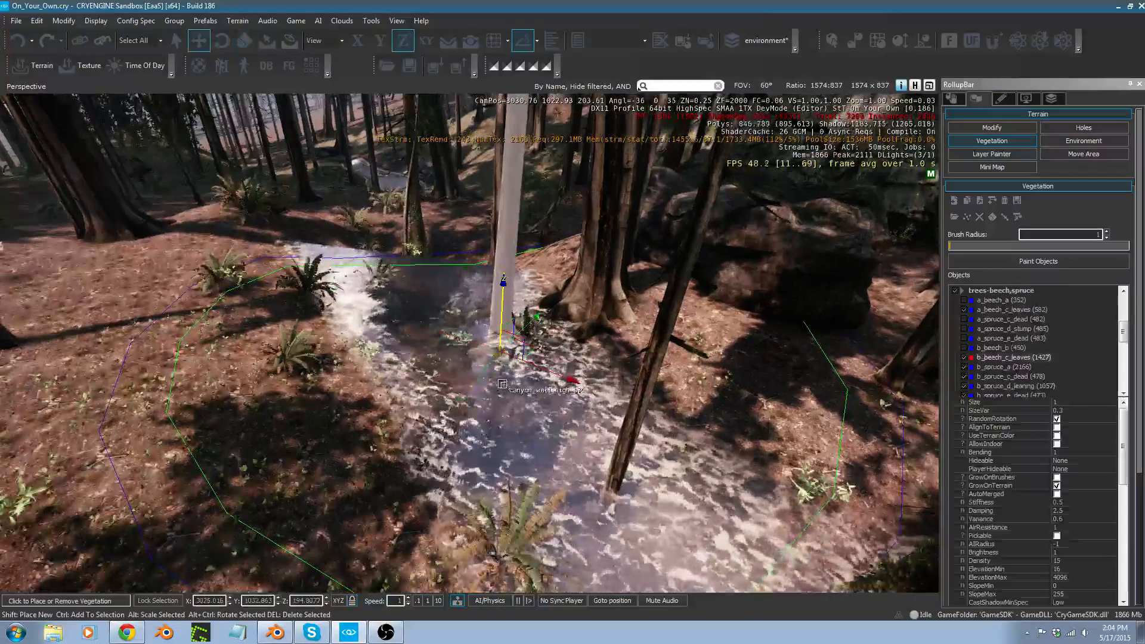
pyautogui.moveTo(518, 351); pyautogui.dragTo(162, 344)
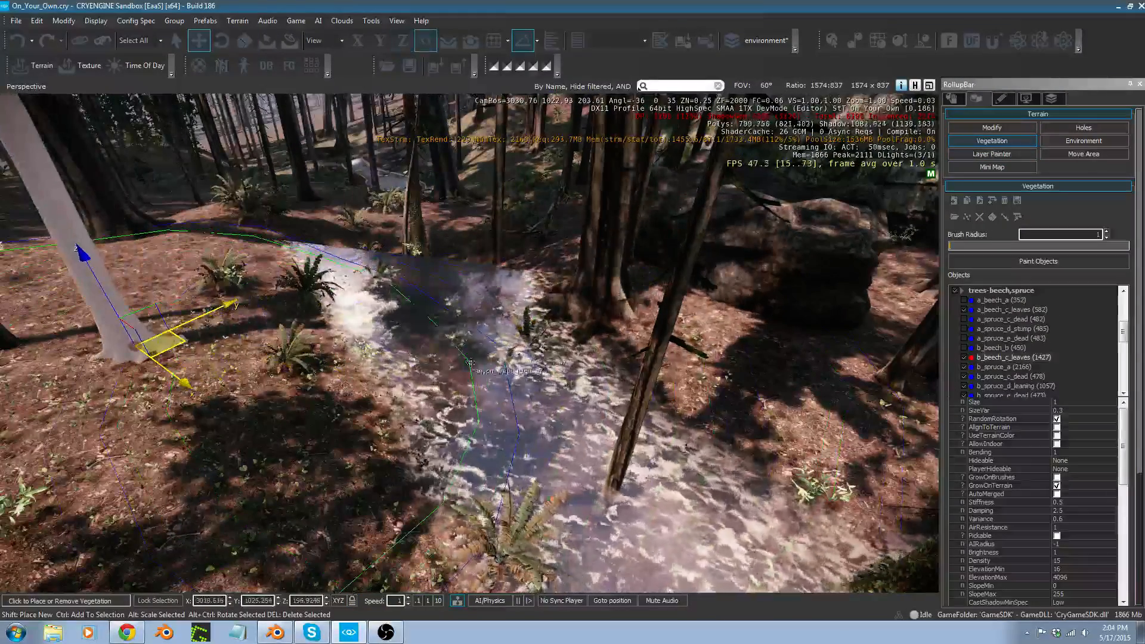
pyautogui.moveTo(471, 362); pyautogui.dragTo(48, 534)
pyautogui.moveTo(178, 470); pyautogui.dragTo(185, 471, button='right')
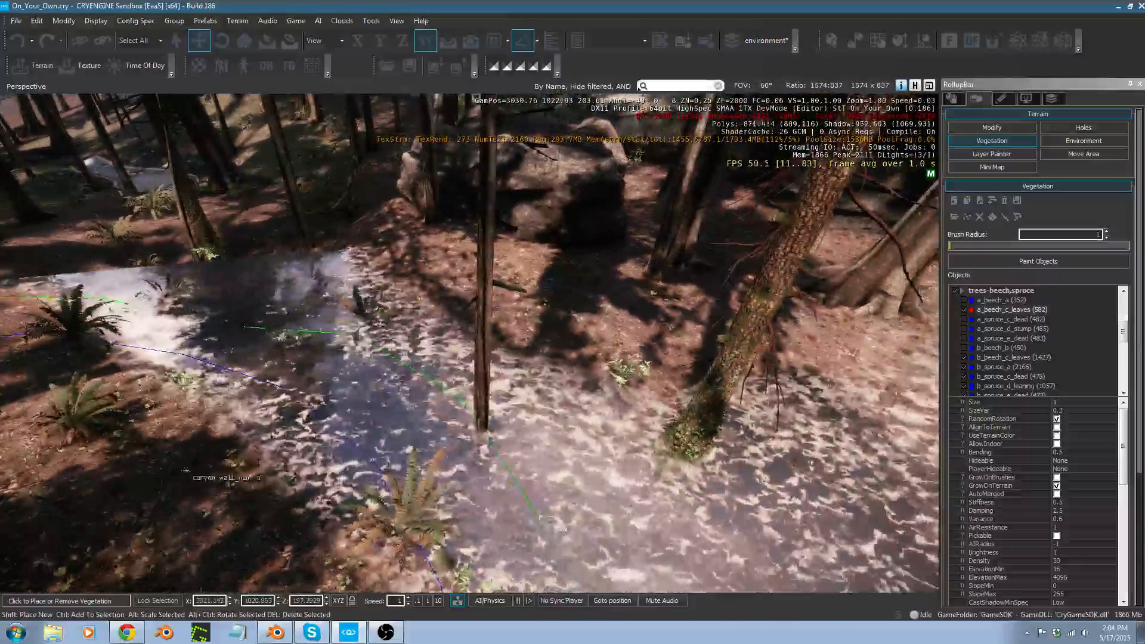
# Move the ivy-covered spruce_big_a_detailed tree from the stream's edge onto the slope of the bank opposite the boulder.
pyautogui.click(713, 412)
pyautogui.moveTo(723, 412); pyautogui.dragTo(680, 405, button='right')
pyautogui.press('a')
pyautogui.moveTo(560, 356); pyautogui.dragTo(293, 454)
pyautogui.click(710, 315)
pyautogui.click(720, 278)
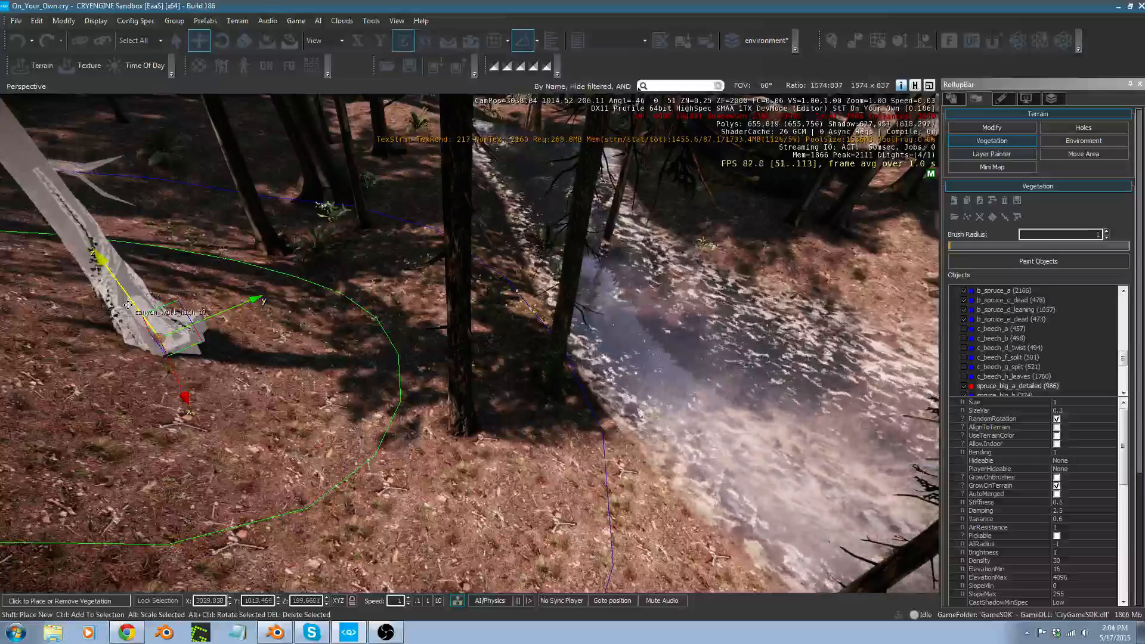
# Move the dead spruce and the ivy-covered spruce near the water farther back on the bank.
pyautogui.moveTo(297, 346); pyautogui.dragTo(310, 257, button='right')
pyautogui.press('d')
pyautogui.press('w')
pyautogui.press('a')
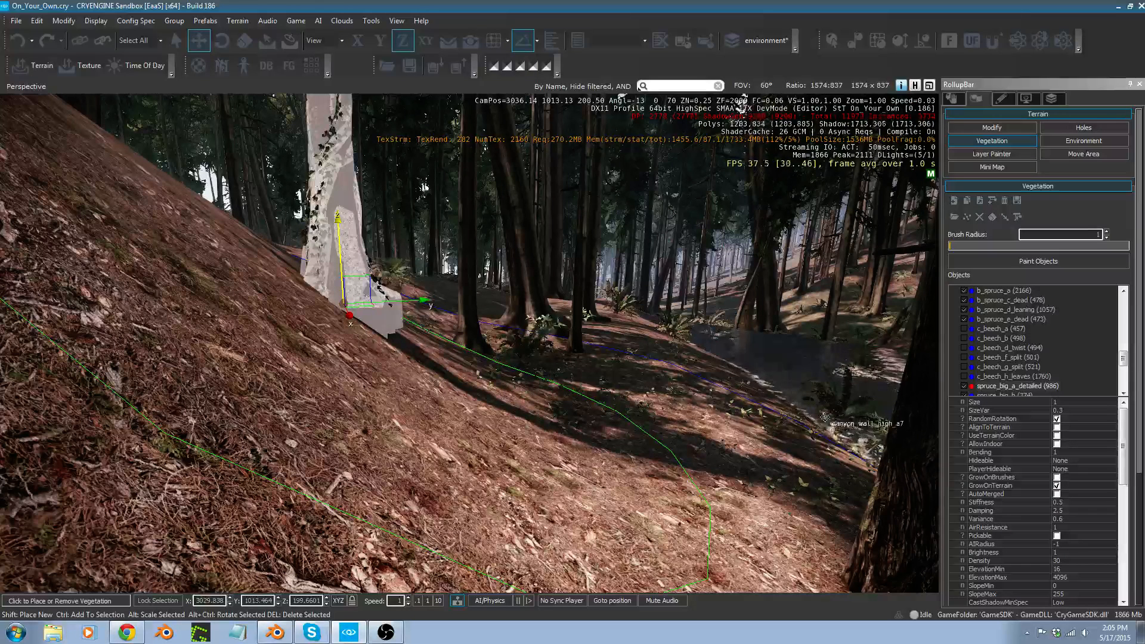
pyautogui.moveTo(824, 417); pyautogui.dragTo(913, 401, button='right')
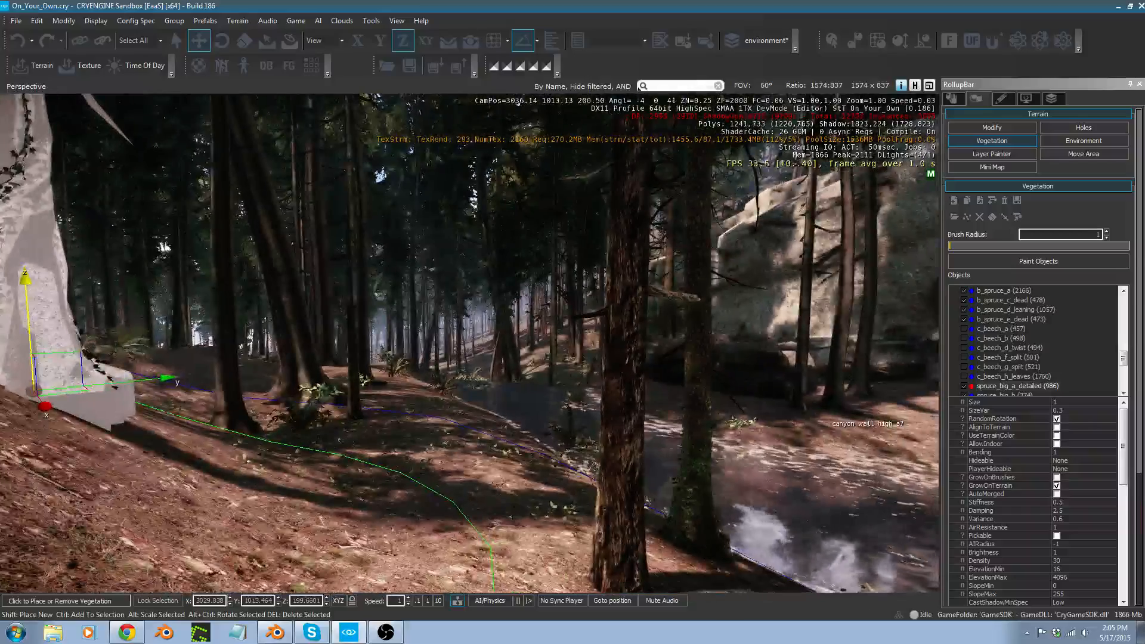
pyautogui.moveTo(825, 417); pyautogui.dragTo(793, 448, button='right')
pyautogui.press('w')
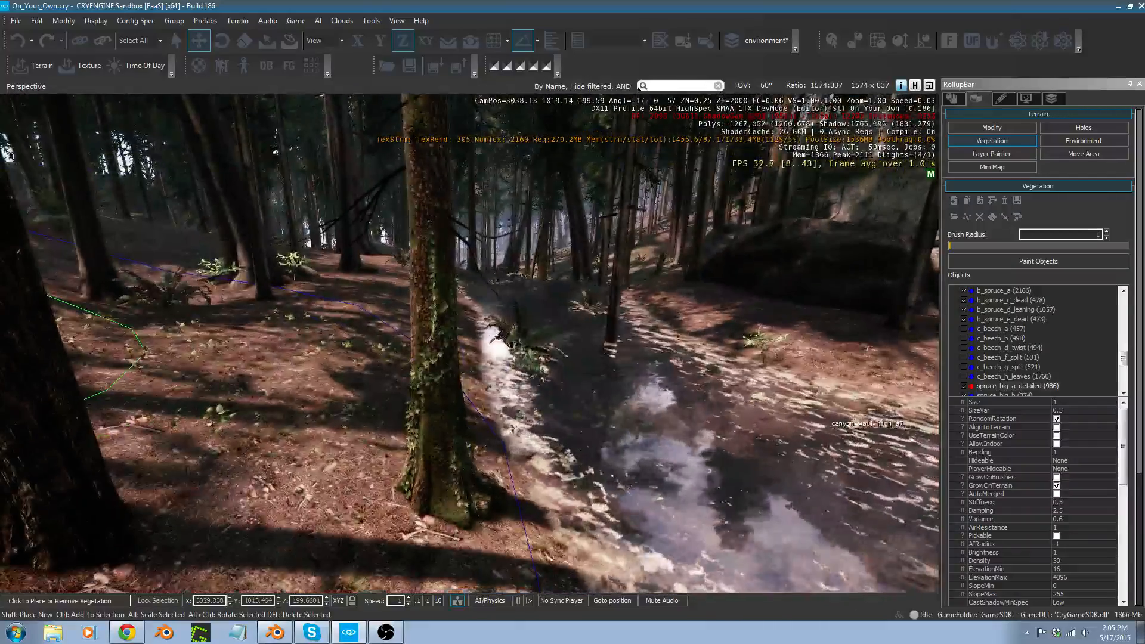
pyautogui.press('s')
pyautogui.click(190, 446)
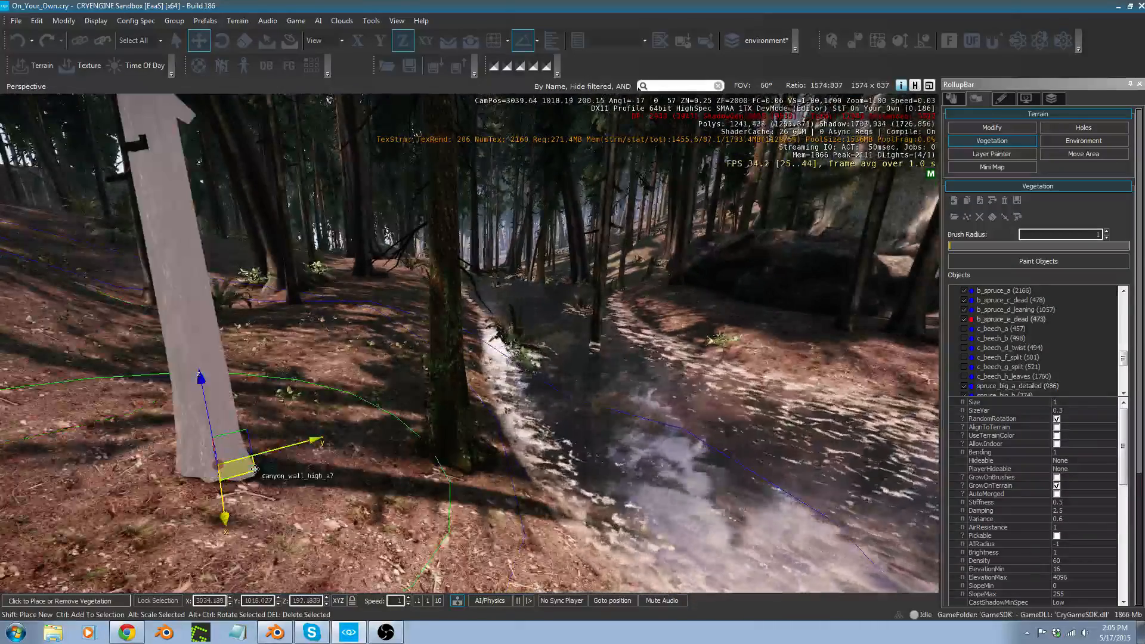
pyautogui.moveTo(250, 468); pyautogui.dragTo(145, 485)
pyautogui.click(437, 446)
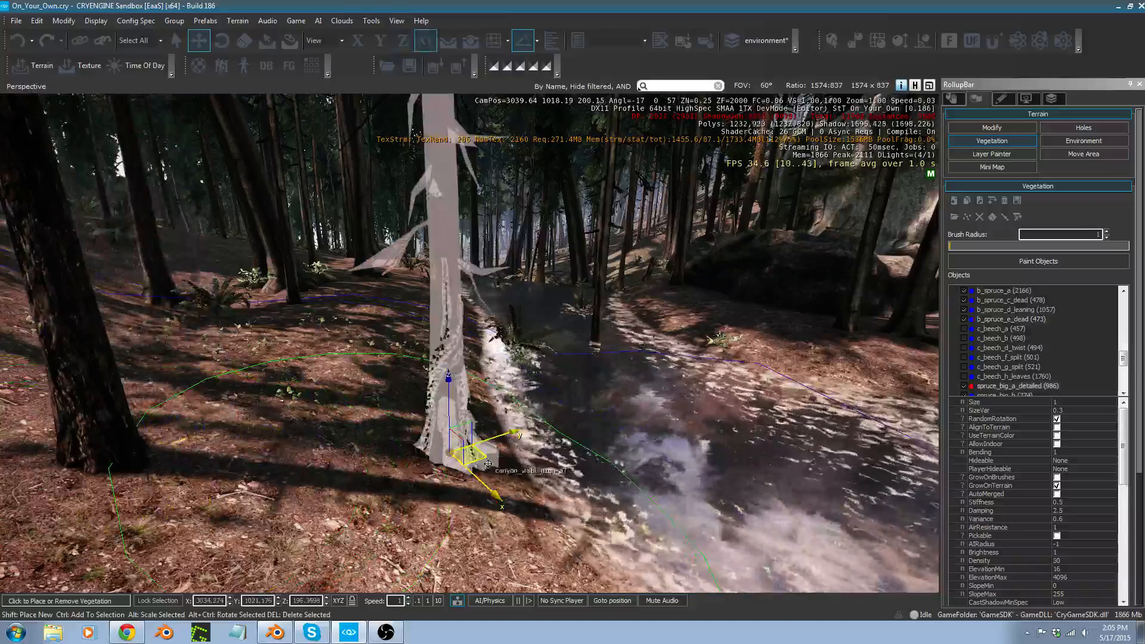
pyautogui.moveTo(466, 459); pyautogui.dragTo(357, 455)
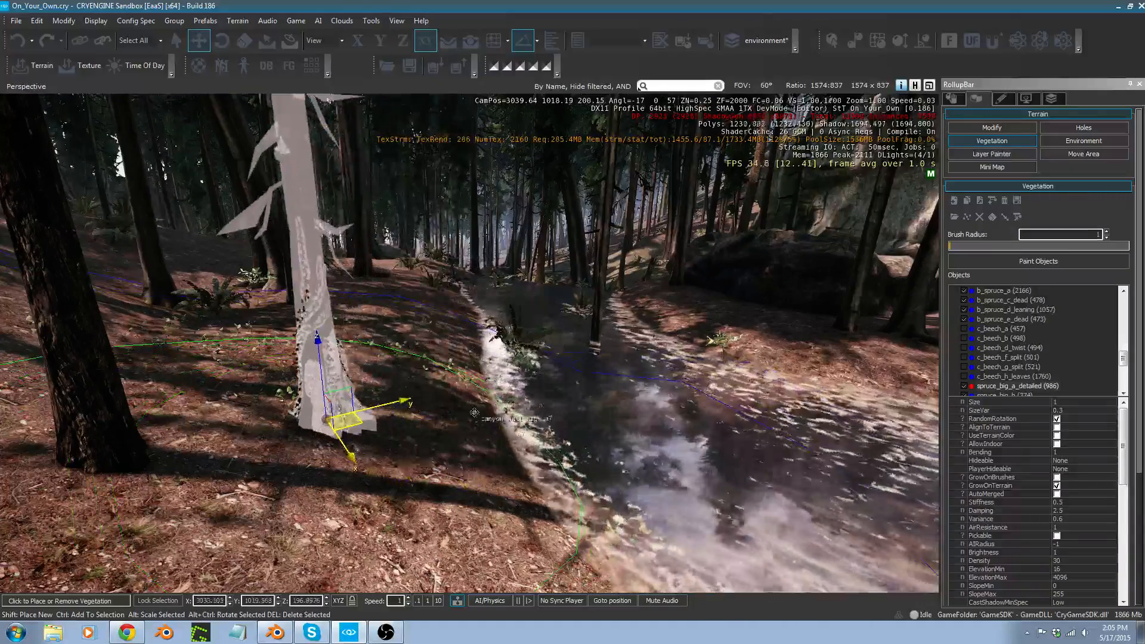
# Move the b_spruce_a tree standing in the middle of the stream onto the bank opposite the boulder.
pyautogui.press('w')
pyautogui.moveTo(457, 432); pyautogui.dragTo(507, 401, button='right')
pyautogui.click(540, 414)
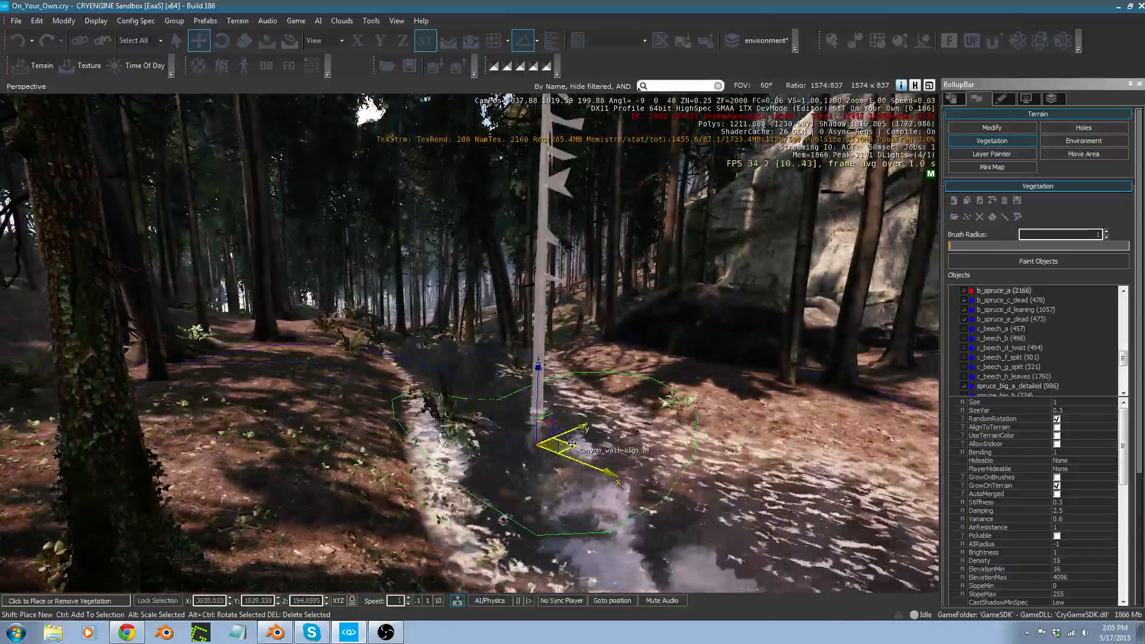
pyautogui.moveTo(572, 443); pyautogui.dragTo(293, 513)
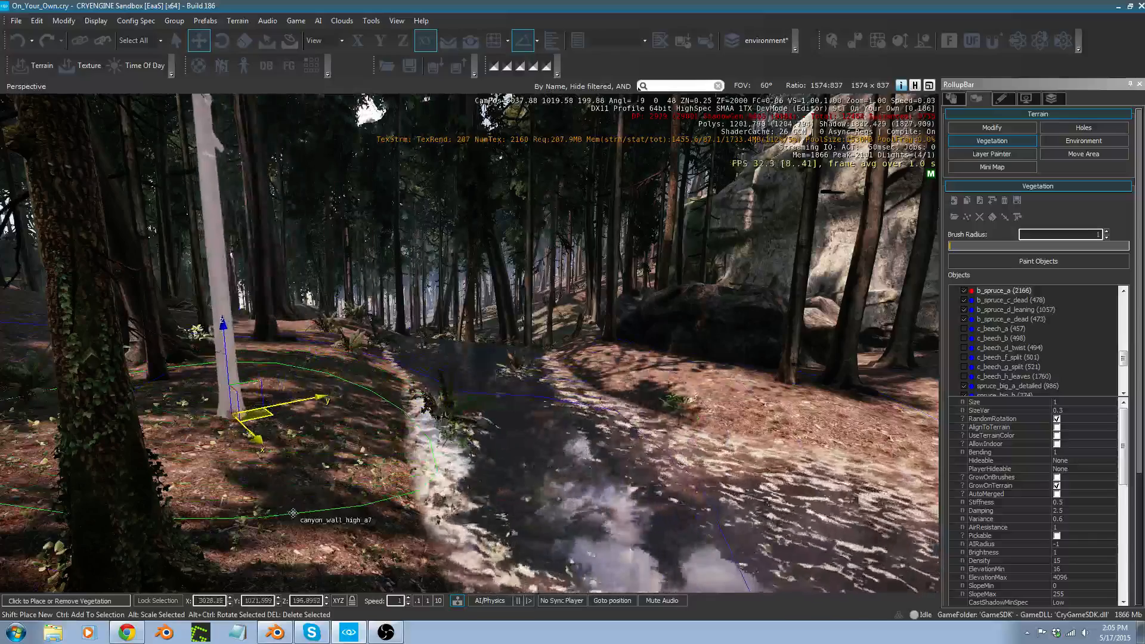
# Move the tree_leaf_plants_round_pattern_a plant out of the stream onto the bank on the boulder side.
pyautogui.press('w')
pyautogui.moveTo(293, 513)
pyautogui.mouseDown(button='right')
pyautogui.moveTo(309, 496)
pyautogui.moveTo(302, 508)
pyautogui.mouseUp(button='right')
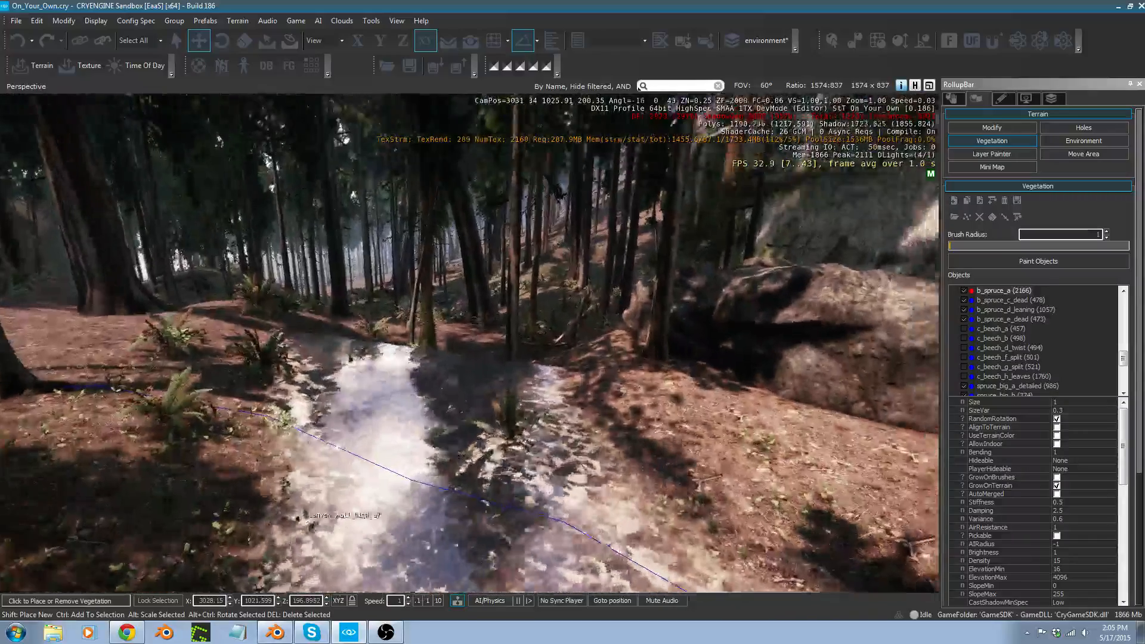
pyautogui.click(364, 395)
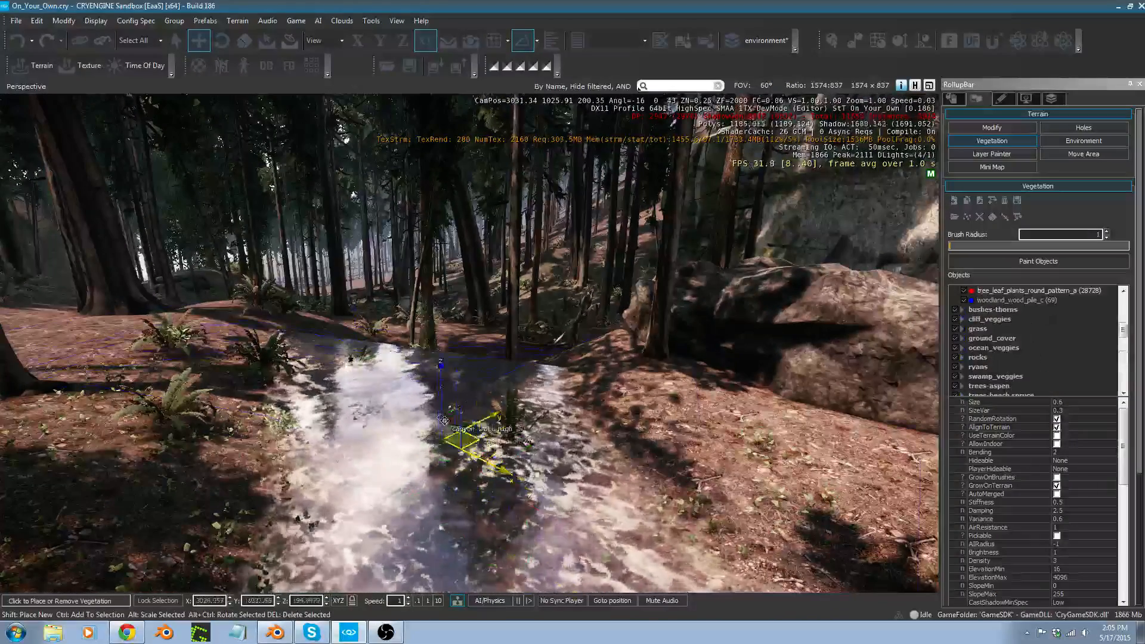
pyautogui.moveTo(444, 421); pyautogui.dragTo(429, 403)
pyautogui.moveTo(530, 405); pyautogui.dragTo(633, 414, button='right')
pyautogui.press('s')
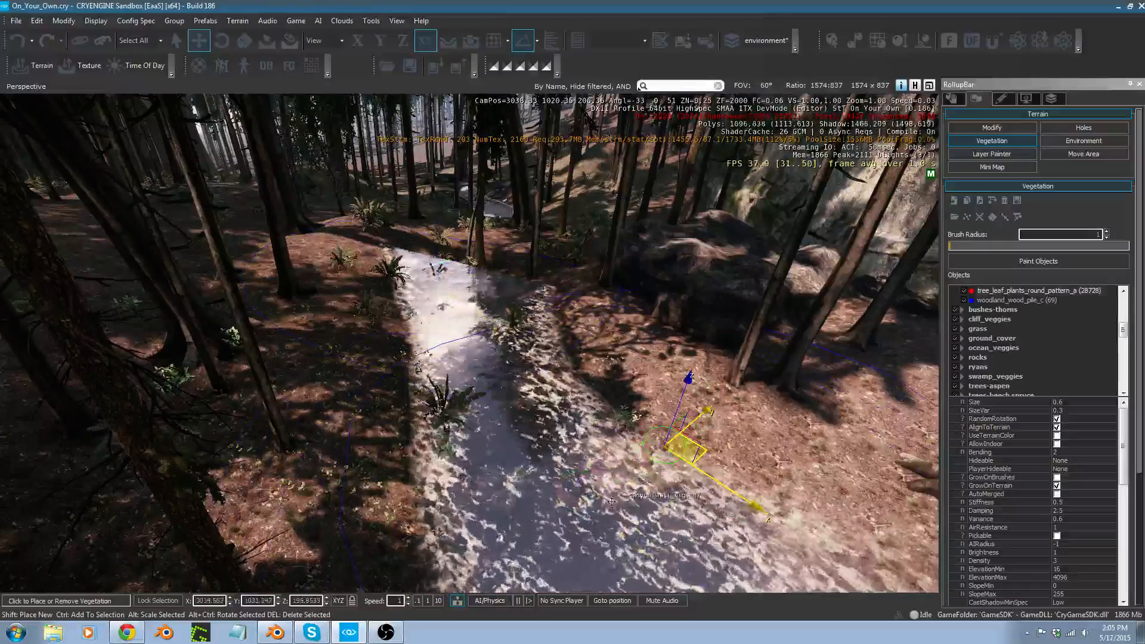
# Move the ferns and small plants in the stream channel together onto the bank, and reposition a round-leaf plant at the water's edge.
pyautogui.moveTo(608, 533); pyautogui.dragTo(379, 293)
pyautogui.moveTo(499, 362); pyautogui.dragTo(311, 396)
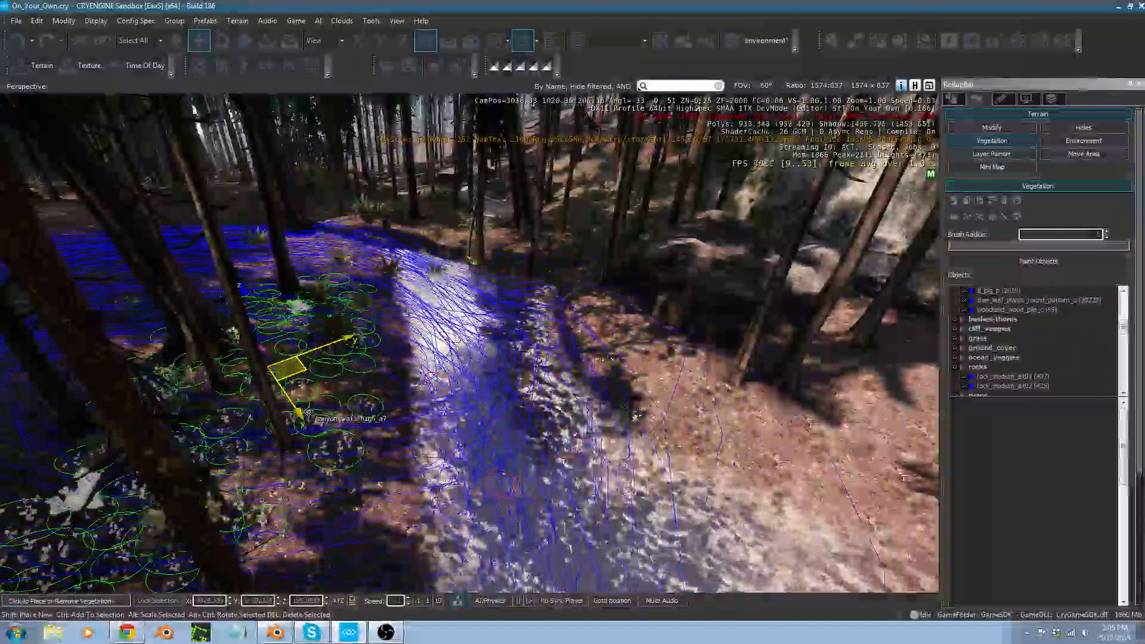
pyautogui.press('w')
pyautogui.moveTo(347, 372); pyautogui.dragTo(380, 349, button='right')
pyautogui.hotkey('ctrl', 'z')
pyautogui.click(434, 361)
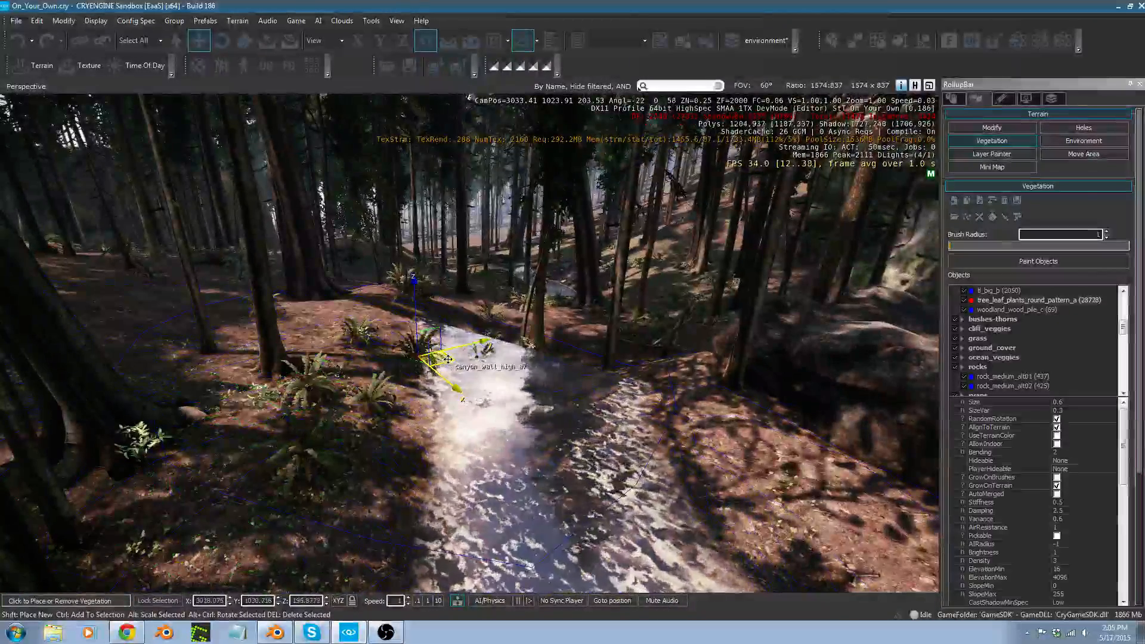
pyautogui.moveTo(448, 360); pyautogui.dragTo(466, 386)
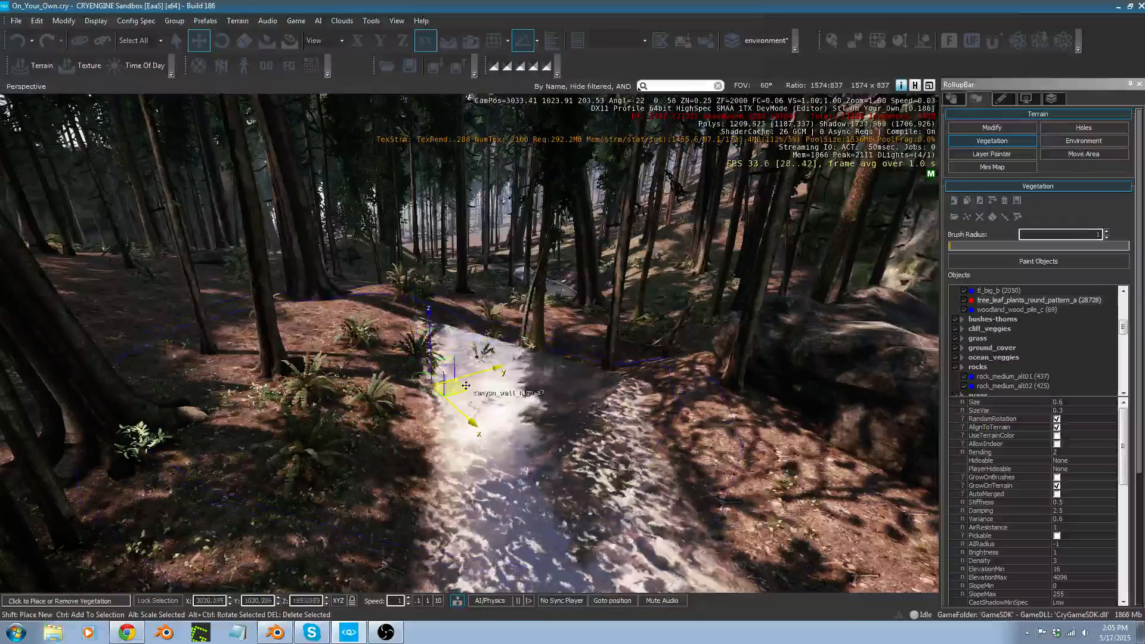
# Move the group of ferns on the bank across the stream to the ground beside the boulder.
pyautogui.click(377, 473)
pyautogui.moveTo(388, 488); pyautogui.dragTo(320, 388)
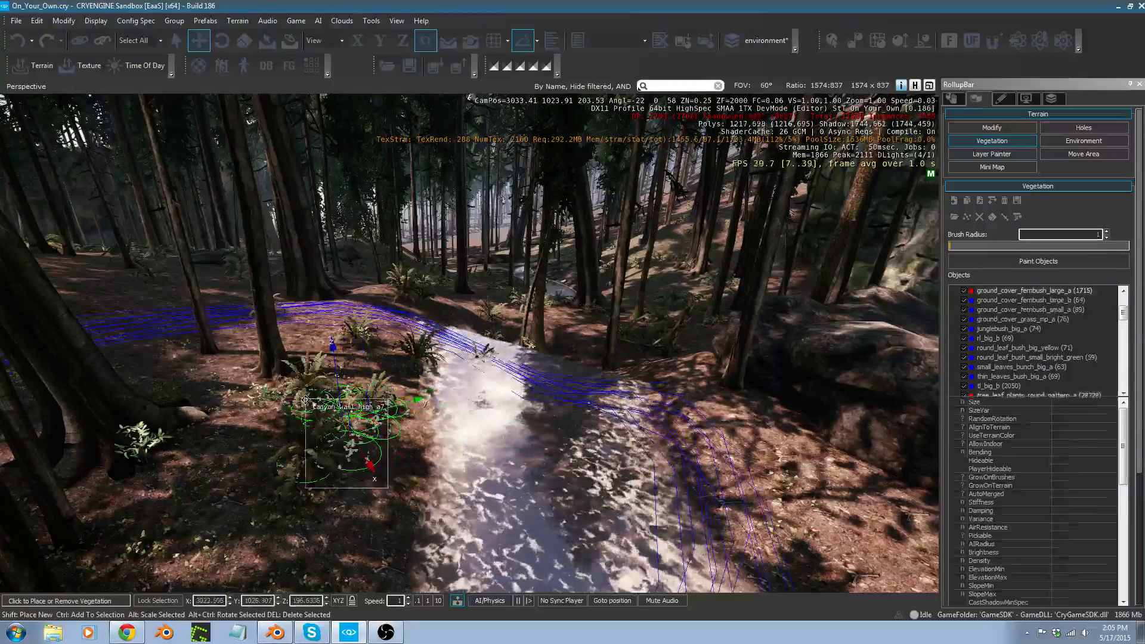
pyautogui.moveTo(305, 399); pyautogui.dragTo(342, 420, button='right')
pyautogui.press('s')
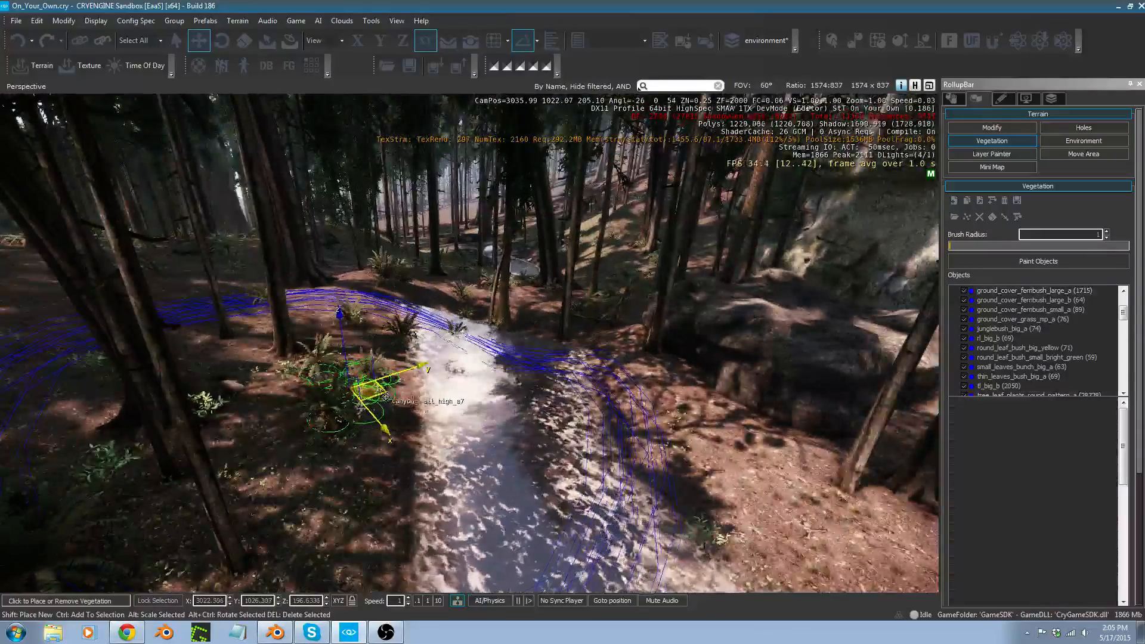
pyautogui.moveTo(386, 397); pyautogui.dragTo(554, 457)
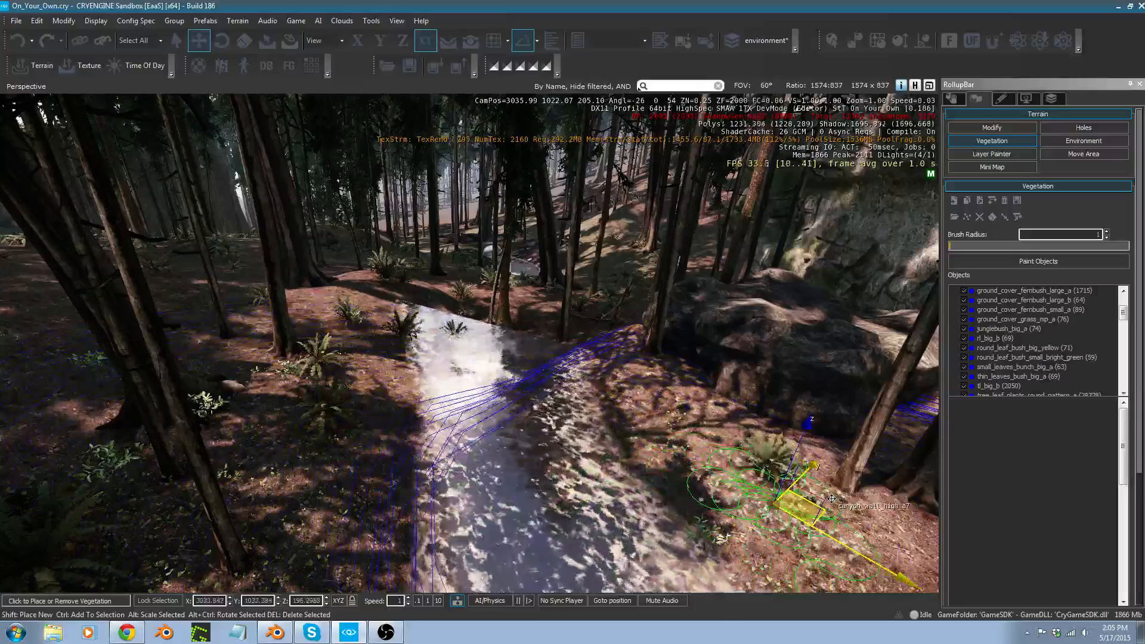
# Move the large fern at the stream's edge, and the cluster of plants standing in the foam beside it, onto the adjacent bank.
pyautogui.press('w')
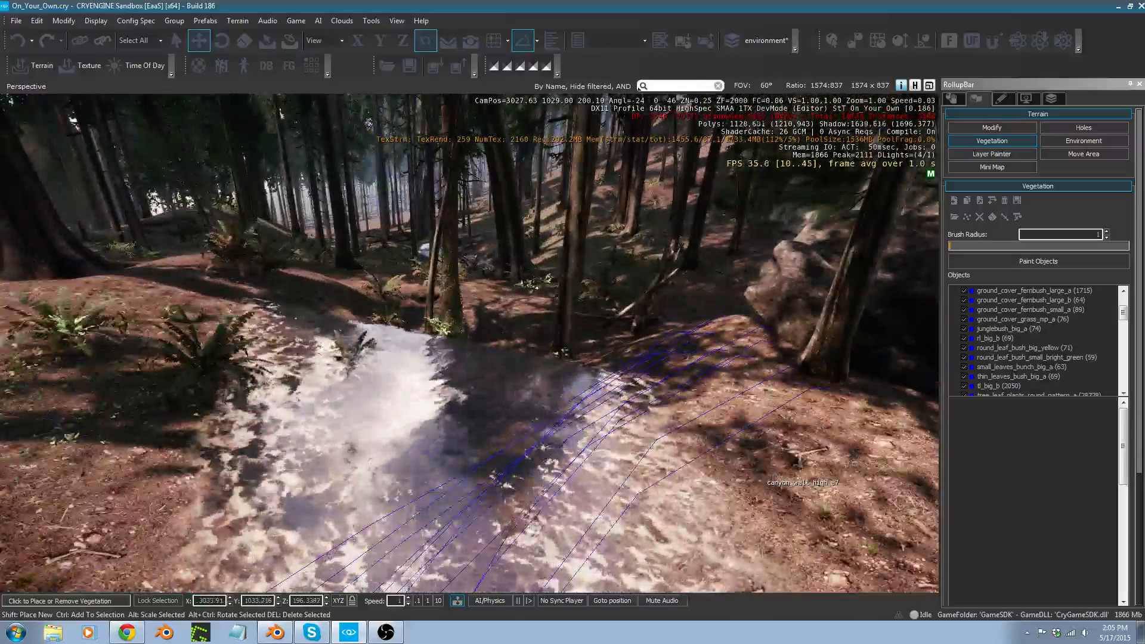
pyautogui.moveTo(378, 405); pyautogui.dragTo(399, 405, button='right')
pyautogui.press('w')
pyautogui.click(348, 366)
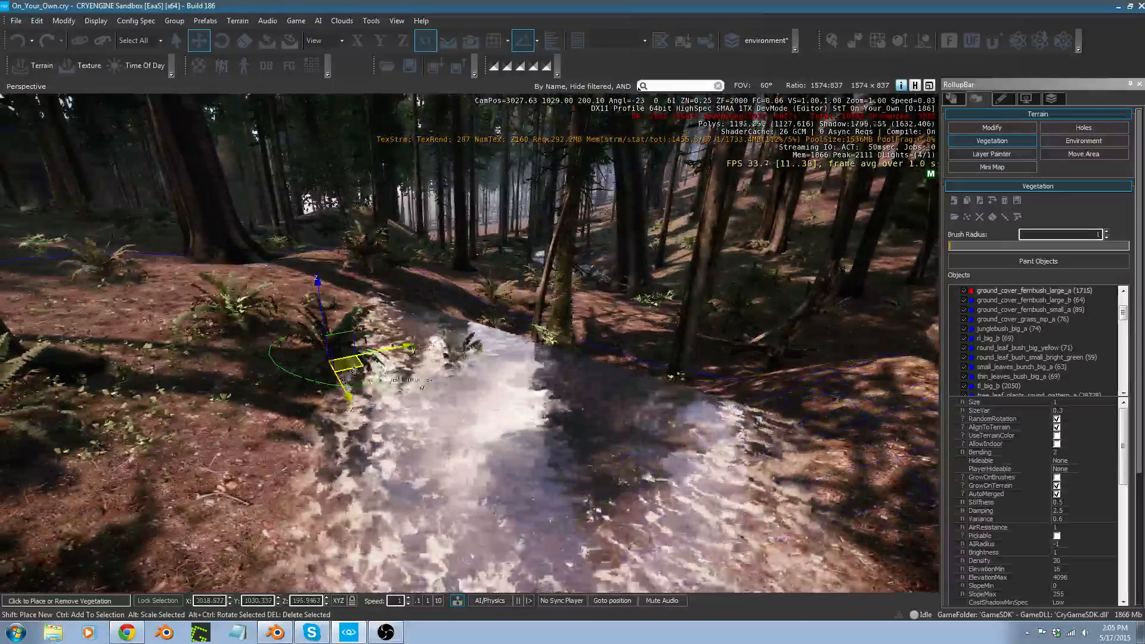
pyautogui.moveTo(354, 371); pyautogui.dragTo(223, 374)
pyautogui.moveTo(479, 448); pyautogui.dragTo(319, 340)
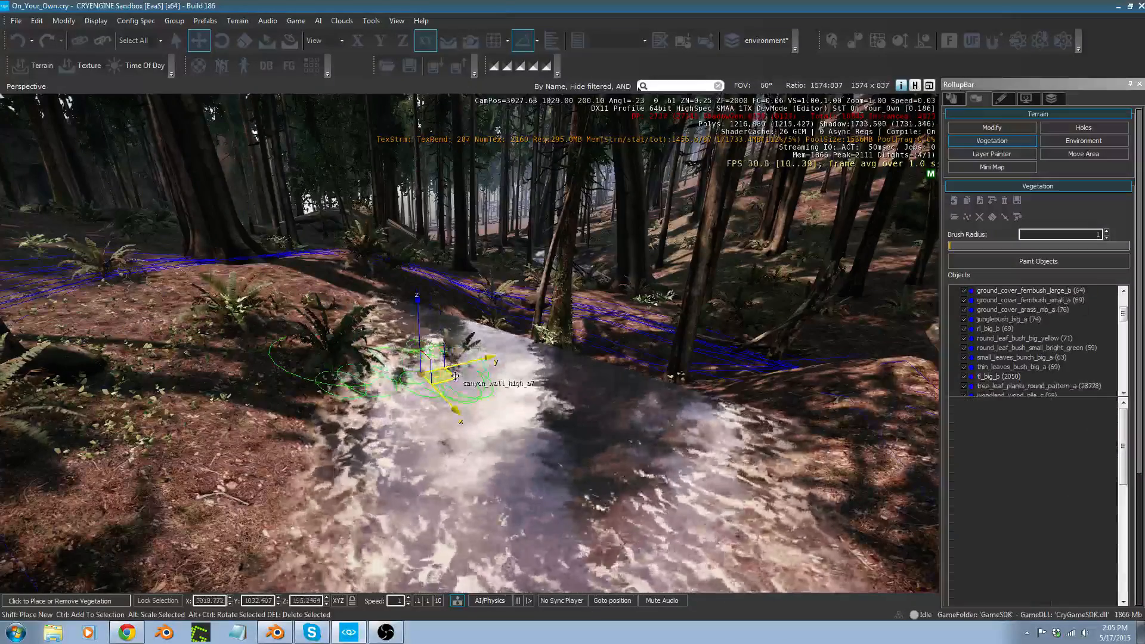
pyautogui.moveTo(455, 376); pyautogui.dragTo(263, 398)
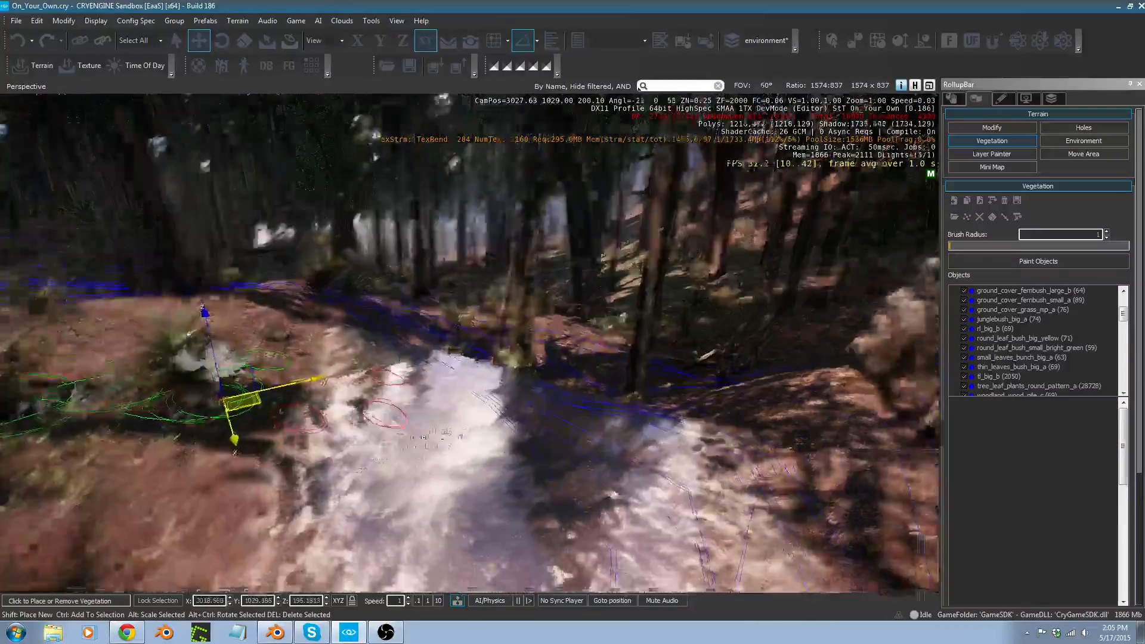
# Reactivate vegetation editing and move the spruce_big_b tree standing in the stream near the waterfall onto the far bank.
pyautogui.moveTo(388, 436); pyautogui.dragTo(396, 384, button='right')
pyautogui.press('w')
pyautogui.press('s')
pyautogui.press('w')
pyautogui.press('w')
pyautogui.press('s')
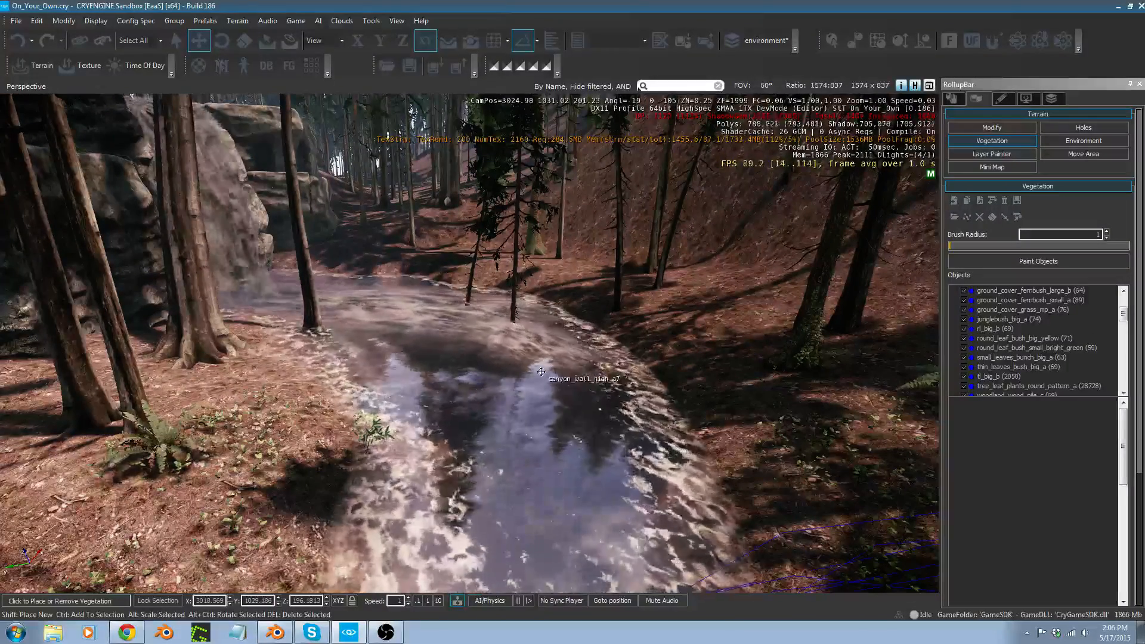
pyautogui.moveTo(541, 372); pyautogui.dragTo(534, 369, button='right')
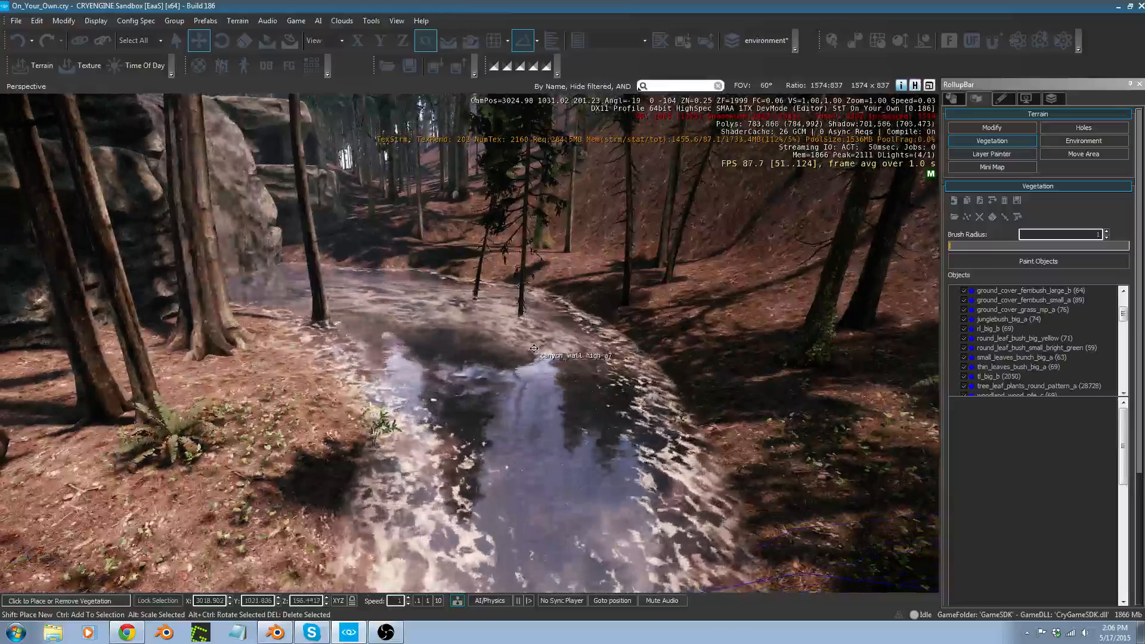
pyautogui.press('Escape')
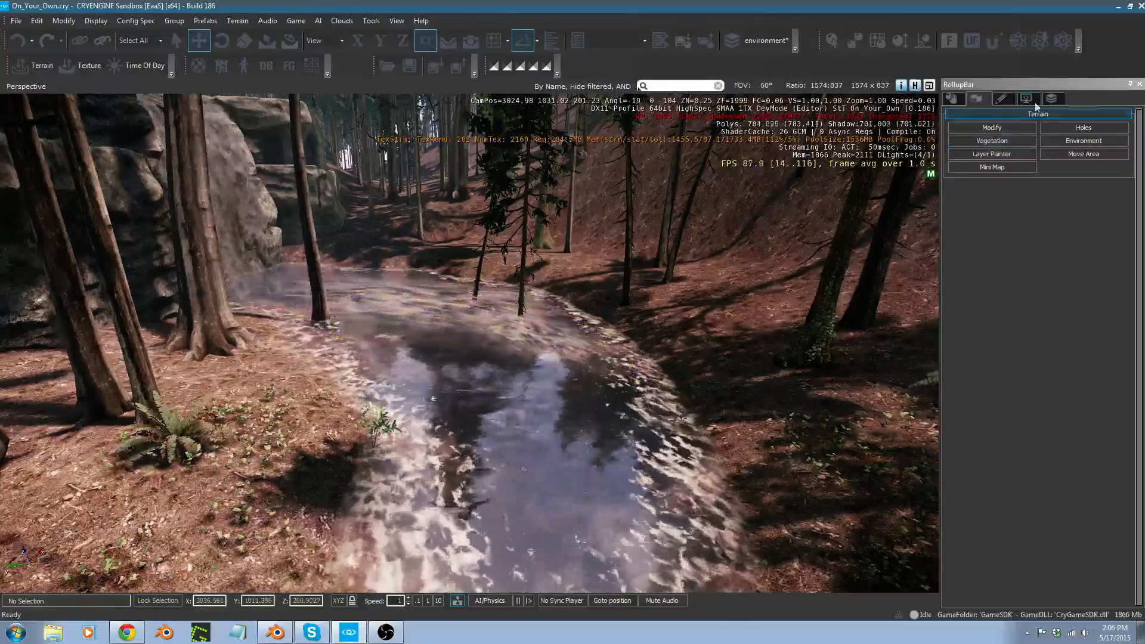
pyautogui.click(992, 141)
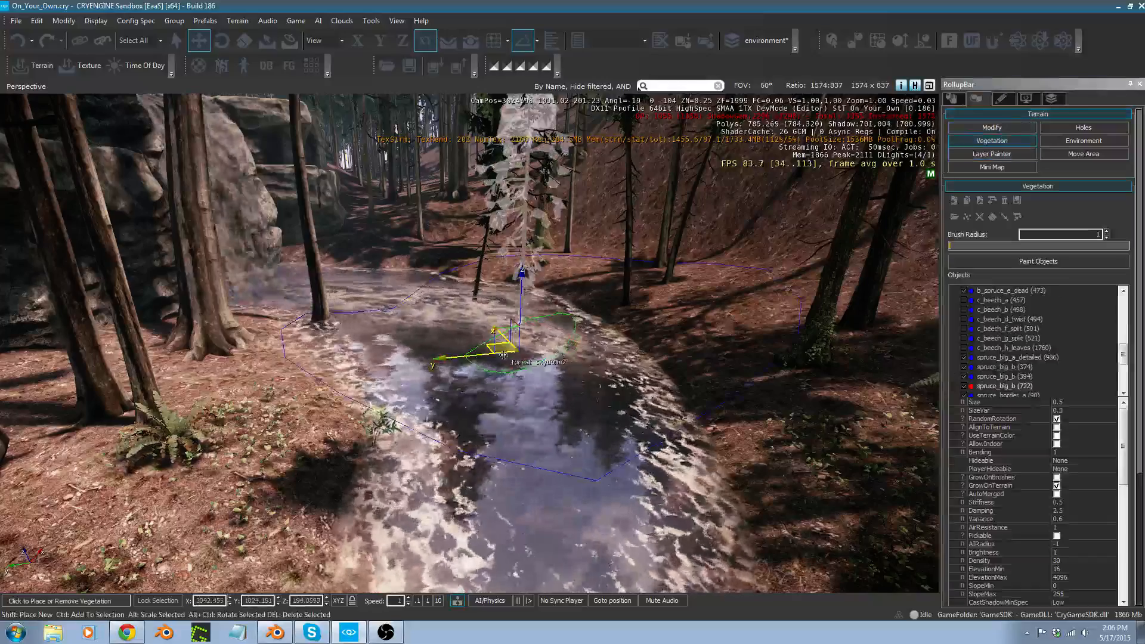
pyautogui.click(580, 310)
pyautogui.moveTo(521, 317); pyautogui.dragTo(553, 313)
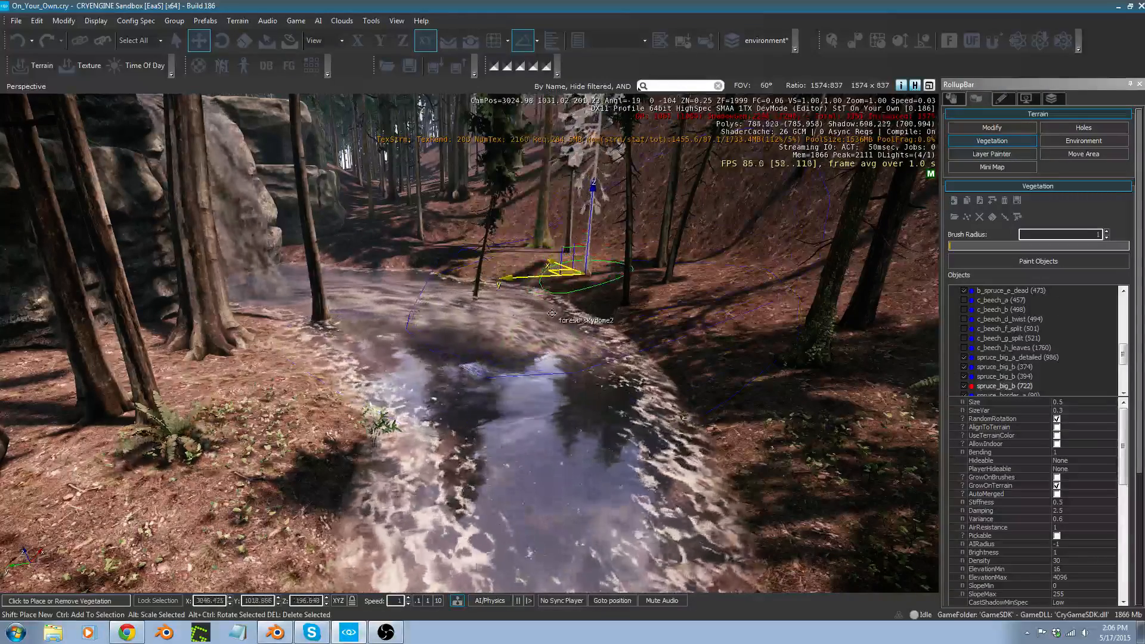
# Move the b_spruce_d_leaning tree out of the stream onto the wooded slope opposite the waterfall rocks.
pyautogui.click(472, 295)
pyautogui.click(479, 284)
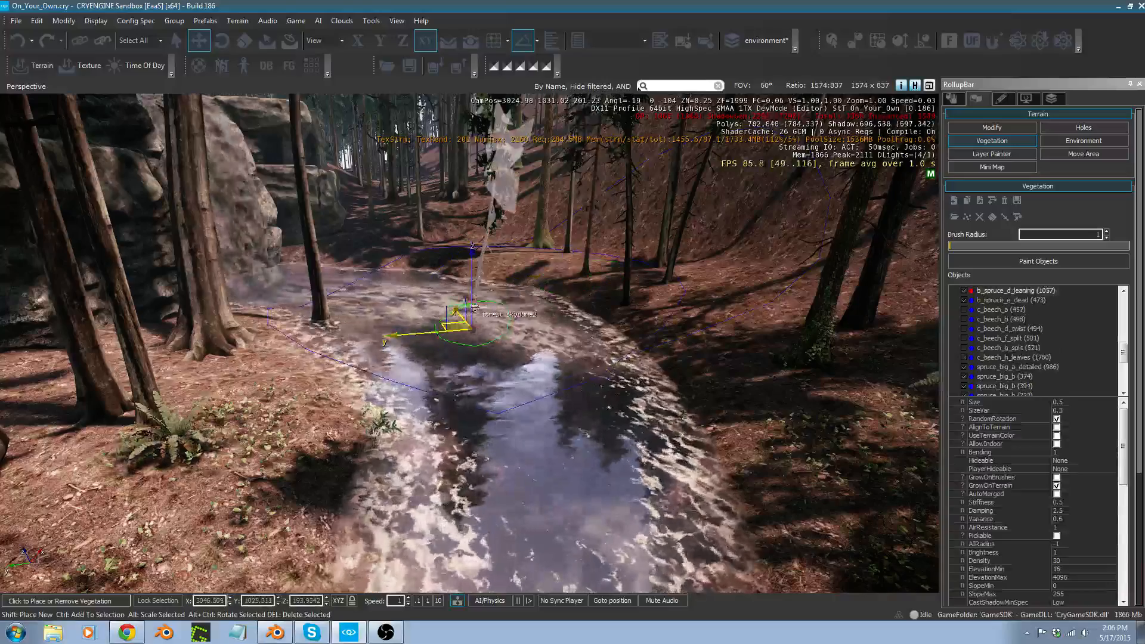
pyautogui.moveTo(479, 286); pyautogui.dragTo(665, 365)
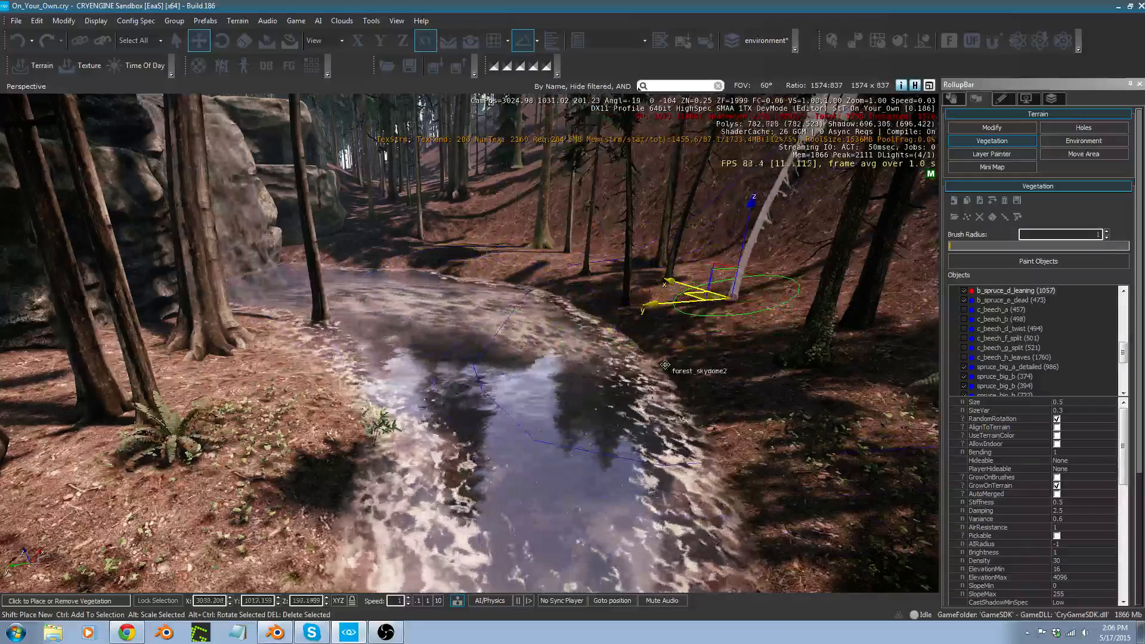
# Move the b_beech_c_leaves tree from the water's edge near the waterfall across the stream to the far bank.
pyautogui.click(320, 318)
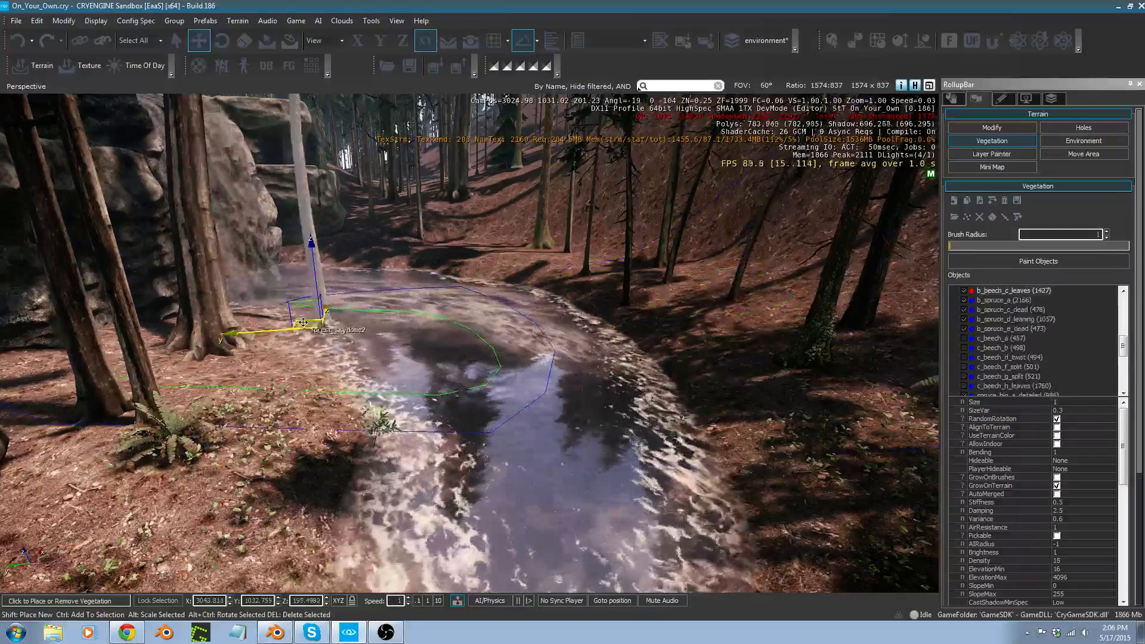
pyautogui.moveTo(303, 323); pyautogui.dragTo(463, 263)
pyautogui.moveTo(485, 359); pyautogui.dragTo(477, 358, button='right')
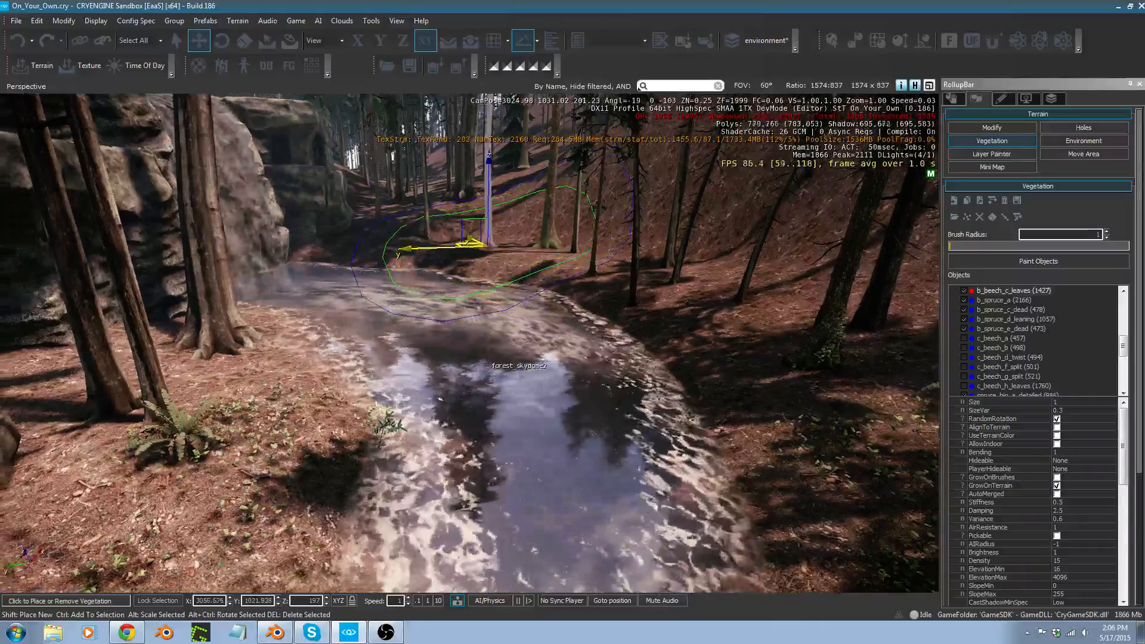
# Raise the riverbank around the tree beside the waterfall with the Rise/Lower terrain brush at height 0.1.
pyautogui.click(992, 127)
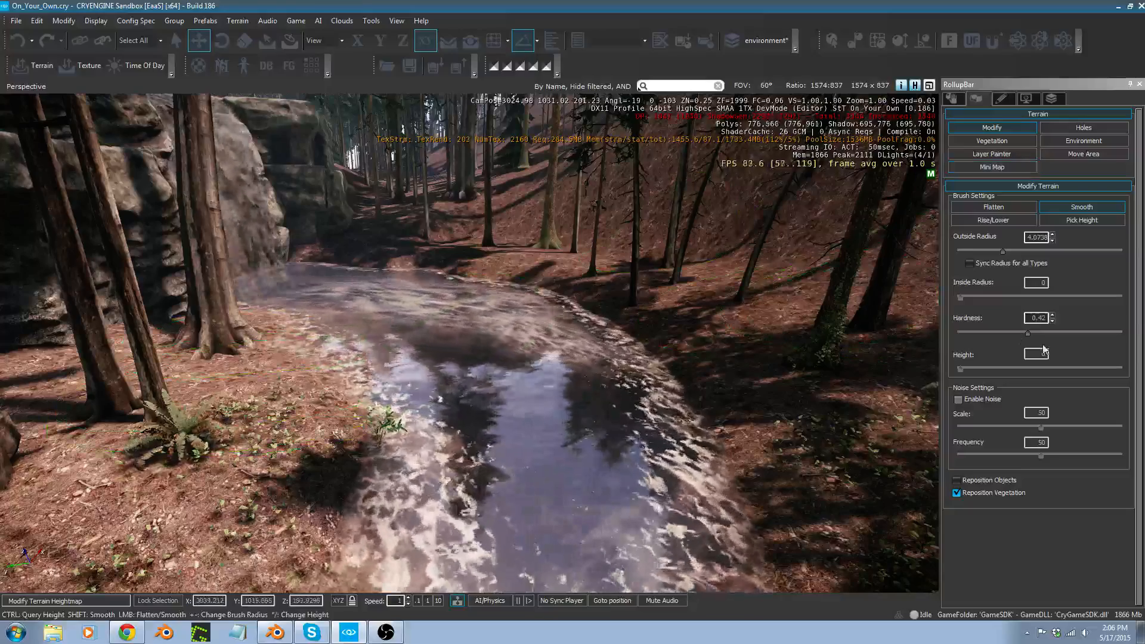
pyautogui.click(1009, 221)
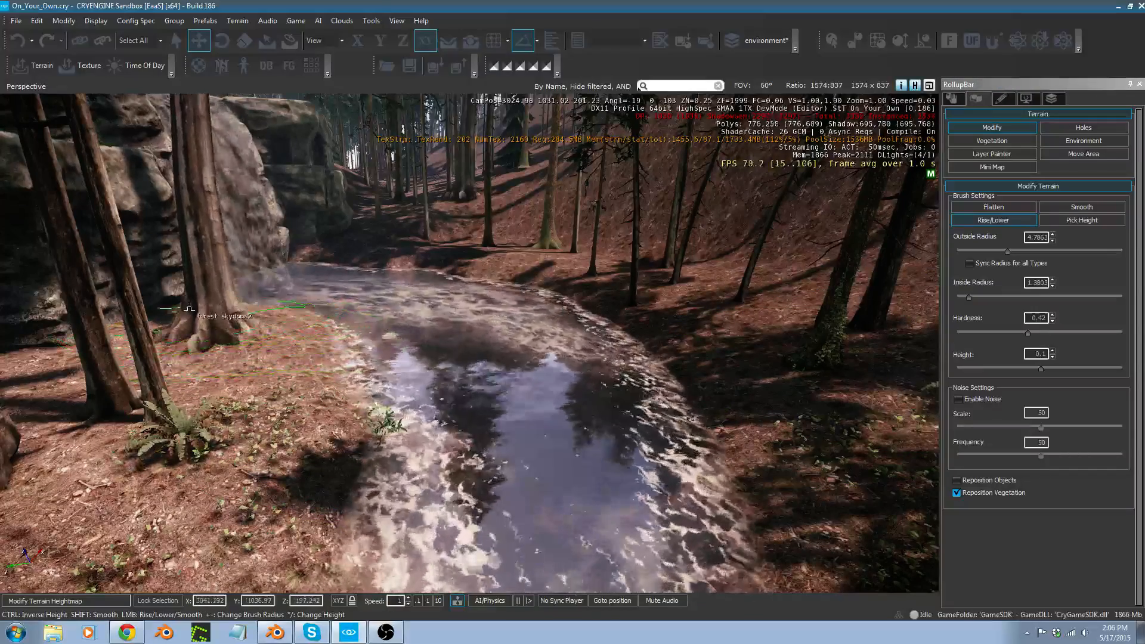
pyautogui.press('w')
pyautogui.moveTo(172, 306); pyautogui.dragTo(172, 350, button='right')
pyautogui.press('d')
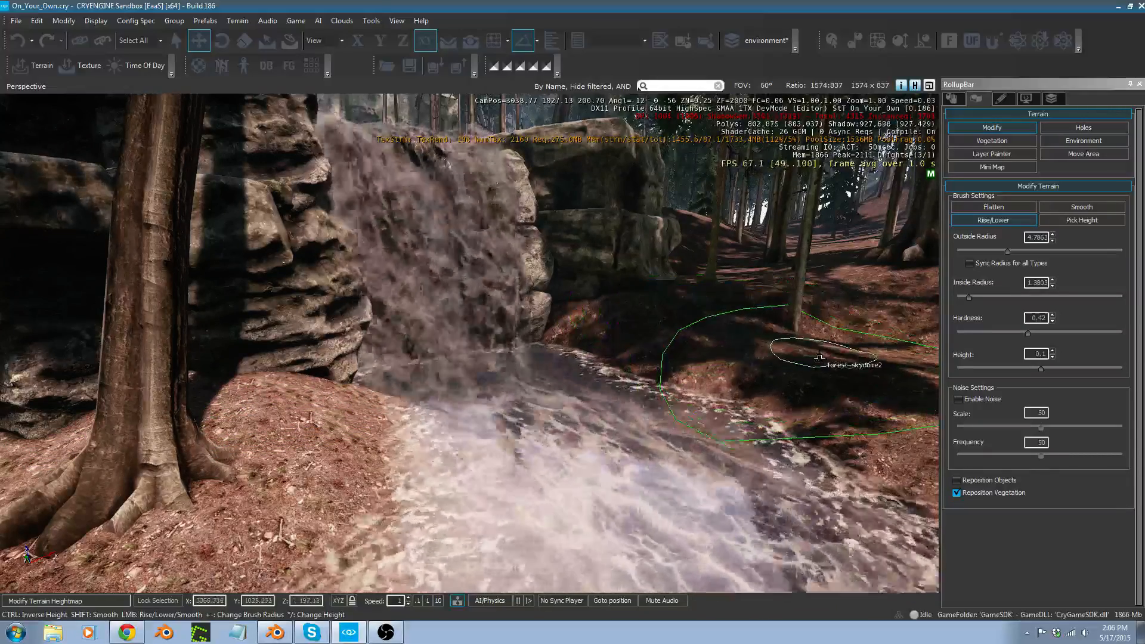
pyautogui.press('s')
pyautogui.moveTo(720, 331)
pyautogui.mouseDown(button='right')
pyautogui.moveTo(725, 323)
pyautogui.moveTo(716, 325)
pyautogui.mouseUp(button='right')
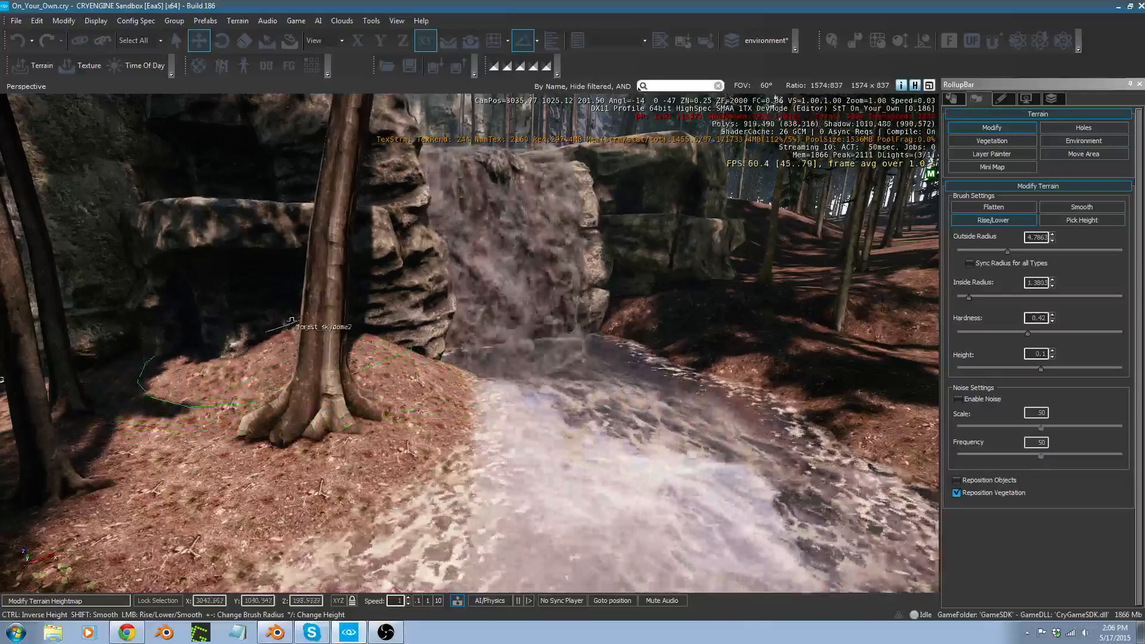
pyautogui.moveTo(343, 329)
pyautogui.mouseDown(button='right')
pyautogui.moveTo(461, 352)
pyautogui.moveTo(486, 460)
pyautogui.moveTo(488, 446)
pyautogui.mouseUp(button='right')
pyautogui.press('s')
pyautogui.press('Escape')
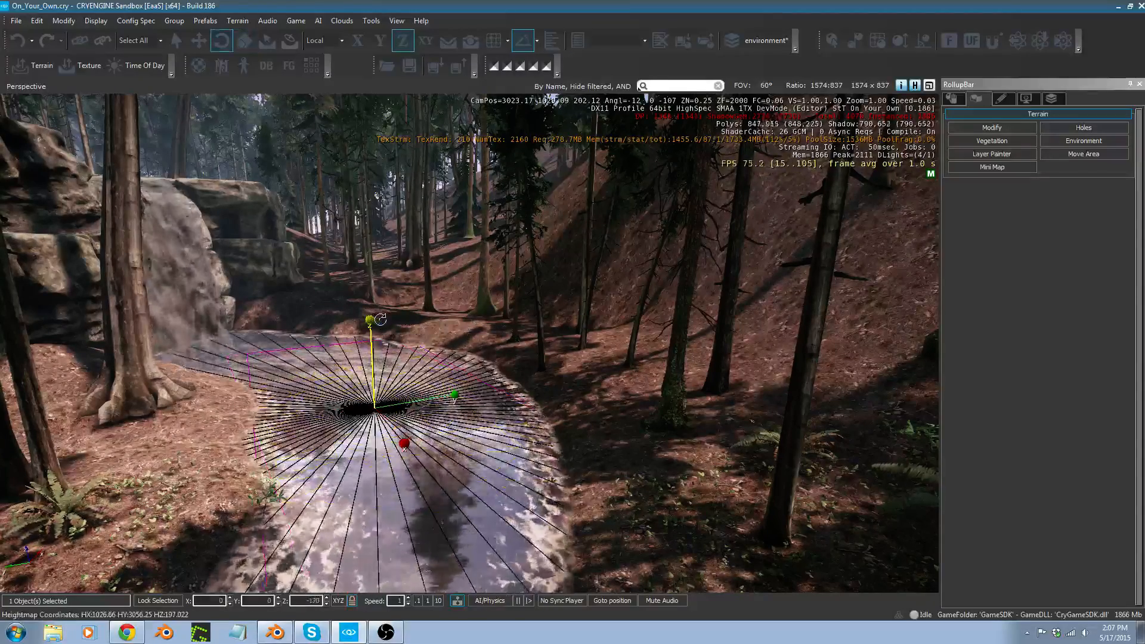
# Rotate the water foam object about its Z axis and move it along the river toward the waterfall's base.
pyautogui.moveTo(416, 431); pyautogui.dragTo(408, 432, button='right')
pyautogui.moveTo(664, 97); pyautogui.dragTo(677, 114, button='right')
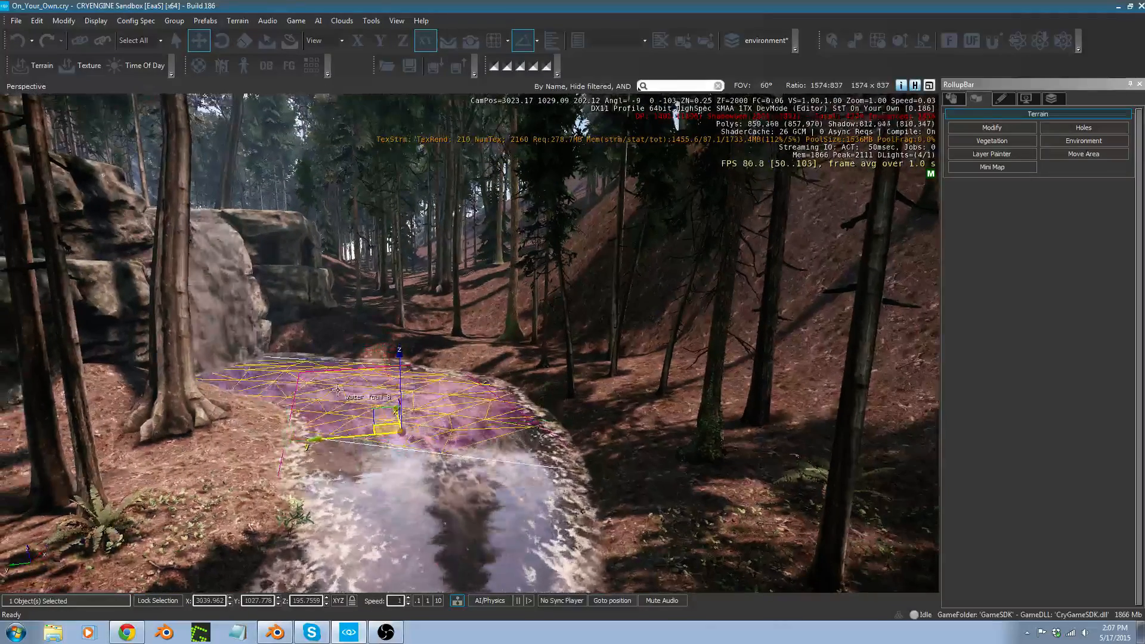
pyautogui.press('w')
pyautogui.moveTo(341, 388); pyautogui.dragTo(352, 392, button='right')
pyautogui.press('d')
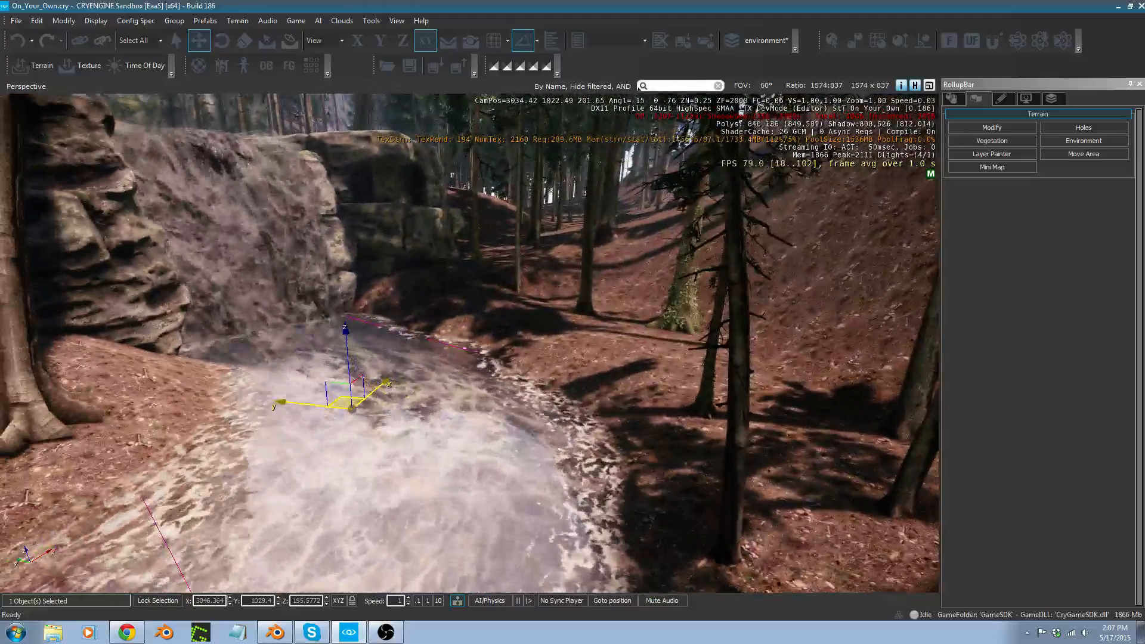
pyautogui.press('2')
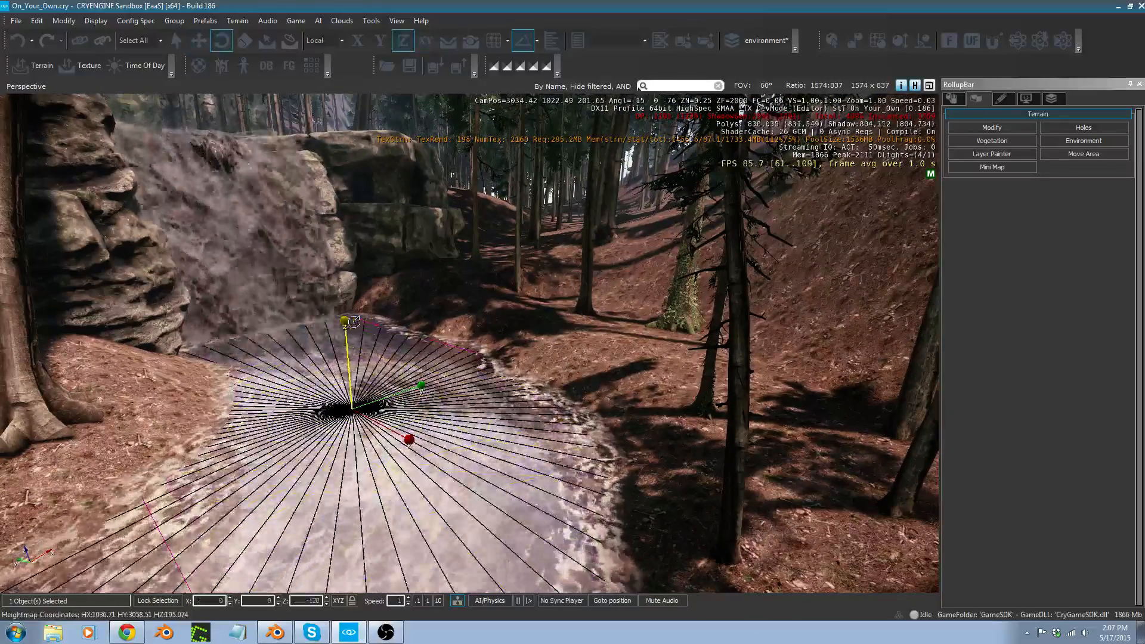
pyautogui.moveTo(370, 322); pyautogui.dragTo(354, 328)
pyautogui.press('1')
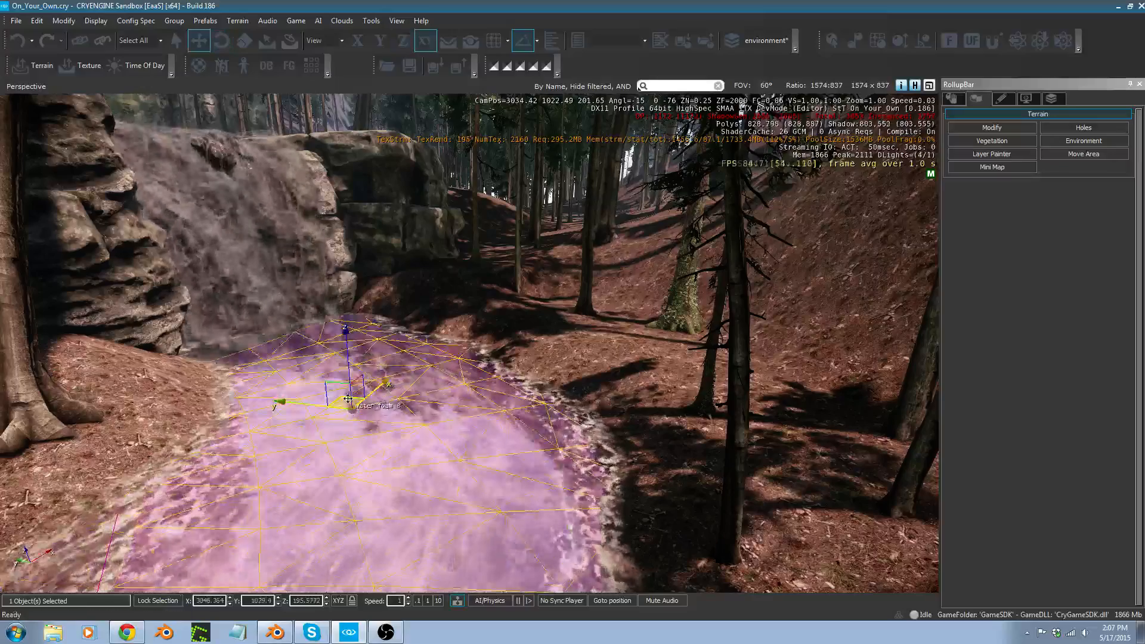
pyautogui.moveTo(345, 397); pyautogui.dragTo(309, 365)
# Scale down the water foam object and move it up against the foot of the waterfall.
pyautogui.press('3')
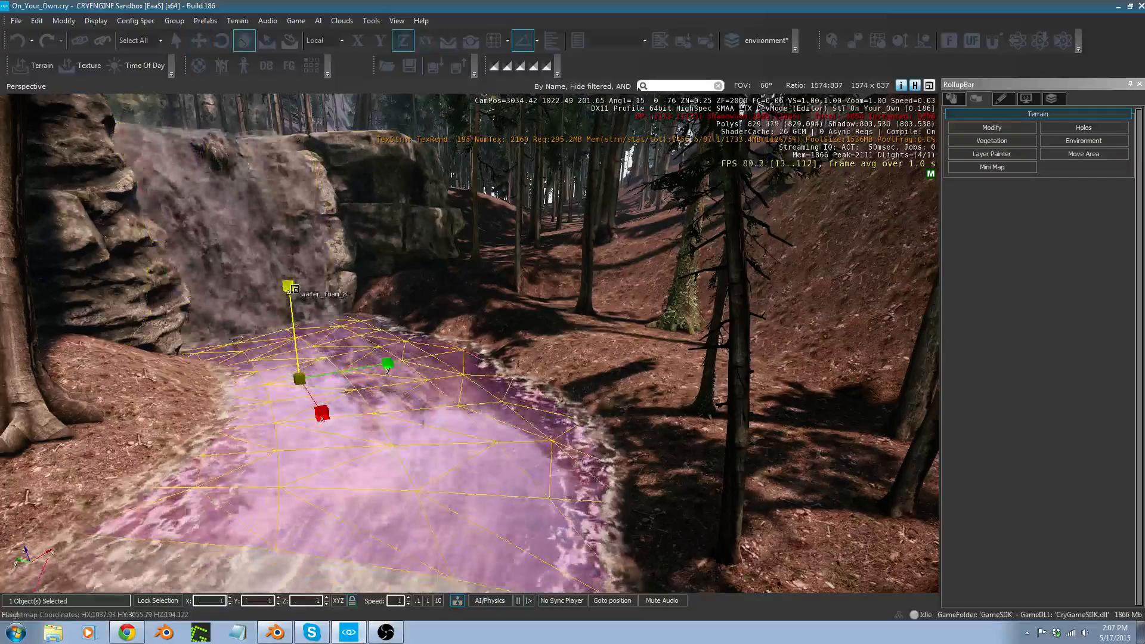
pyautogui.click(302, 369)
pyautogui.press('1')
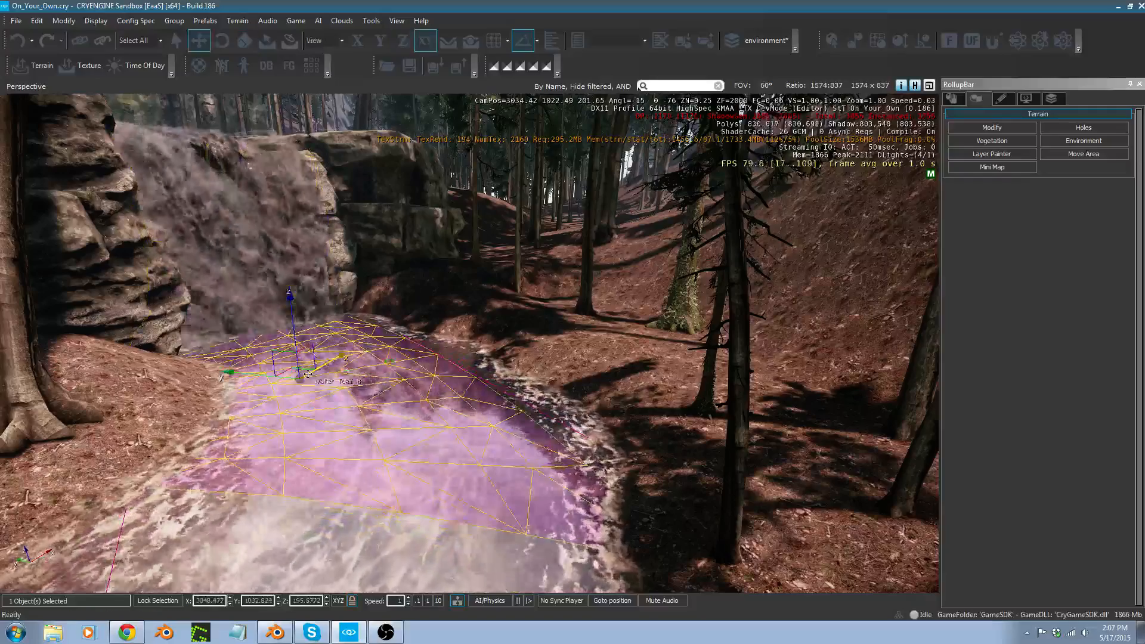
pyautogui.moveTo(301, 368); pyautogui.dragTo(317, 351)
pyautogui.moveTo(317, 351); pyautogui.dragTo(366, 340, button='right')
pyautogui.press('s')
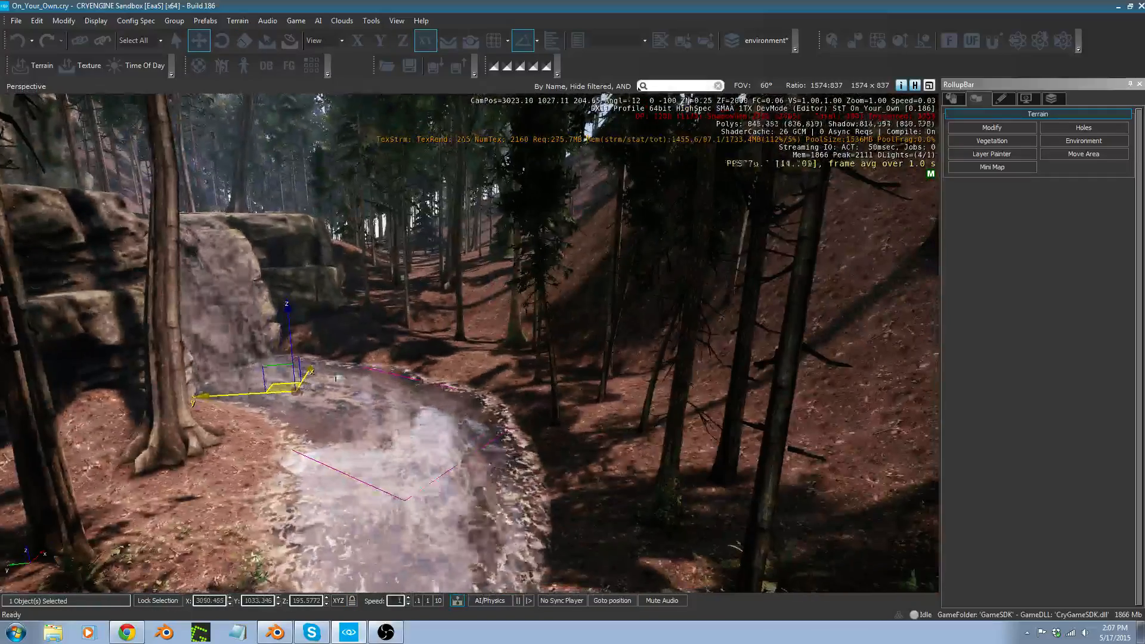
# Switch to vegetation editing, select the plants and trees on the bank at the river's cut-off end, and move them out of the river's path.
pyautogui.moveTo(305, 378); pyautogui.dragTo(306, 389, button='right')
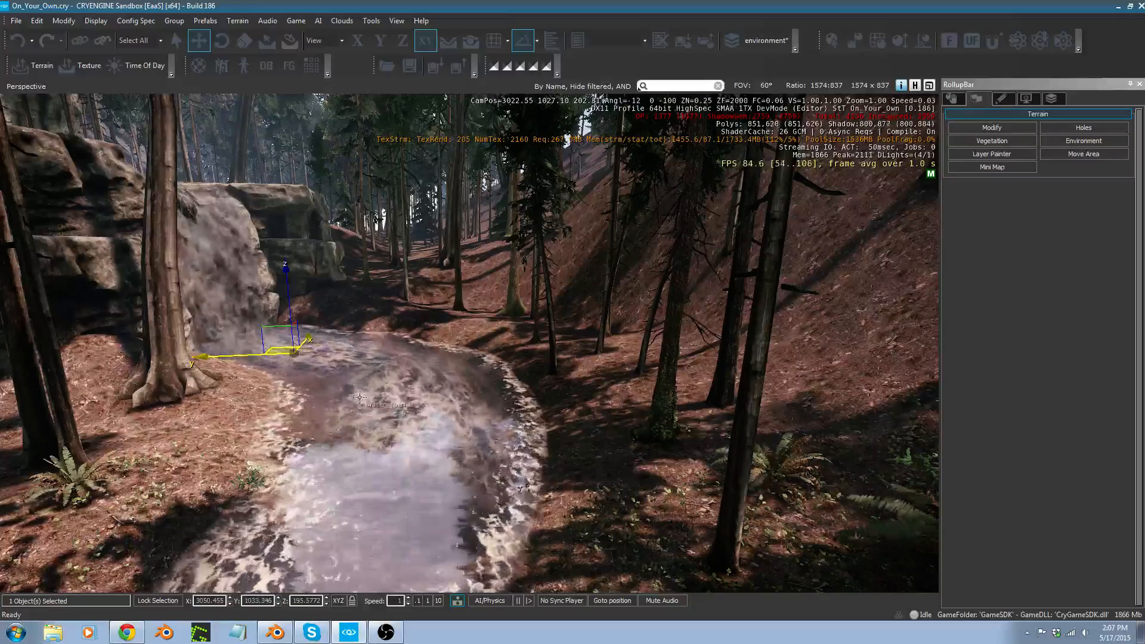
pyautogui.moveTo(345, 401)
pyautogui.mouseDown(button='middle')
pyautogui.moveTo(337, 419)
pyautogui.moveTo(359, 397)
pyautogui.mouseUp(button='middle')
pyautogui.scroll(-1, 360, 397)
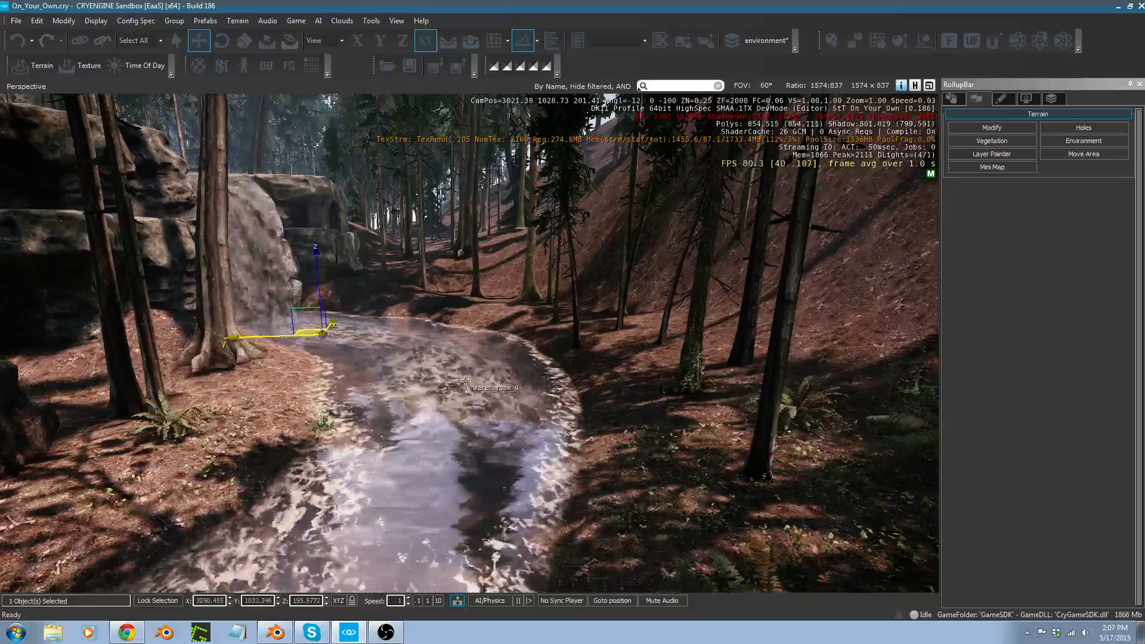
pyautogui.moveTo(360, 397); pyautogui.dragTo(222, 421, button='right')
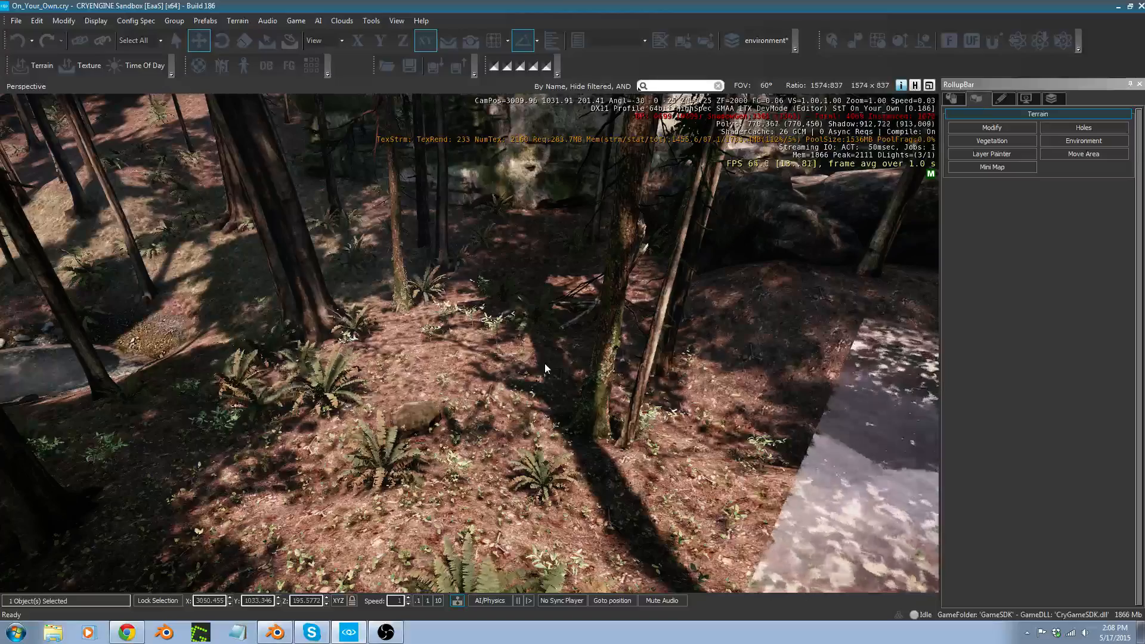
pyautogui.moveTo(546, 368); pyautogui.dragTo(605, 386, button='right')
pyautogui.click(992, 128)
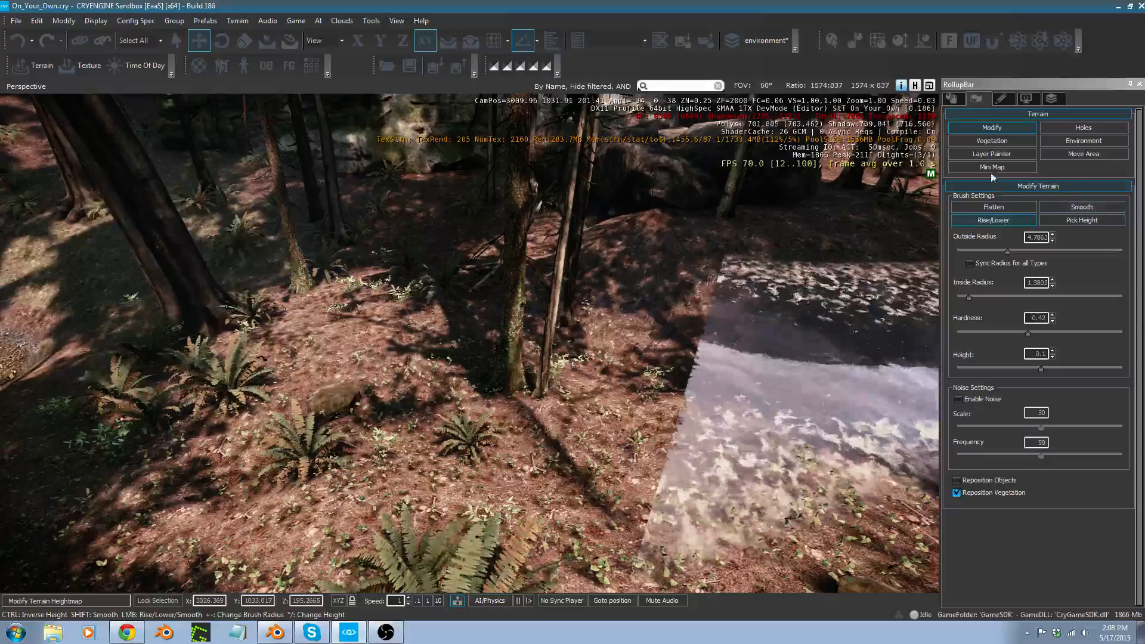
pyautogui.click(992, 141)
pyautogui.click(441, 382)
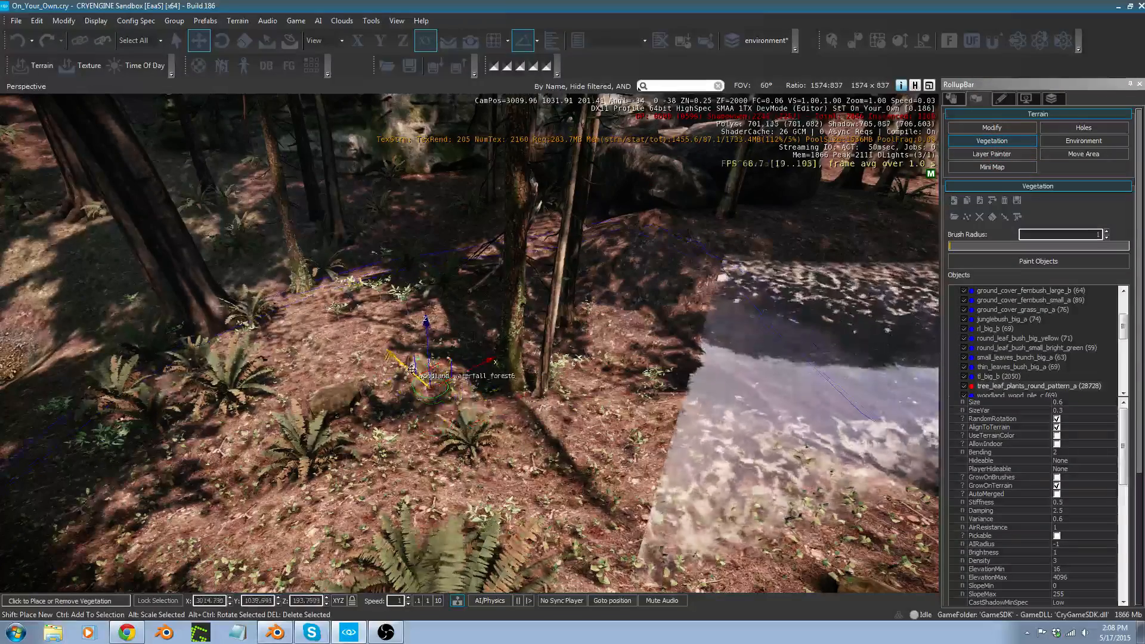
pyautogui.click(459, 439)
pyautogui.click(474, 401)
pyautogui.moveTo(545, 375); pyautogui.dragTo(596, 334, button='right')
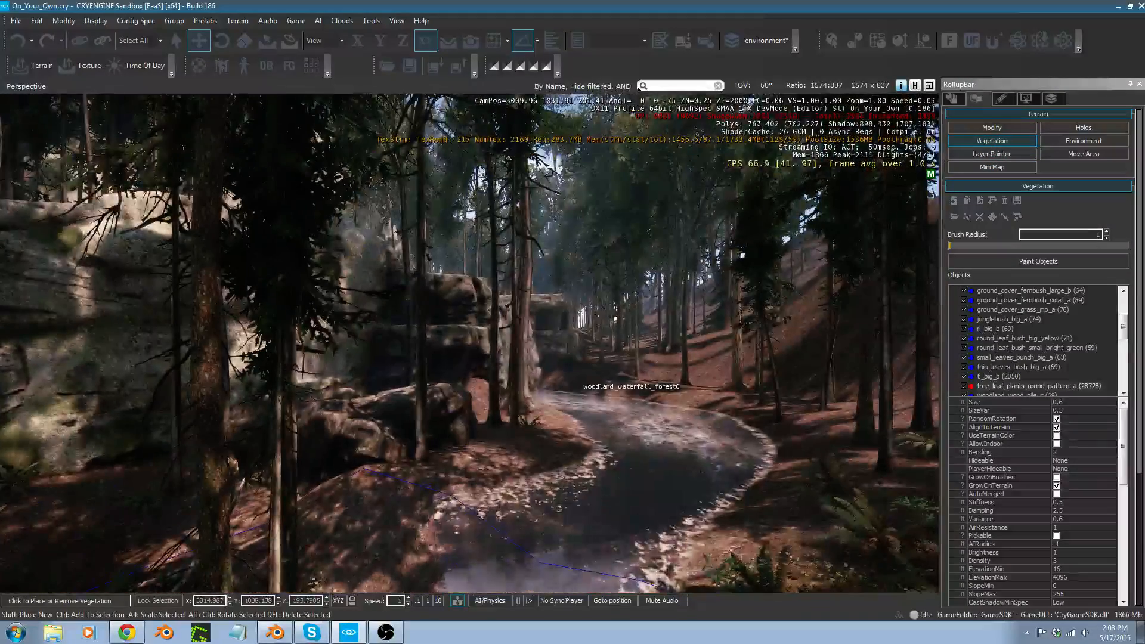
pyautogui.moveTo(496, 352); pyautogui.dragTo(577, 446, button='right')
pyautogui.click(484, 388)
pyautogui.click(605, 429)
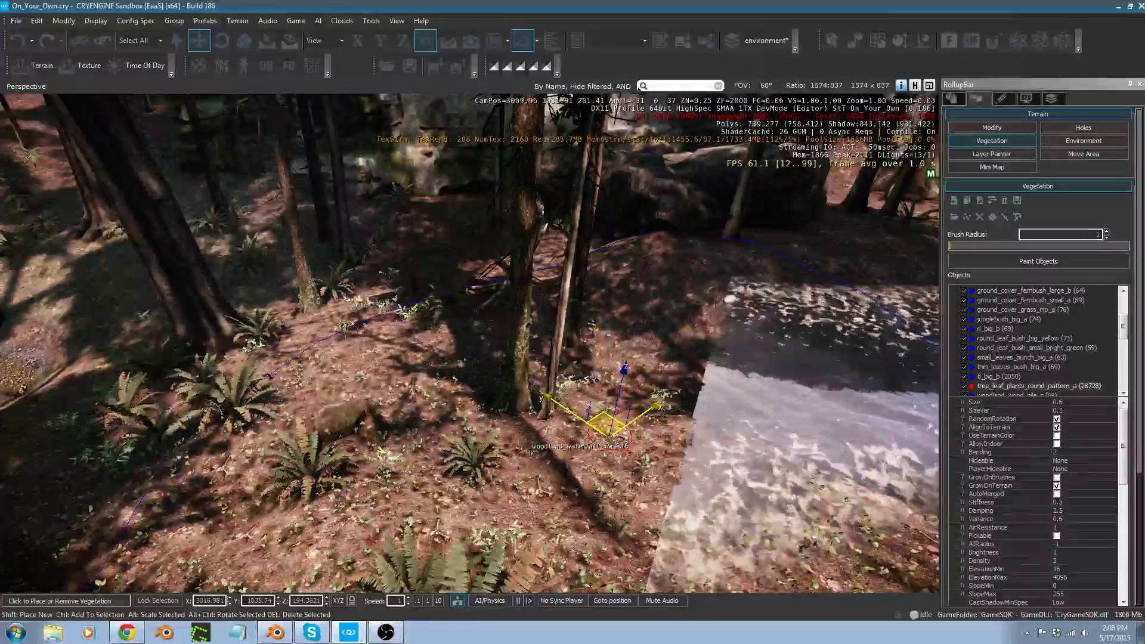
pyautogui.click(476, 438)
pyautogui.click(427, 395)
pyautogui.moveTo(551, 467); pyautogui.dragTo(127, 298)
# Select the ferns and leafy plants on the forest floor behind the river's end and move them aside.
pyautogui.moveTo(275, 327); pyautogui.dragTo(276, 324, button='right')
pyautogui.press('s')
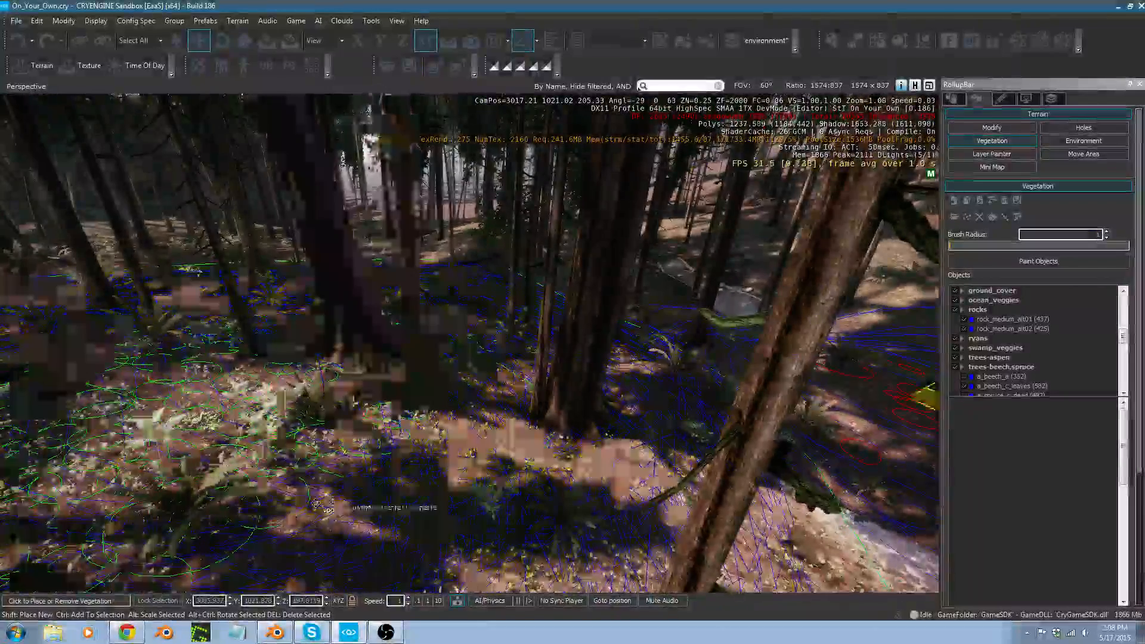
pyautogui.moveTo(316, 504); pyautogui.dragTo(513, 503, button='right')
pyautogui.press('a')
pyautogui.press('w')
pyautogui.moveTo(352, 503); pyautogui.dragTo(399, 505, button='right')
pyautogui.press('a')
pyautogui.moveTo(365, 436); pyautogui.dragTo(549, 435, button='right')
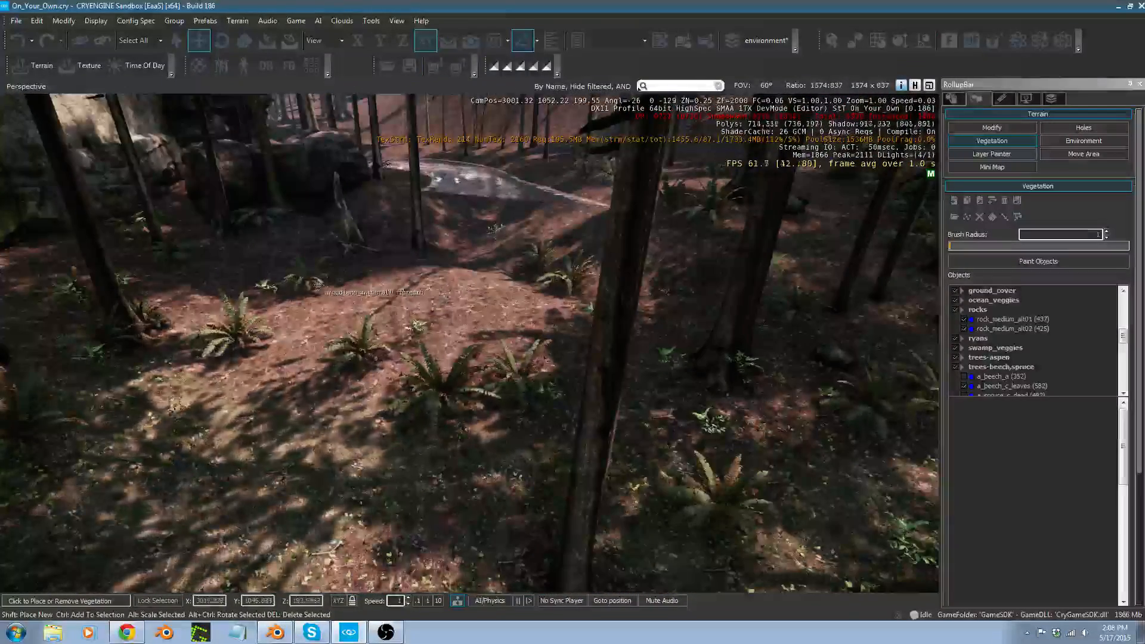
pyautogui.click(411, 429)
pyautogui.click(370, 439)
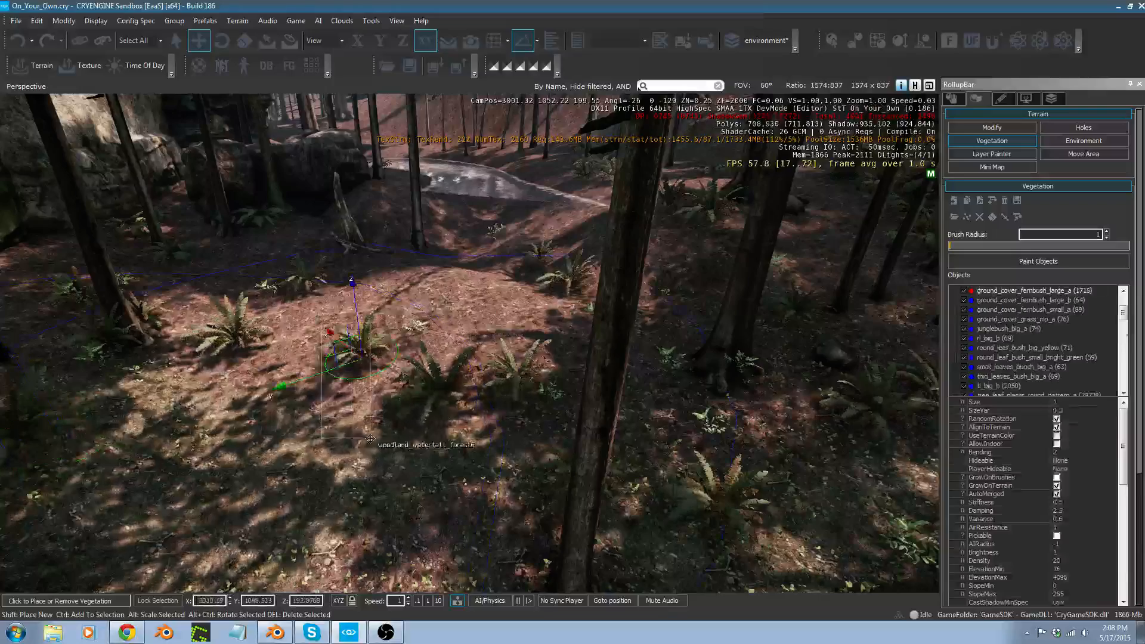
pyautogui.moveTo(554, 526); pyautogui.dragTo(555, 527)
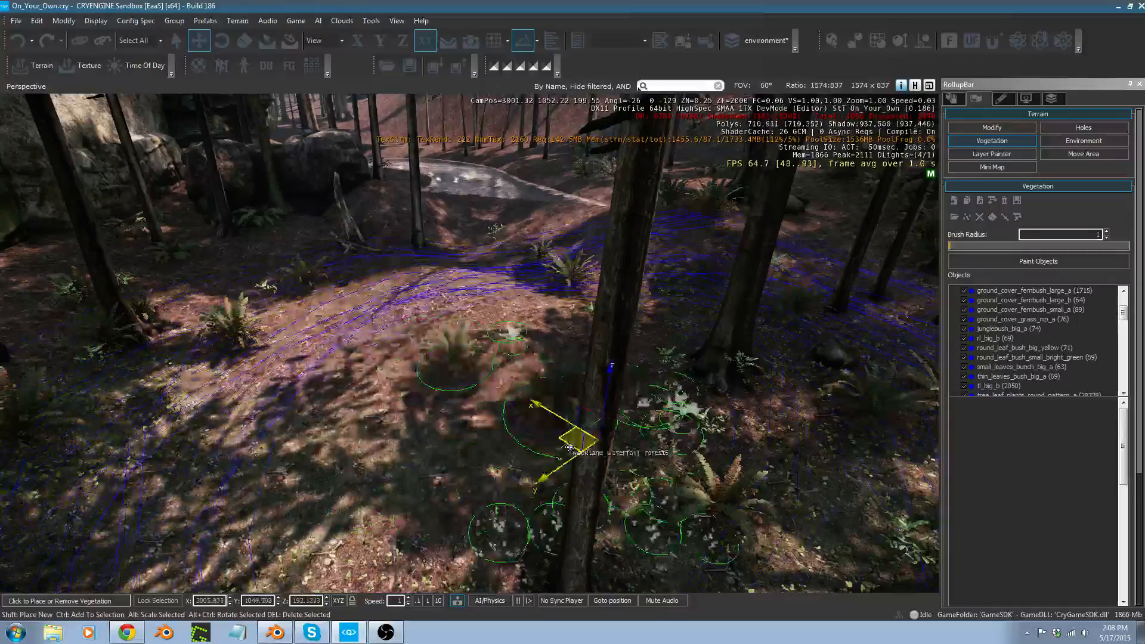
# Box-select the remaining plants on the mound at the river's end and move them toward the tree group beside it.
pyautogui.moveTo(480, 341); pyautogui.dragTo(568, 315, button='right')
pyautogui.press('a')
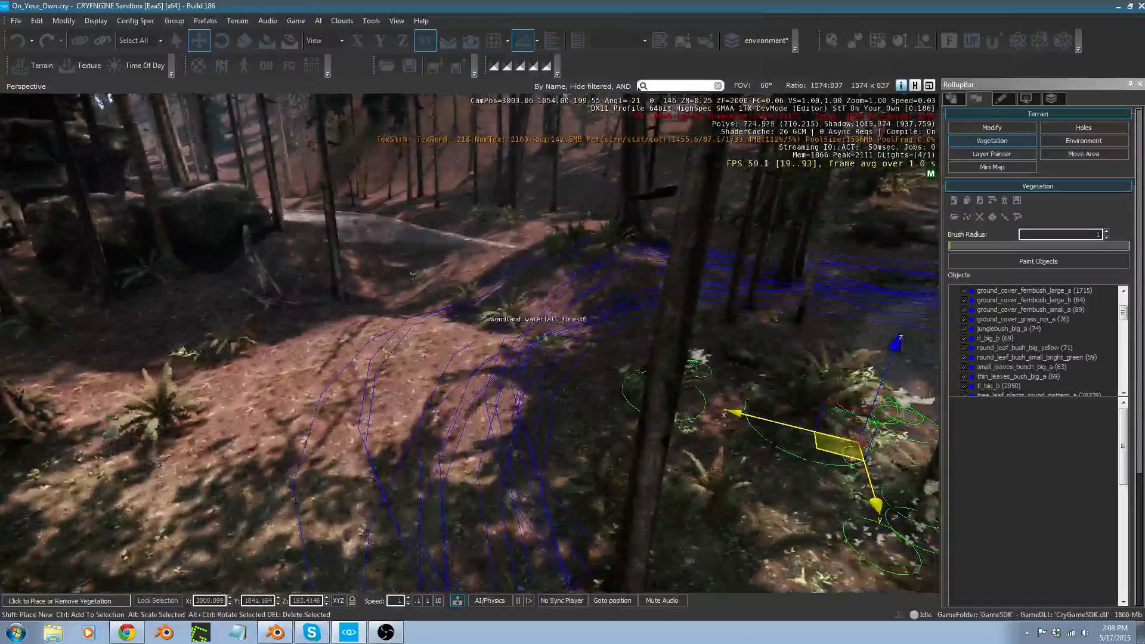
pyautogui.moveTo(389, 272); pyautogui.dragTo(512, 362)
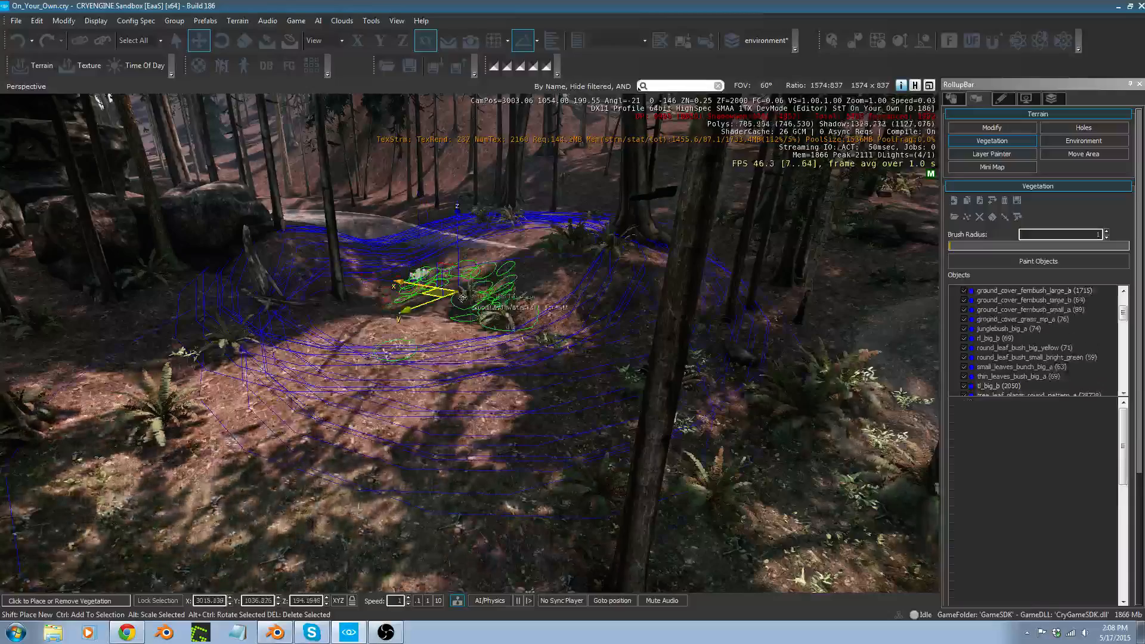
pyautogui.moveTo(682, 319); pyautogui.dragTo(797, 314)
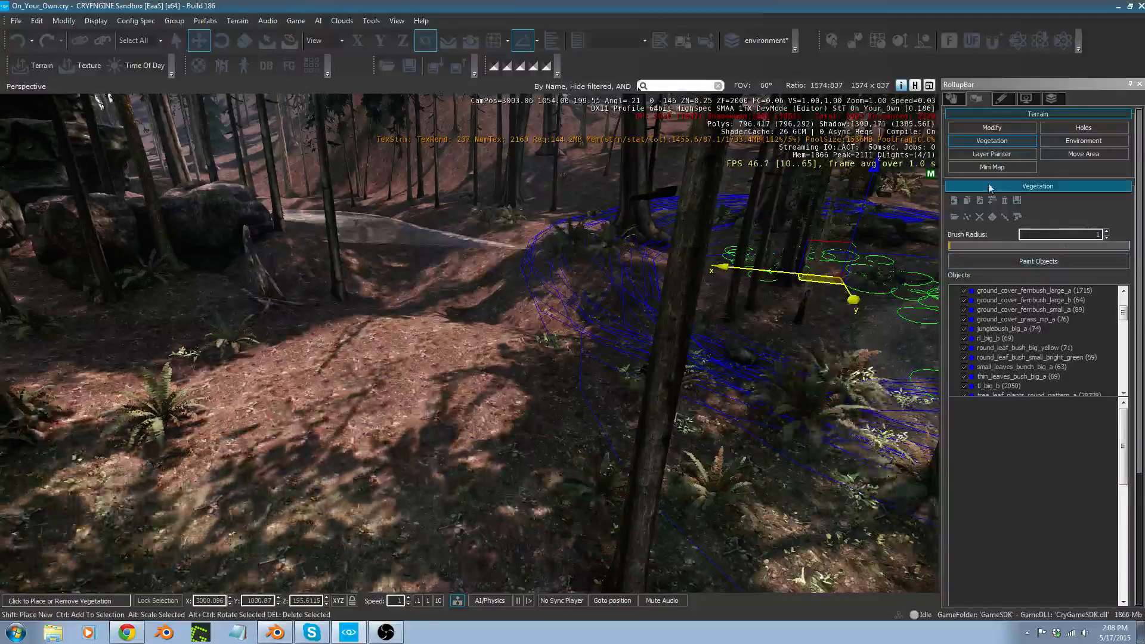
# Return to terrain modification and smooth the cleared mound at the river's end with the Smooth brush.
pyautogui.click(992, 127)
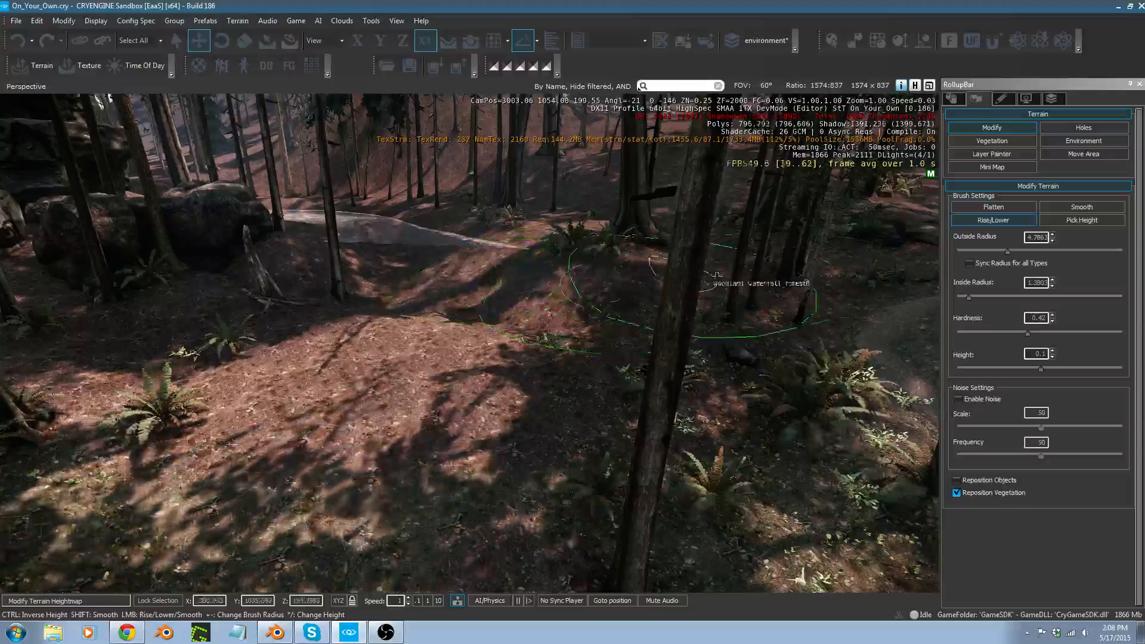
pyautogui.press('shift')
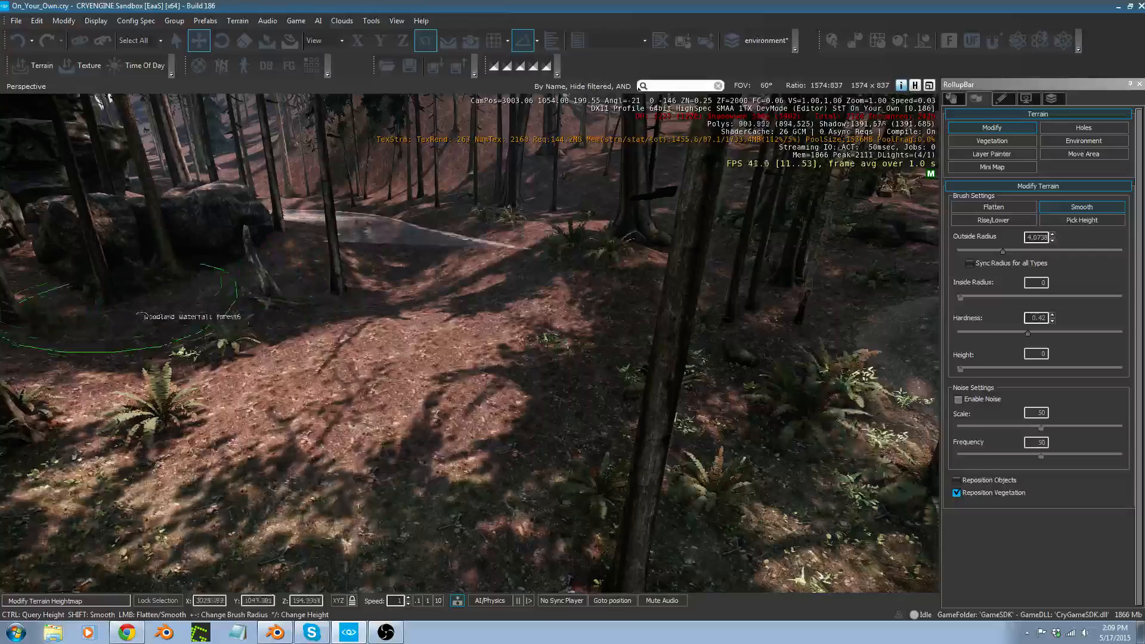
pyautogui.press('w')
pyautogui.moveTo(142, 317); pyautogui.dragTo(247, 324, button='right')
pyautogui.press('d')
pyautogui.press('w')
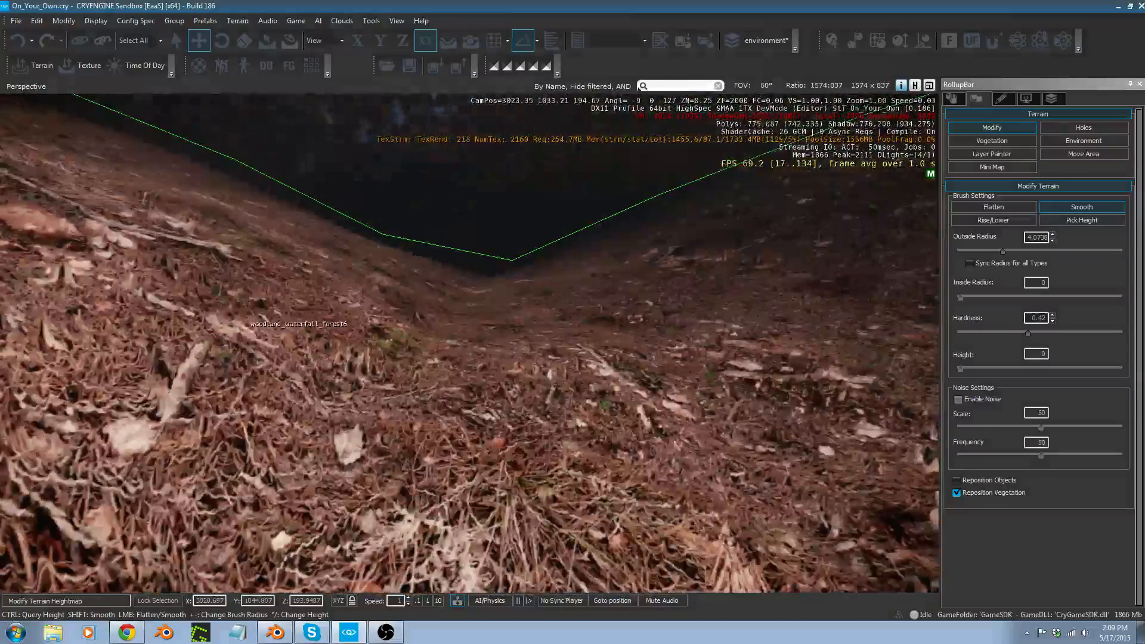
# Smooth the bank below the rocks at the river's end so the water extends further along its channel.
pyautogui.moveTo(248, 324); pyautogui.dragTo(247, 323, button='middle')
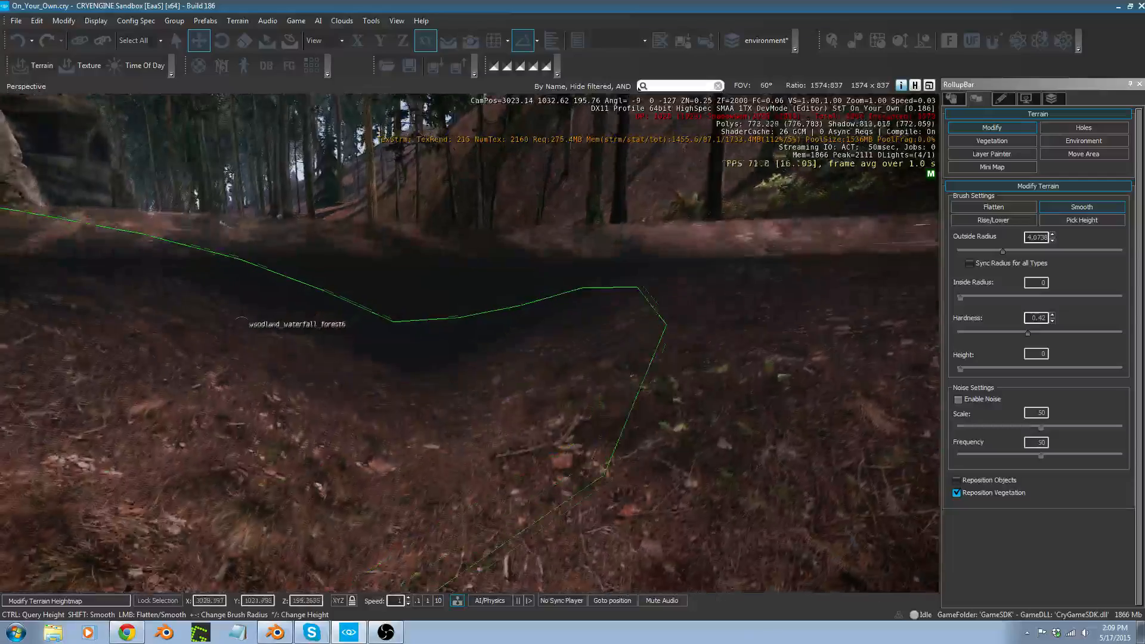
pyautogui.press('s')
pyautogui.moveTo(241, 322); pyautogui.dragTo(241, 322, button='right')
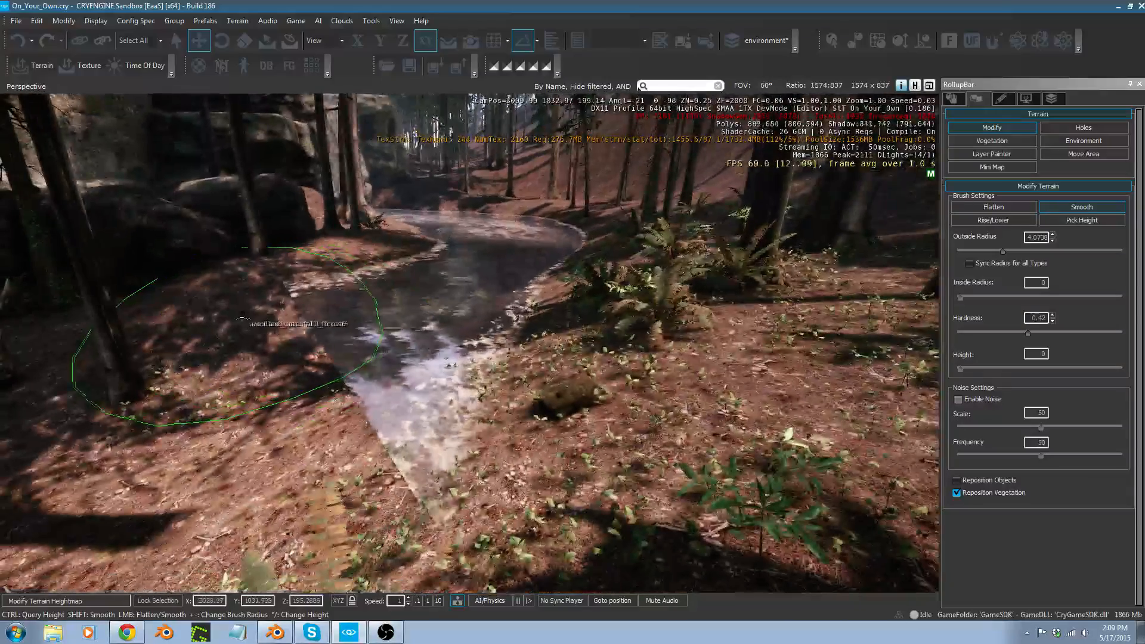
pyautogui.moveTo(335, 320); pyautogui.dragTo(336, 323, button='right')
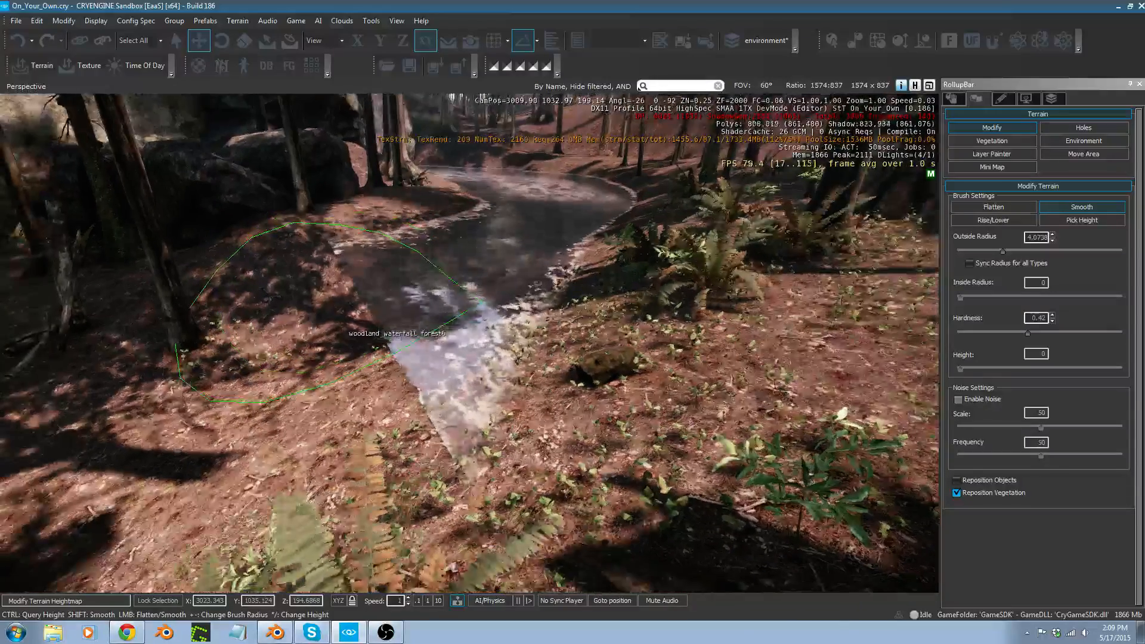
pyautogui.moveTo(336, 322); pyautogui.dragTo(379, 313, button='middle')
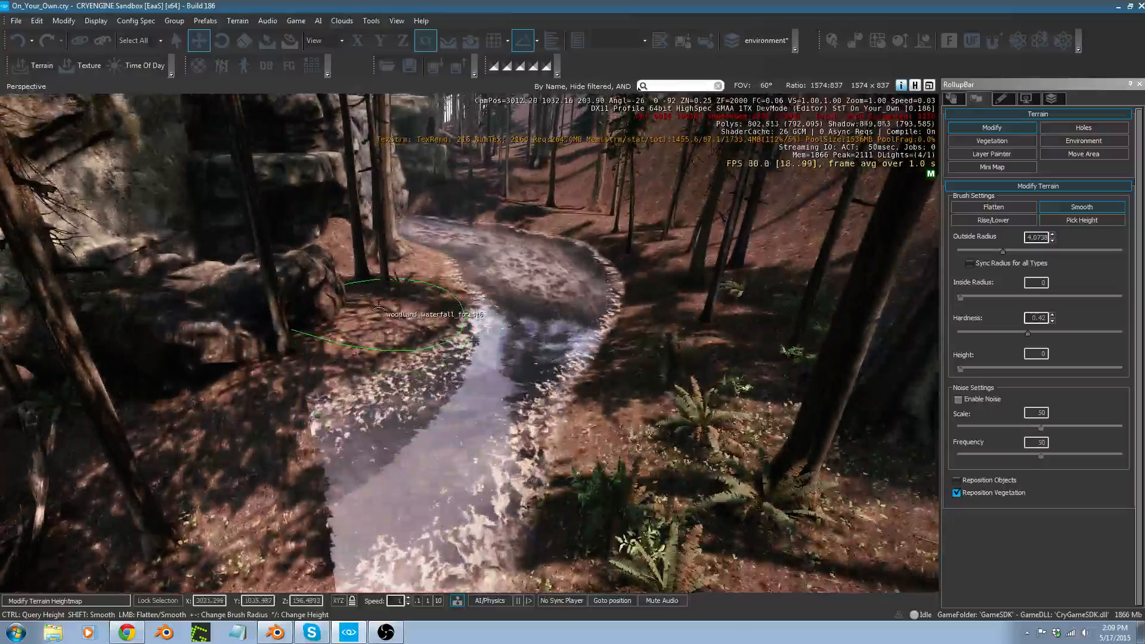
pyautogui.press('w')
pyautogui.moveTo(401, 310); pyautogui.dragTo(416, 309, button='right')
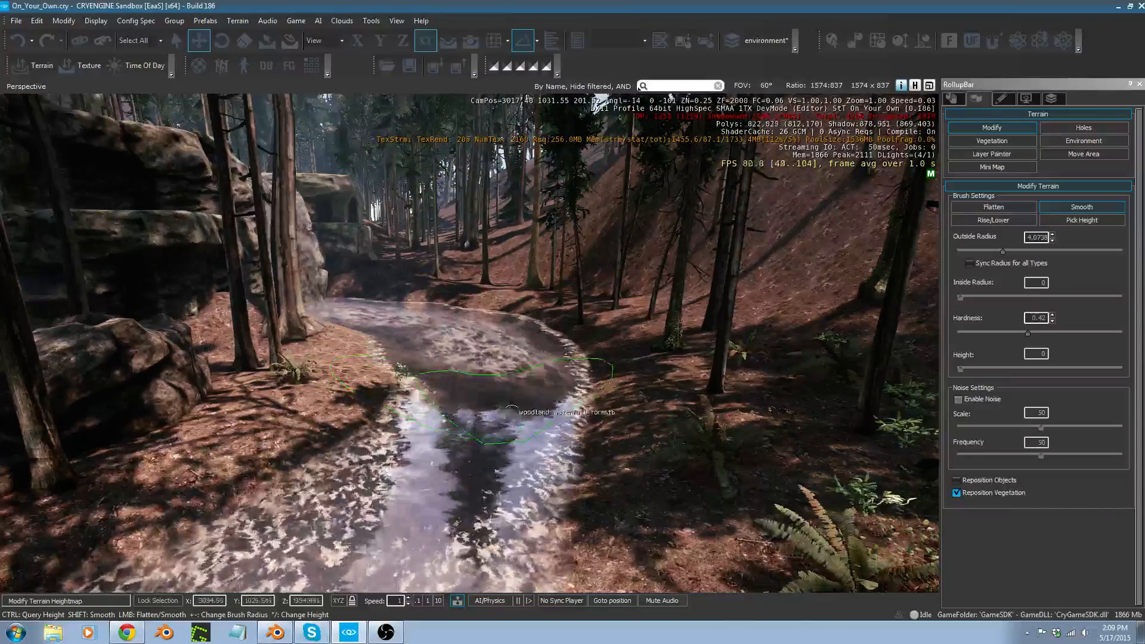
pyautogui.moveTo(471, 400); pyautogui.dragTo(351, 402, button='right')
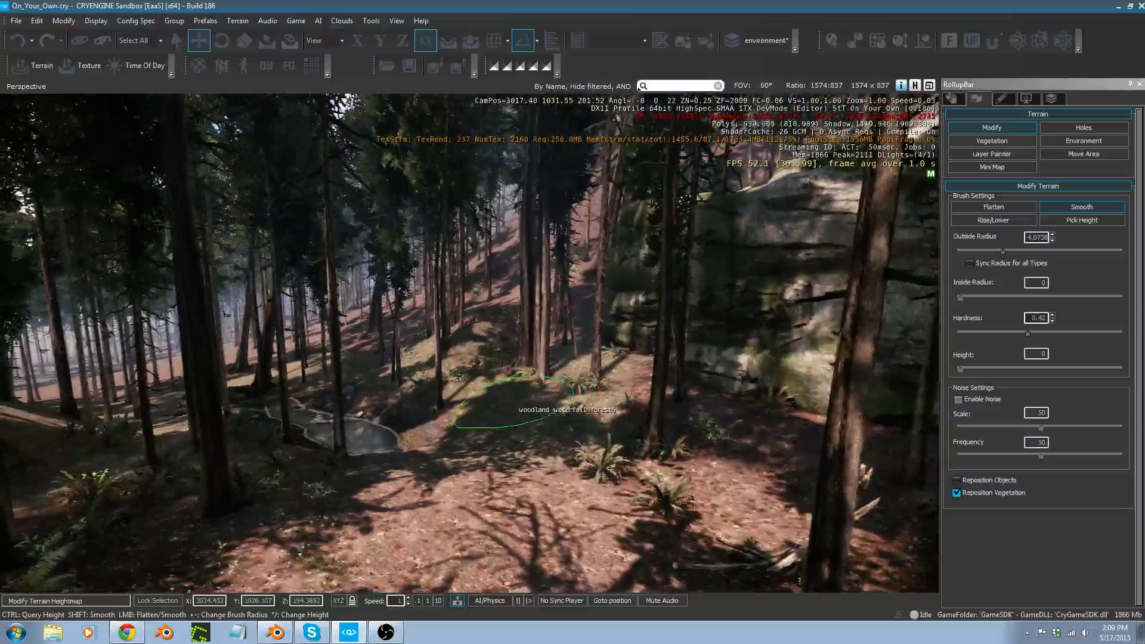
# Leave terrain modification and select the high canyon wall behind the boulders beside the river.
pyautogui.moveTo(513, 402); pyautogui.dragTo(495, 403, button='right')
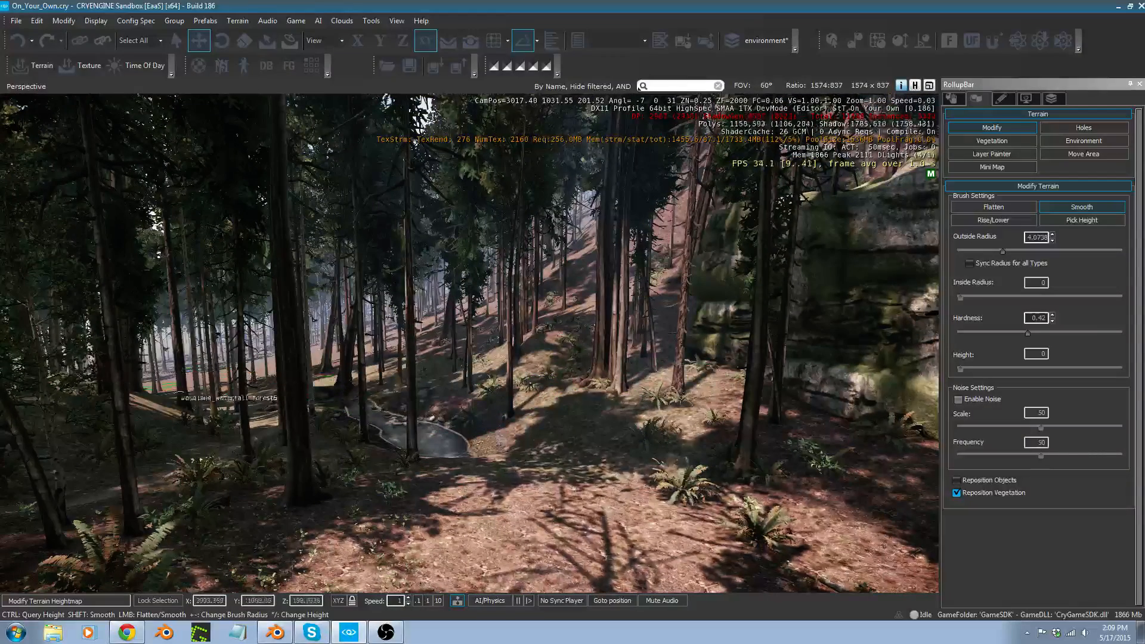
pyautogui.moveTo(419, 440); pyautogui.dragTo(403, 440, button='right')
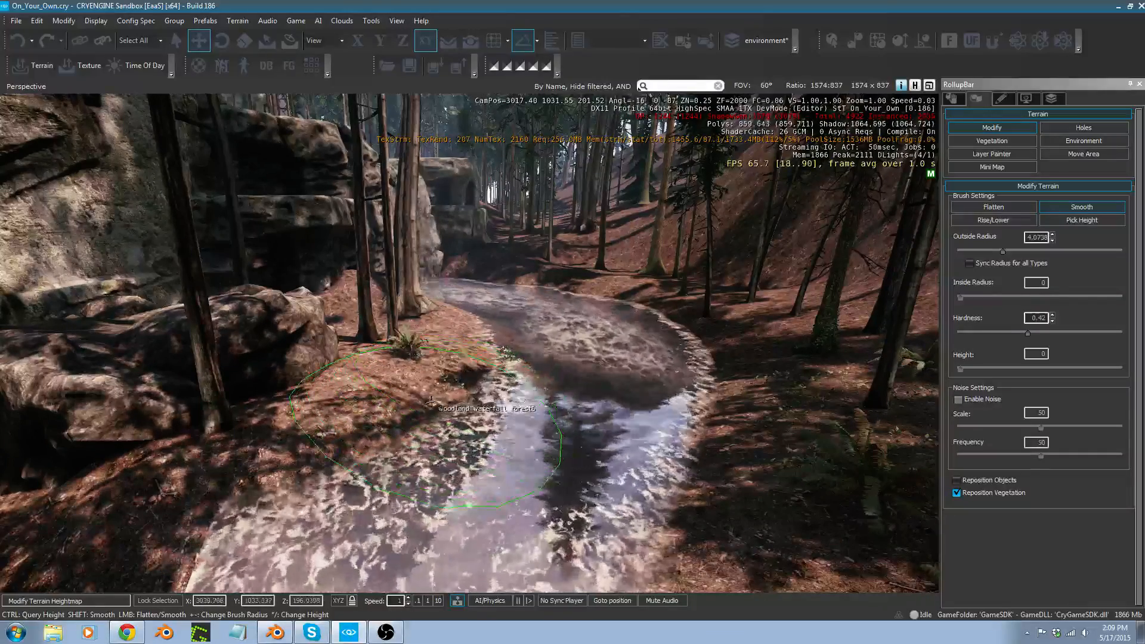
pyautogui.moveTo(340, 413); pyautogui.dragTo(384, 333, button='right')
pyautogui.press('Escape')
pyautogui.click(384, 333)
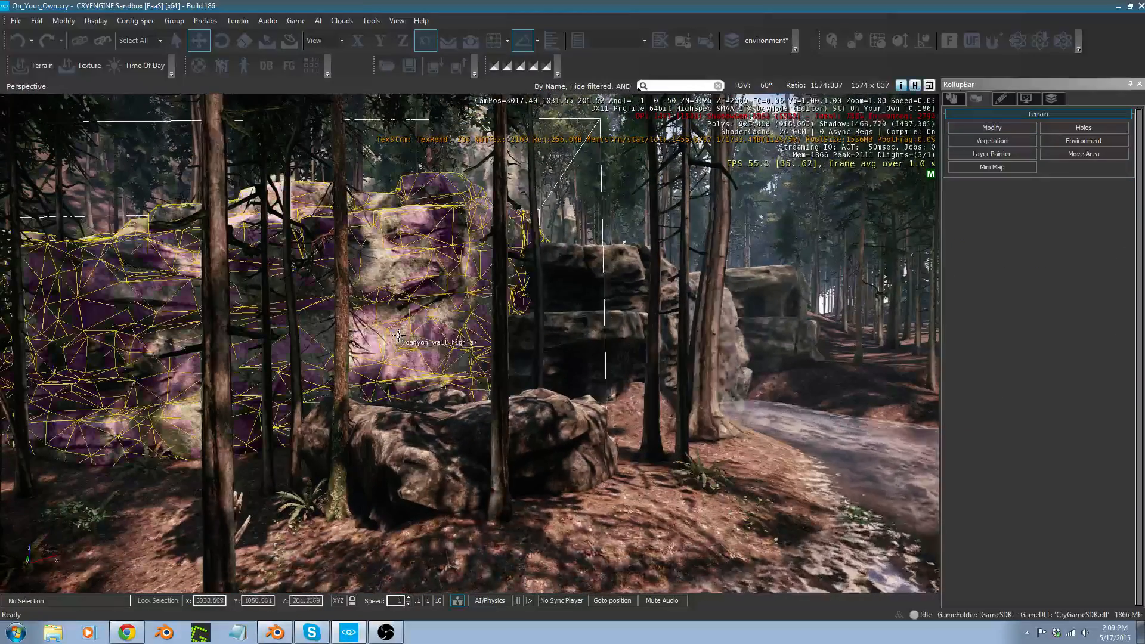
pyautogui.scroll(3, 384, 333)
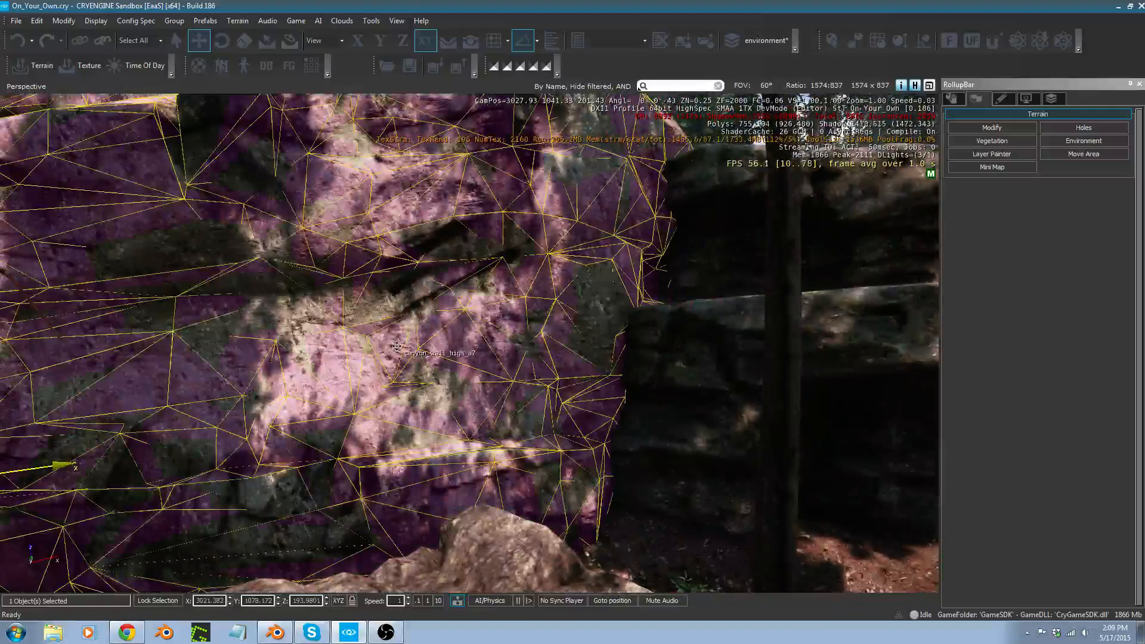
# Compare the material of the neighbouring rock and remove the custom material from the high canyon wall.
pyautogui.moveTo(507, 340); pyautogui.dragTo(536, 343, button='right')
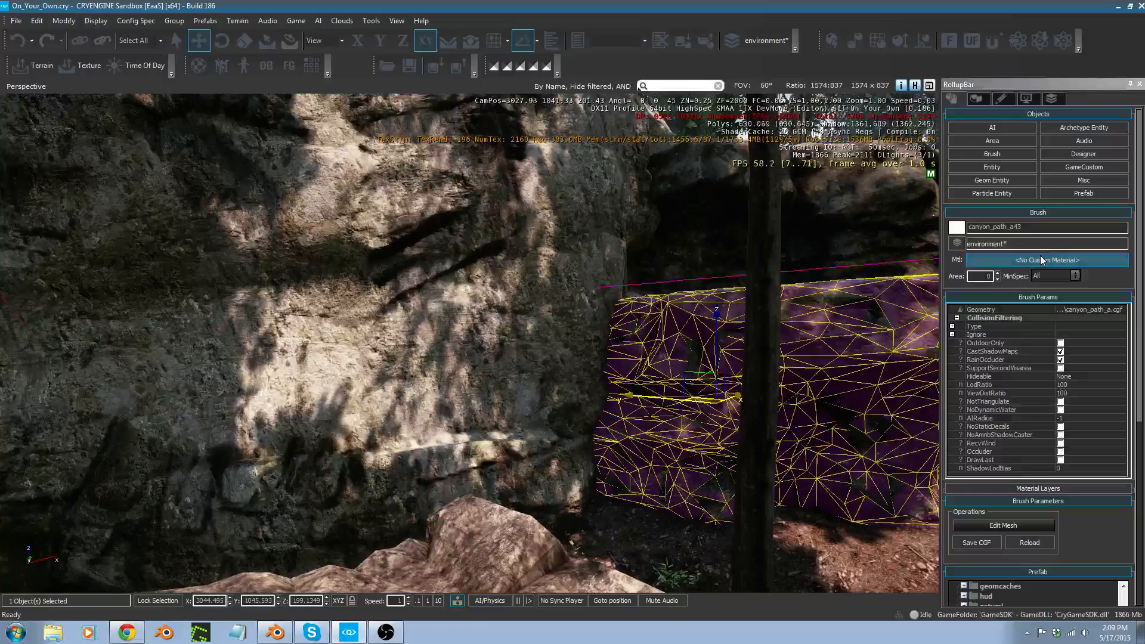
pyautogui.click(421, 346)
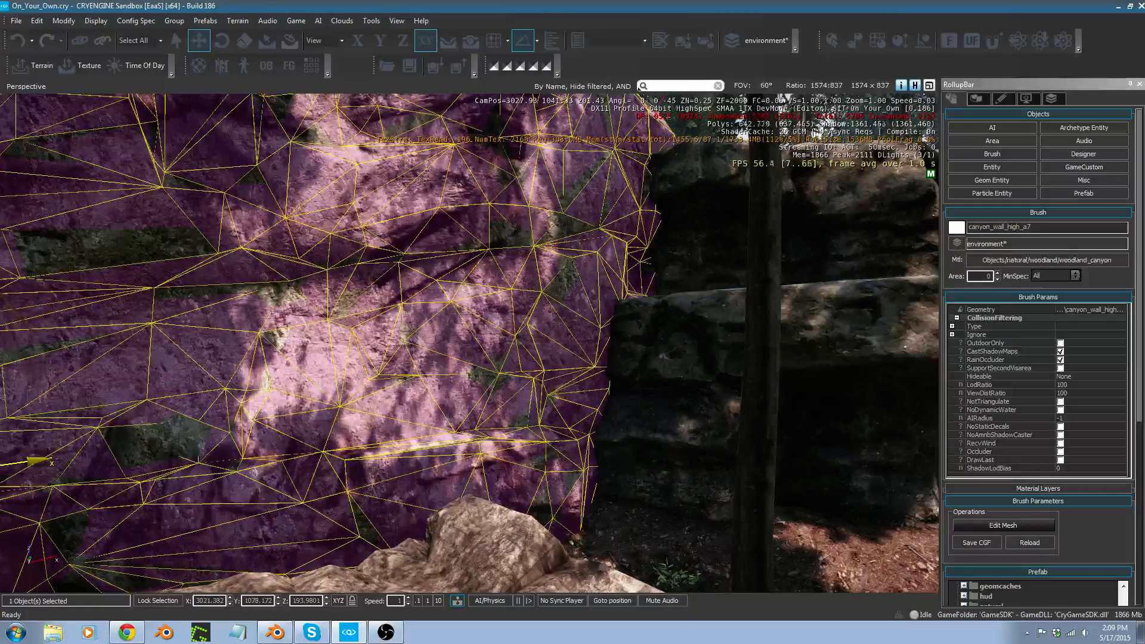
pyautogui.moveTo(293, 334); pyautogui.dragTo(534, 341, button='right')
pyautogui.click(282, 334)
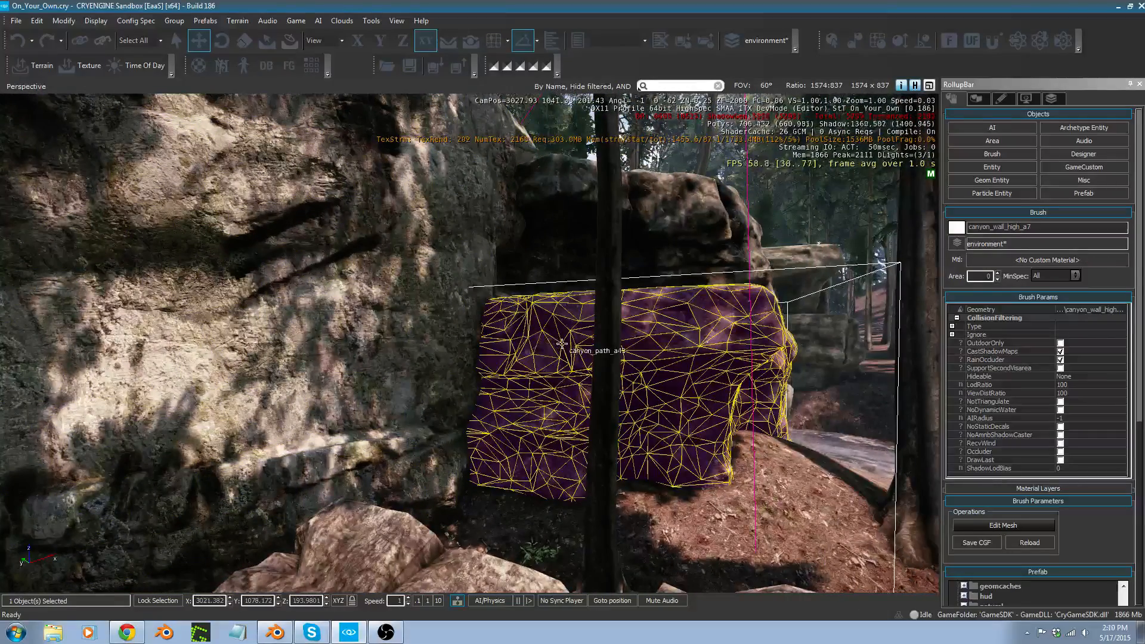
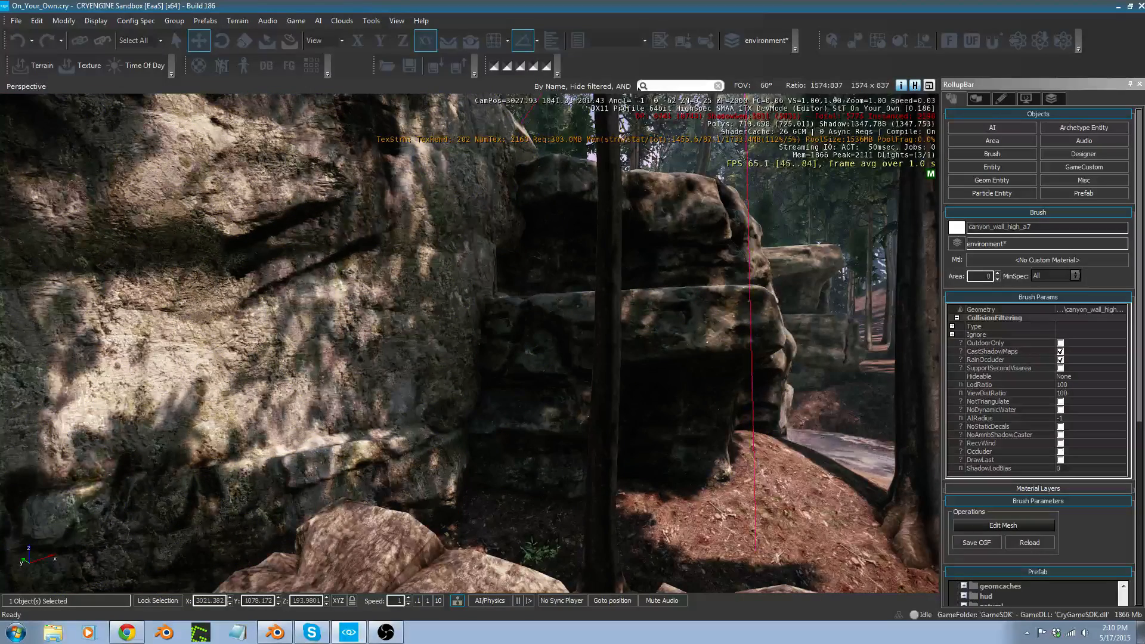
pyautogui.click(1022, 530)
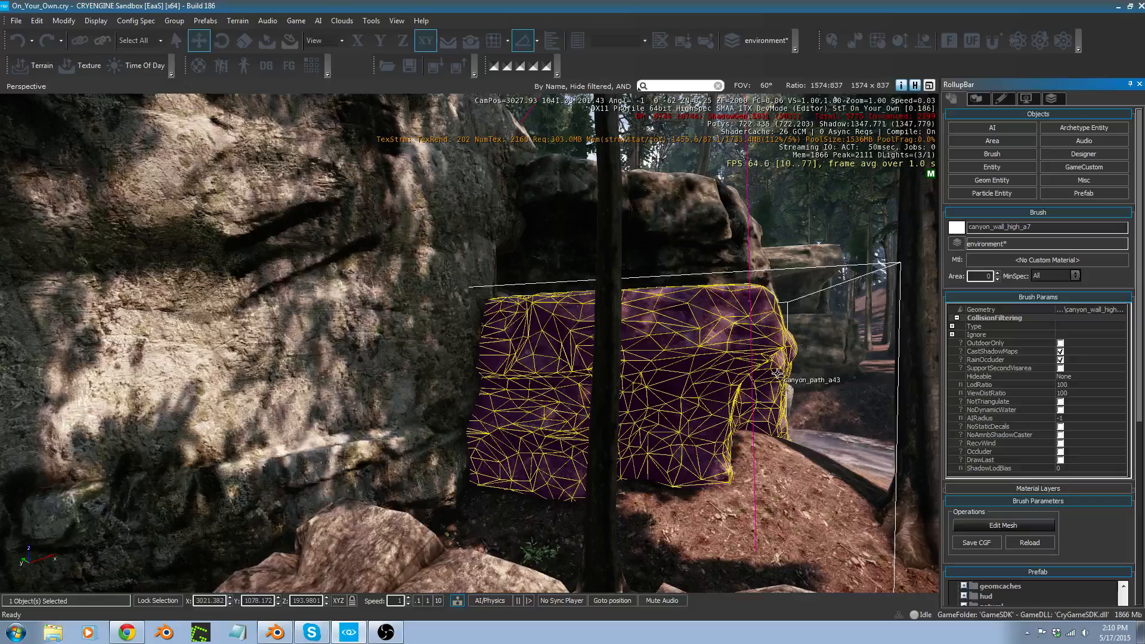
# Pick the canyon wall's material in the scene and darken its colour to grey.
pyautogui.moveTo(777, 392)
pyautogui.mouseDown(button='right')
pyautogui.moveTo(767, 383)
pyautogui.moveTo(770, 395)
pyautogui.mouseUp(button='right')
pyautogui.press('s')
pyautogui.press('w')
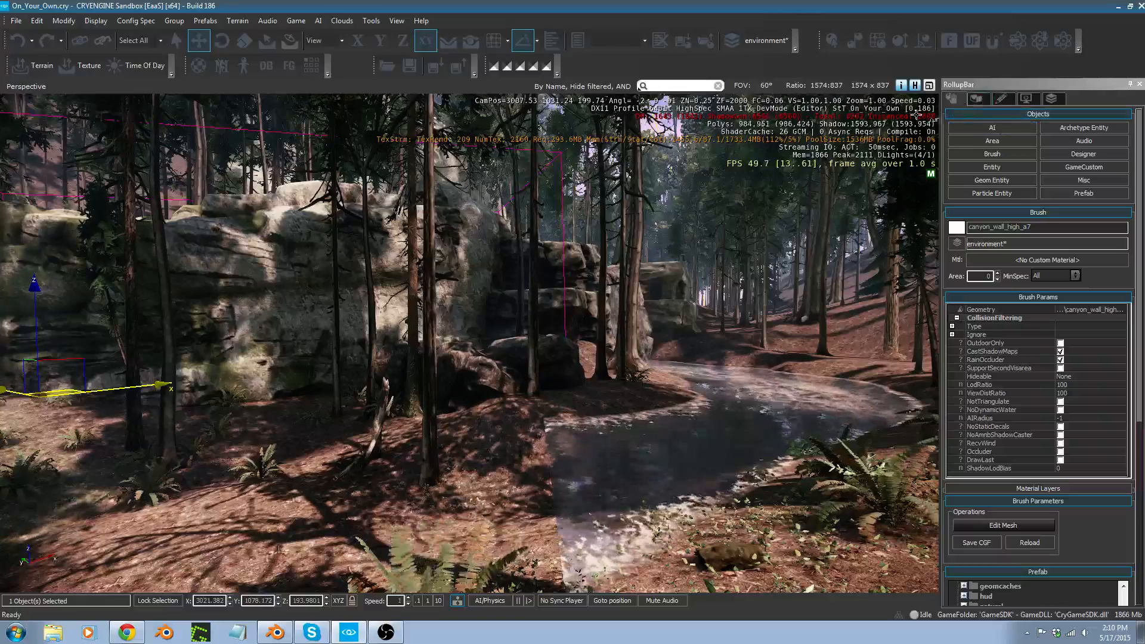
pyautogui.moveTo(564, 315); pyautogui.dragTo(471, 315, button='right')
pyautogui.press('w')
pyautogui.press('d')
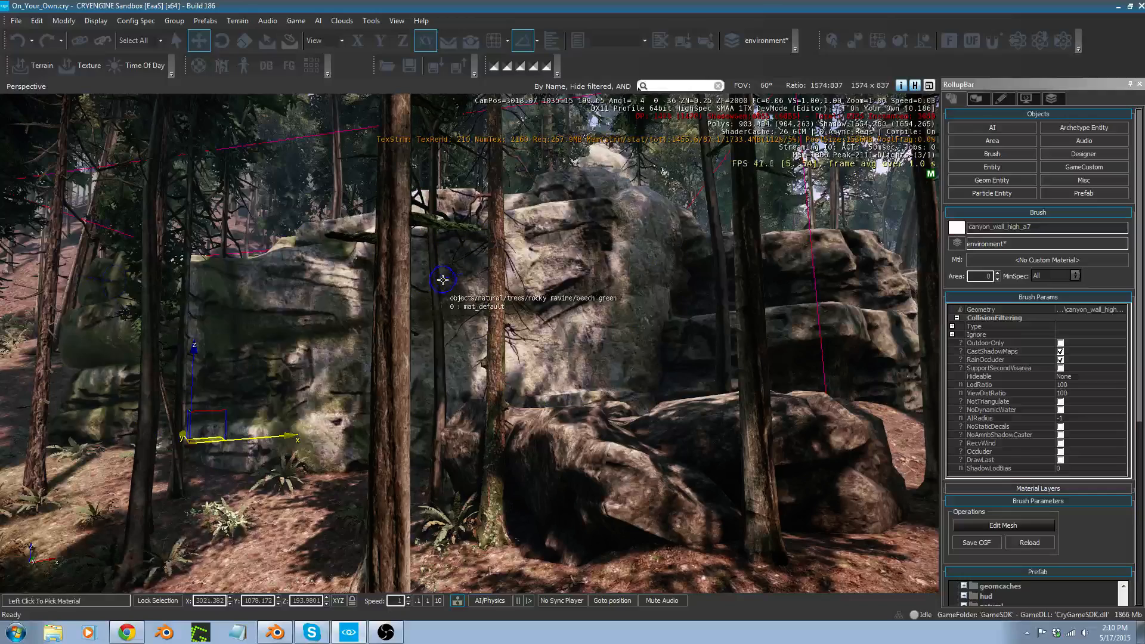
pyautogui.click(427, 291)
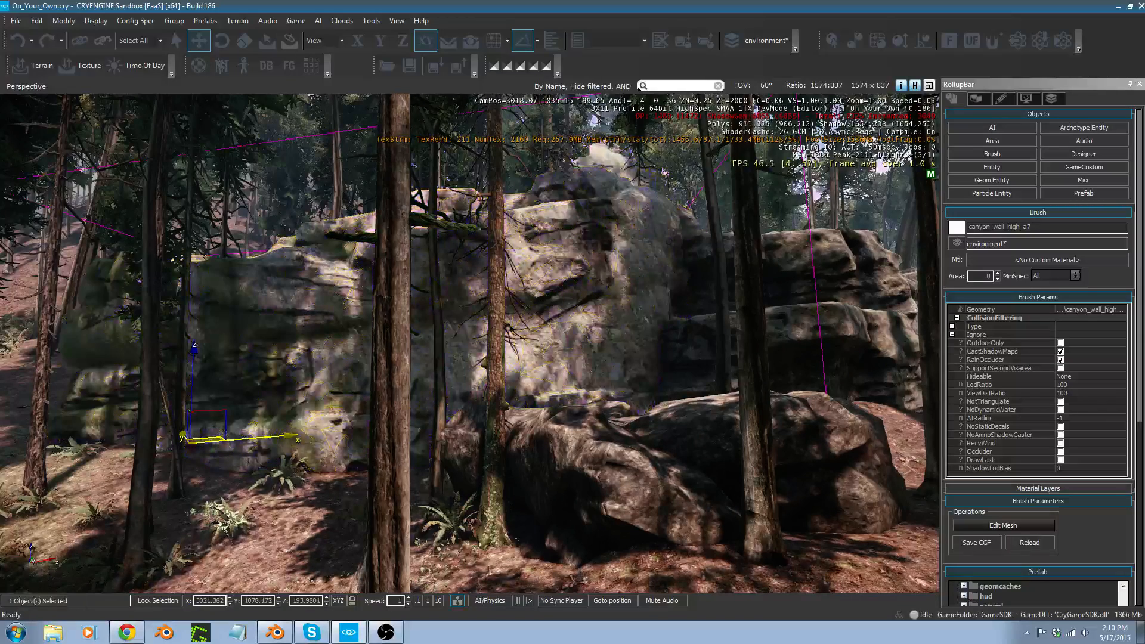
pyautogui.press('space')
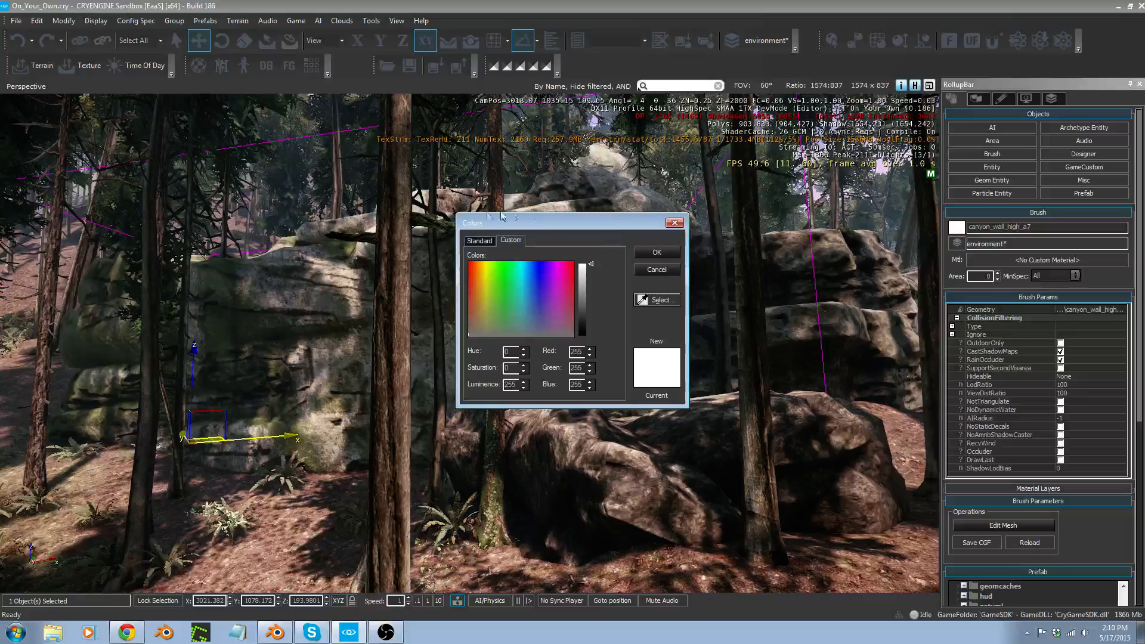
pyautogui.press('Escape')
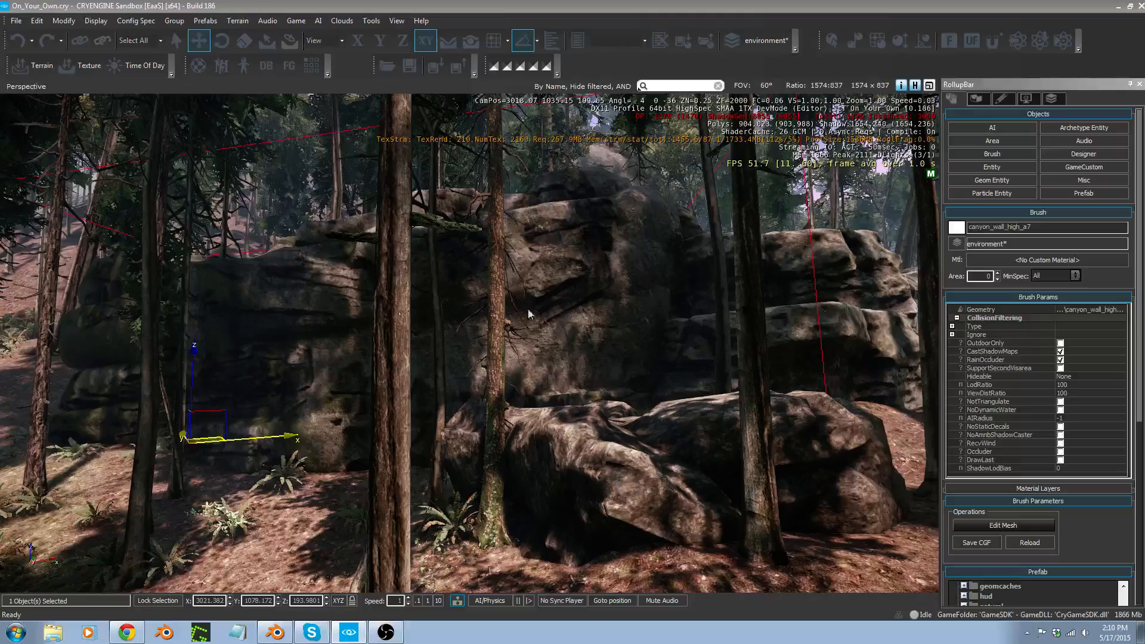
# Go to the waterfall cliff and set the rock material's colour back to white, RGB 255, 255, 255.
pyautogui.press('w')
pyautogui.moveTo(548, 329)
pyautogui.mouseDown(button='right')
pyautogui.moveTo(582, 329)
pyautogui.moveTo(573, 343)
pyautogui.moveTo(592, 359)
pyautogui.moveTo(573, 358)
pyautogui.moveTo(534, 304)
pyautogui.mouseUp(button='right')
pyautogui.press('d')
pyautogui.press('w')
pyautogui.press('w')
pyautogui.press('d')
pyautogui.press('w')
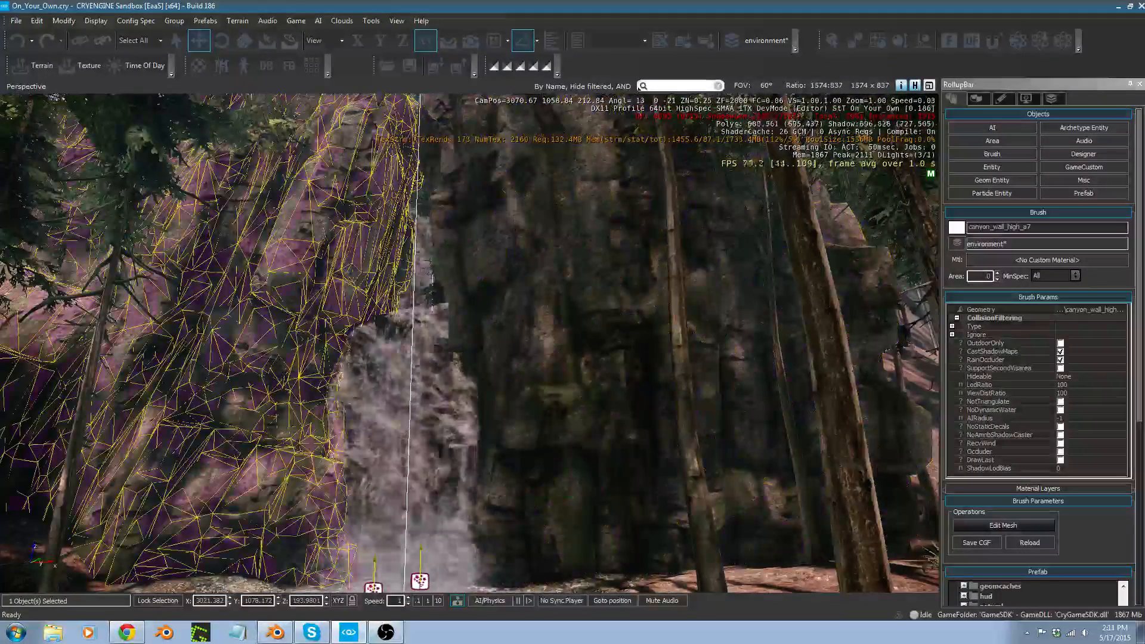
pyautogui.moveTo(582, 280); pyautogui.dragTo(583, 223)
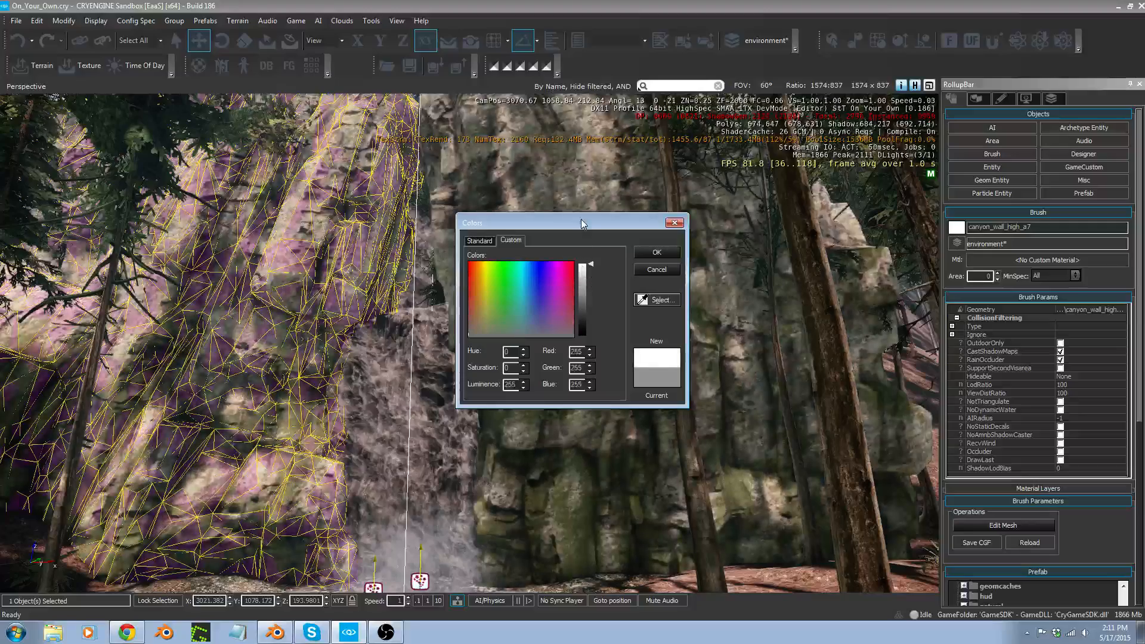
pyautogui.click(653, 253)
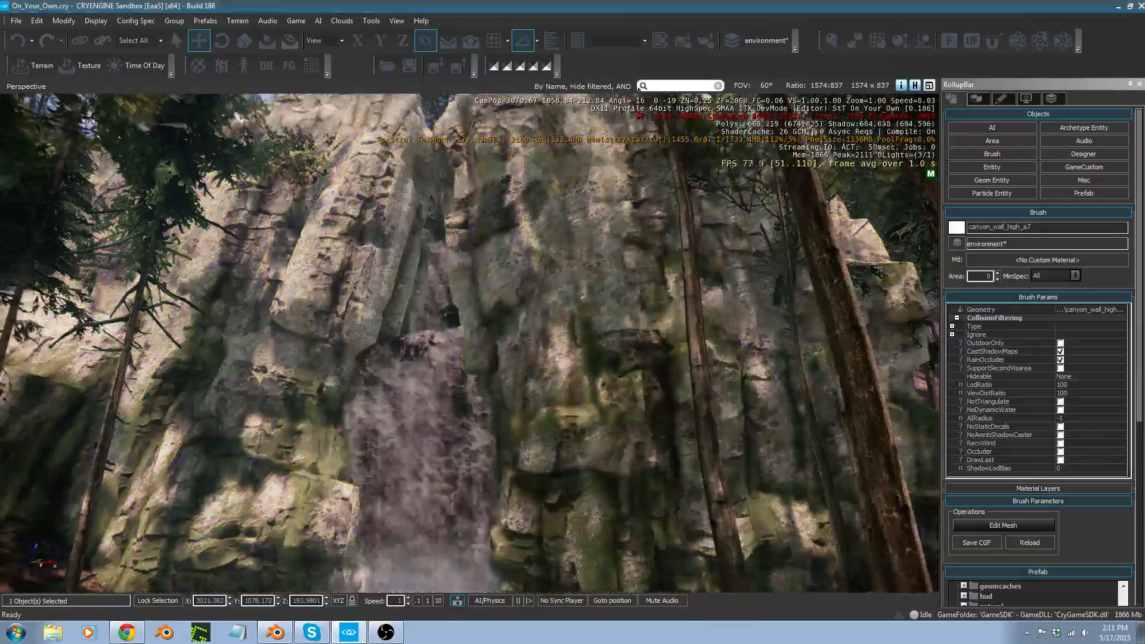
pyautogui.moveTo(591, 330); pyautogui.dragTo(553, 334, button='right')
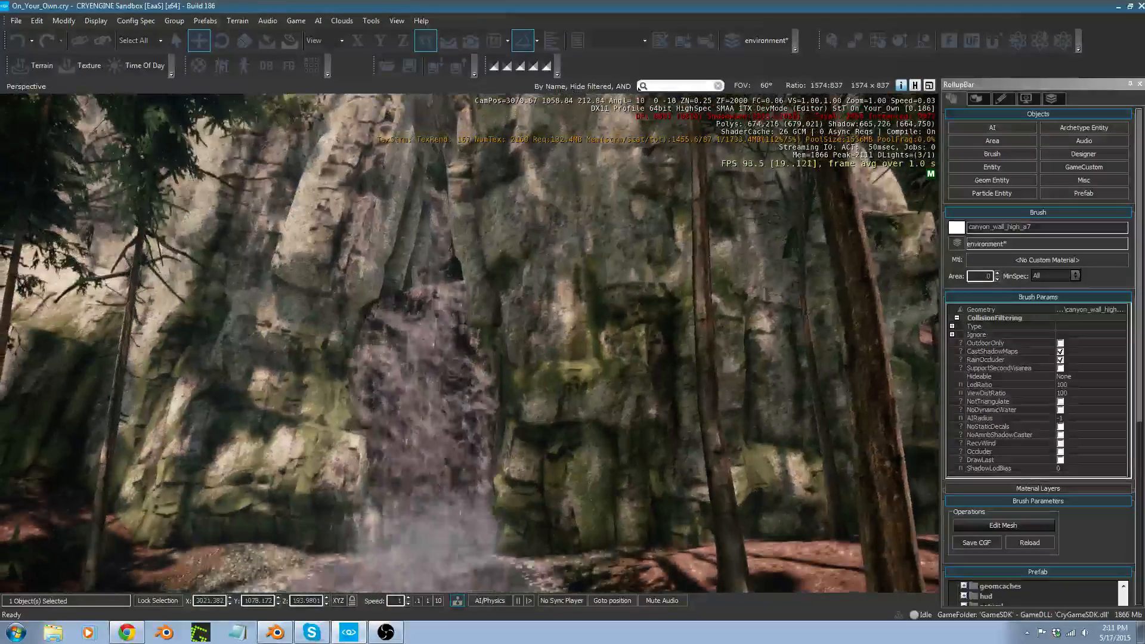
pyautogui.click(957, 227)
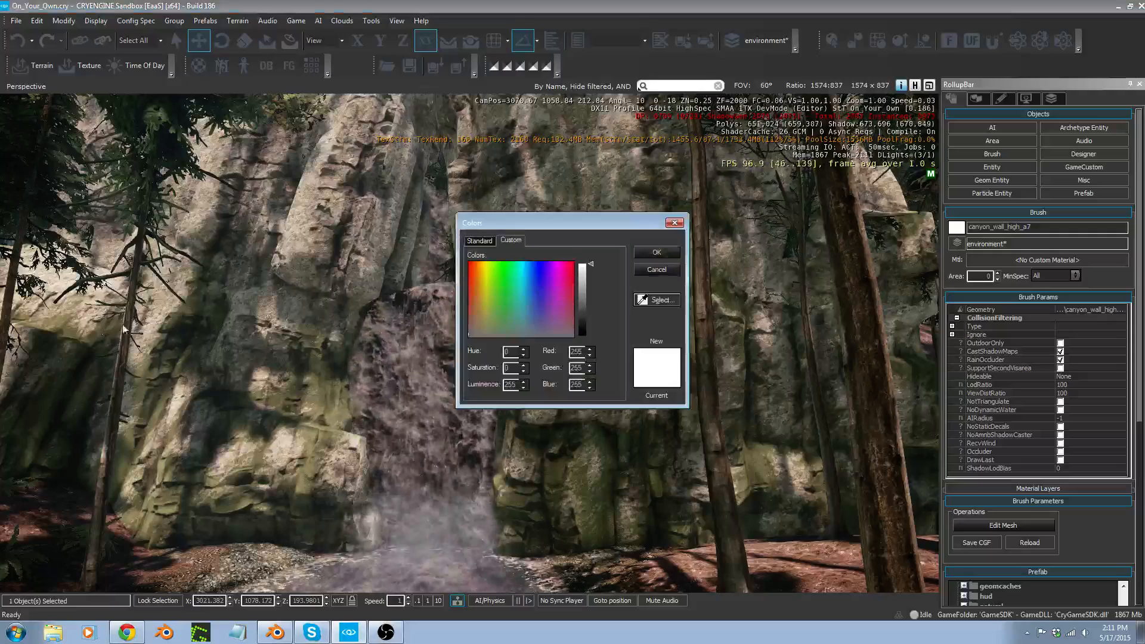
pyautogui.click(585, 281)
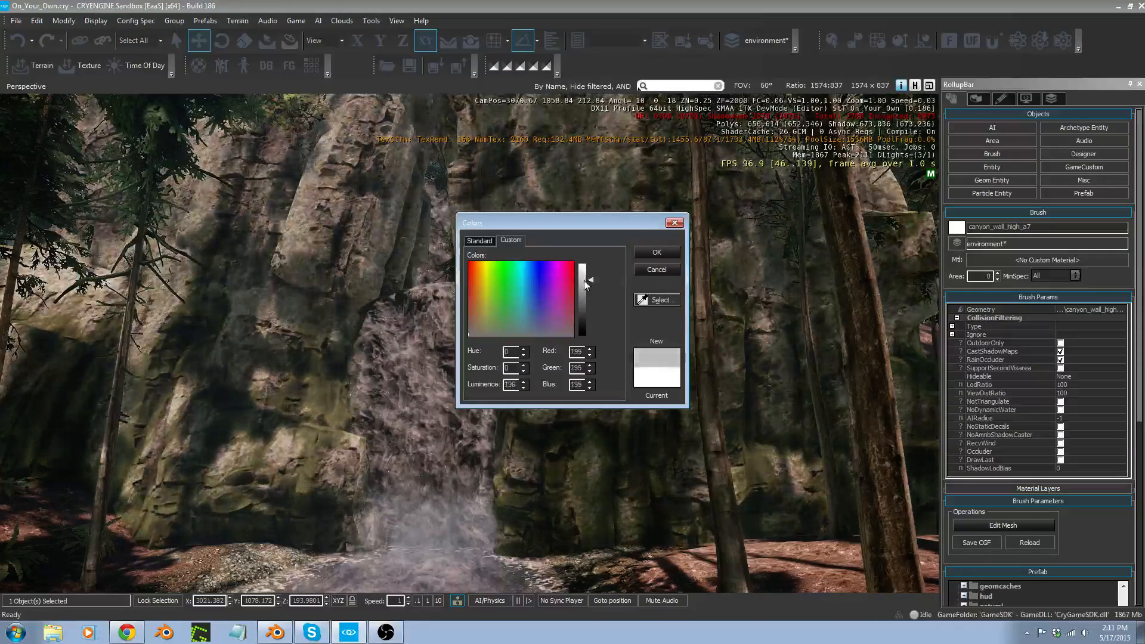
pyautogui.moveTo(585, 284); pyautogui.dragTo(584, 290)
pyautogui.click(647, 269)
# Return to the high canyon wall and put it back on the custom material woodland_canyon1.
pyautogui.press('s')
pyautogui.moveTo(638, 272)
pyautogui.mouseDown(button='right')
pyautogui.moveTo(638, 284)
pyautogui.moveTo(617, 245)
pyautogui.moveTo(614, 280)
pyautogui.moveTo(678, 296)
pyautogui.mouseUp(button='right')
pyautogui.press('s')
pyautogui.press('a')
pyautogui.press('w')
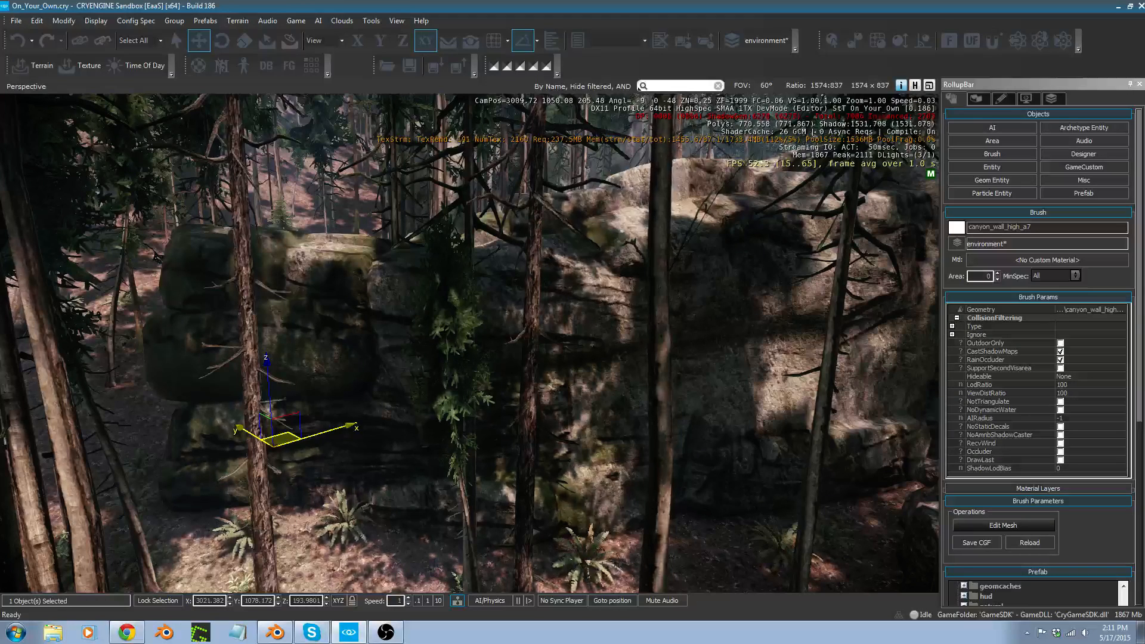
pyautogui.hotkey('ctrl', 'z')
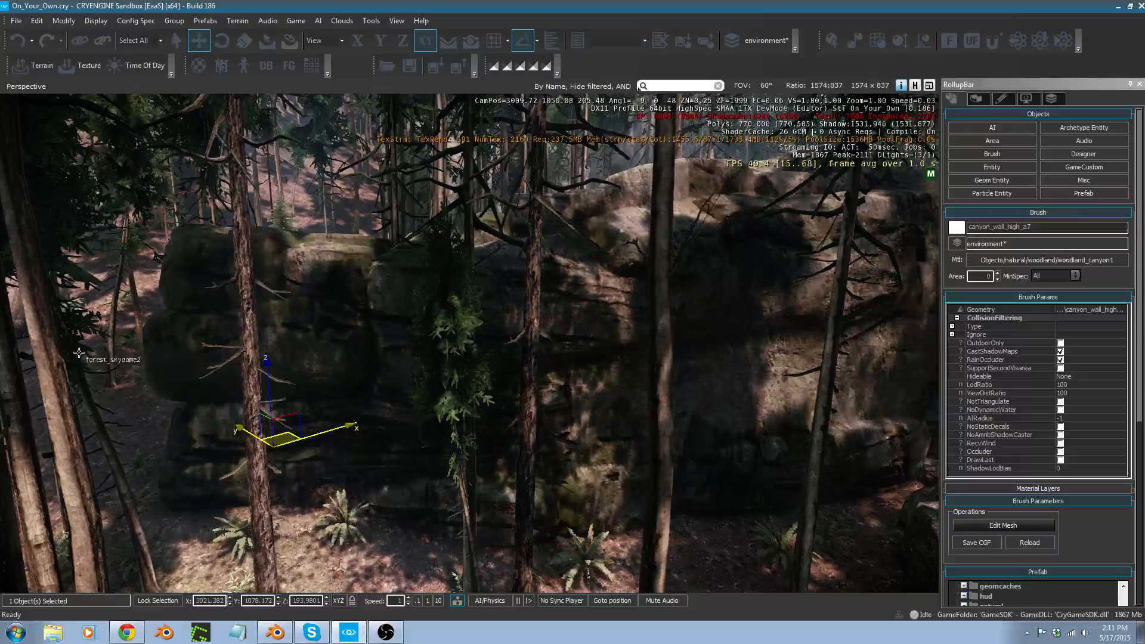
# Deselect the canyon wall and examine the river, the waterfall pool and the slope along the far bank.
pyautogui.moveTo(262, 367); pyautogui.dragTo(316, 365, button='right')
pyautogui.press('d')
pyautogui.moveTo(443, 352)
pyautogui.mouseDown(button='right')
pyautogui.moveTo(561, 359)
pyautogui.moveTo(368, 356)
pyautogui.moveTo(354, 343)
pyautogui.mouseUp(button='right')
pyautogui.click(443, 352)
pyautogui.press('s')
pyautogui.press('d')
pyautogui.press('s')
pyautogui.press('w')
pyautogui.press('w')
pyautogui.press('d')
pyautogui.press('w')
pyautogui.press('s')
pyautogui.press('w')
pyautogui.moveTo(472, 346); pyautogui.dragTo(434, 341, button='middle')
pyautogui.moveTo(435, 346); pyautogui.dragTo(629, 358, button='right')
pyautogui.press('w')
pyautogui.press('w')
pyautogui.moveTo(391, 350); pyautogui.dragTo(416, 339, button='right')
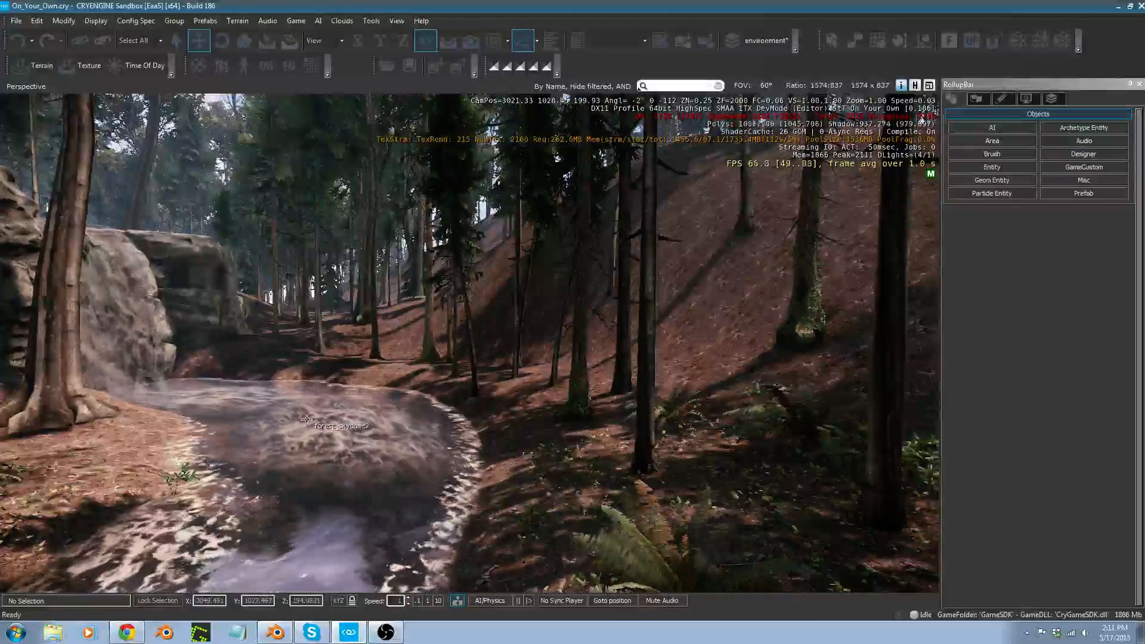
pyautogui.press('w')
pyautogui.moveTo(363, 427); pyautogui.dragTo(320, 437, button='right')
pyautogui.moveTo(264, 334); pyautogui.dragTo(290, 341, button='right')
pyautogui.press('s')
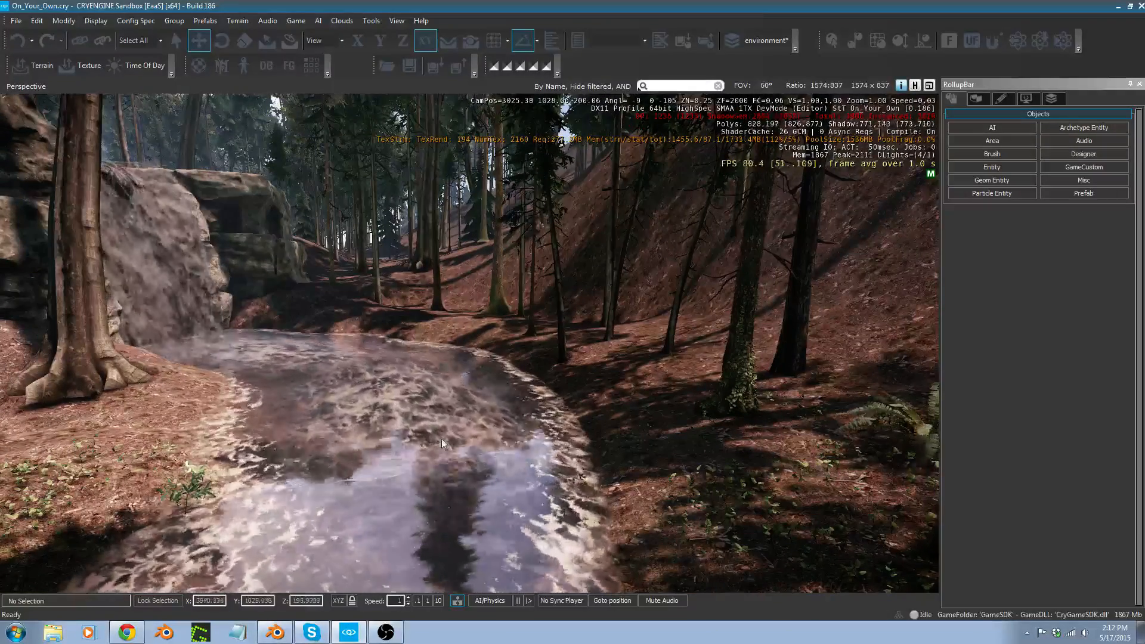
pyautogui.moveTo(442, 438); pyautogui.dragTo(411, 427, button='right')
pyautogui.press('w')
pyautogui.press('d')
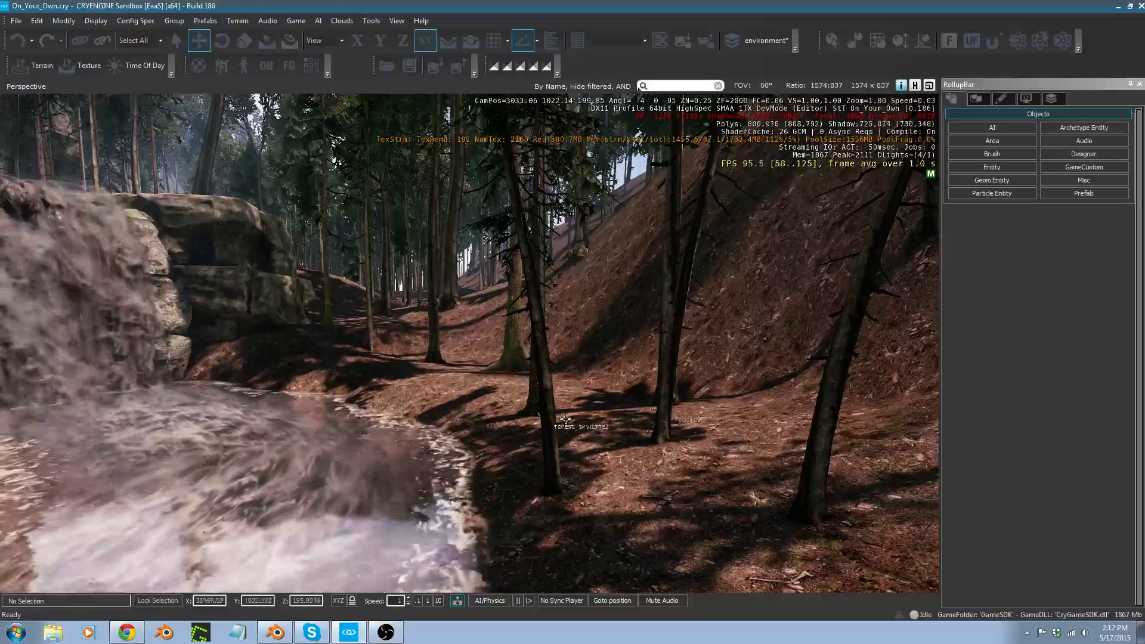
# Reopen terrain modification and reduce the Smooth brush's outside radius to about 1.95 for work along the riverbank.
pyautogui.click(977, 99)
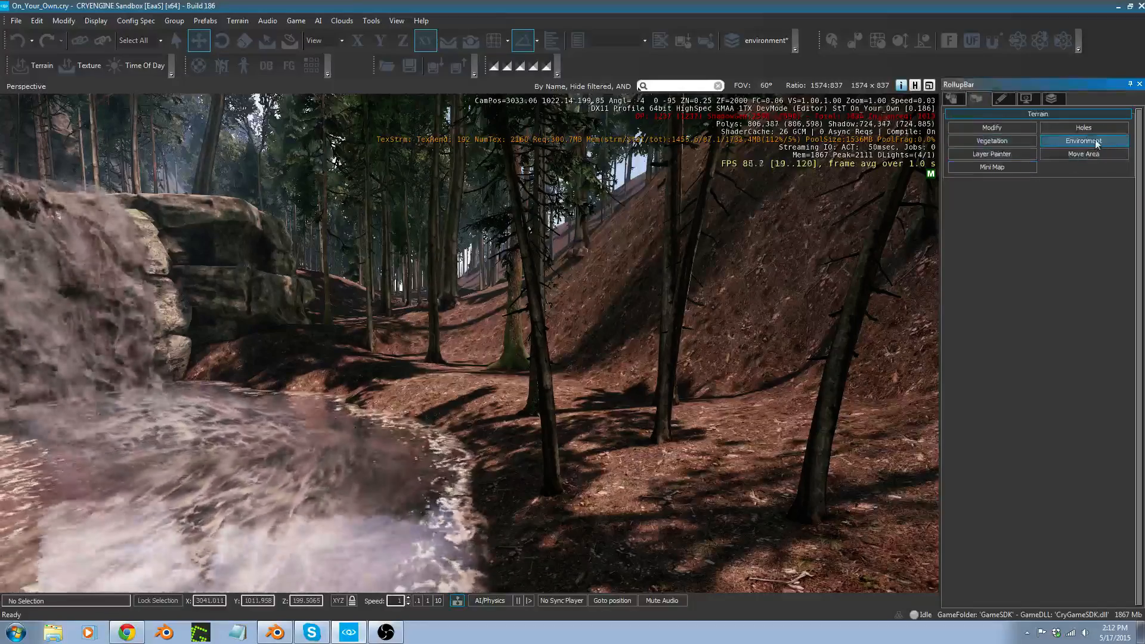
pyautogui.click(994, 128)
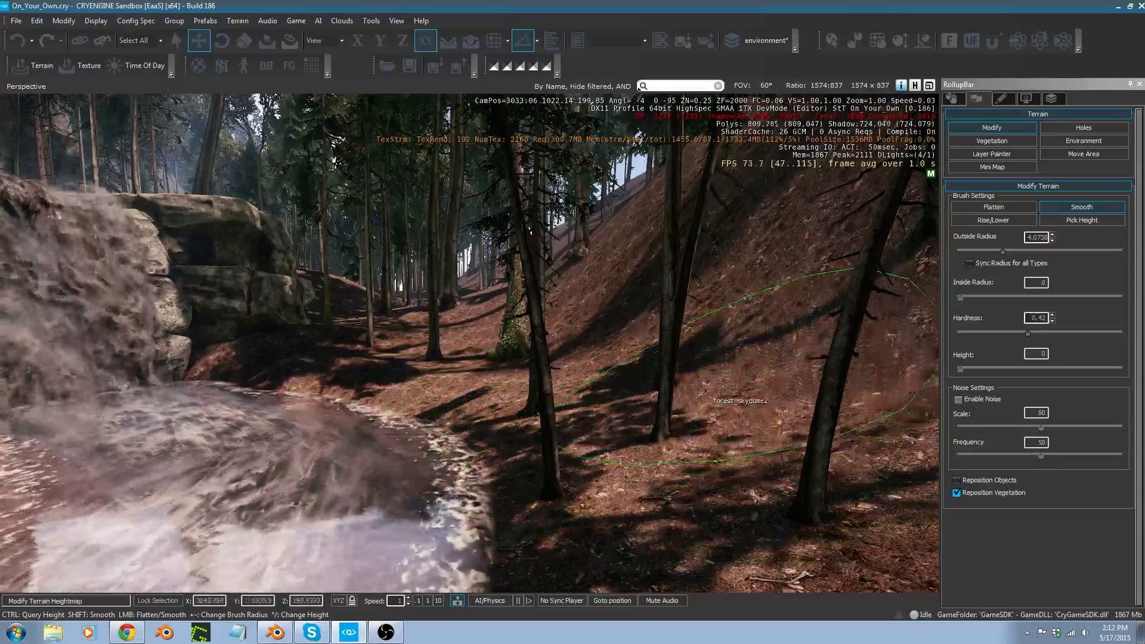
pyautogui.moveTo(738, 416)
pyautogui.mouseDown(button='right')
pyautogui.moveTo(748, 413)
pyautogui.moveTo(735, 413)
pyautogui.mouseUp(button='right')
pyautogui.moveTo(735, 413); pyautogui.dragTo(731, 412, button='middle')
pyautogui.press('s')
pyautogui.moveTo(731, 411); pyautogui.dragTo(732, 418, button='right')
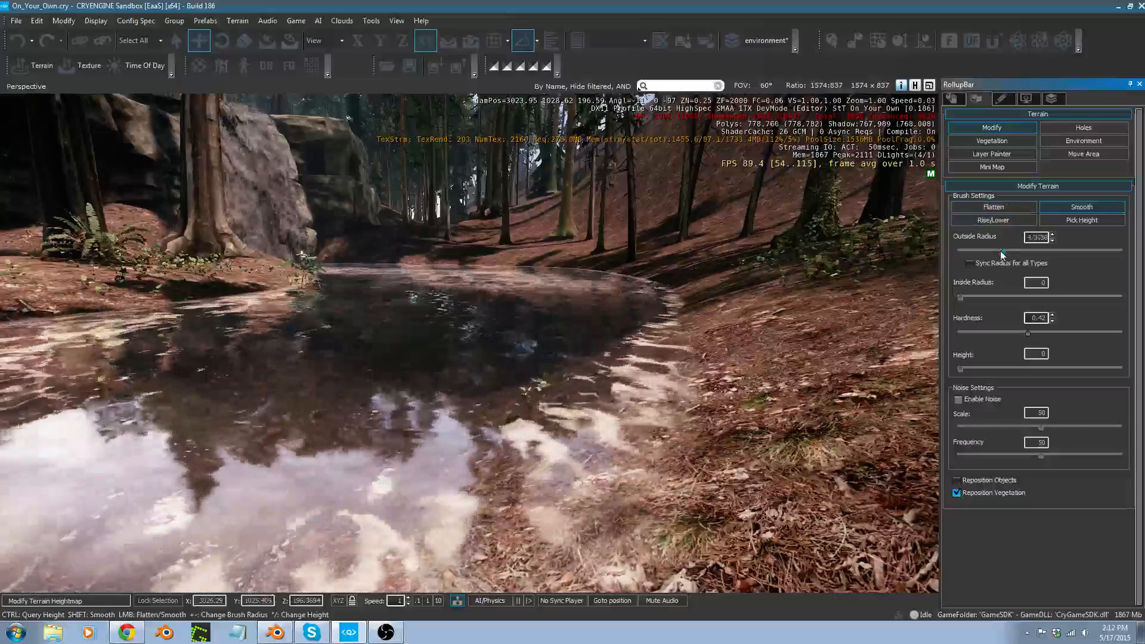
pyautogui.moveTo(1000, 250); pyautogui.dragTo(980, 251)
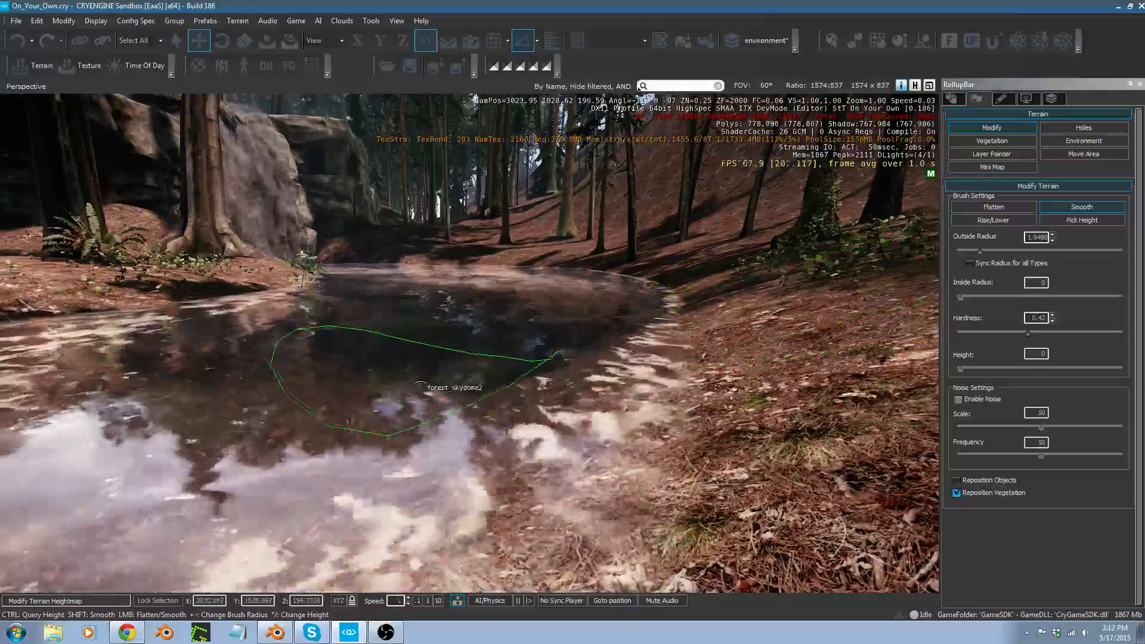
# Examine the riverbed, its banks and the ground beyond the river's end, and leave terrain modification.
pyautogui.press('w')
pyautogui.moveTo(452, 365)
pyautogui.mouseDown(button='right')
pyautogui.moveTo(437, 394)
pyautogui.moveTo(529, 404)
pyautogui.mouseUp(button='right')
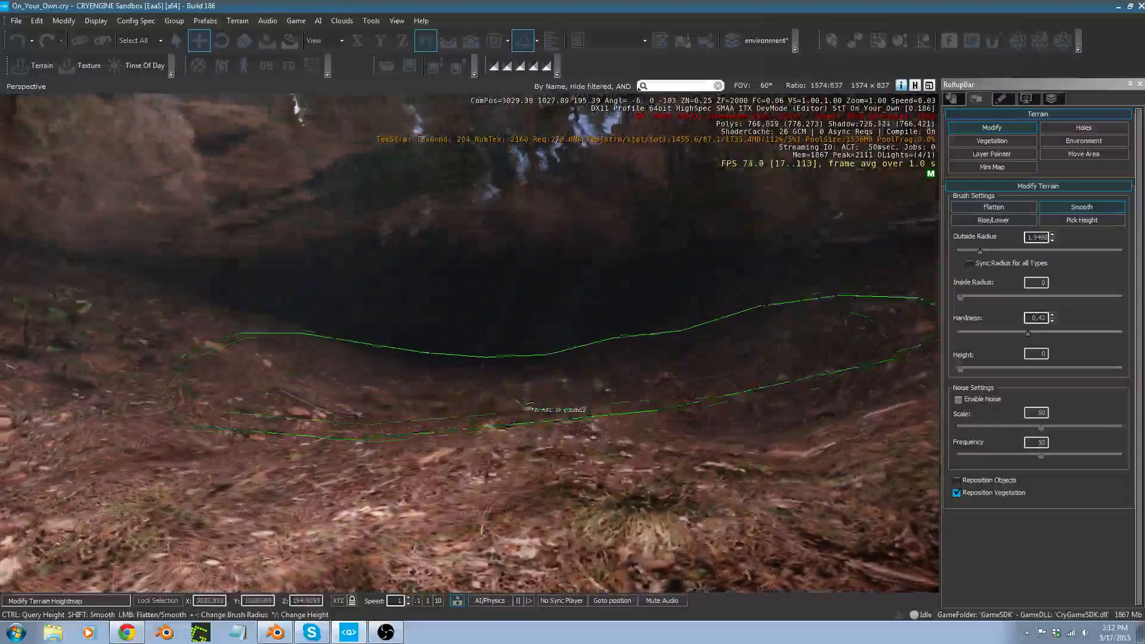
pyautogui.press('s')
pyautogui.moveTo(597, 384); pyautogui.dragTo(558, 394, button='right')
pyautogui.press('s')
pyautogui.moveTo(572, 434); pyautogui.dragTo(461, 502, button='right')
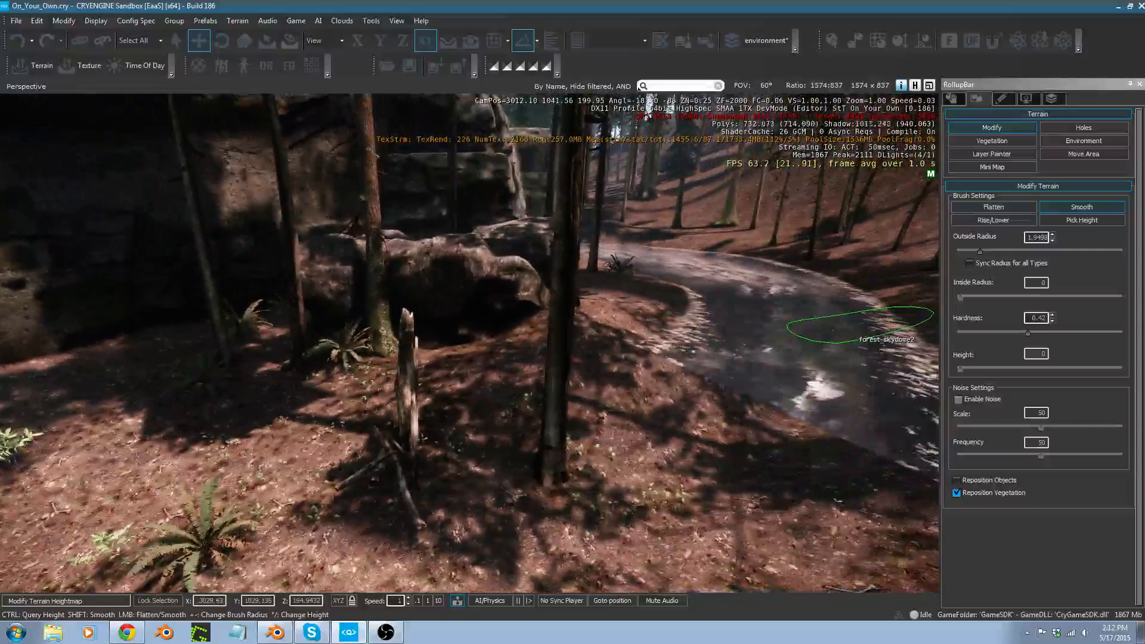
pyautogui.press('d')
pyautogui.moveTo(853, 332)
pyautogui.mouseDown(button='right')
pyautogui.moveTo(811, 358)
pyautogui.moveTo(816, 337)
pyautogui.moveTo(782, 360)
pyautogui.moveTo(602, 381)
pyautogui.moveTo(594, 329)
pyautogui.moveTo(674, 332)
pyautogui.moveTo(653, 343)
pyautogui.moveTo(641, 331)
pyautogui.mouseUp(button='right')
pyautogui.press('s')
pyautogui.press('w')
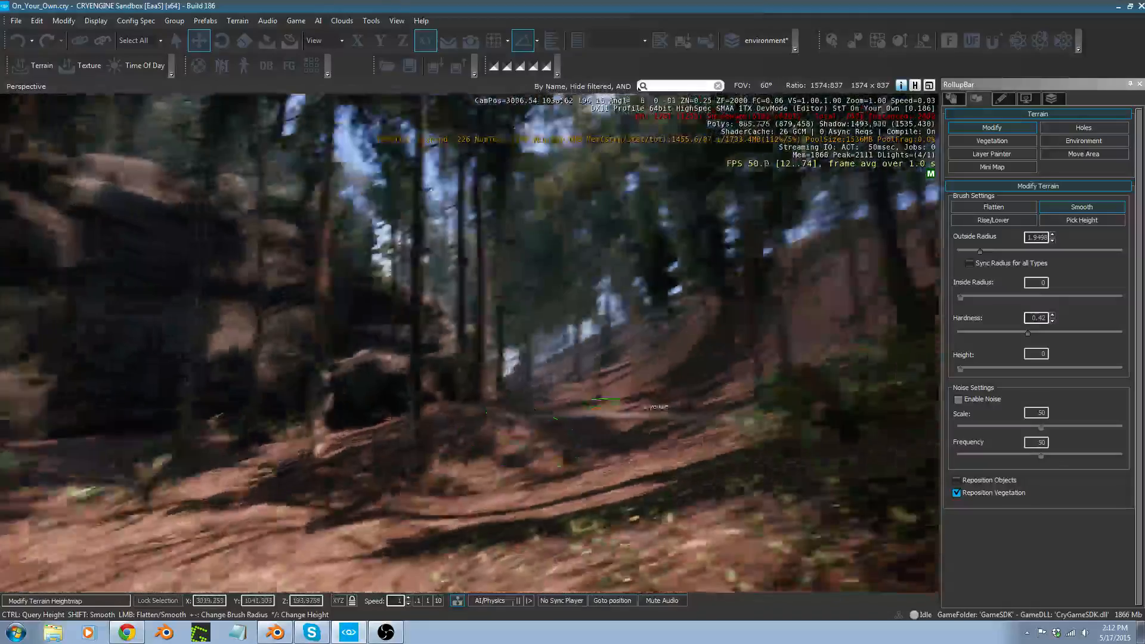
pyautogui.press('w')
pyautogui.moveTo(602, 397)
pyautogui.mouseDown(button='right')
pyautogui.moveTo(620, 401)
pyautogui.moveTo(626, 424)
pyautogui.moveTo(608, 391)
pyautogui.mouseUp(button='right')
pyautogui.press('Escape')
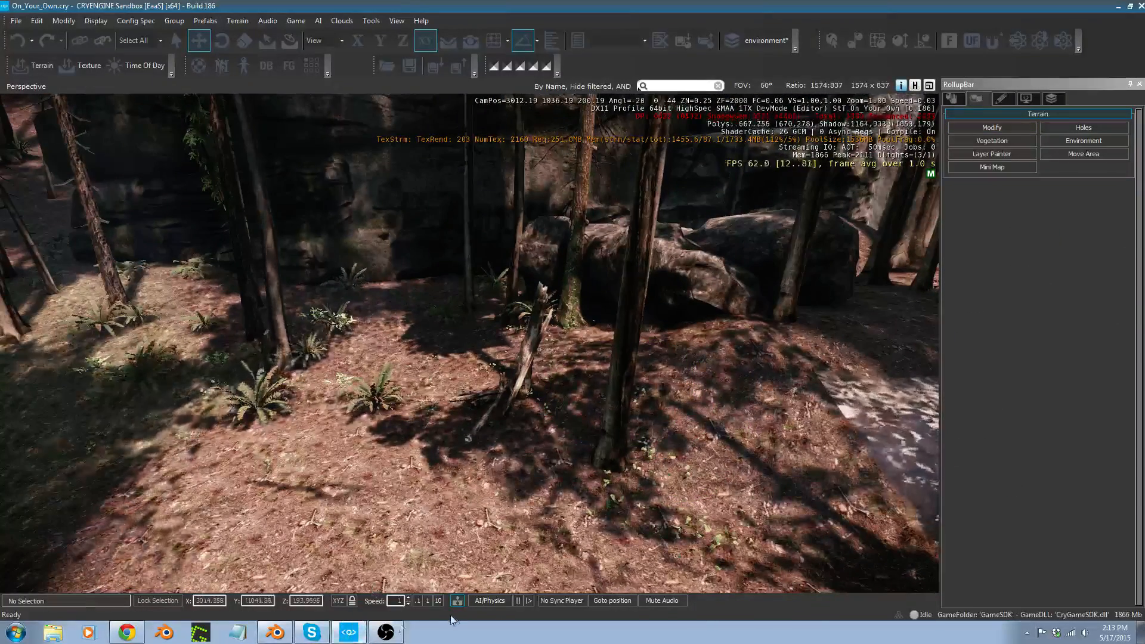
# Set the camera speed to 10 and travel to the stepped rocky waterfalls beside the fenced path.
pyautogui.click(439, 601)
pyautogui.press('w')
pyautogui.moveTo(374, 495); pyautogui.dragTo(90, 533, button='right')
pyautogui.moveTo(325, 438); pyautogui.dragTo(335, 458, button='right')
pyautogui.press('s')
pyautogui.press('w')
pyautogui.press('s')
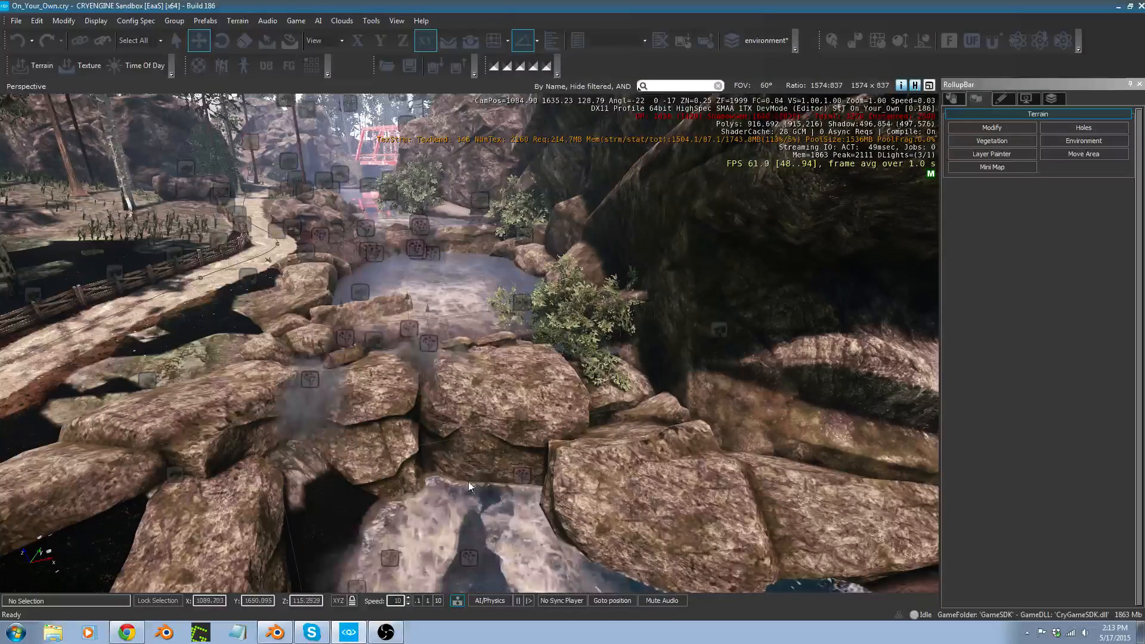
pyautogui.hotkey('shift', 'space')
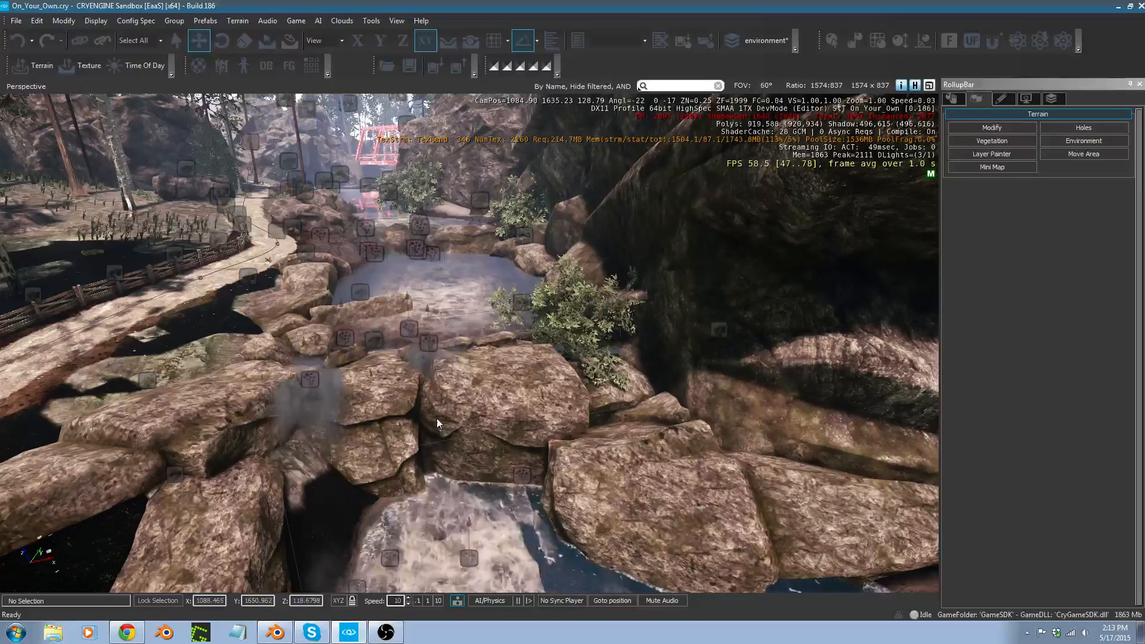
# Show the level's layer list and select the waterfall mesh between the stepped river rocks.
pyautogui.moveTo(442, 415); pyautogui.dragTo(650, 399, button='right')
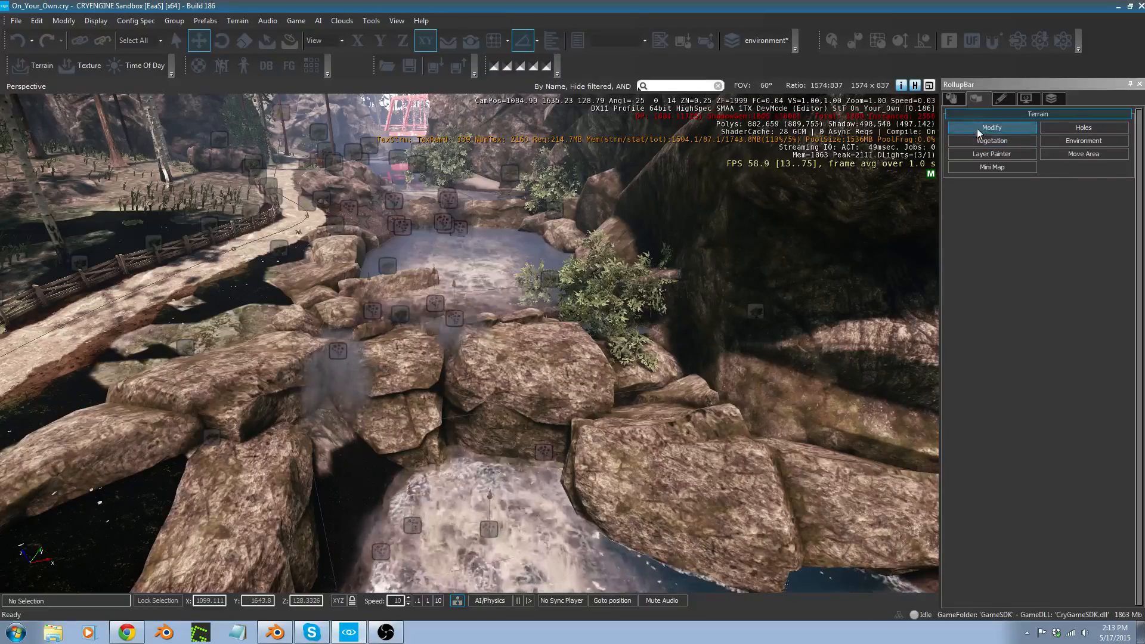
pyautogui.click(952, 99)
pyautogui.moveTo(525, 281); pyautogui.dragTo(521, 302, button='right')
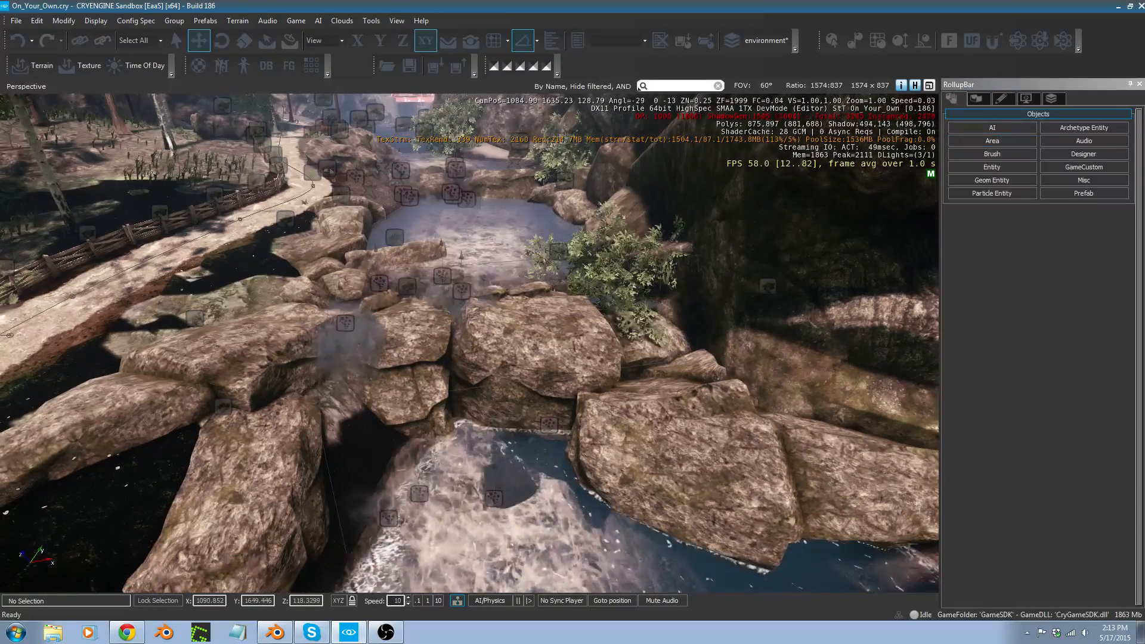
pyautogui.click(1051, 99)
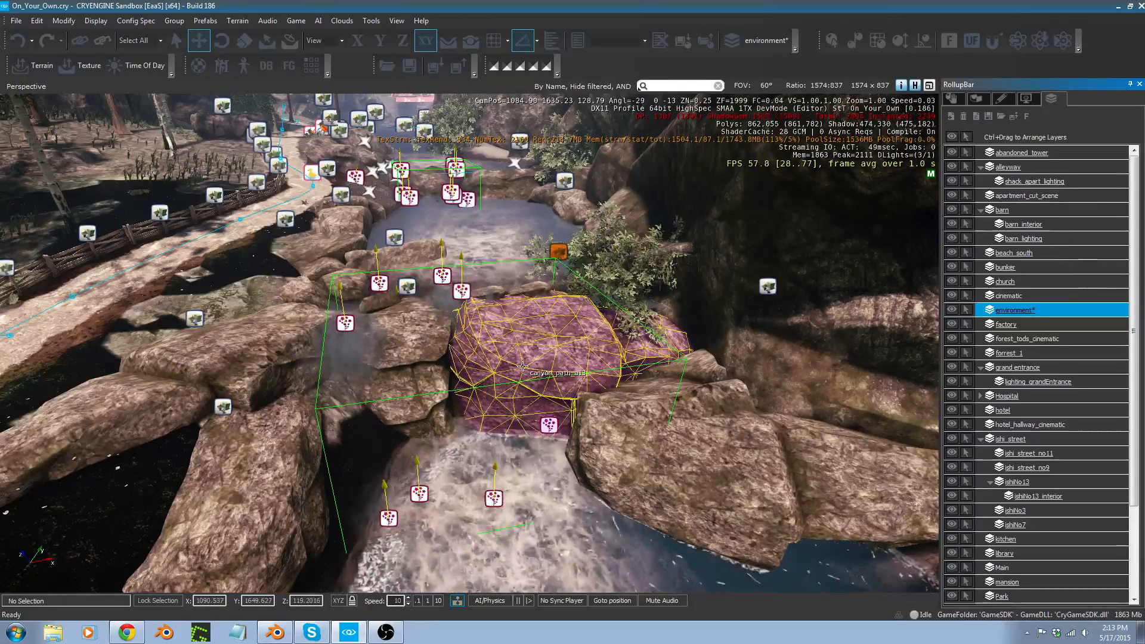
pyautogui.click(558, 347)
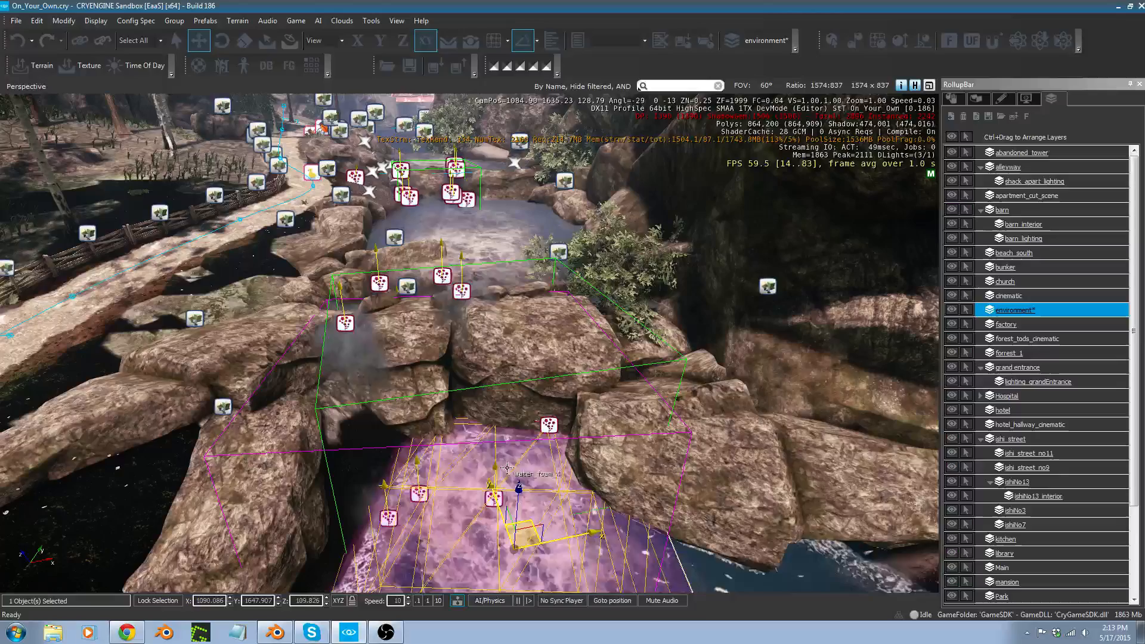
# Try raising the waterfall mesh vertically, and undo the move.
pyautogui.moveTo(519, 490); pyautogui.dragTo(526, 413)
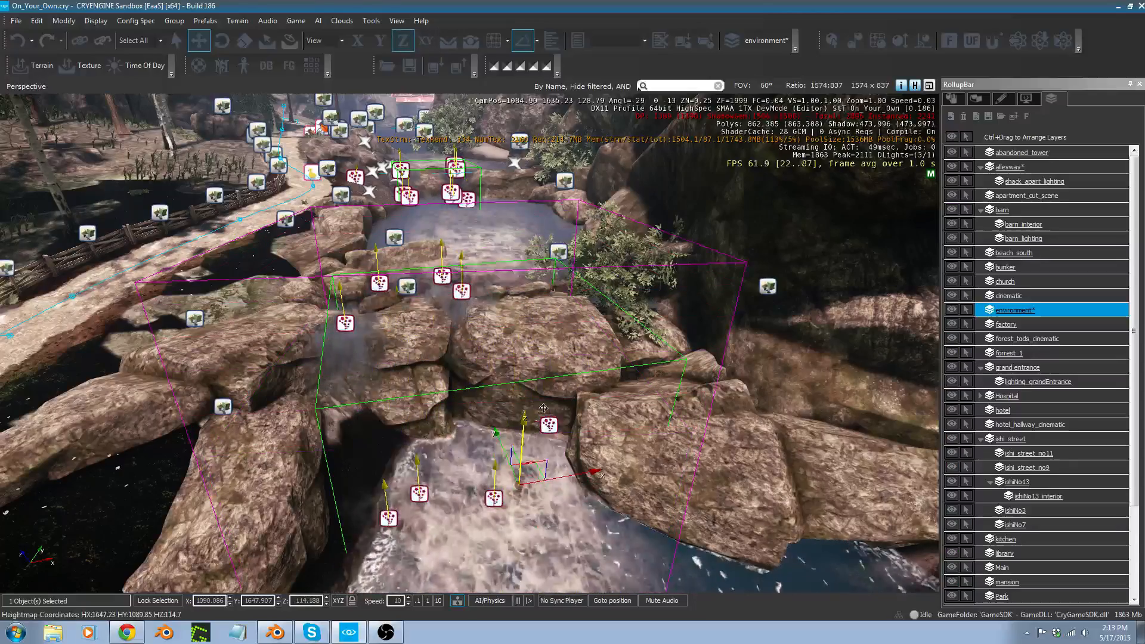
pyautogui.hotkey('ctrl', 'z')
pyautogui.moveTo(543, 408); pyautogui.dragTo(550, 379, button='right')
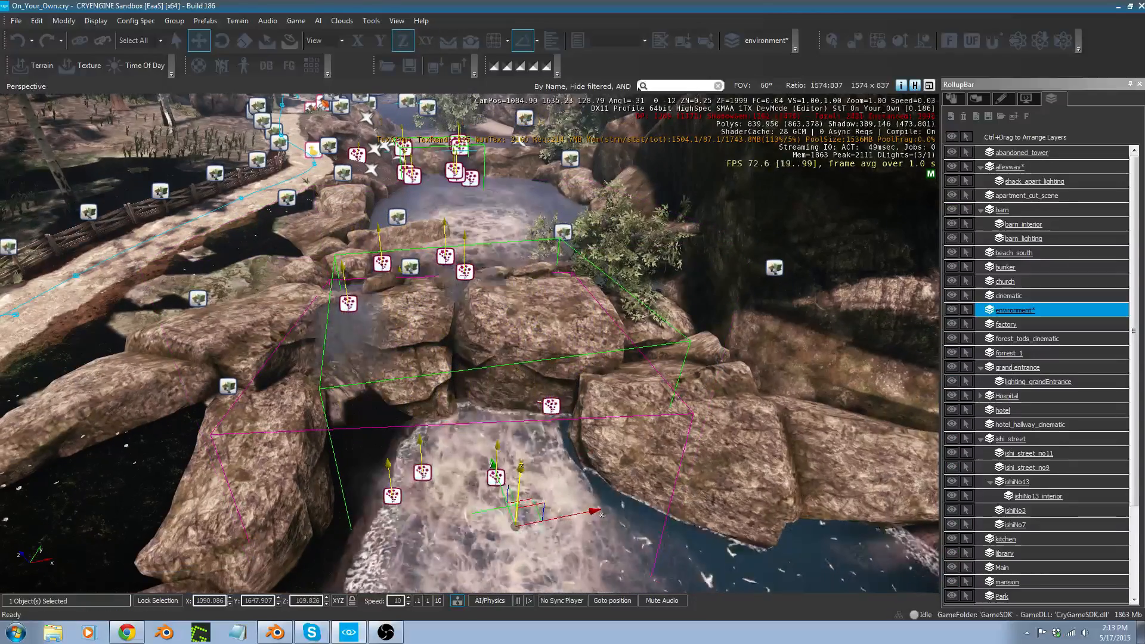
# Add the surrounding canyon rocks and the waterfall's particle effects to the selection, and constrain movement to the XY plane.
pyautogui.keyDown('ctrl'); pyautogui.click(603, 332); pyautogui.keyUp('ctrl')
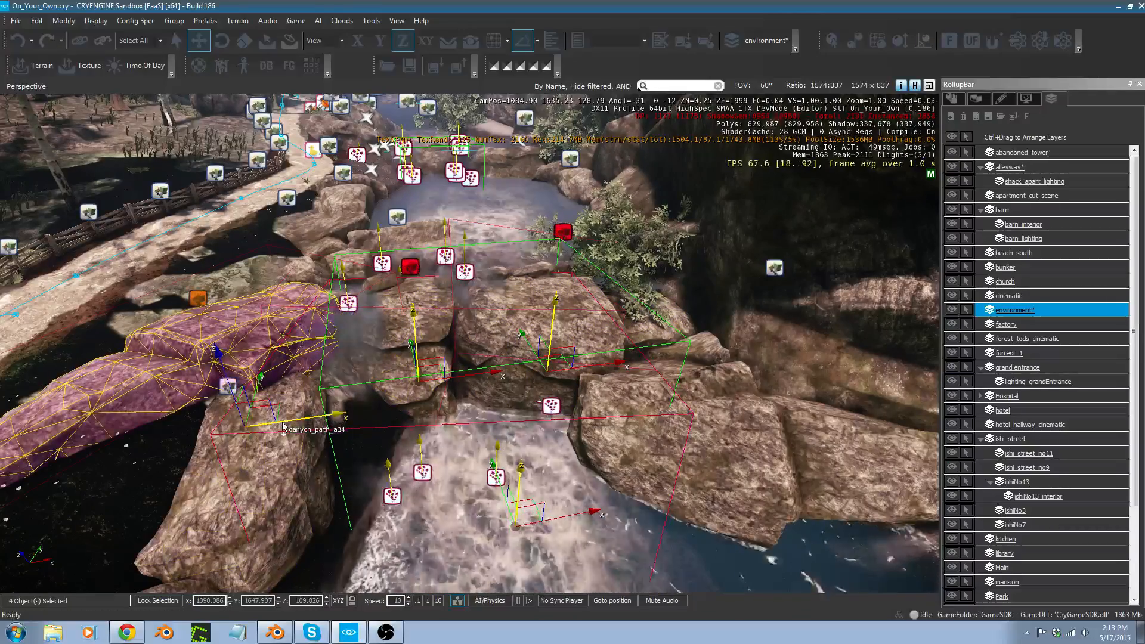
pyautogui.keyDown('ctrl'); pyautogui.click(282, 427); pyautogui.keyUp('ctrl')
pyautogui.keyDown('ctrl'); pyautogui.click(726, 454); pyautogui.keyUp('ctrl')
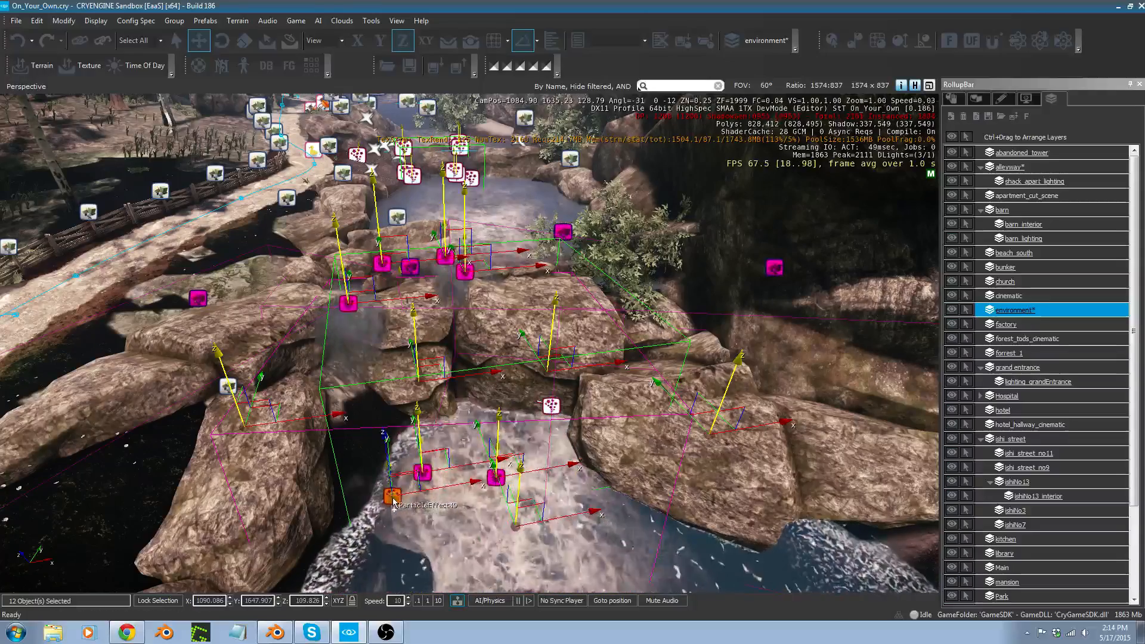
pyautogui.press('4')
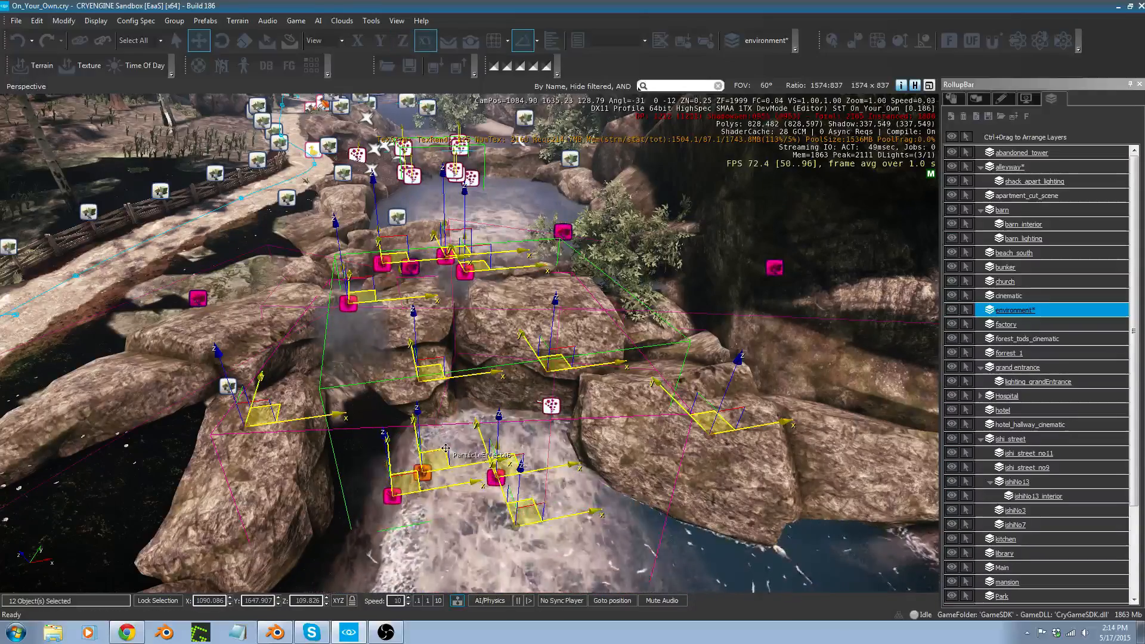
# Clone the selected waterfall set and place the copy on the open water downstream.
pyautogui.hotkey('ctrl', 'c')
pyautogui.press('s')
pyautogui.moveTo(446, 448); pyautogui.dragTo(454, 473, button='right')
pyautogui.press('w')
pyautogui.click(453, 473)
pyautogui.moveTo(583, 400); pyautogui.dragTo(565, 400, button='right')
# Select the water_particles2 group stretching over the river and ungroup it.
pyautogui.click(953, 98)
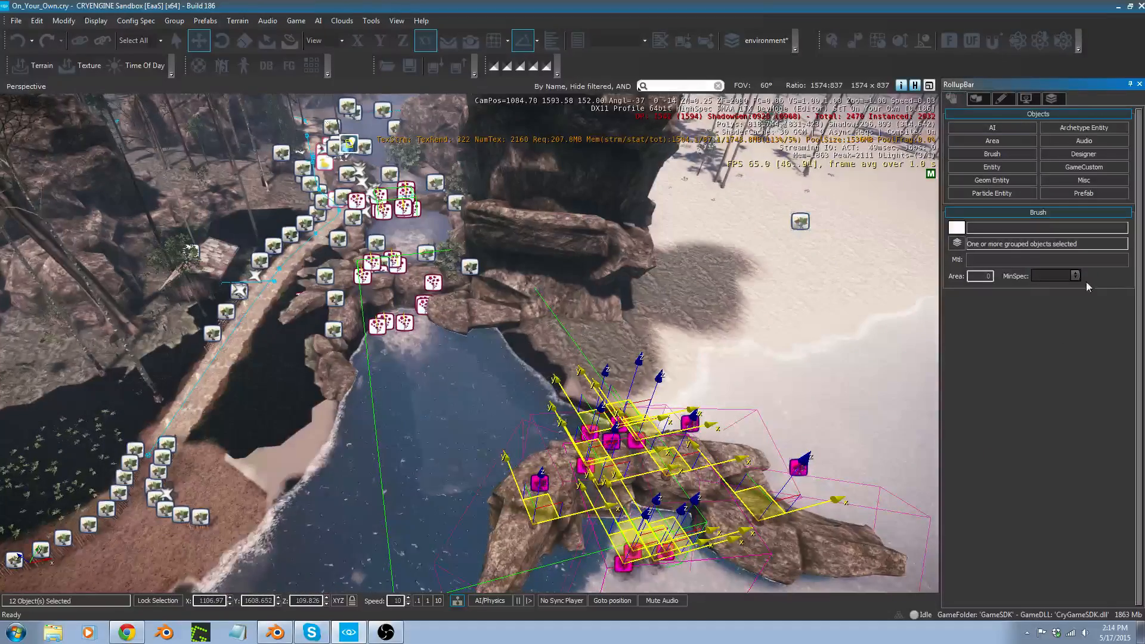
pyautogui.moveTo(717, 387); pyautogui.dragTo(717, 393, button='right')
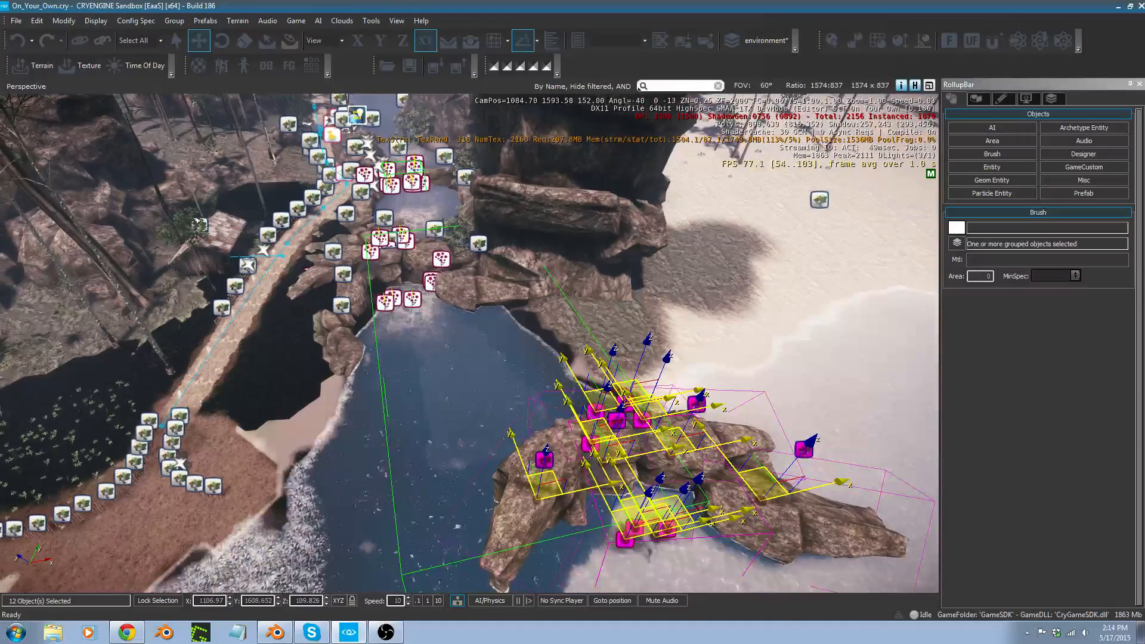
pyautogui.moveTo(602, 314); pyautogui.dragTo(601, 316, button='right')
pyautogui.click(583, 325)
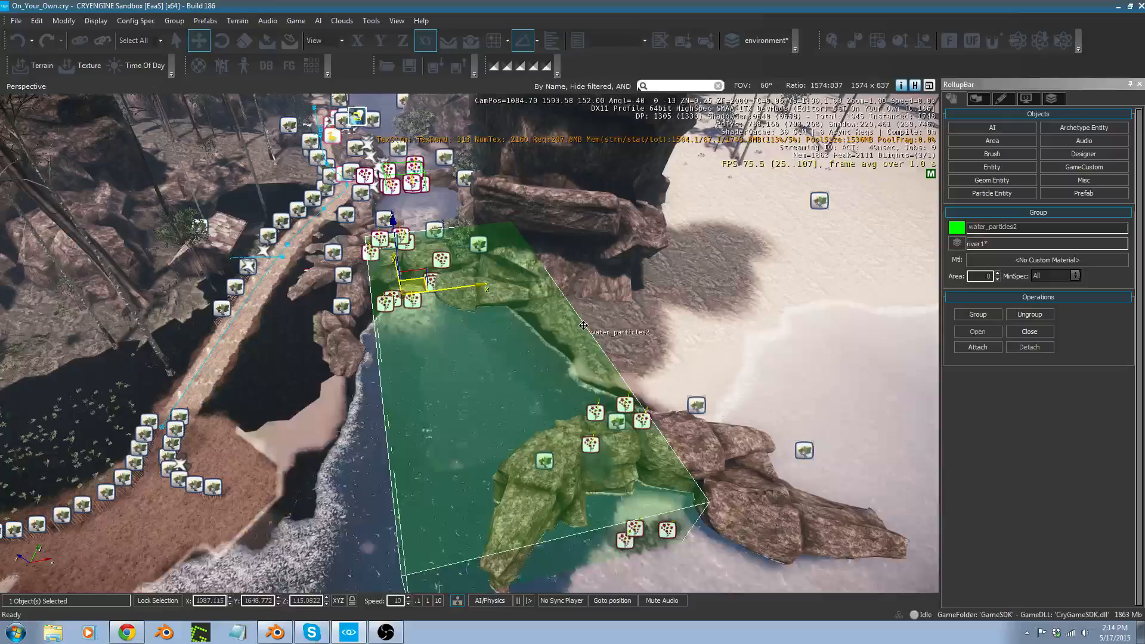
pyautogui.click(1030, 315)
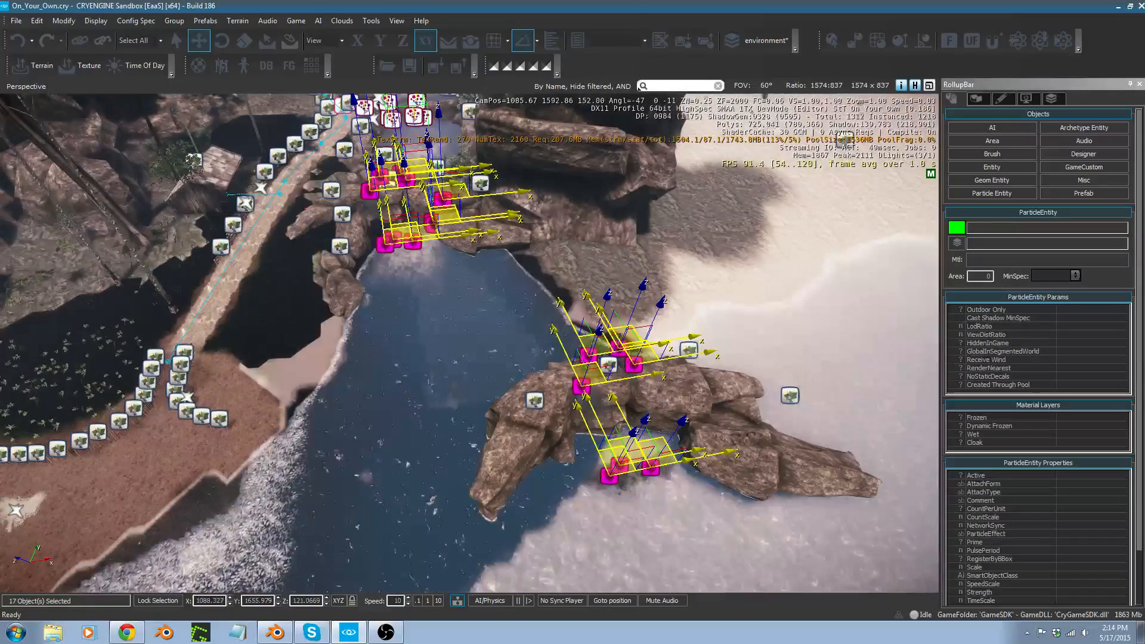
# Clear the selection of ungrouped particle effects and approach the copied rock waterfall in the open water.
pyautogui.moveTo(697, 453); pyautogui.dragTo(682, 478, button='right')
pyautogui.click(683, 478)
pyautogui.moveTo(477, 510); pyautogui.dragTo(751, 393)
pyautogui.moveTo(806, 349); pyautogui.dragTo(808, 348)
pyautogui.press('s')
pyautogui.moveTo(808, 348)
pyautogui.mouseDown(button='right')
pyautogui.moveTo(757, 250)
pyautogui.moveTo(739, 246)
pyautogui.moveTo(776, 397)
pyautogui.moveTo(835, 399)
pyautogui.moveTo(740, 364)
pyautogui.moveTo(648, 309)
pyautogui.moveTo(644, 292)
pyautogui.moveTo(614, 314)
pyautogui.moveTo(684, 360)
pyautogui.mouseUp(button='right')
pyautogui.press('w')
pyautogui.click(768, 377)
pyautogui.press('w')
pyautogui.press('w')
pyautogui.press('s')
# Select the copy's canyon rocks and the particle effects above the fall, leaving the waterfall mesh out of the selection.
pyautogui.click(636, 410)
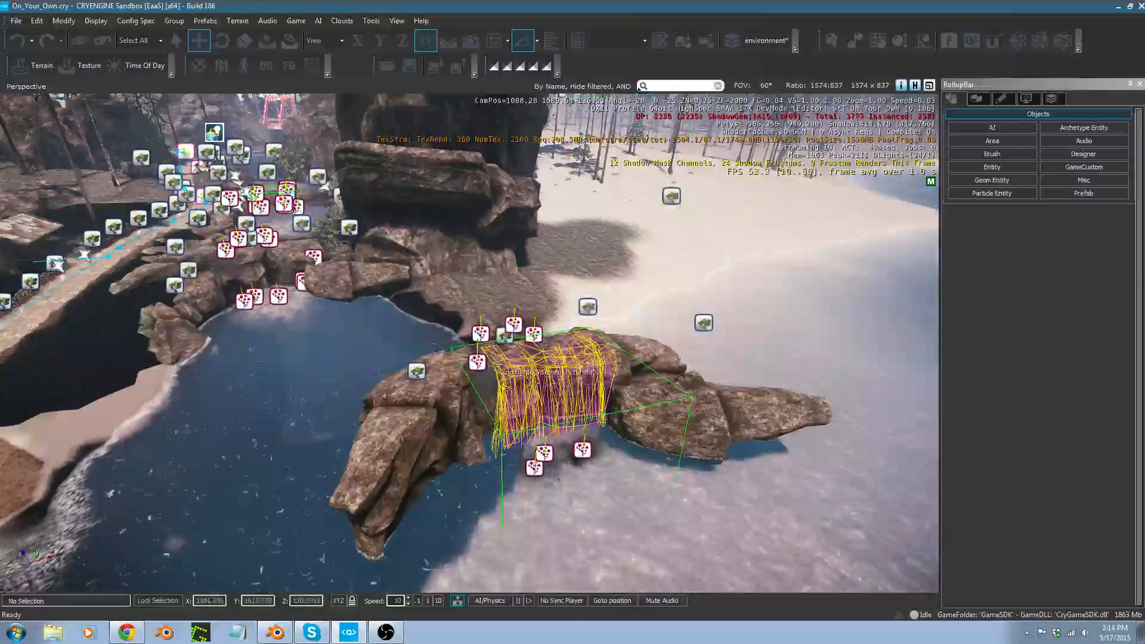
pyautogui.keyDown('ctrl'); pyautogui.click(704, 323); pyautogui.keyUp('ctrl')
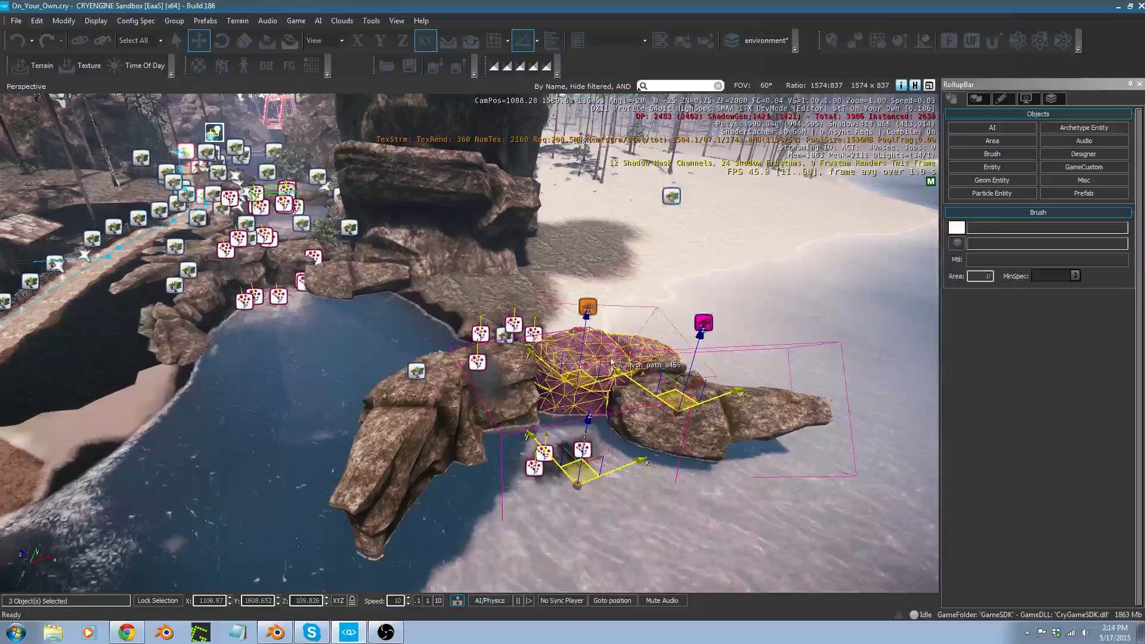
pyautogui.keyDown('ctrl'); pyautogui.click(587, 306); pyautogui.keyUp('ctrl')
pyautogui.keyDown('ctrl'); pyautogui.click(512, 327); pyautogui.keyUp('ctrl')
pyautogui.keyDown('ctrl'); pyautogui.click(480, 334); pyautogui.keyUp('ctrl')
pyautogui.keyDown('ctrl'); pyautogui.click(418, 371); pyautogui.keyUp('ctrl')
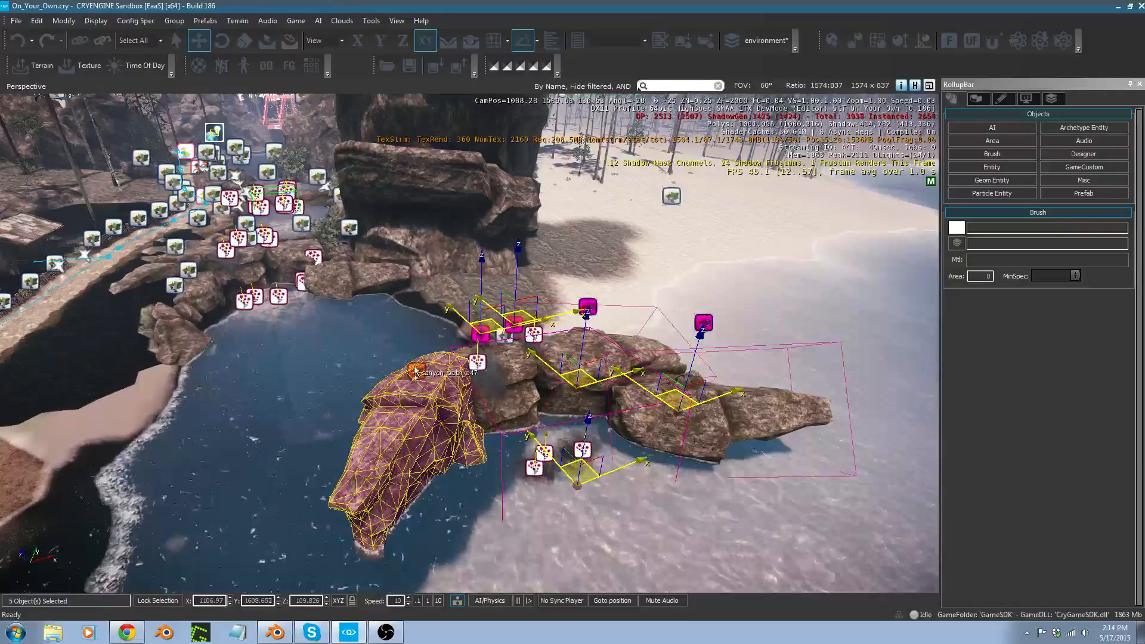
pyautogui.keyDown('ctrl'); pyautogui.click(477, 363); pyautogui.keyUp('ctrl')
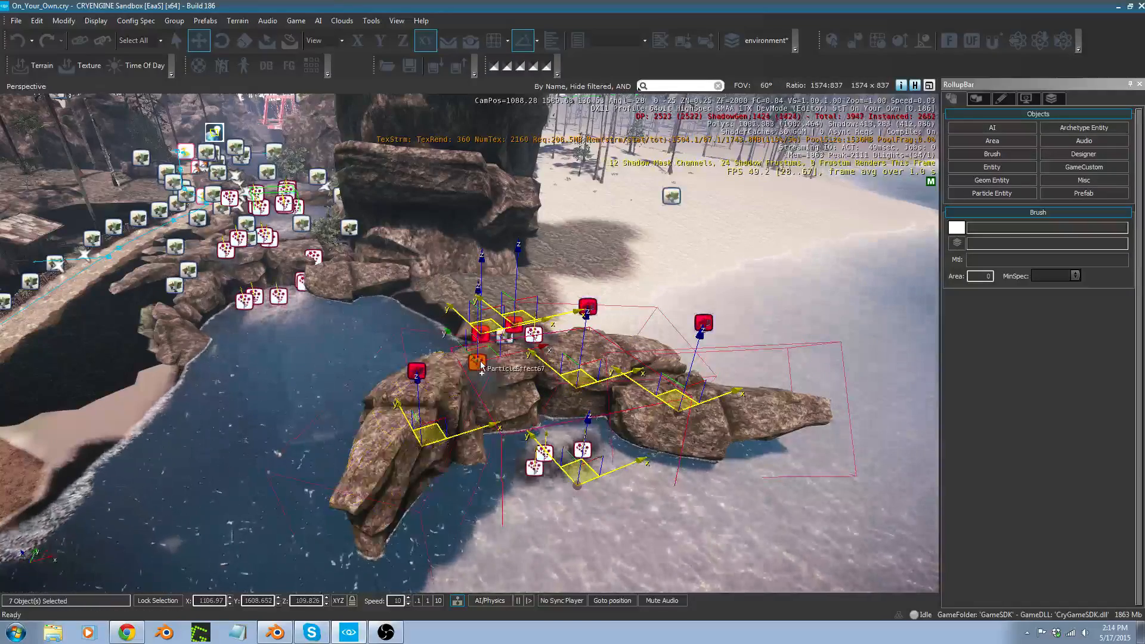
pyautogui.keyDown('ctrl'); pyautogui.click(549, 462); pyautogui.keyUp('ctrl')
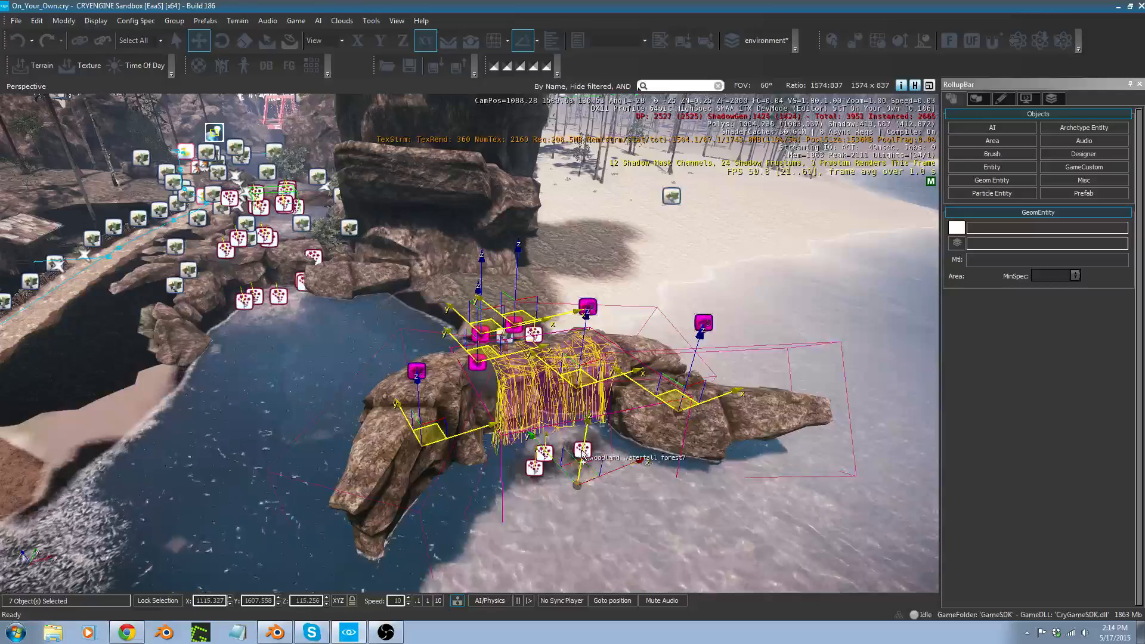
# Set the camera speed to 0.1 and move in close to the base of the copied waterfall.
pyautogui.press('w')
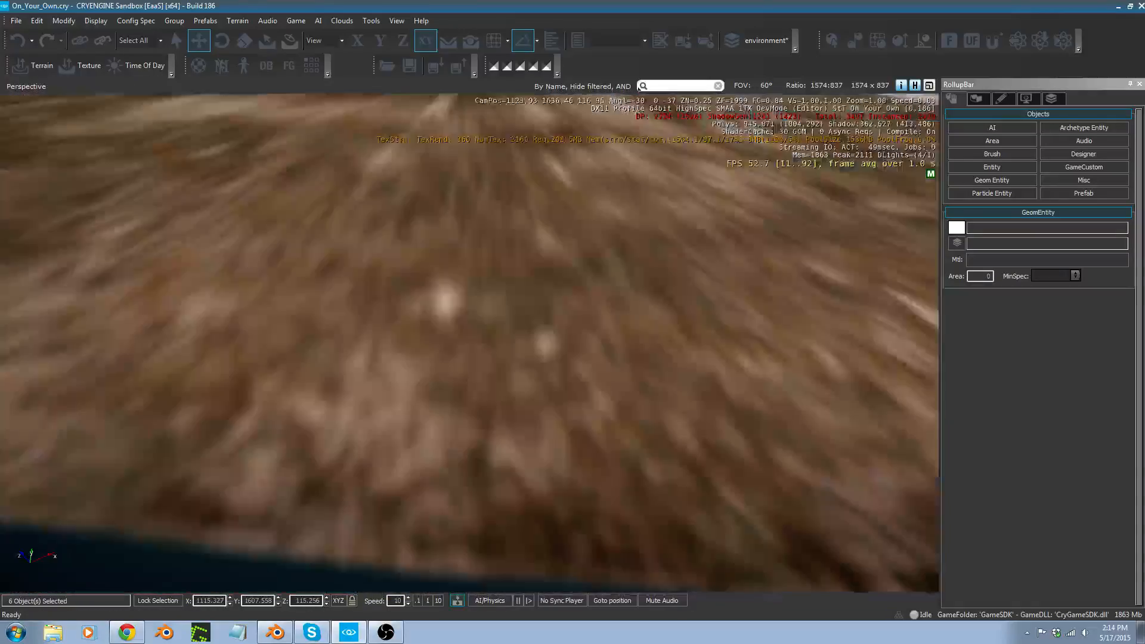
pyautogui.moveTo(584, 458); pyautogui.dragTo(581, 507, button='right')
pyautogui.press('a')
pyautogui.click(418, 601)
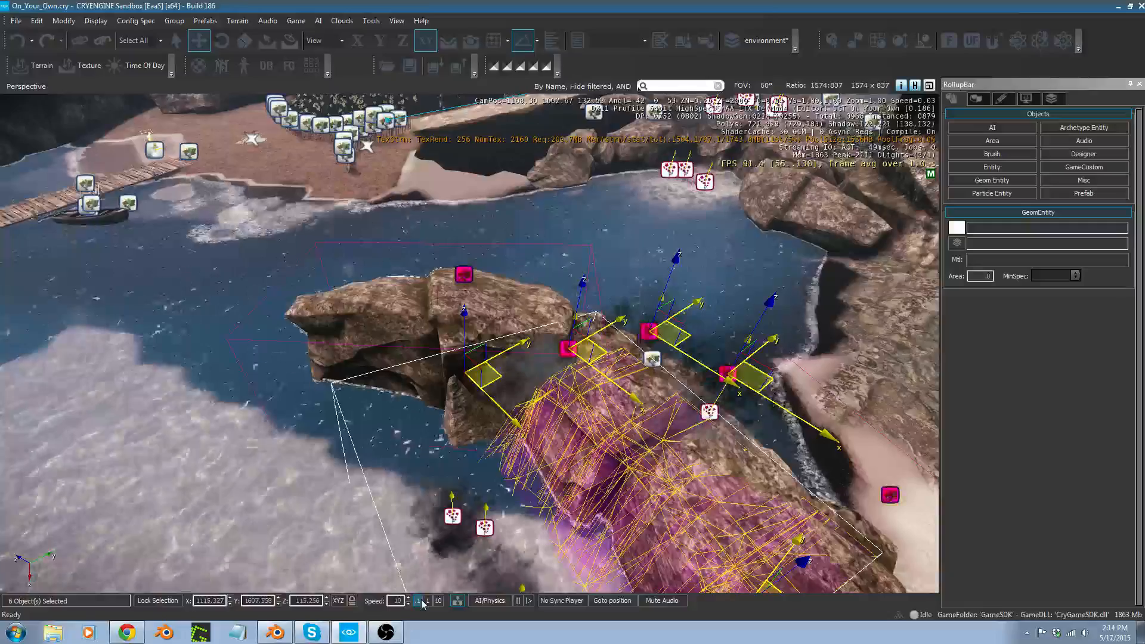
pyautogui.press('w')
pyautogui.moveTo(442, 495); pyautogui.dragTo(530, 463, button='right')
pyautogui.press('a')
pyautogui.press('s')
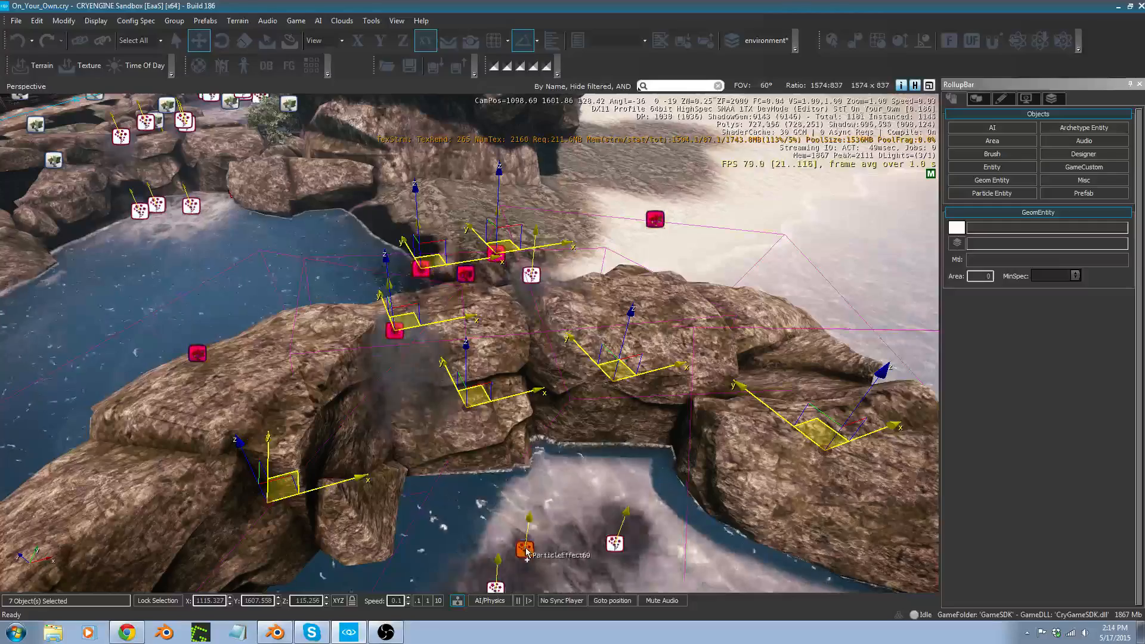
# Add the remaining particle effects at the copy's base and crest to the selection, and shift the whole set horizontally.
pyautogui.keyDown('ctrl'); pyautogui.click(610, 547); pyautogui.keyUp('ctrl')
pyautogui.moveTo(609, 547); pyautogui.dragTo(599, 573, button='right')
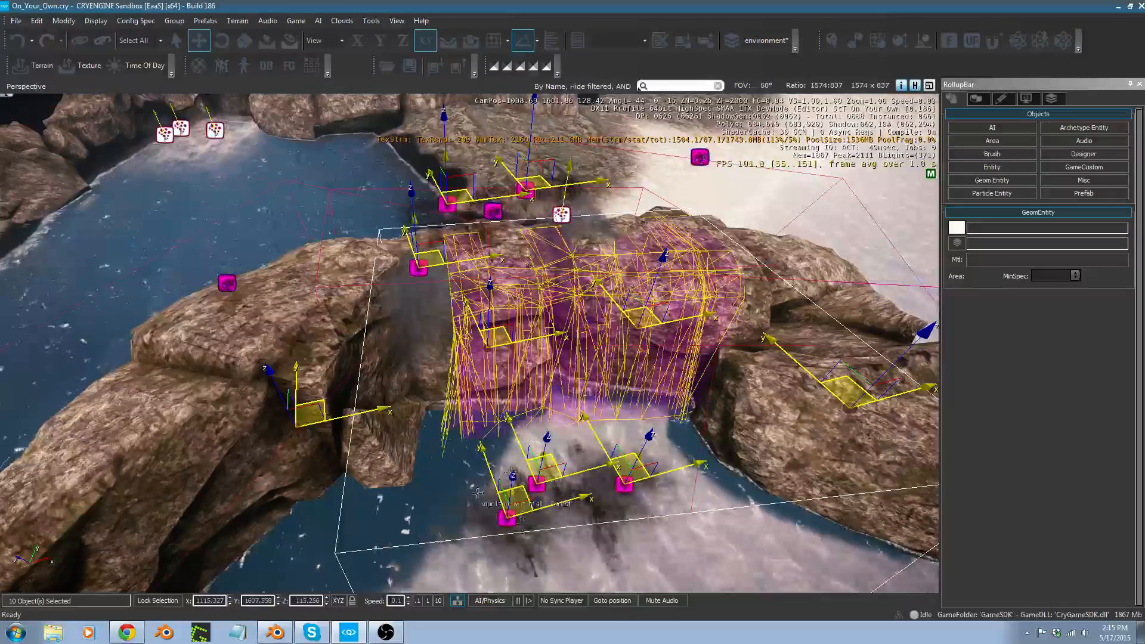
pyautogui.keyDown('ctrl'); pyautogui.click(560, 230); pyautogui.keyUp('ctrl')
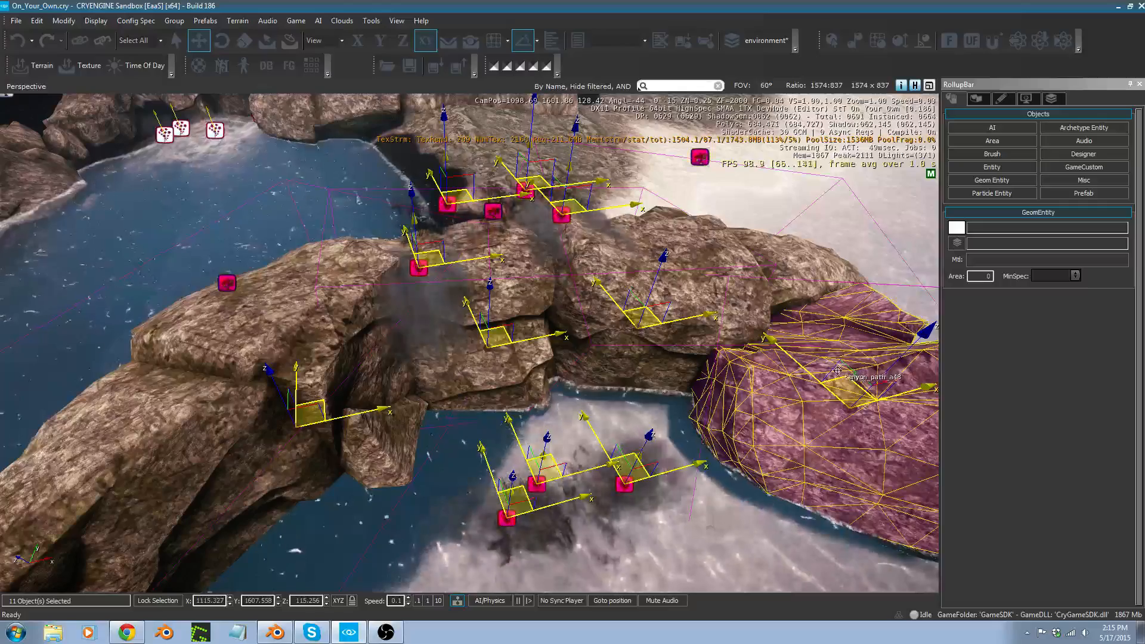
pyautogui.moveTo(842, 377); pyautogui.dragTo(781, 364)
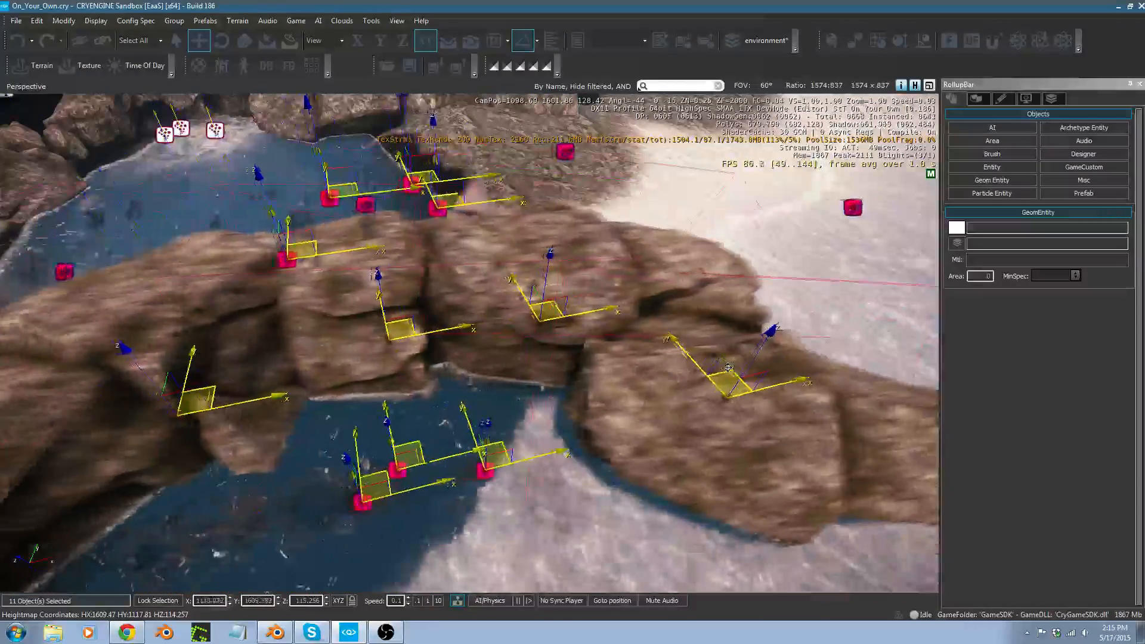
pyautogui.click(174, 21)
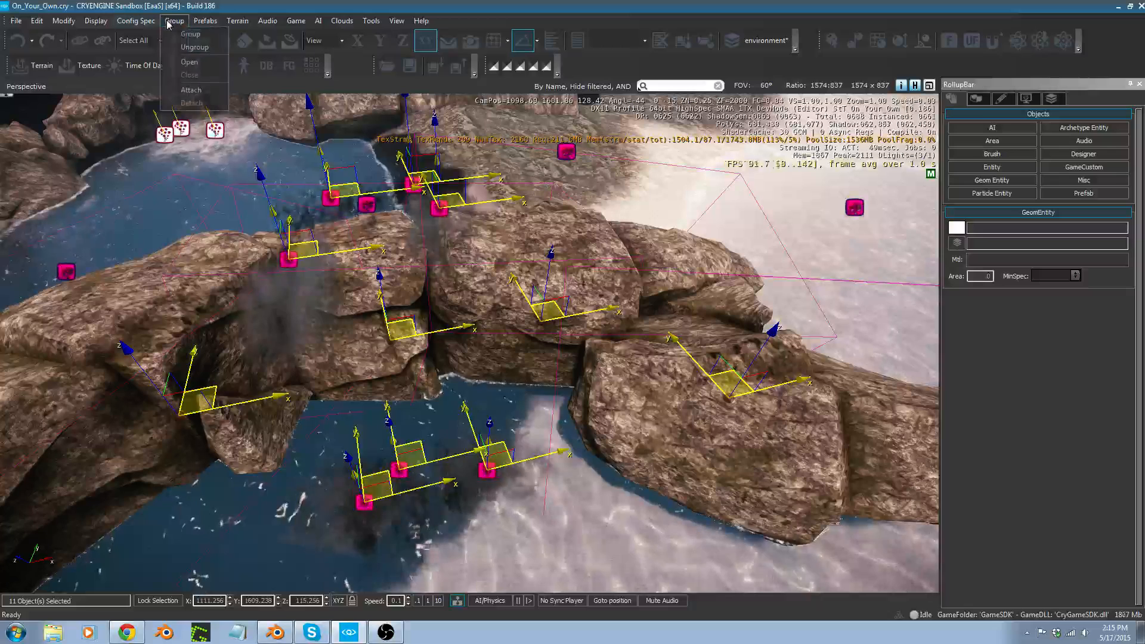
pyautogui.click(188, 32)
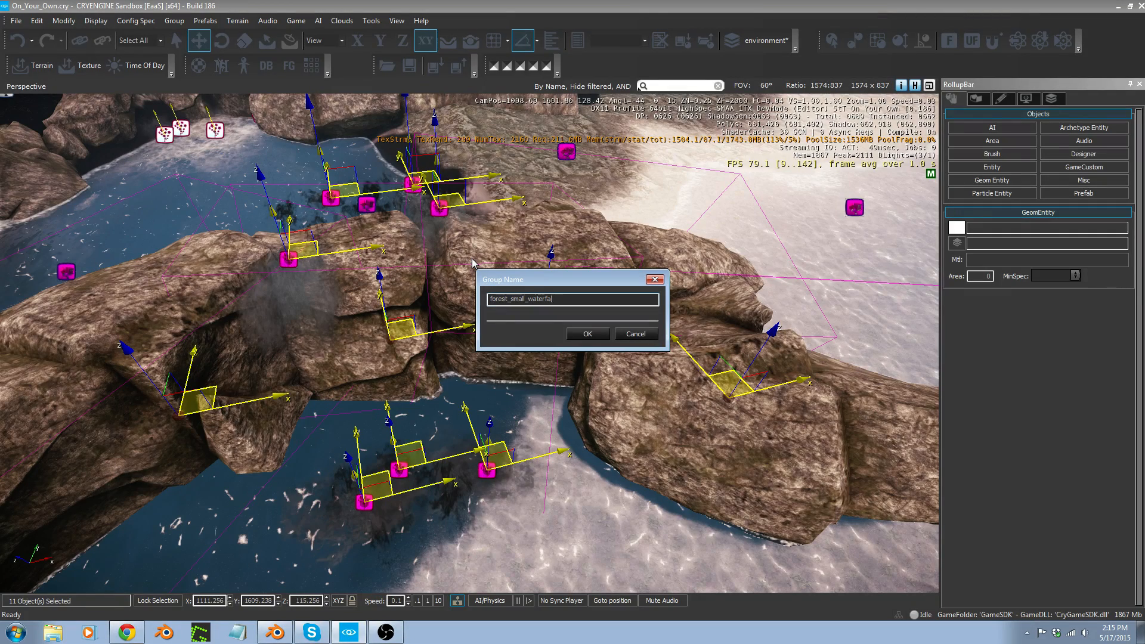
pyautogui.click(635, 334)
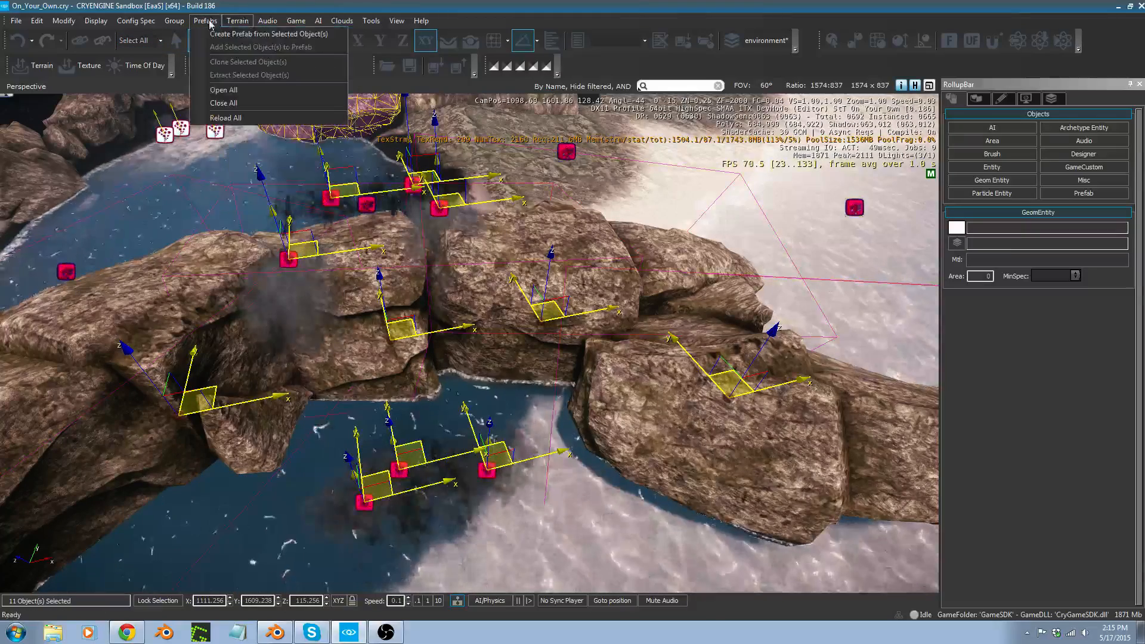
# Create a prefab named forest_small_waterfall from the selected rocks and particle effects.
pyautogui.click(257, 34)
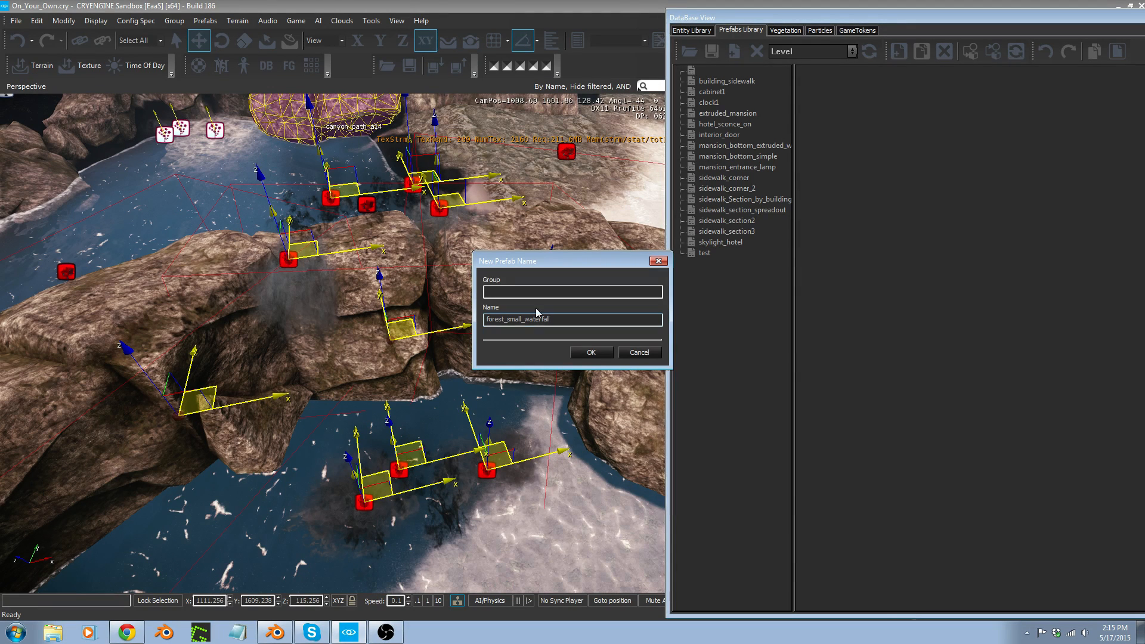
pyautogui.click(591, 353)
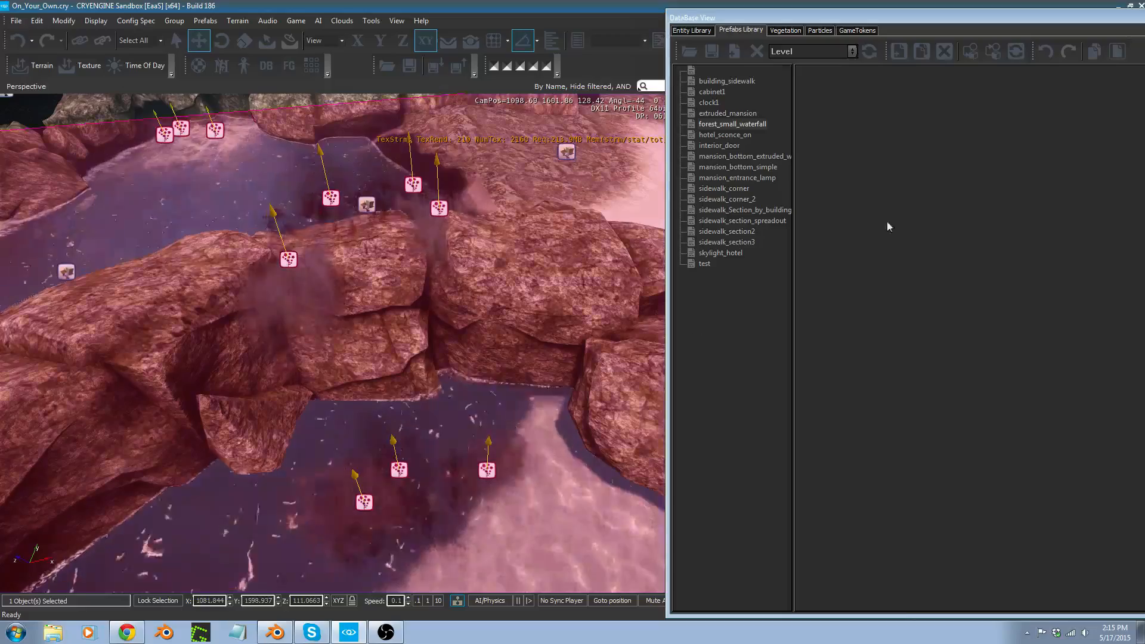
pyautogui.moveTo(477, 352)
pyautogui.mouseDown(button='right')
pyautogui.moveTo(476, 382)
pyautogui.moveTo(433, 343)
pyautogui.moveTo(439, 365)
pyautogui.mouseUp(button='right')
pyautogui.press('s')
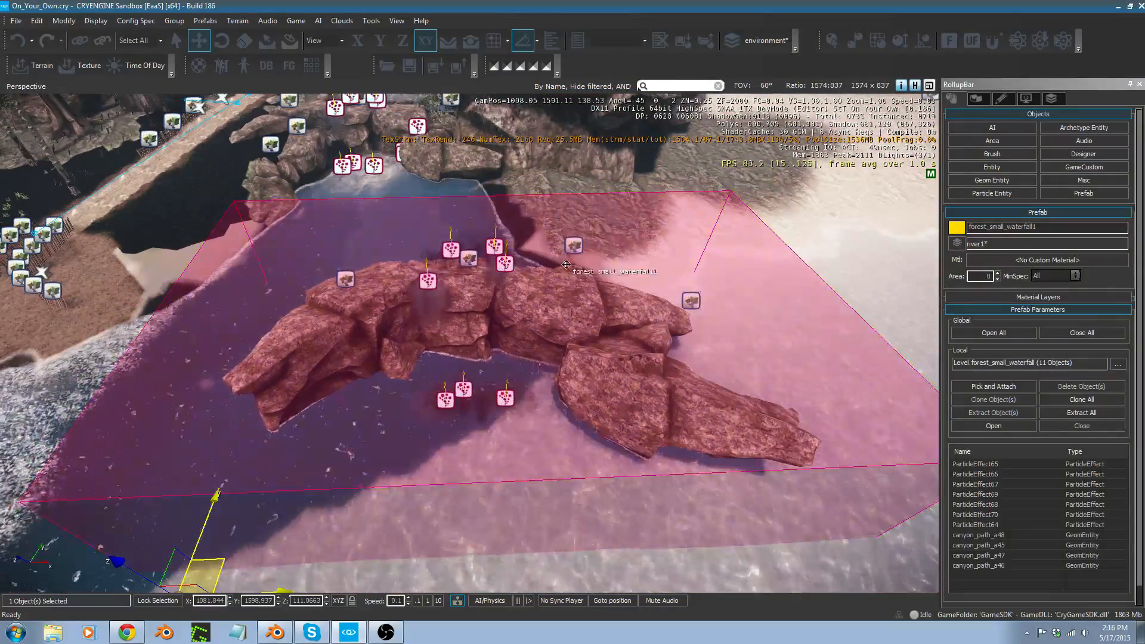
# Select the leftover waterfall mesh and the forest_small_waterfall prefab in turn to examine their extents and properties.
pyautogui.click(583, 256)
pyautogui.press('space')
pyautogui.press('space')
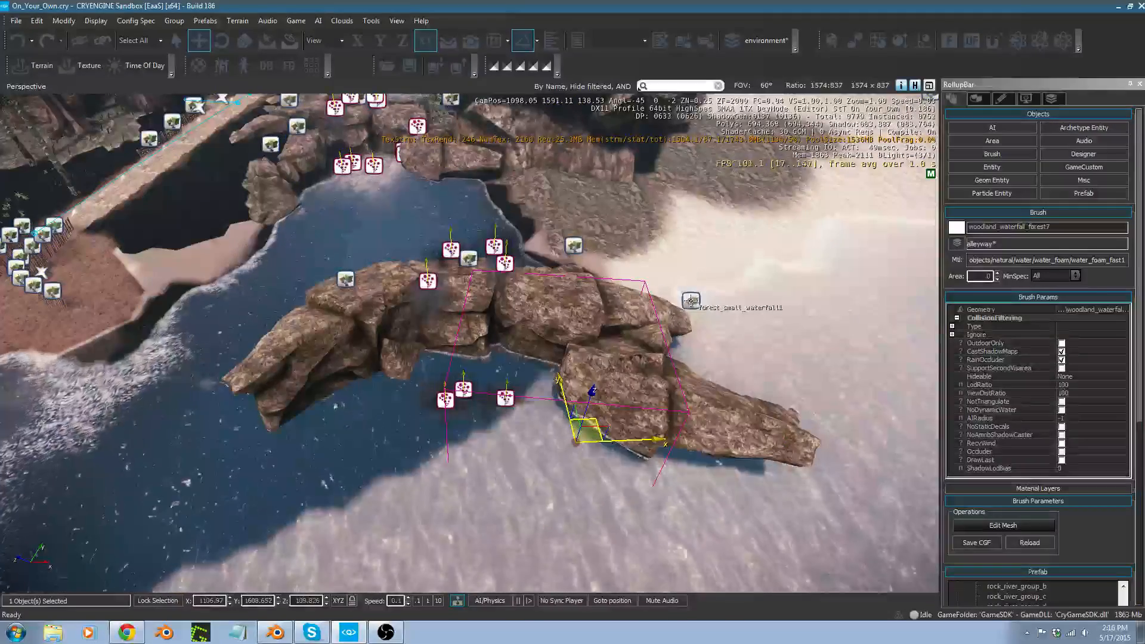
pyautogui.click(689, 300)
pyautogui.moveTo(690, 299); pyautogui.dragTo(665, 281, button='right')
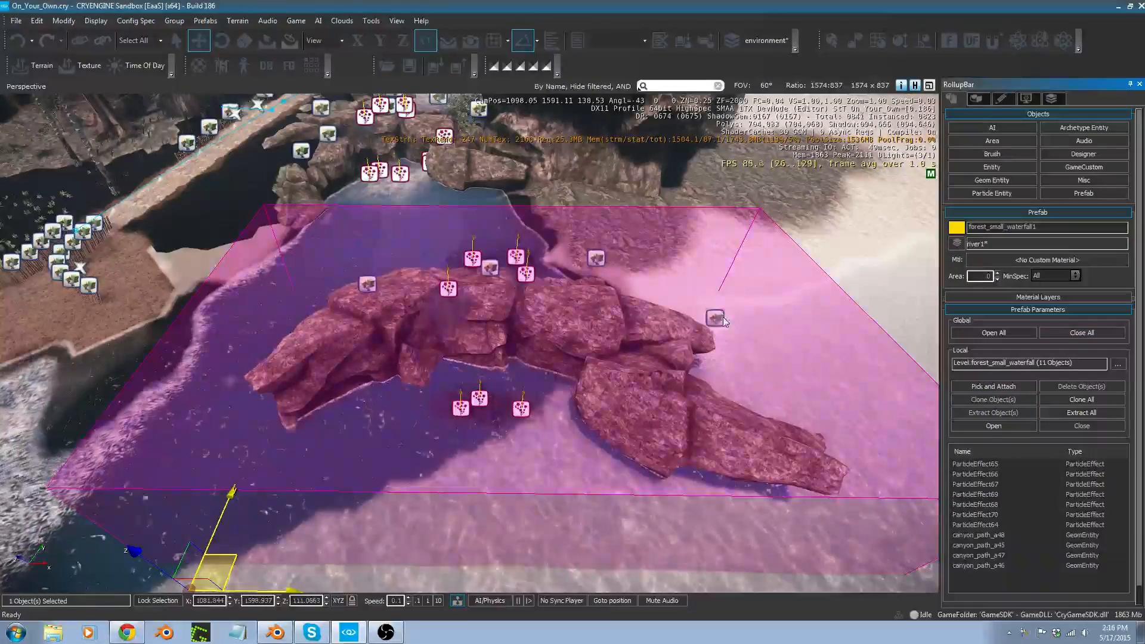
pyautogui.moveTo(707, 308); pyautogui.dragTo(599, 353, button='right')
pyautogui.click(598, 353)
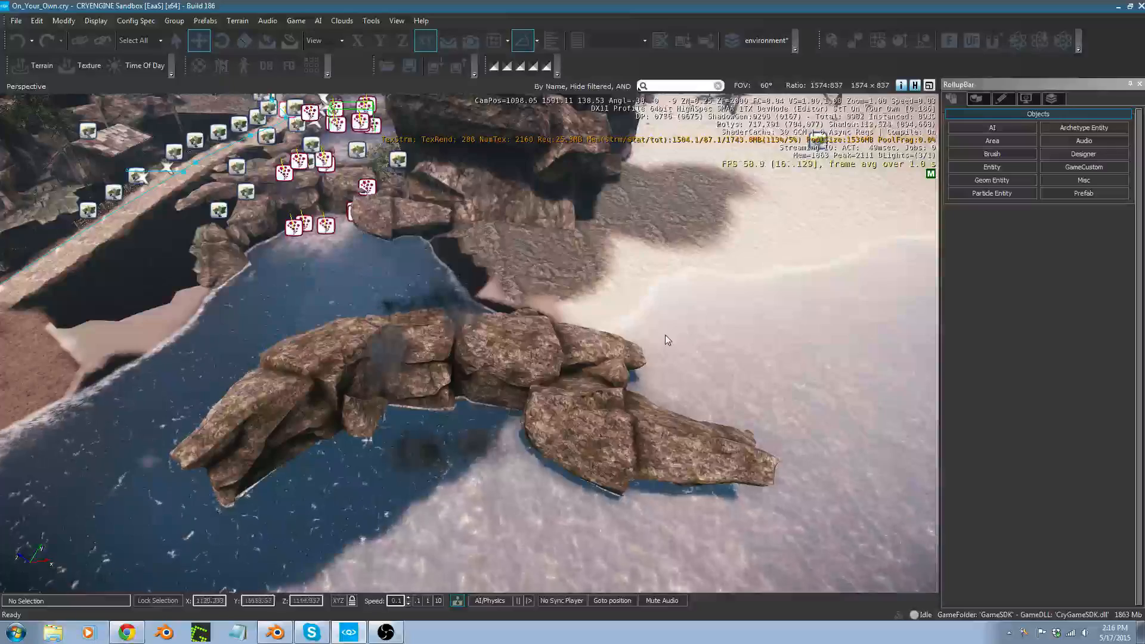
pyautogui.click(598, 353)
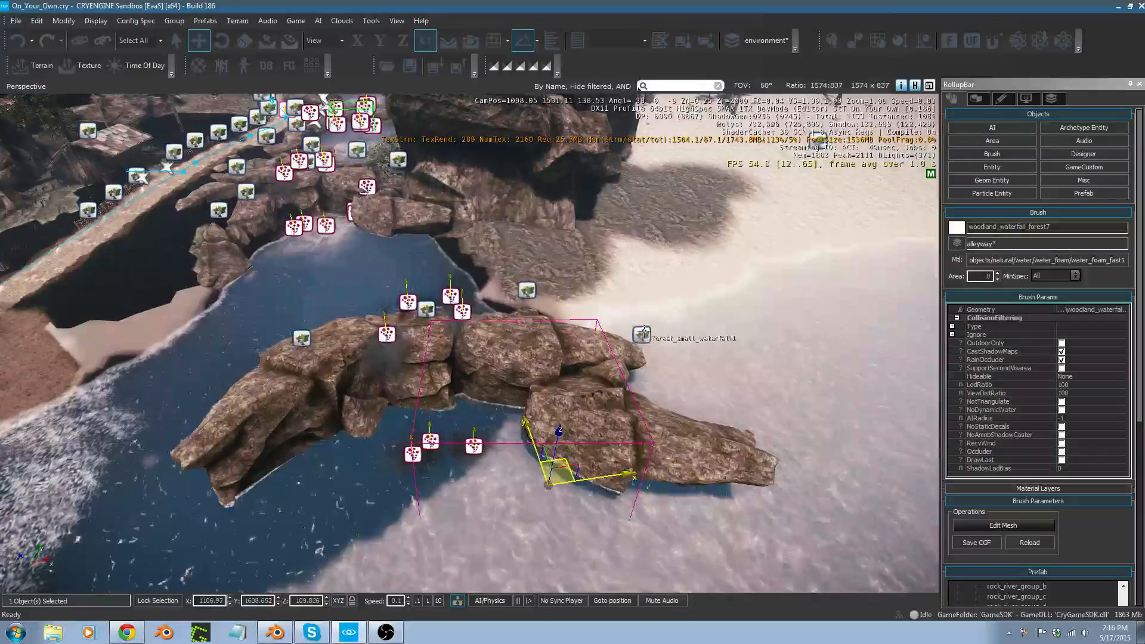
pyautogui.click(642, 333)
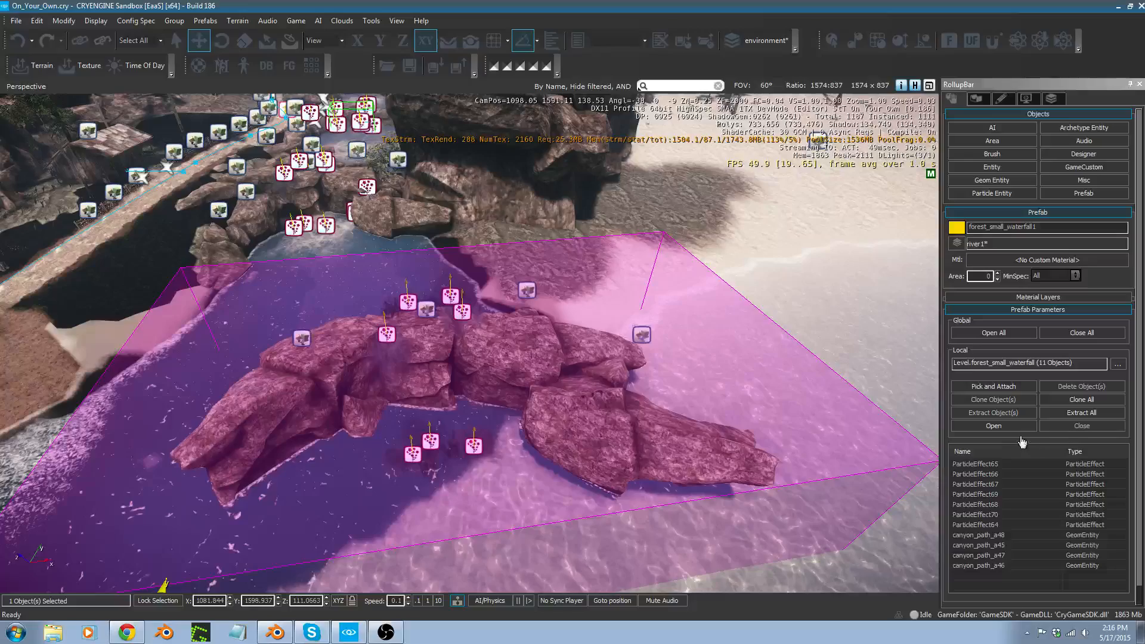
# Shift the forest_small_waterfall prefab as one piece across the shore, clear of the loose waterfall mesh.
pyautogui.moveTo(640, 377); pyautogui.dragTo(635, 382, button='right')
pyautogui.press('s')
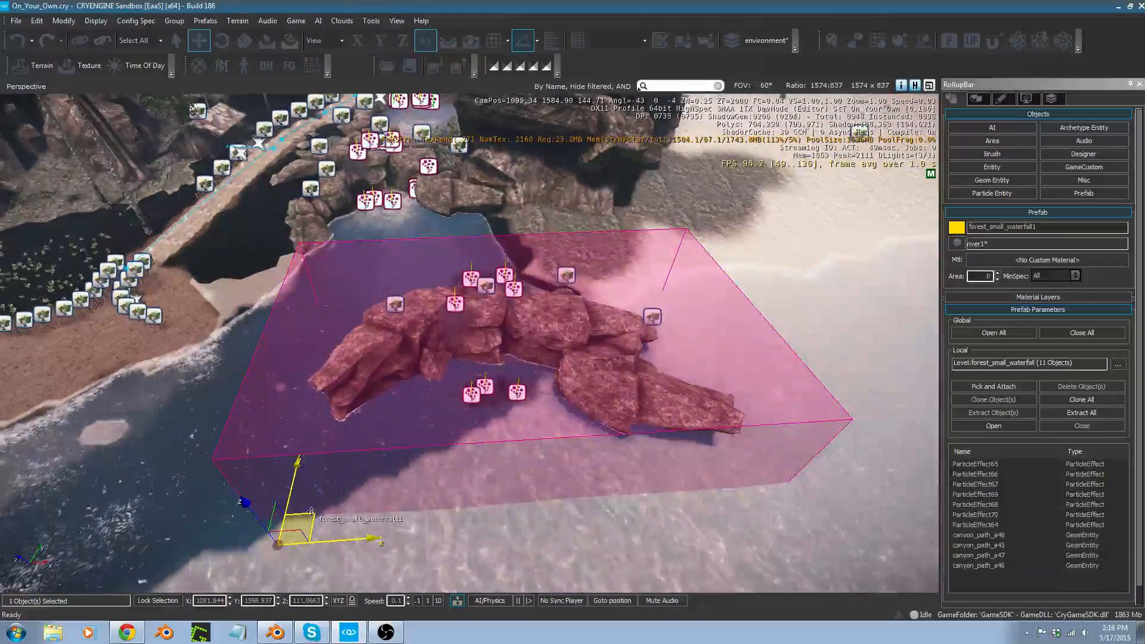
pyautogui.moveTo(304, 514); pyautogui.dragTo(306, 547)
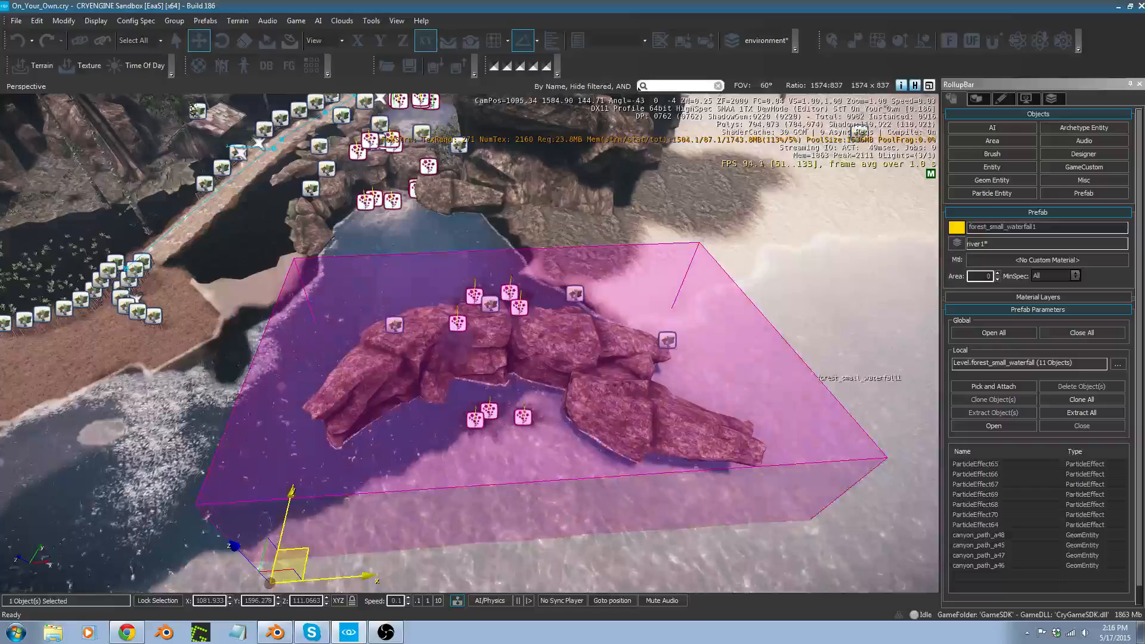
pyautogui.moveTo(809, 371)
pyautogui.mouseDown(button='right')
pyautogui.moveTo(808, 354)
pyautogui.moveTo(809, 371)
pyautogui.mouseUp(button='right')
pyautogui.click(801, 381)
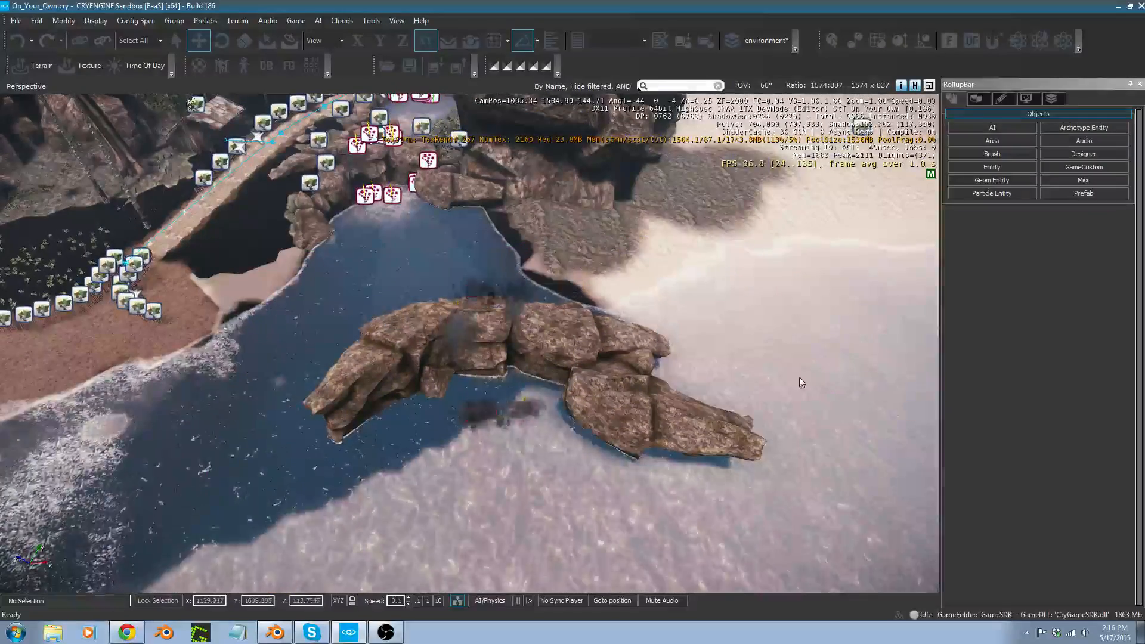
pyautogui.click(635, 421)
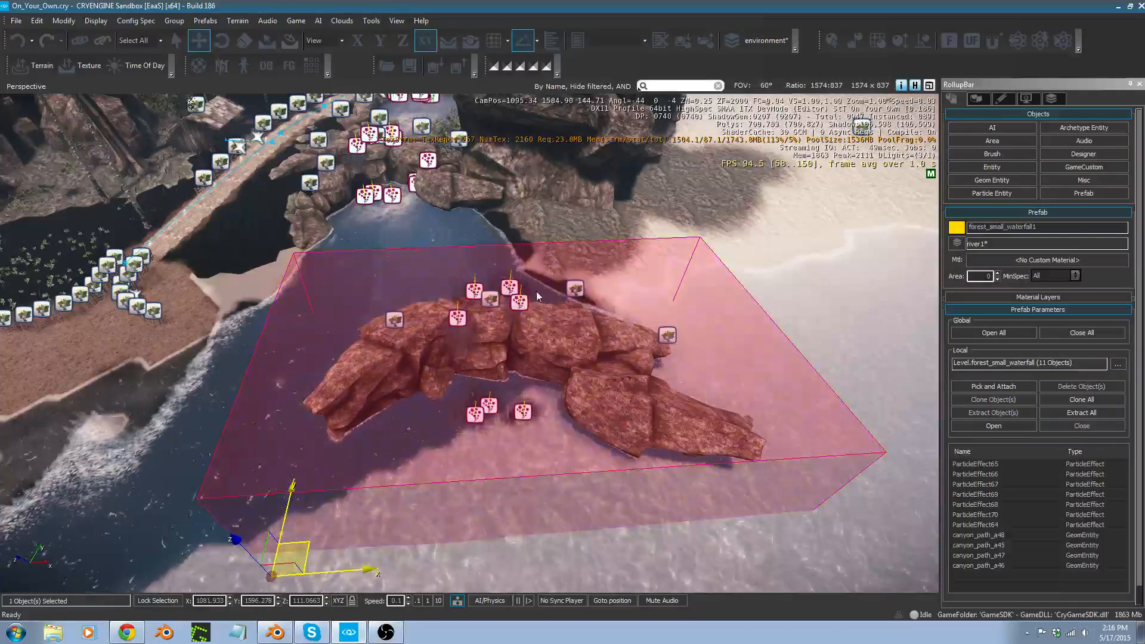
pyautogui.moveTo(293, 560); pyautogui.dragTo(738, 469)
pyautogui.click(546, 337)
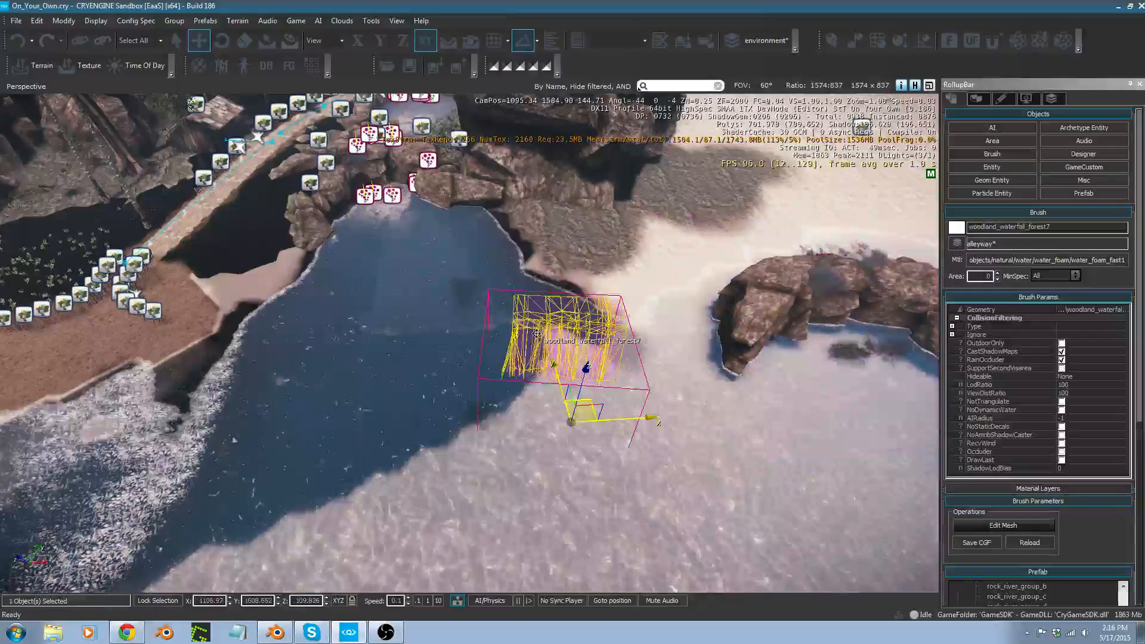
# Delete the forest_small_waterfall prefab instance from the shoreline.
pyautogui.moveTo(546, 337)
pyautogui.mouseDown(button='right')
pyautogui.moveTo(577, 327)
pyautogui.moveTo(527, 339)
pyautogui.mouseUp(button='right')
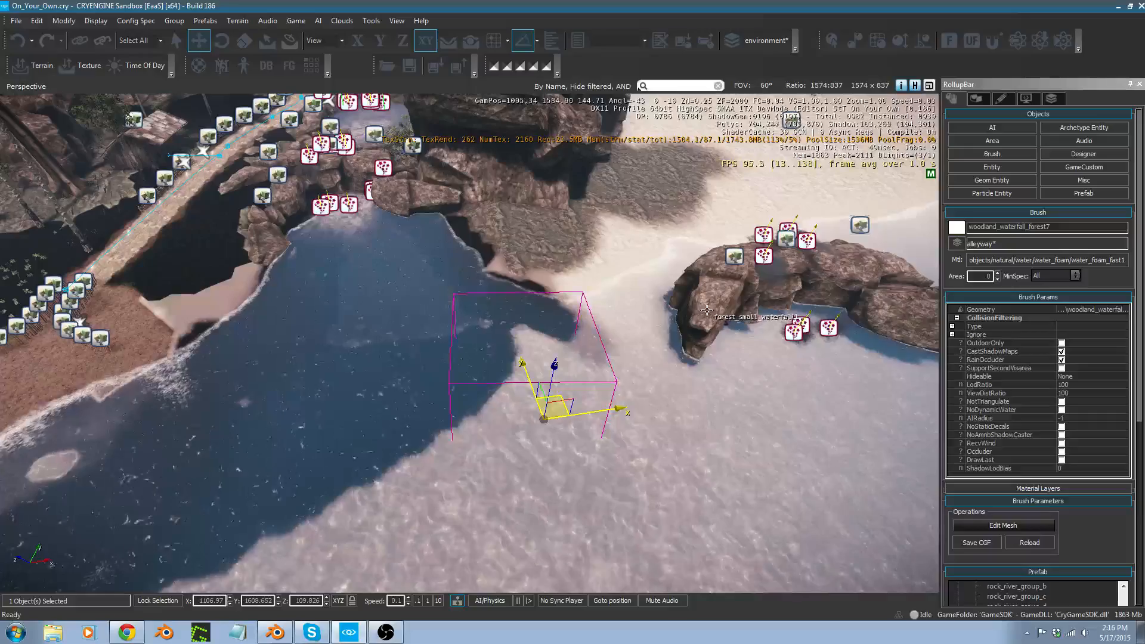
pyautogui.click(703, 370)
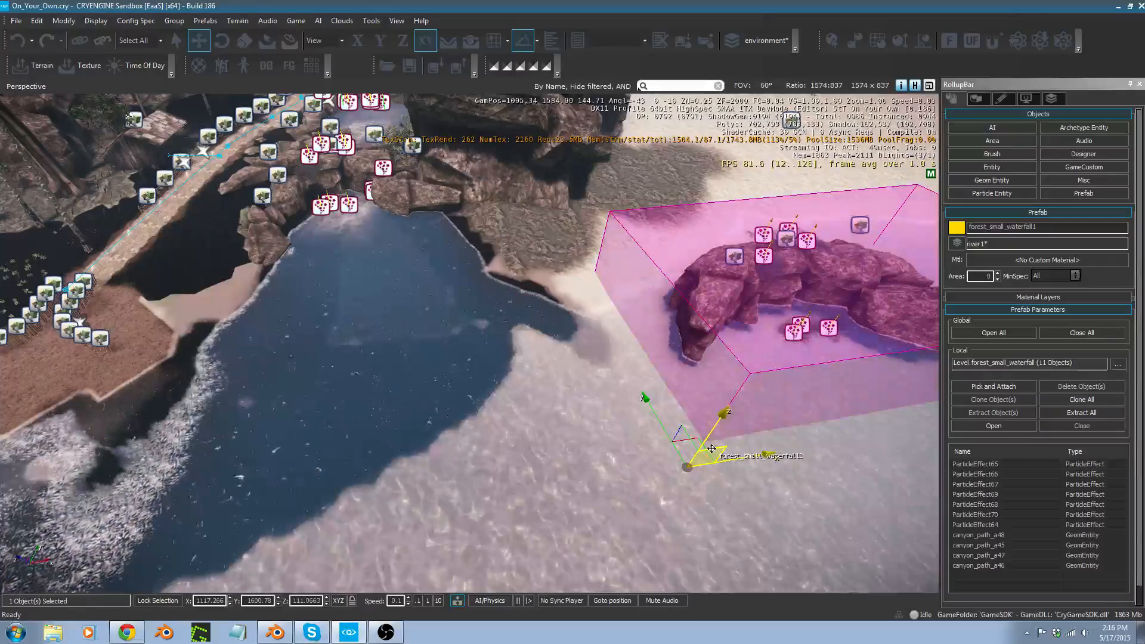
pyautogui.click(511, 326)
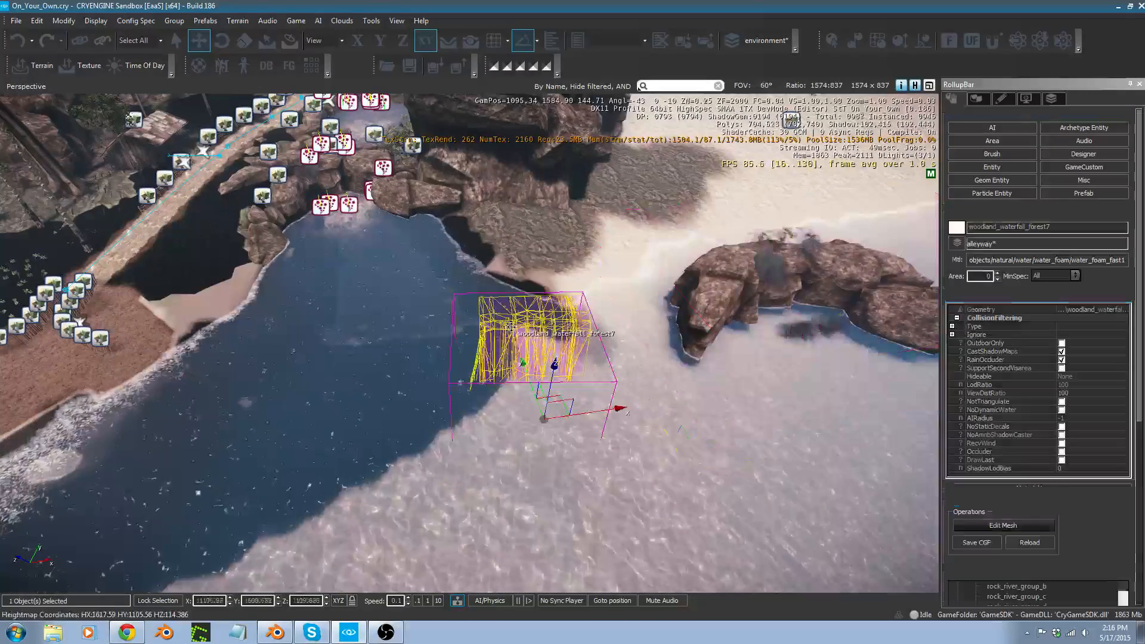
pyautogui.click(697, 301)
pyautogui.press('Delete')
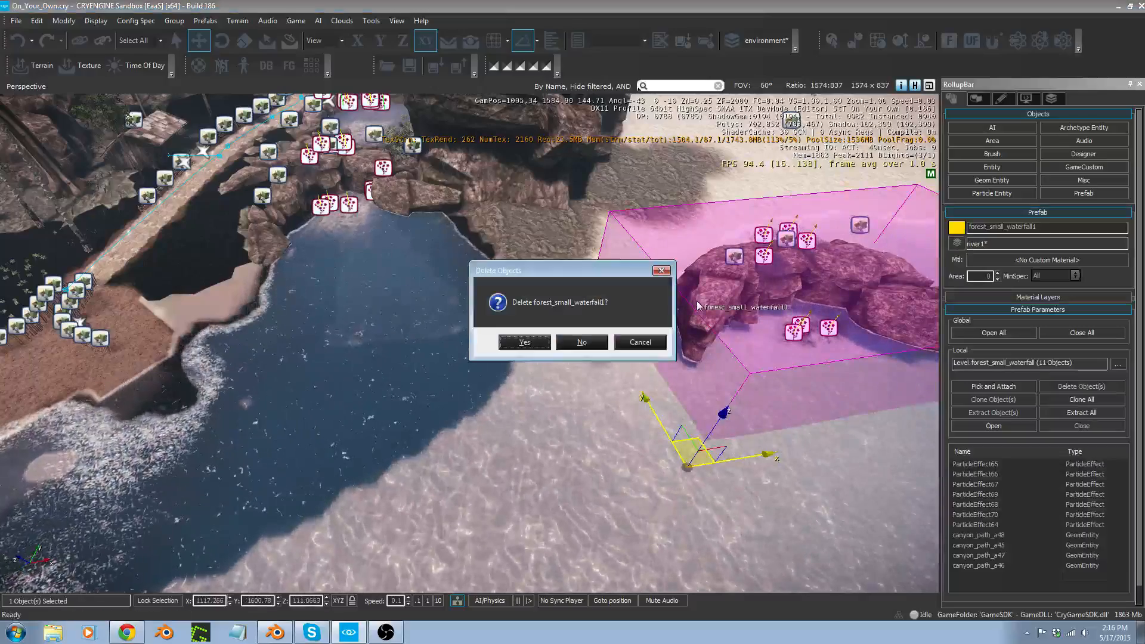
pyautogui.click(535, 346)
# Set the camera speed to 10 and fly from the shore to the shaded forest river.
pyautogui.moveTo(511, 378); pyautogui.dragTo(714, 219, button='right')
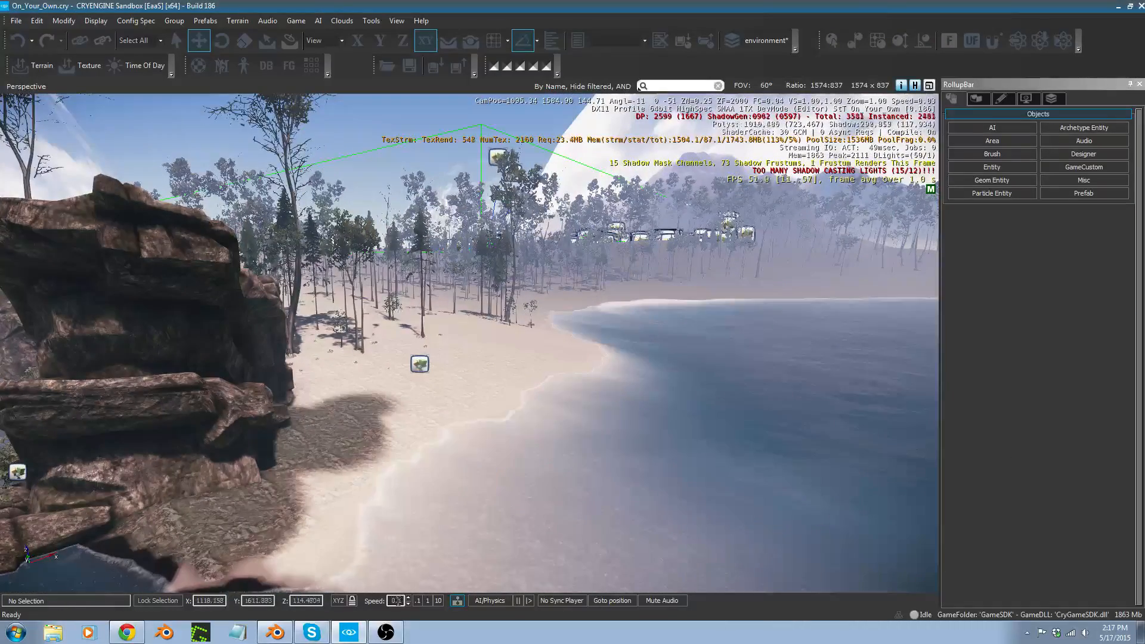
pyautogui.click(440, 602)
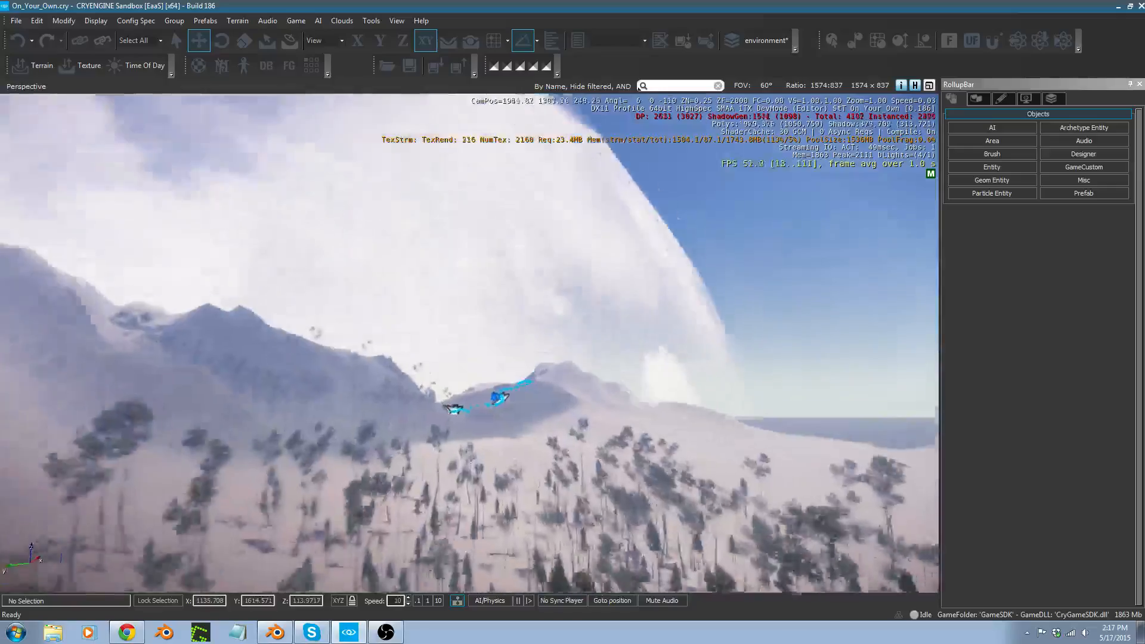
pyautogui.press('w')
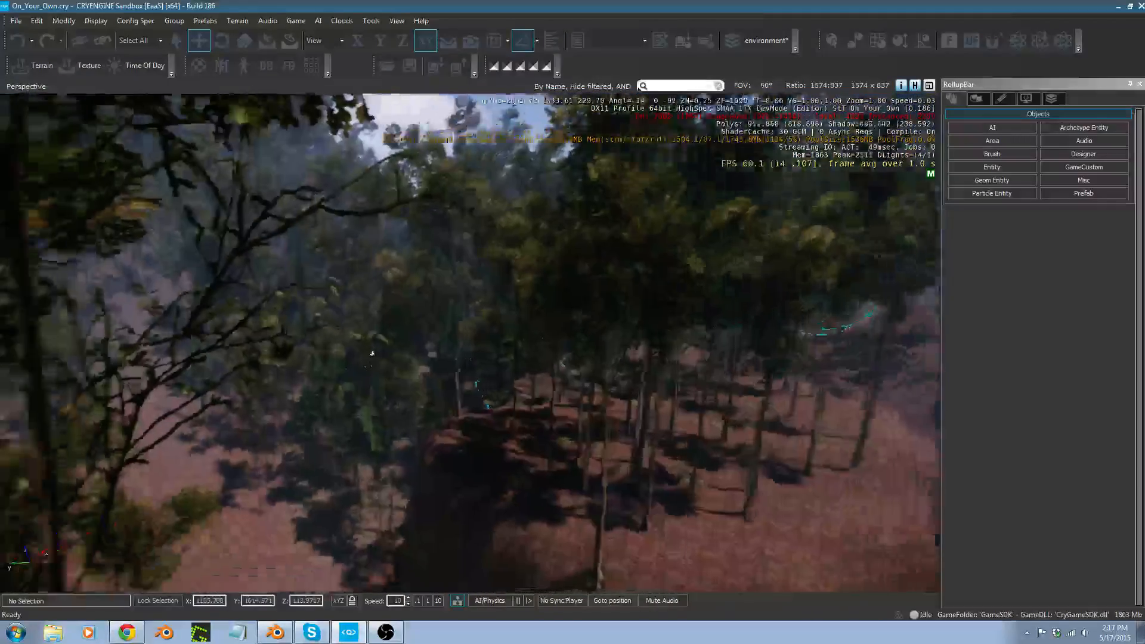
pyautogui.press('w')
pyautogui.press('w')
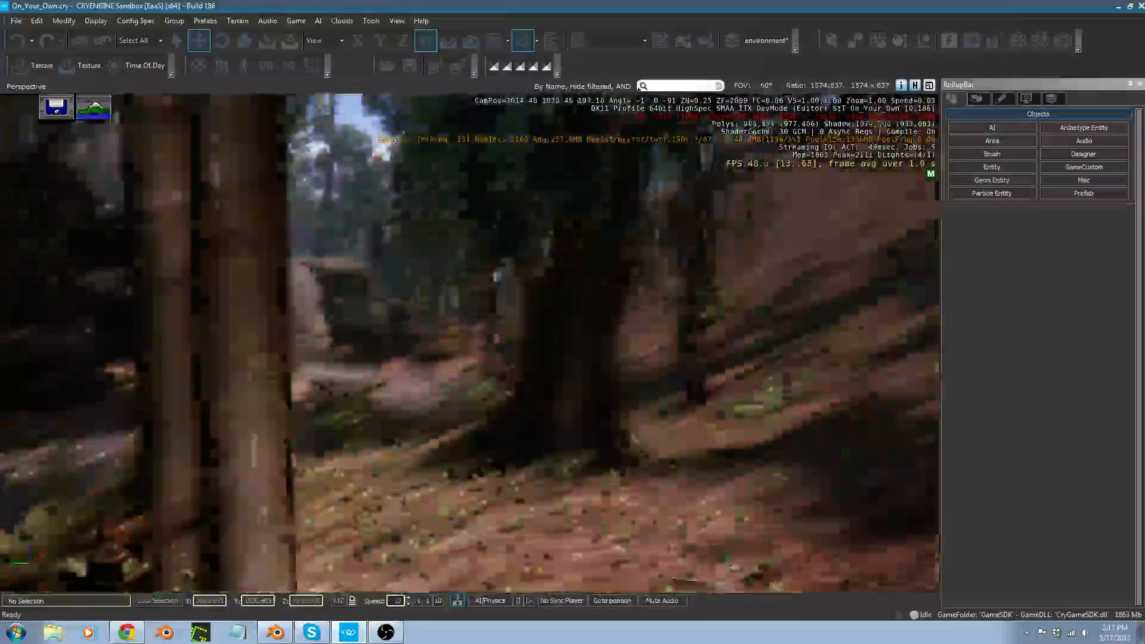
pyautogui.press('w')
pyautogui.press('w')
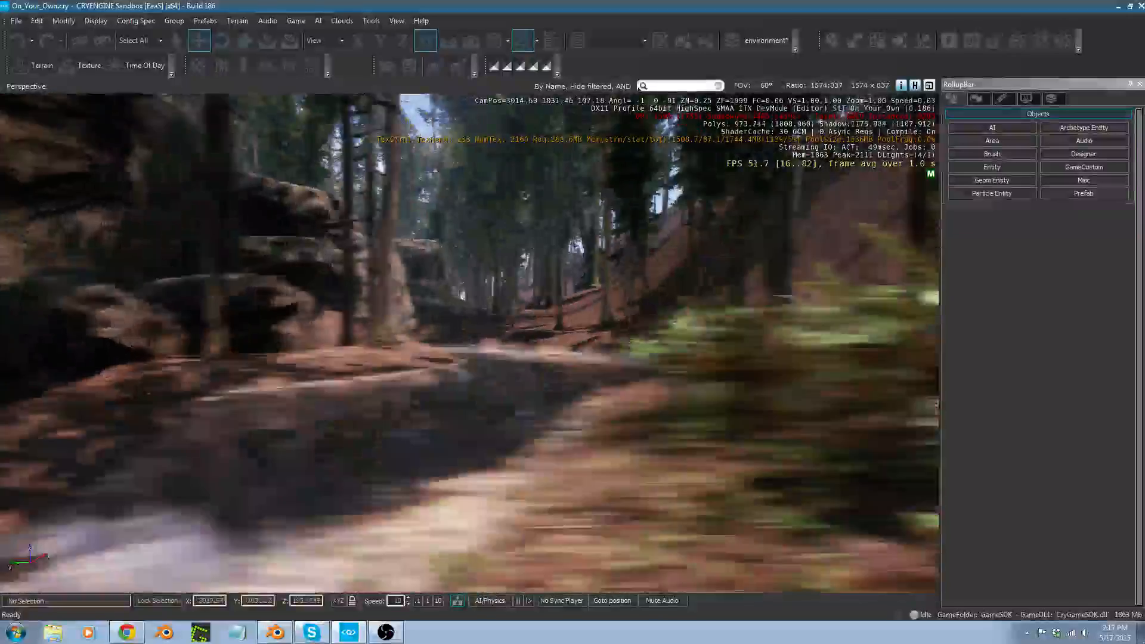
pyautogui.press('a')
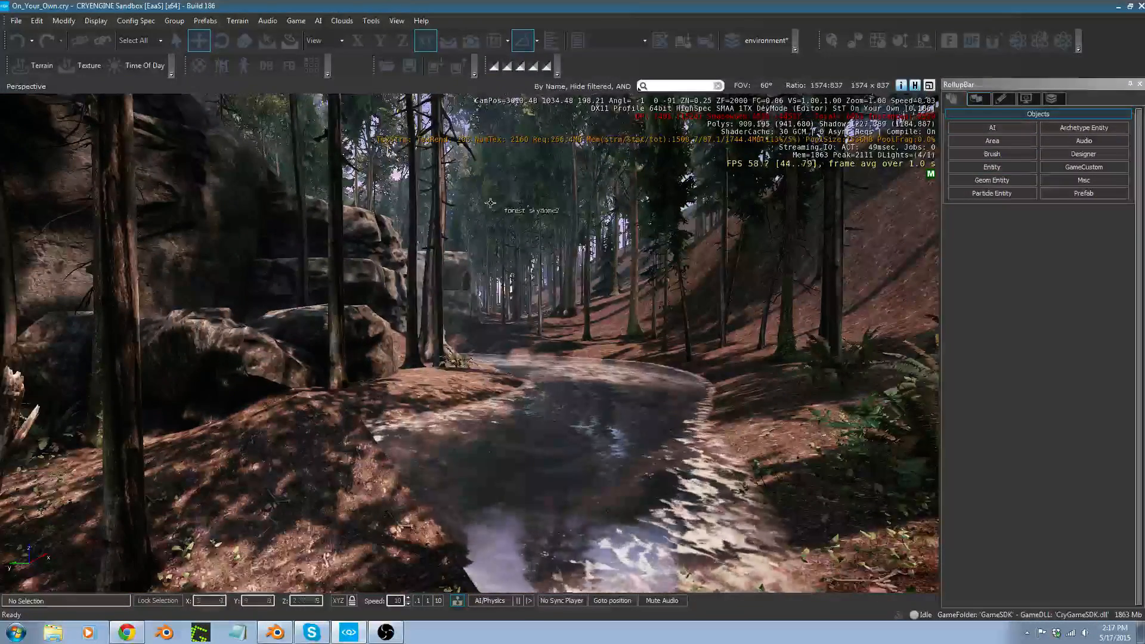
# Set the camera speed to 0.1 and frame the abrupt end of the forest river.
pyautogui.click(418, 601)
pyautogui.press('s')
pyautogui.press('a')
pyautogui.moveTo(453, 507); pyautogui.dragTo(513, 549, button='right')
pyautogui.press('s')
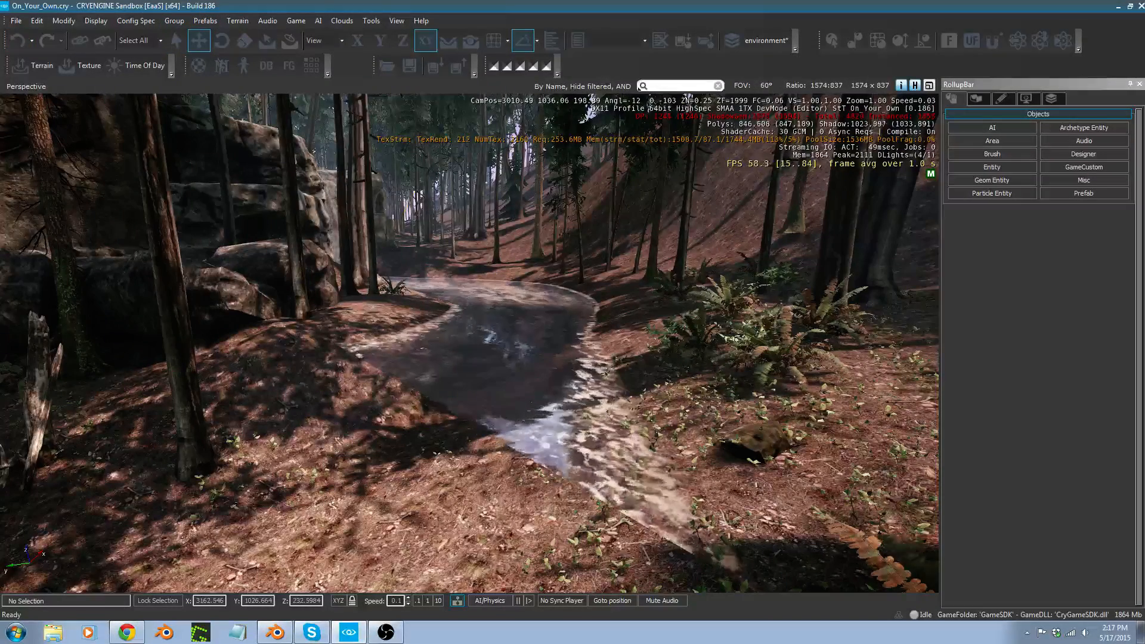
pyautogui.click(198, 22)
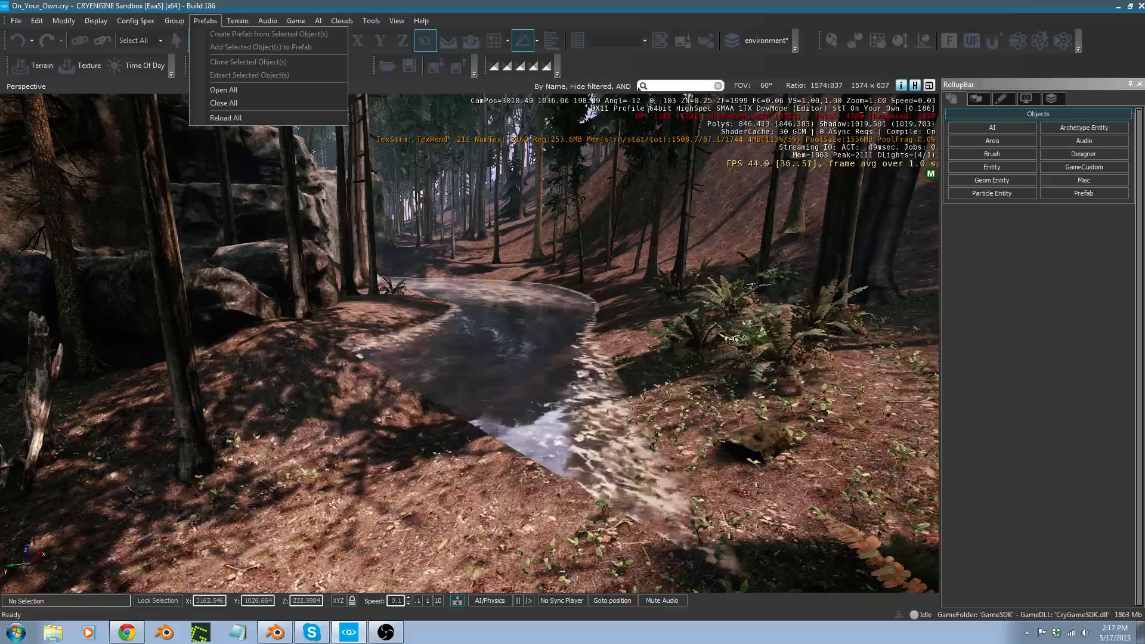
pyautogui.press('Escape')
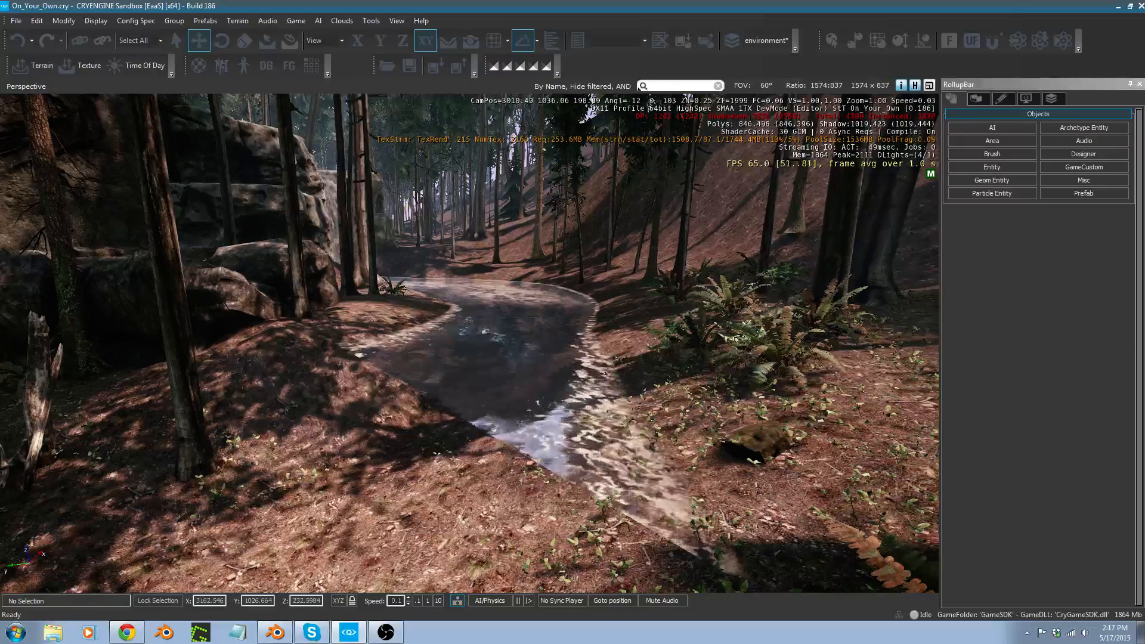
pyautogui.click(398, 22)
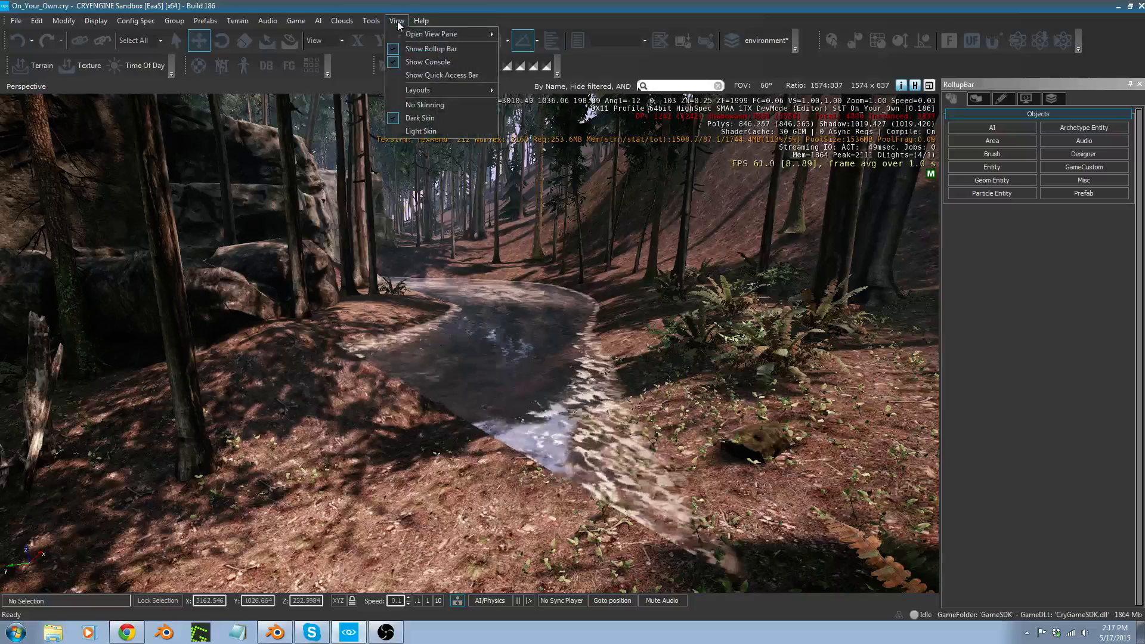
pyautogui.moveTo(416, 38)
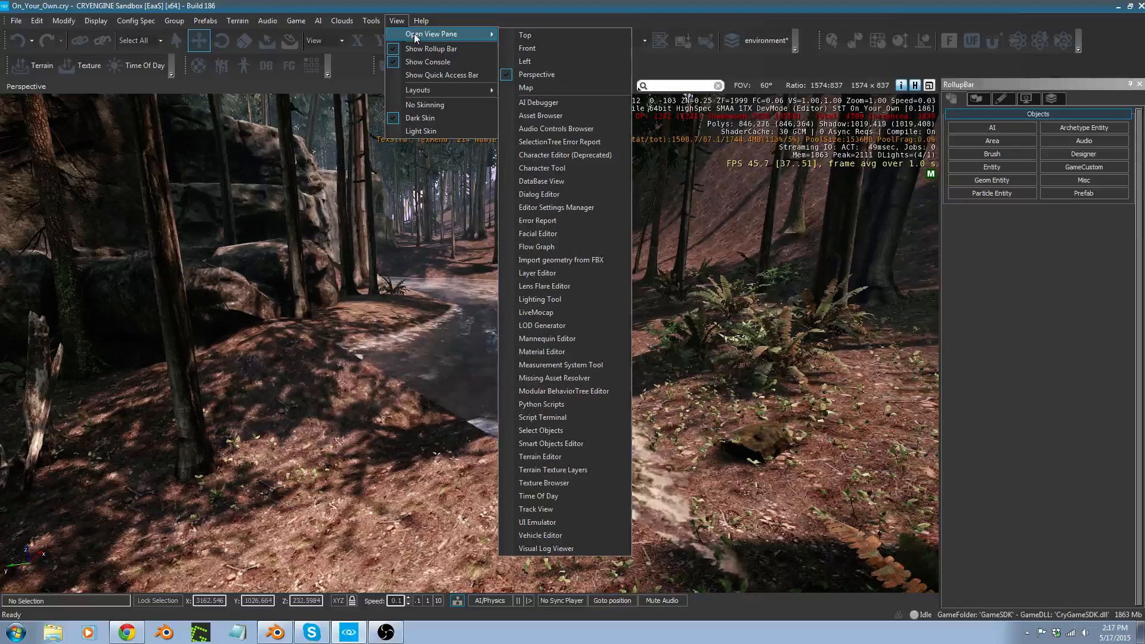
pyautogui.click(536, 10)
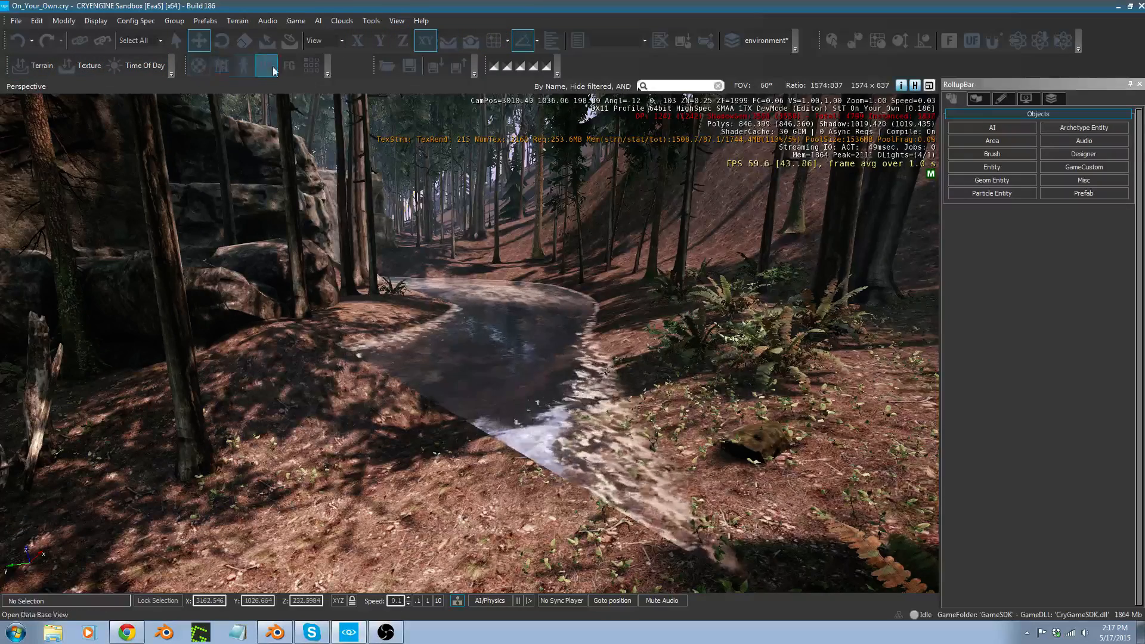
# Open the Prefabs Library in the DataBase View and bring forest_small_waterfall into the level.
pyautogui.click(266, 65)
pyautogui.click(741, 30)
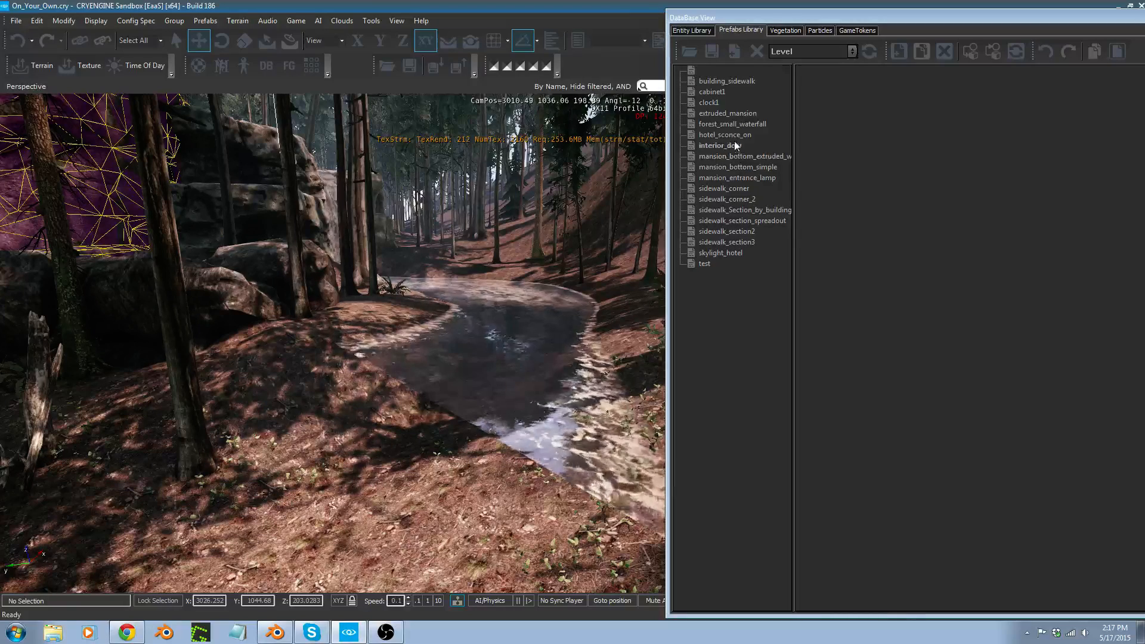
pyautogui.click(755, 123)
pyautogui.moveTo(754, 123); pyautogui.dragTo(417, 526)
pyautogui.moveTo(417, 527); pyautogui.dragTo(419, 561, button='right')
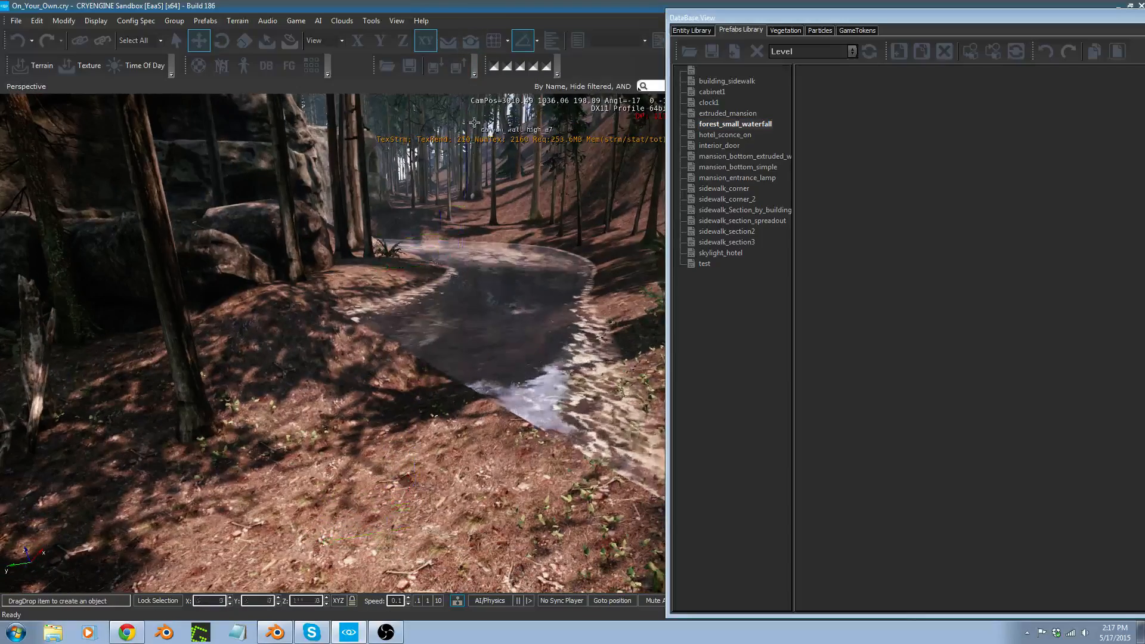
# Enable following terrain and snapping to objects, and place the waterfall prefab near the river's end.
pyautogui.click(471, 42)
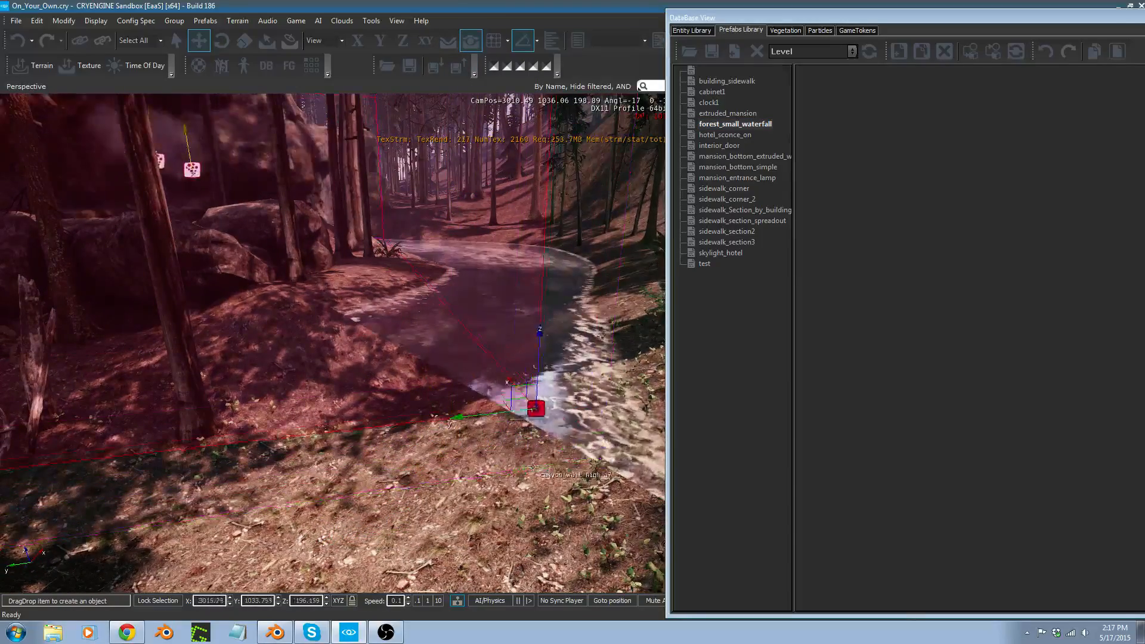
pyautogui.moveTo(518, 435); pyautogui.dragTo(516, 430, button='right')
pyautogui.press('s')
pyautogui.press('s')
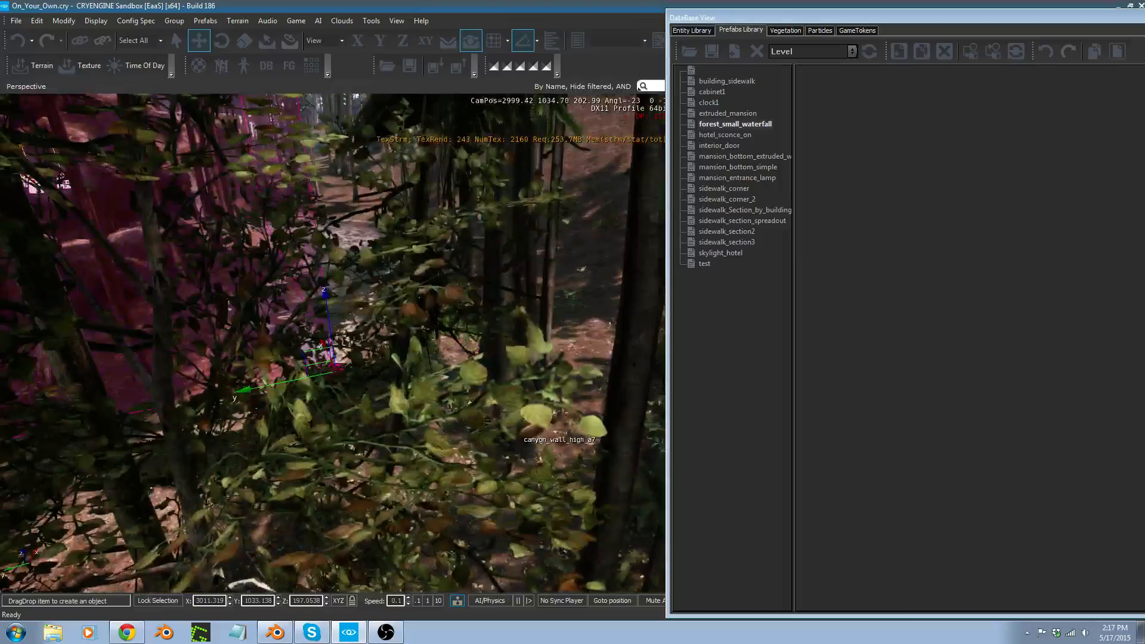
pyautogui.press('w')
pyautogui.press('s')
pyautogui.moveTo(598, 376); pyautogui.dragTo(600, 376, button='right')
pyautogui.press('a')
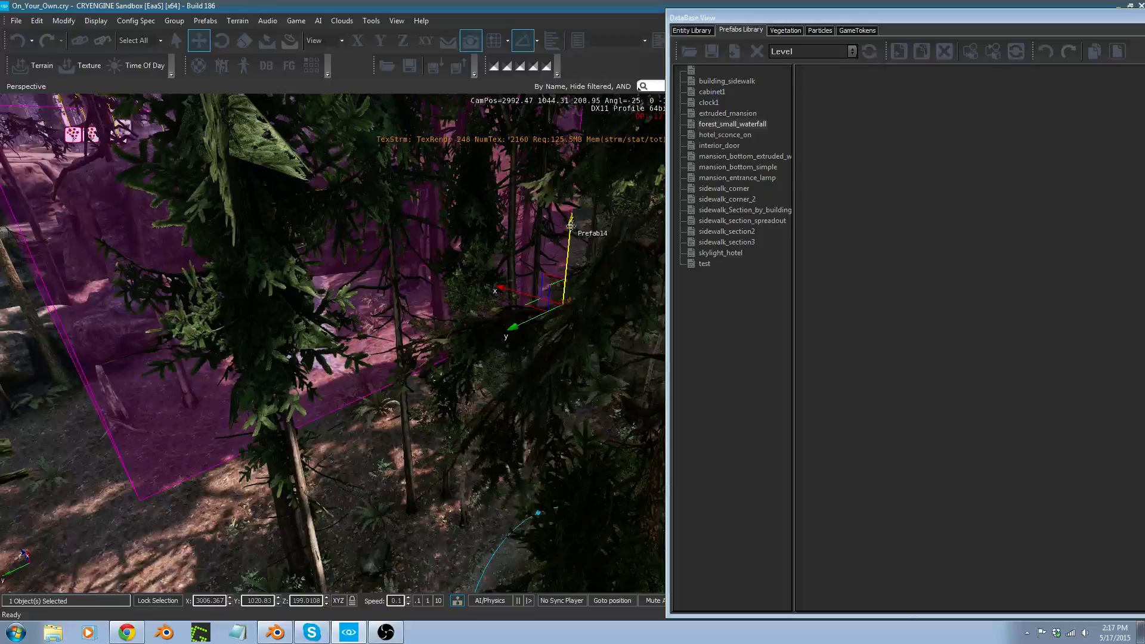
# Lower the waterfall prefab to a height of about 188.75 and rotate it around its vertical axis to face away from the river.
pyautogui.moveTo(568, 224); pyautogui.dragTo(545, 368)
pyautogui.press('w')
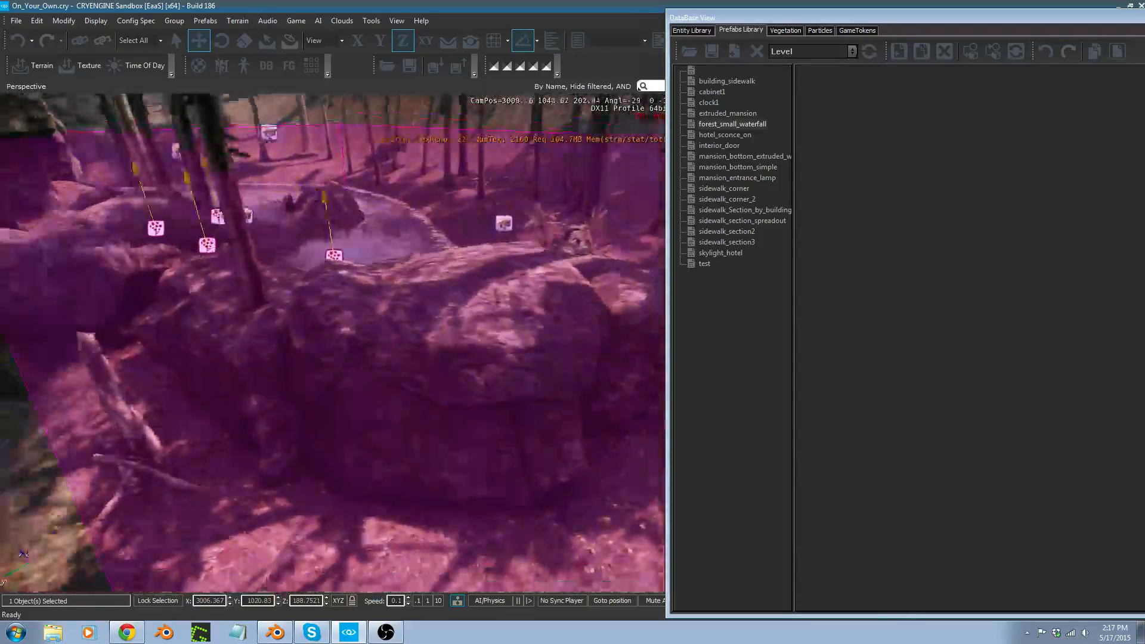
pyautogui.press('s')
pyautogui.press('d')
pyautogui.moveTo(495, 347); pyautogui.dragTo(495, 347, button='right')
pyautogui.press('2')
pyautogui.press('s')
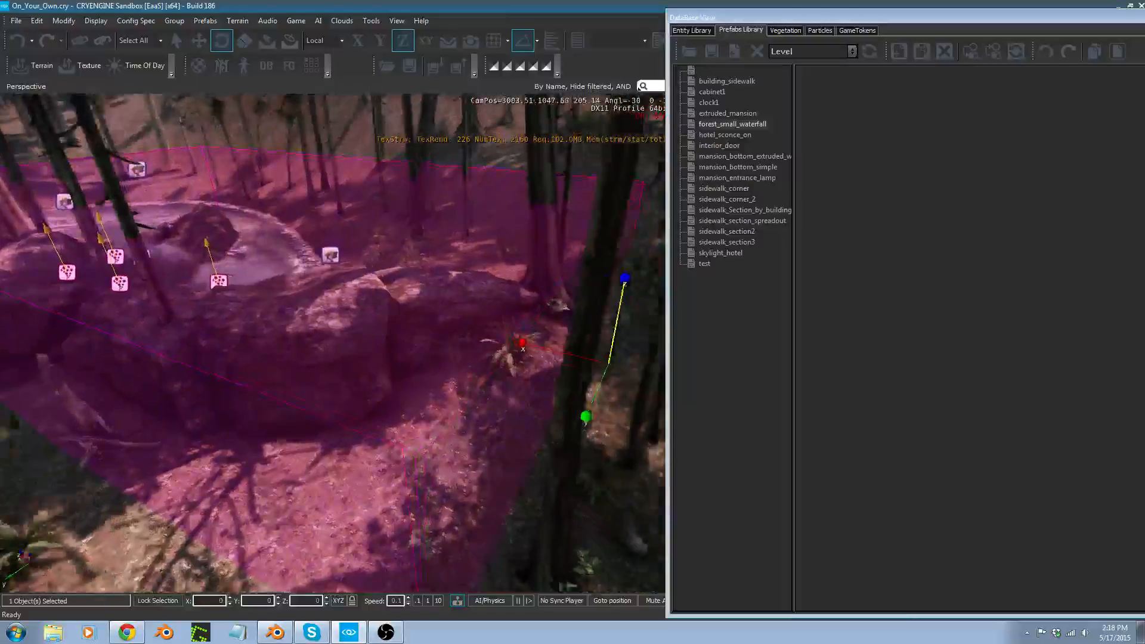
pyautogui.moveTo(564, 280); pyautogui.dragTo(564, 292)
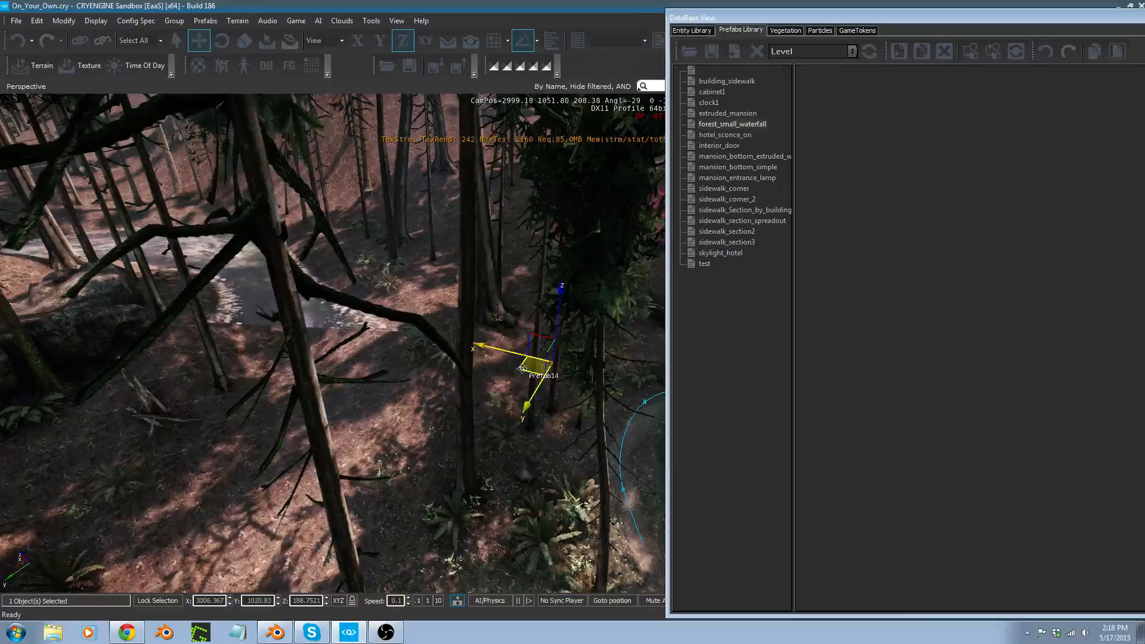
# Move the waterfall prefab horizontally so its rocks sit across the river's open end.
pyautogui.moveTo(441, 340); pyautogui.dragTo(334, 376)
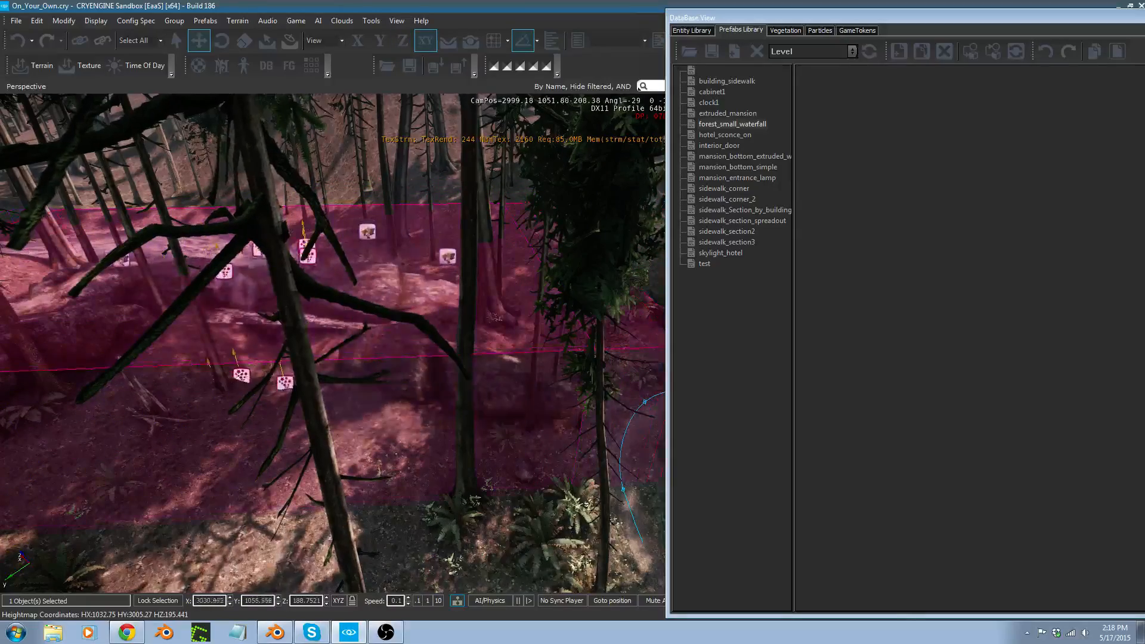
pyautogui.moveTo(109, 497); pyautogui.dragTo(233, 465, button='right')
pyautogui.press('a')
pyautogui.press('s')
pyautogui.moveTo(99, 419); pyautogui.dragTo(84, 464)
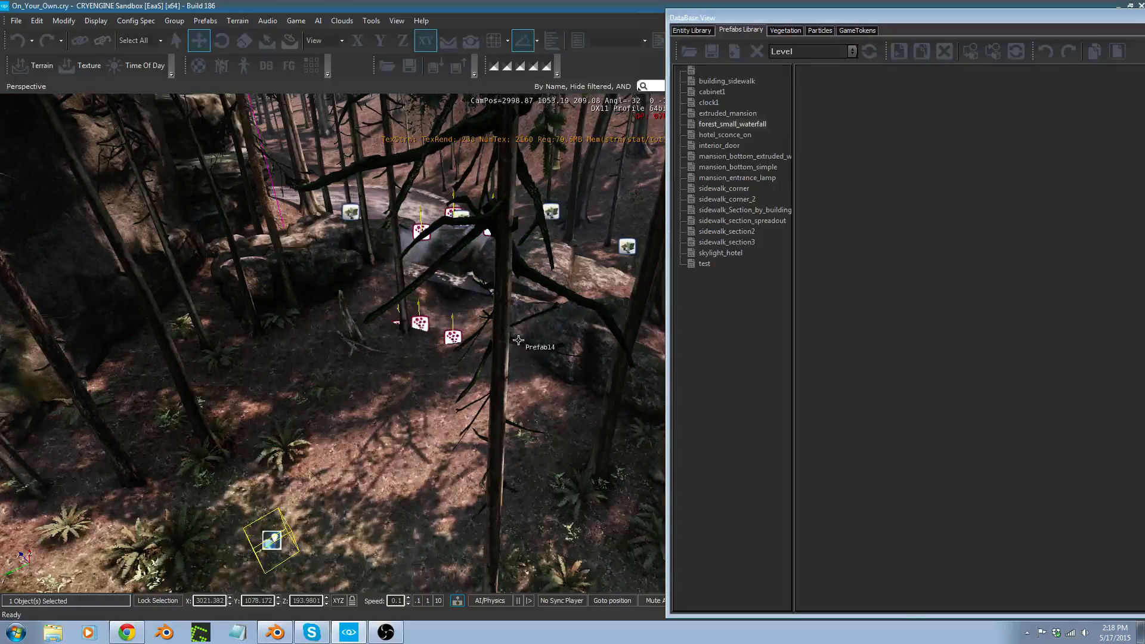
pyautogui.click(518, 340)
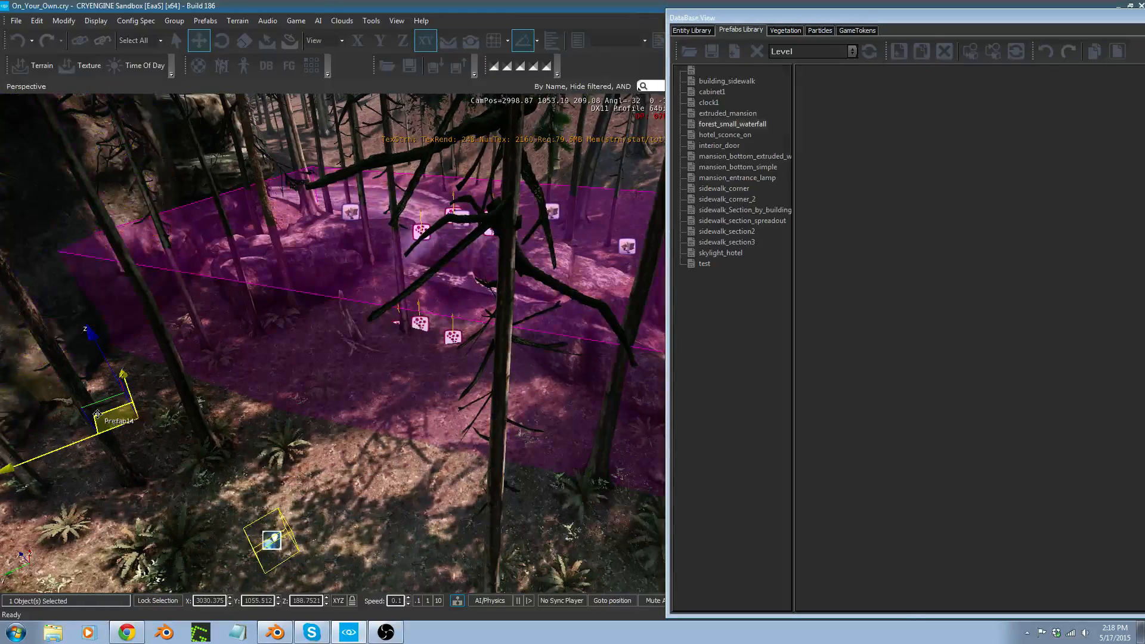
pyautogui.moveTo(93, 414); pyautogui.dragTo(29, 488)
# Lower the waterfall prefab to a height of about 186.56 and nudge it horizontally to fit the river's edge.
pyautogui.moveTo(36, 489); pyautogui.dragTo(12, 406, button='right')
pyautogui.press('d')
pyautogui.press('w')
pyautogui.press('d')
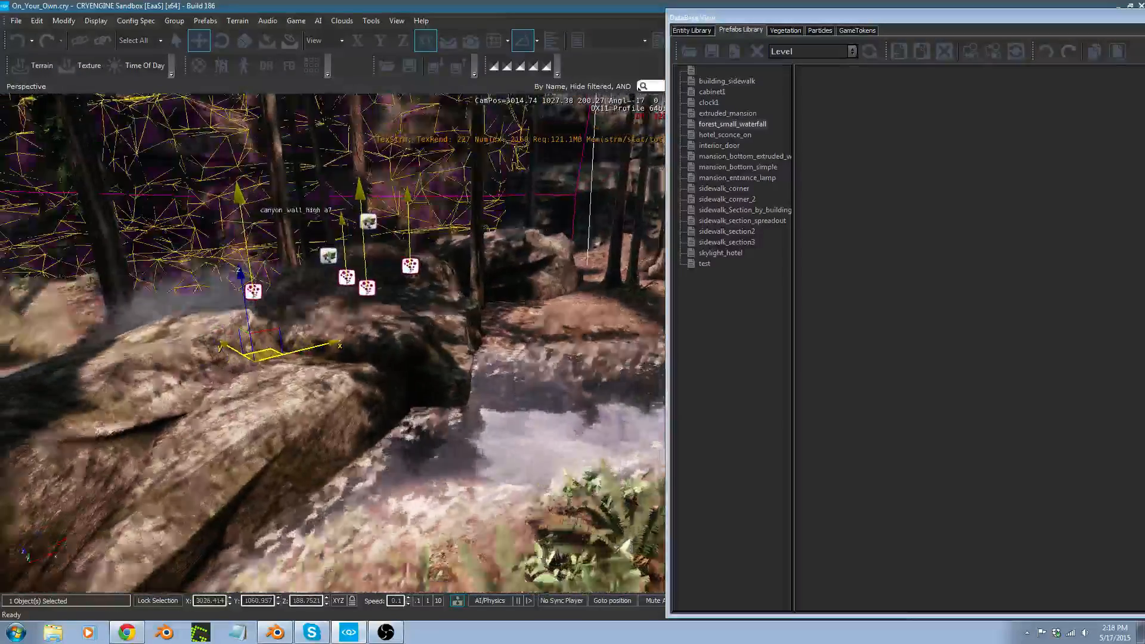
pyautogui.moveTo(257, 203); pyautogui.dragTo(286, 209, button='right')
pyautogui.press('s')
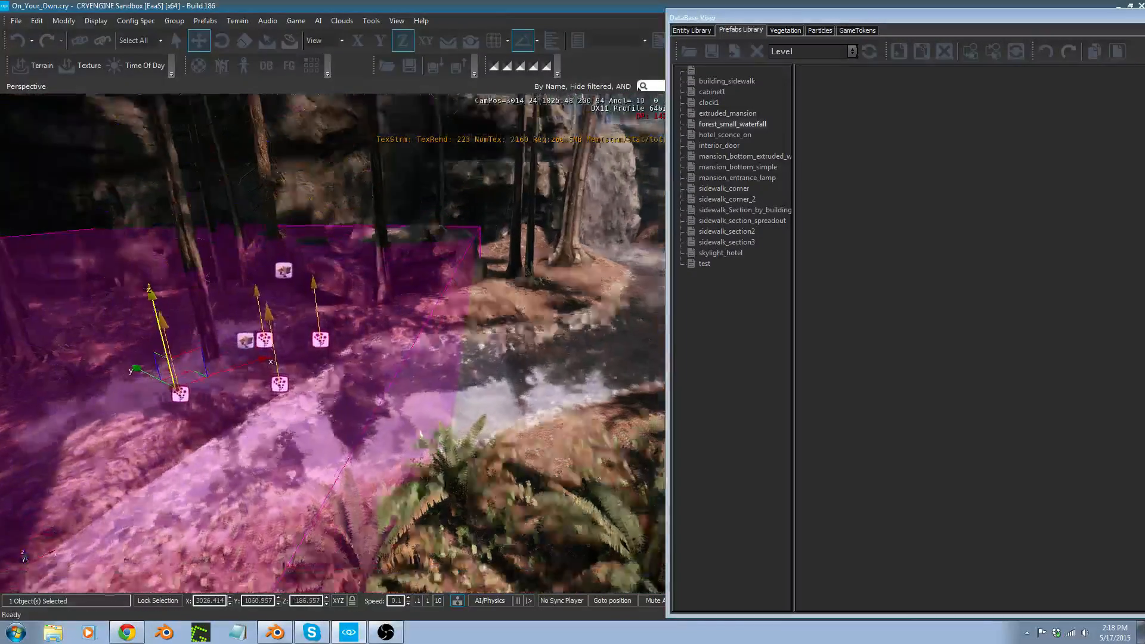
pyautogui.press('w')
pyautogui.moveTo(420, 434); pyautogui.dragTo(457, 478, button='right')
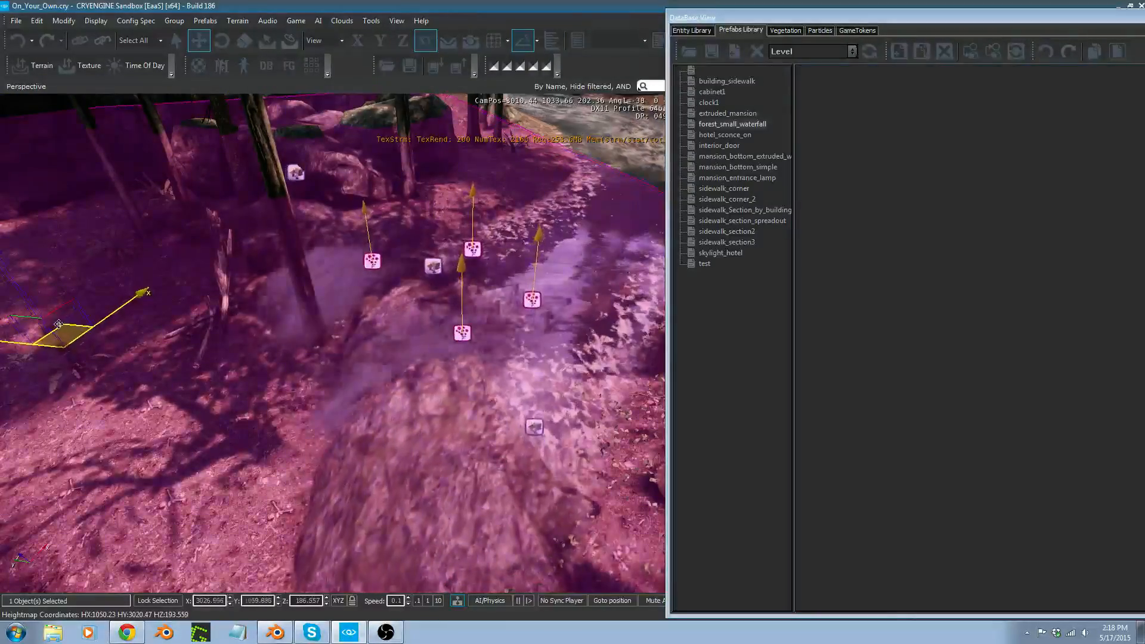
# Raise the waterfall prefab at the river's end to a height of about 186.87.
pyautogui.press('w')
pyautogui.moveTo(60, 324); pyautogui.dragTo(90, 319, button='right')
pyautogui.press('s')
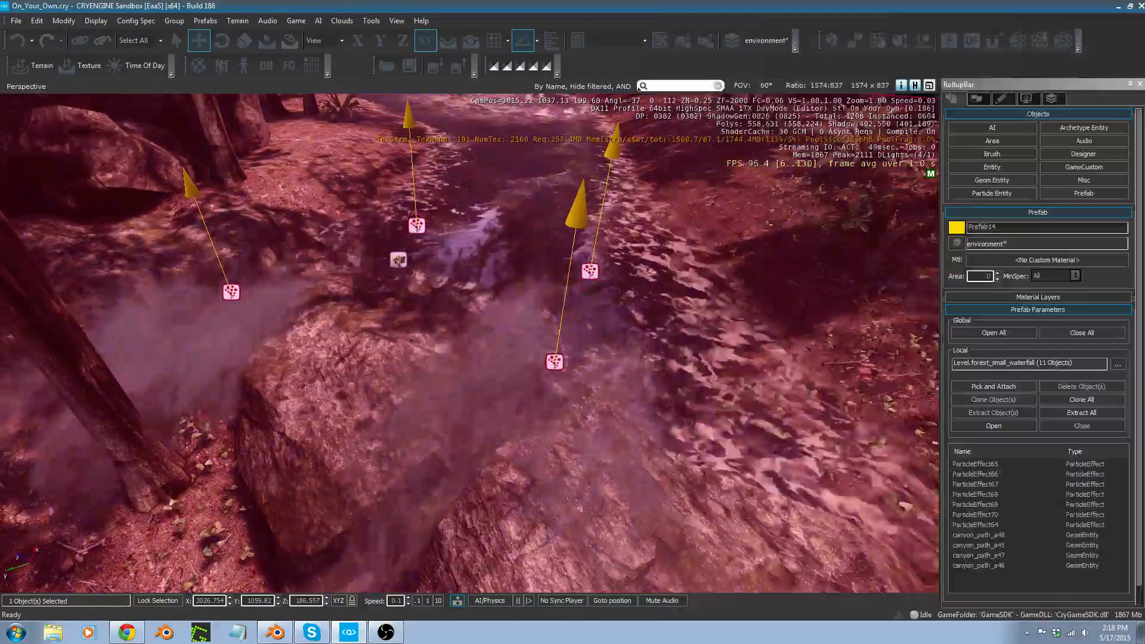
pyautogui.moveTo(481, 428); pyautogui.dragTo(408, 397, button='right')
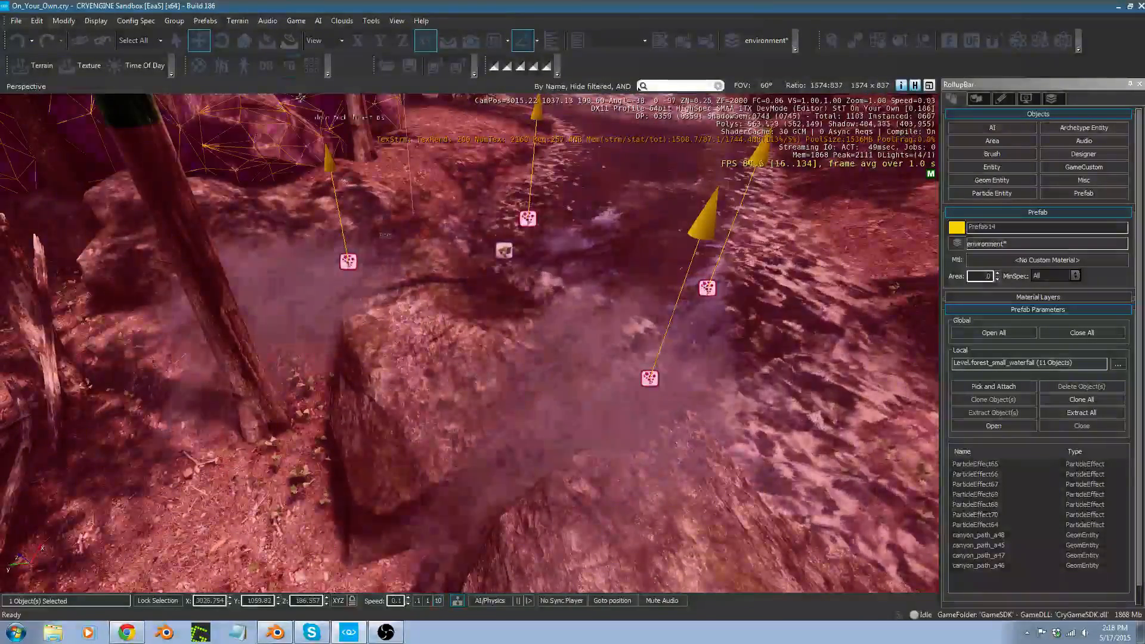
pyautogui.moveTo(327, 598); pyautogui.dragTo(329, 586)
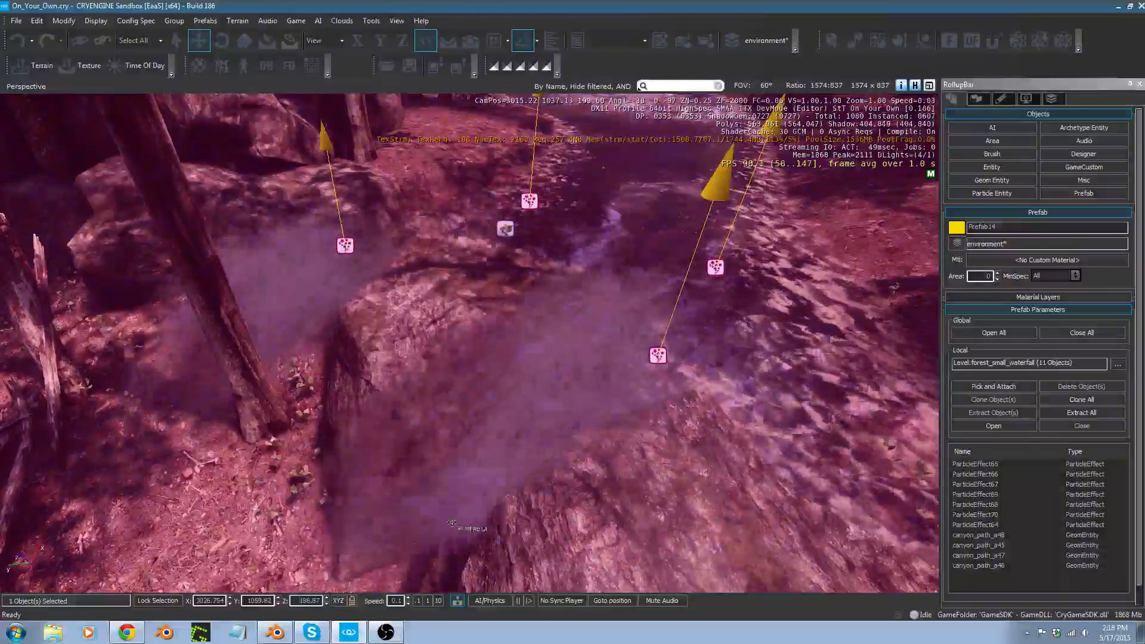
# Examine from several sides how the raised waterfall rocks and mist fit the river's end.
pyautogui.moveTo(429, 418); pyautogui.dragTo(298, 384, button='right')
pyautogui.press('d')
pyautogui.press('s')
pyautogui.press('d')
pyautogui.moveTo(469, 343); pyautogui.dragTo(457, 382, button='right')
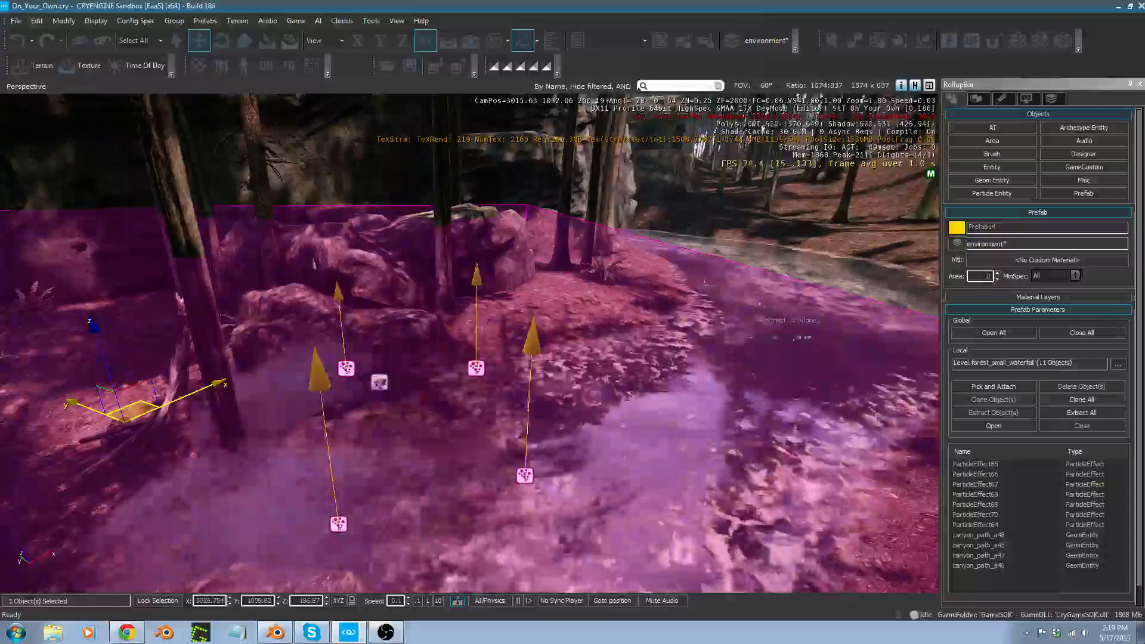
pyautogui.press('a')
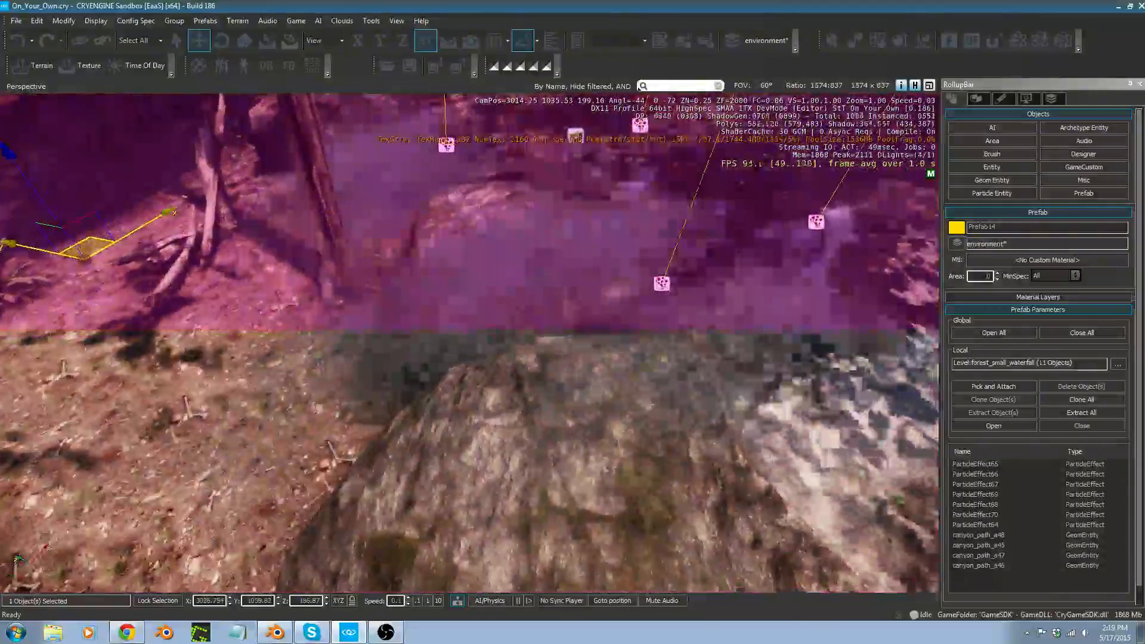
pyautogui.moveTo(469, 343); pyautogui.dragTo(557, 322, button='right')
pyautogui.press('w')
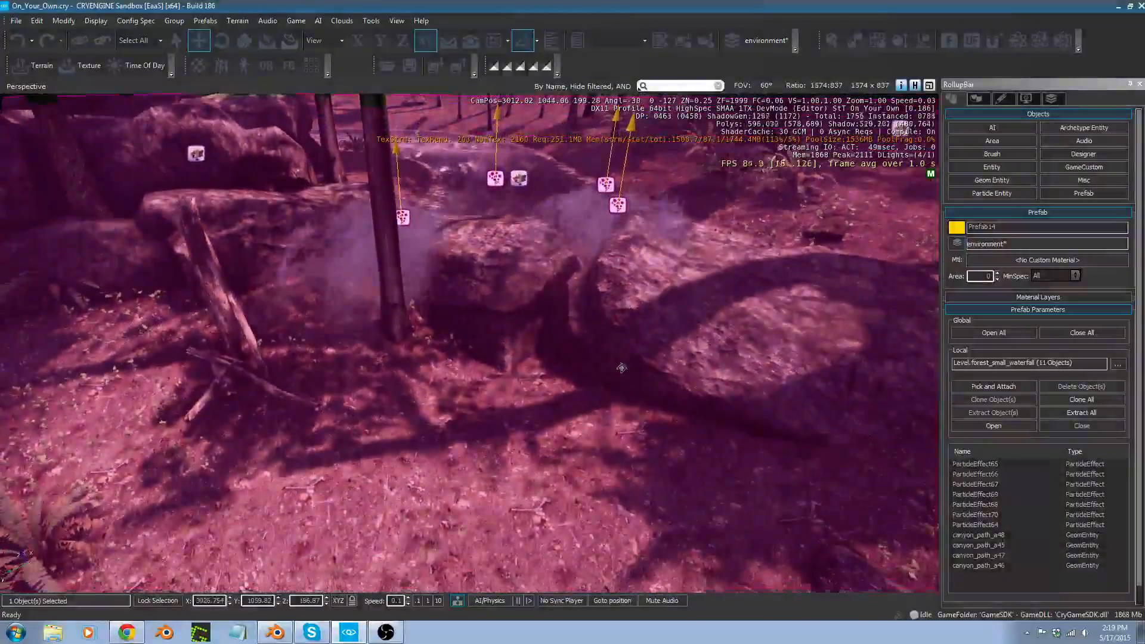
pyautogui.moveTo(622, 368)
pyautogui.mouseDown(button='right')
pyautogui.moveTo(710, 363)
pyautogui.moveTo(624, 373)
pyautogui.moveTo(636, 377)
pyautogui.moveTo(620, 365)
pyautogui.moveTo(633, 368)
pyautogui.mouseUp(button='right')
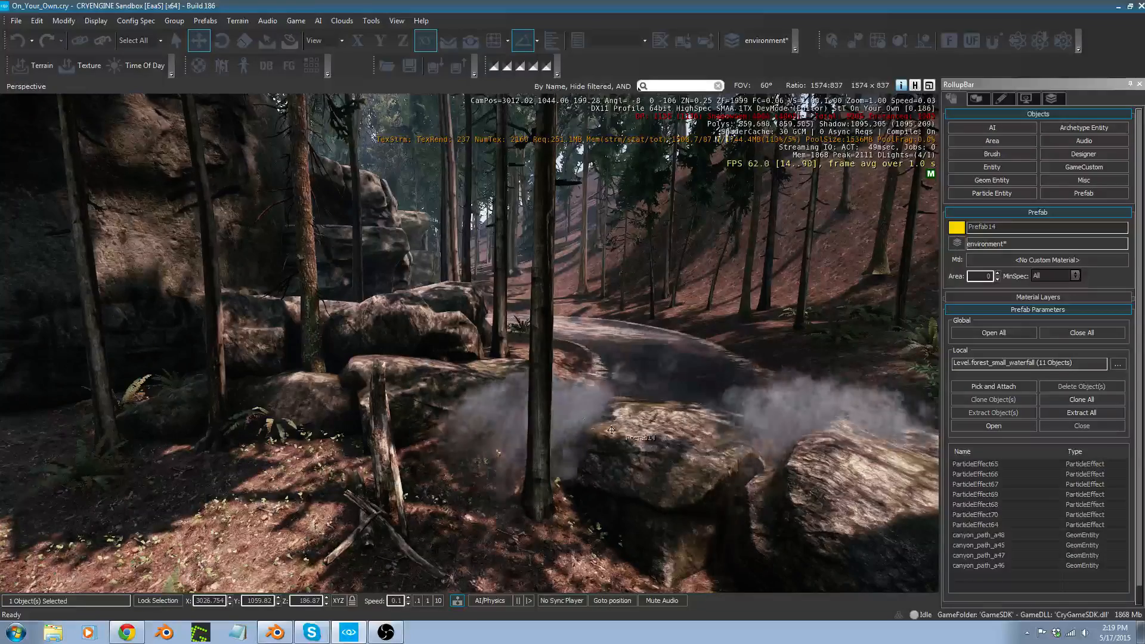
pyautogui.moveTo(612, 429); pyautogui.dragTo(534, 354, button='right')
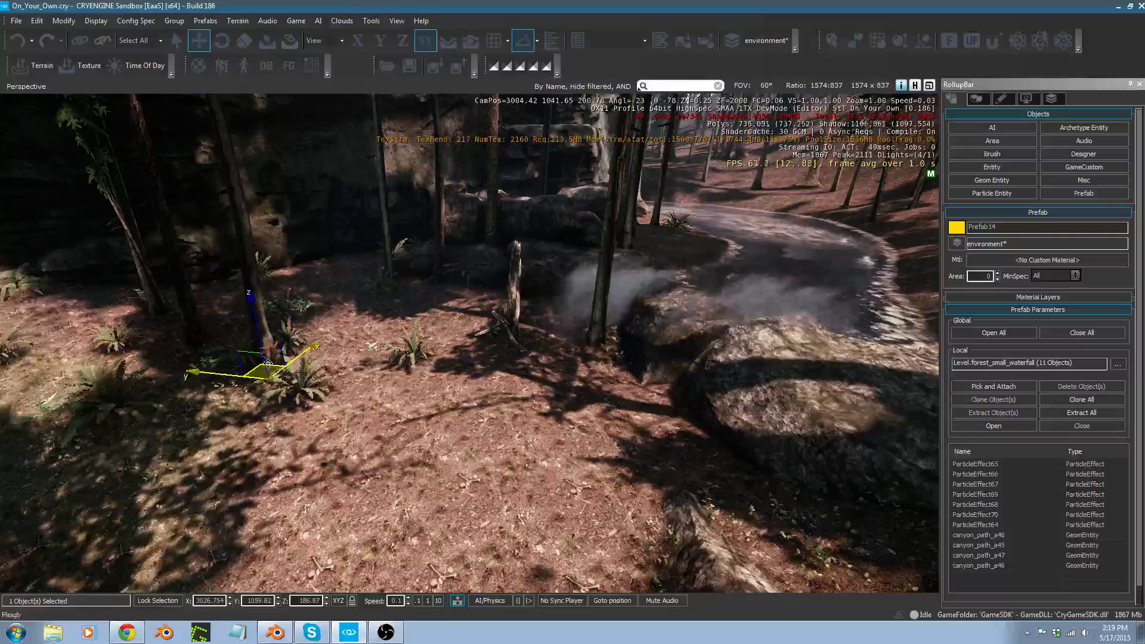
# Clone the waterfall prefab and place the copy farther downstream, by the small stone-edged pool.
pyautogui.hotkey('ctrl', 'c')
pyautogui.moveTo(153, 427)
pyautogui.mouseDown(button='right')
pyautogui.moveTo(121, 438)
pyautogui.moveTo(156, 422)
pyautogui.mouseUp(button='right')
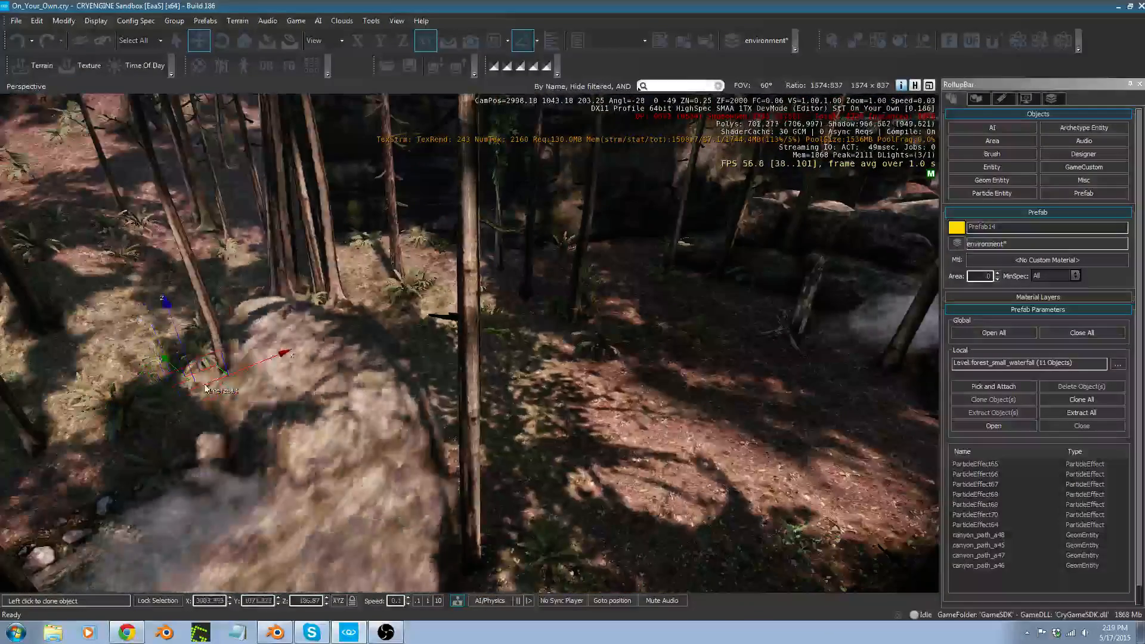
pyautogui.click(203, 386)
pyautogui.hotkey('ctrl', 'c')
pyautogui.press('w')
pyautogui.moveTo(203, 386); pyautogui.dragTo(301, 365, button='right')
pyautogui.press('s')
pyautogui.moveTo(209, 412); pyautogui.dragTo(208, 434, button='right')
pyautogui.press('s')
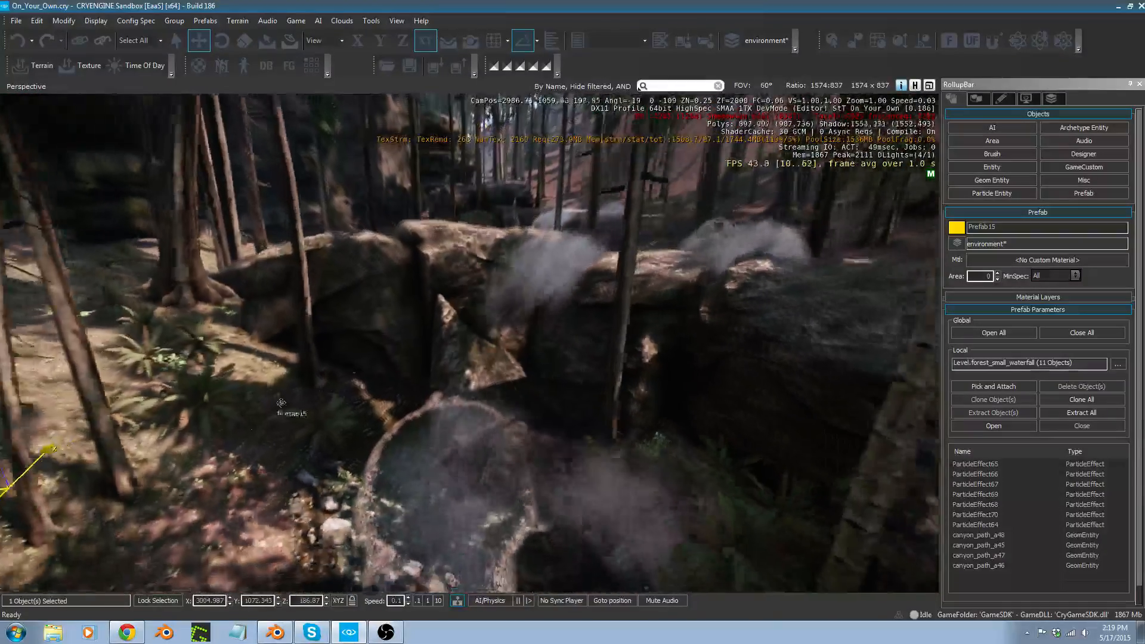
# Lower the cloned waterfall to a height of about 183.91 and shift it horizontally to the head of the small pool.
pyautogui.moveTo(367, 419); pyautogui.dragTo(274, 367, button='right')
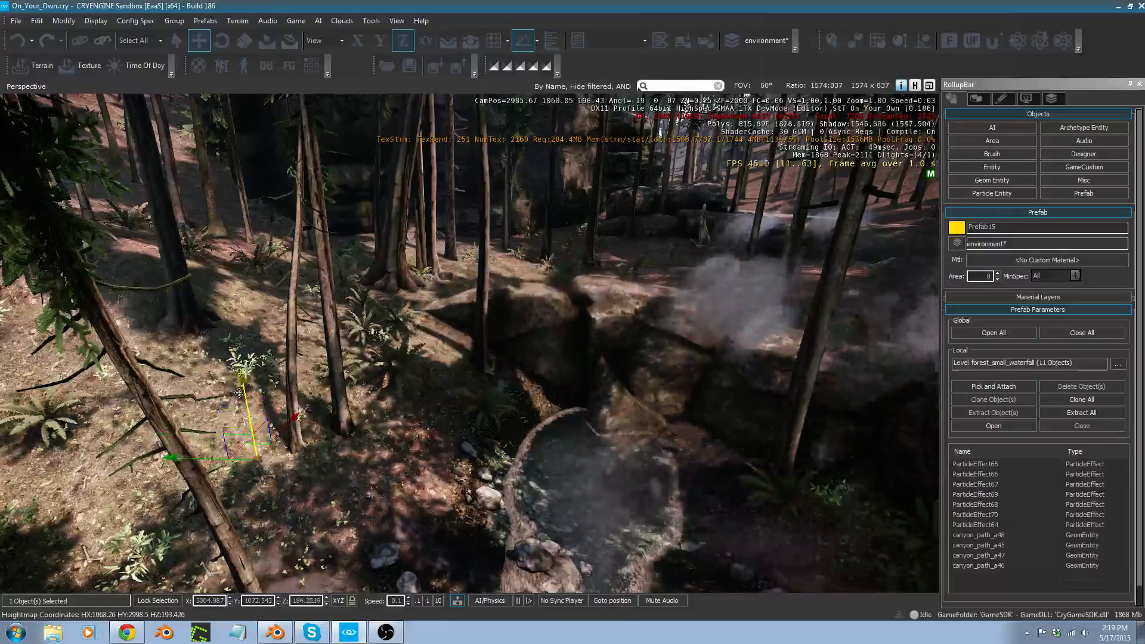
pyautogui.moveTo(239, 408); pyautogui.dragTo(256, 415, button='right')
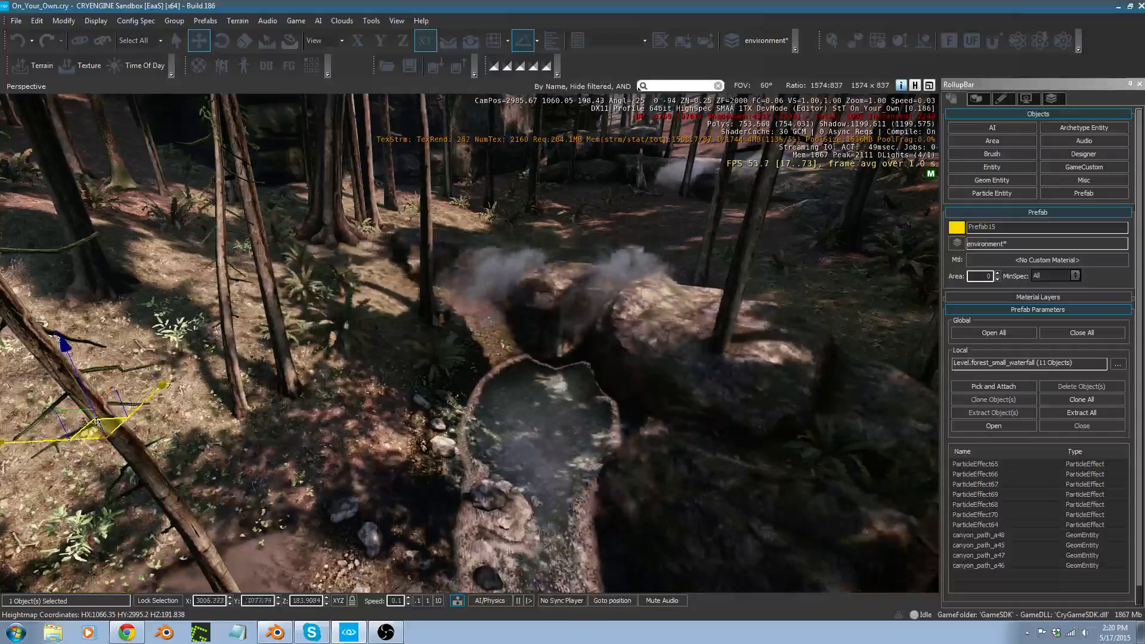
pyautogui.moveTo(94, 432); pyautogui.dragTo(197, 399, button='right')
pyautogui.press('w')
pyautogui.press('s')
pyautogui.press('w')
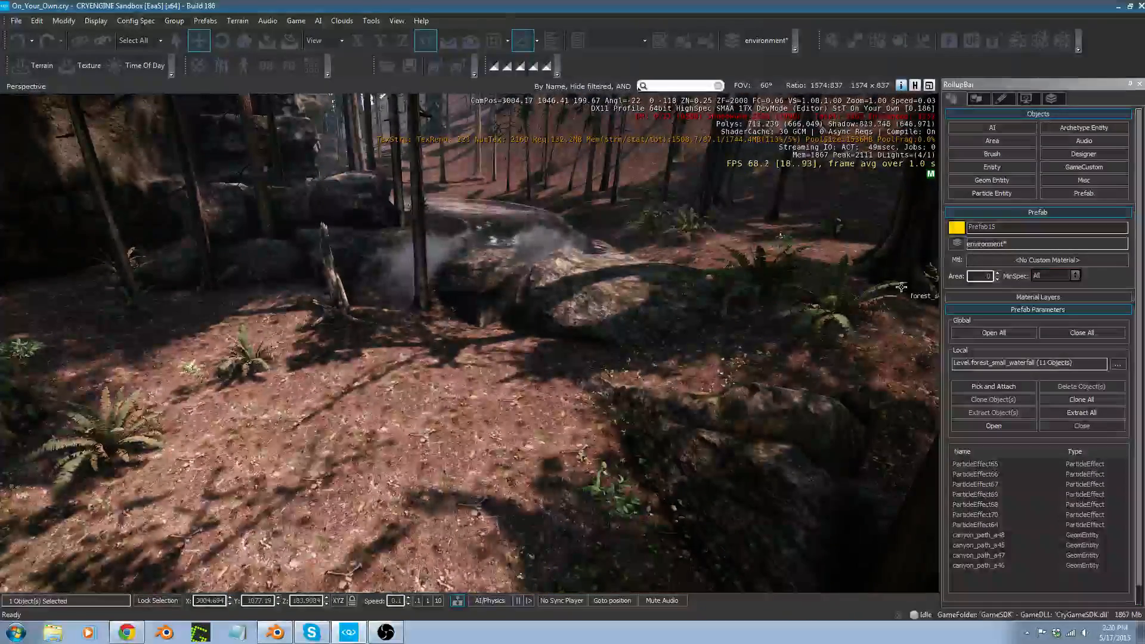
# Lower the terrain just below the upper waterfall using the Rise/Lower brush with a height of -0.1.
pyautogui.moveTo(503, 320); pyautogui.dragTo(495, 344, button='right')
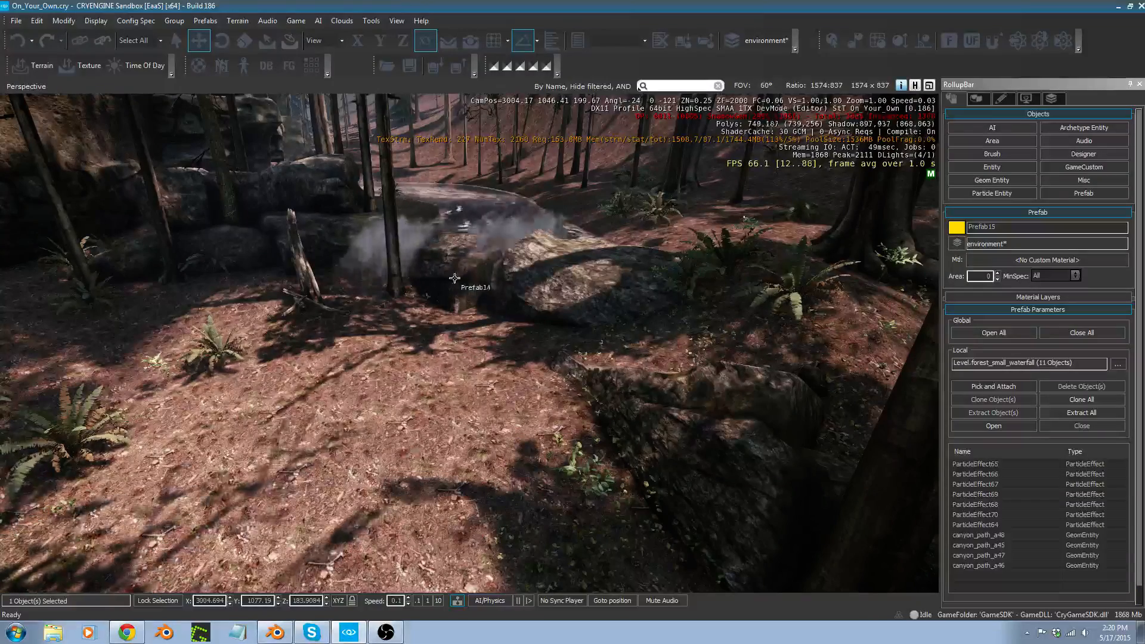
pyautogui.moveTo(482, 231); pyautogui.dragTo(161, 431, button='right')
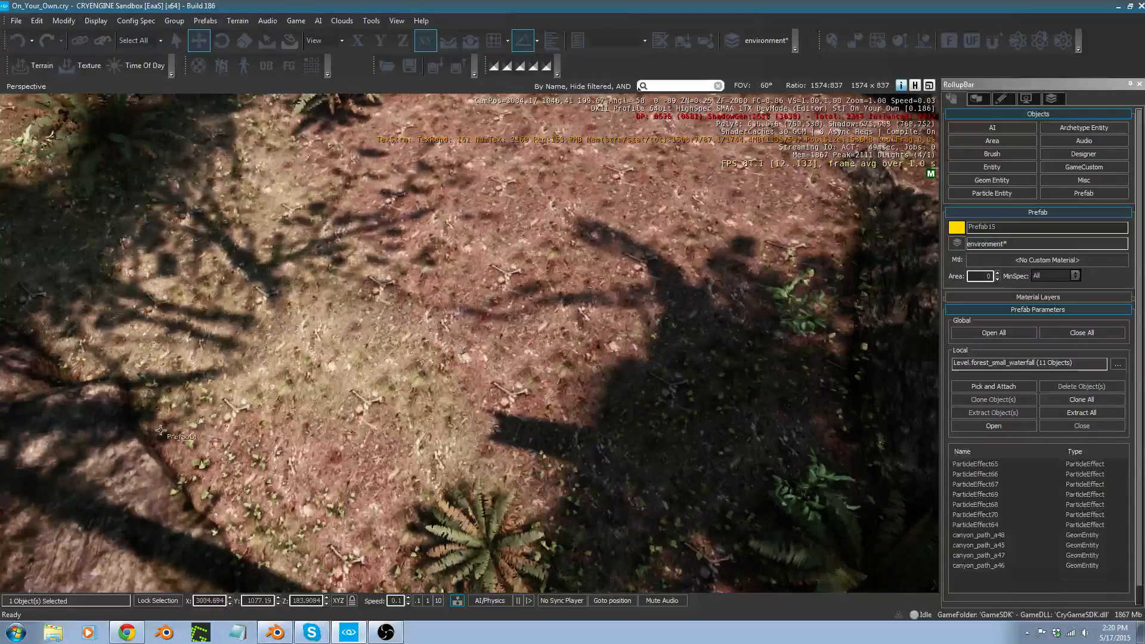
pyautogui.moveTo(846, 283); pyautogui.dragTo(919, 195, button='right')
pyautogui.click(976, 99)
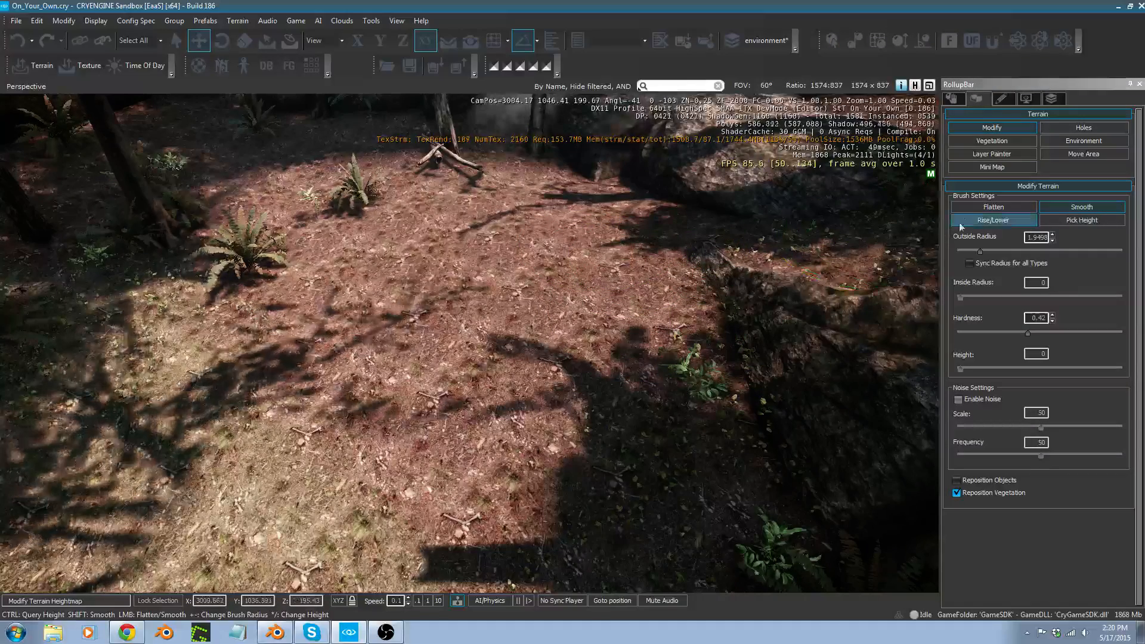
pyautogui.click(989, 221)
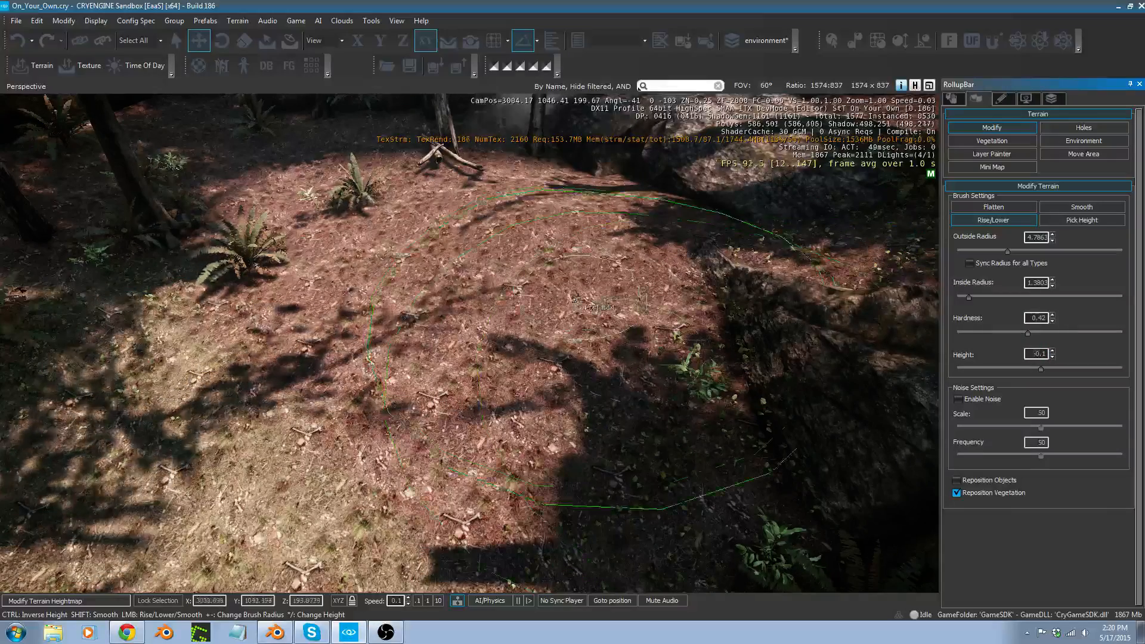
pyautogui.moveTo(583, 277); pyautogui.dragTo(572, 262, button='right')
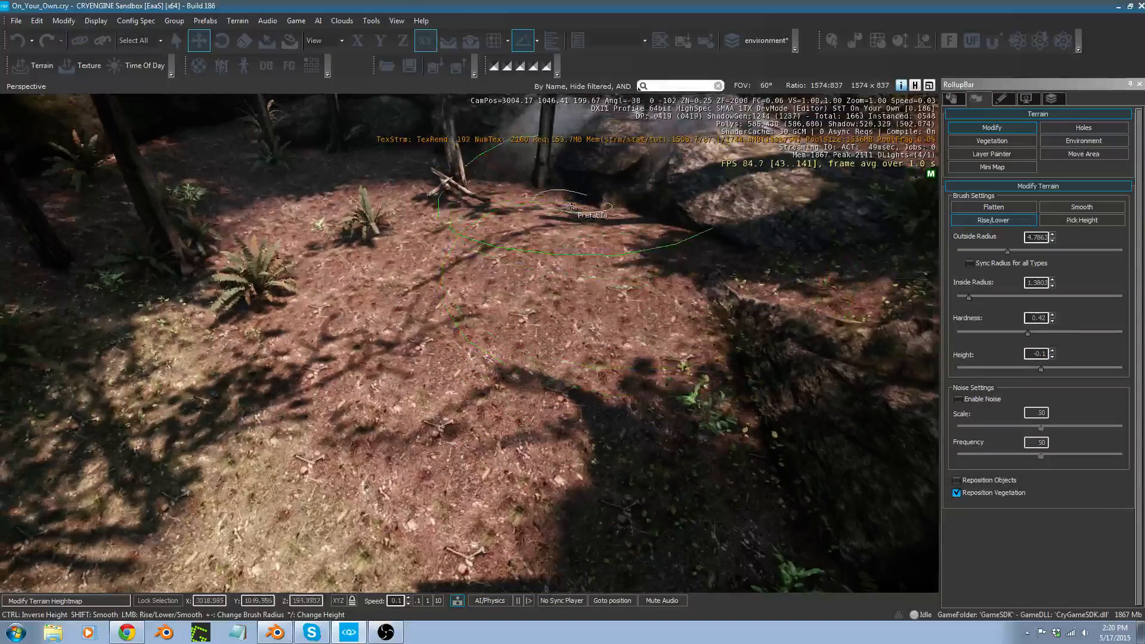
pyautogui.moveTo(572, 263)
pyautogui.mouseDown()
pyautogui.moveTo(542, 263)
pyautogui.moveTo(569, 298)
pyautogui.mouseUp()
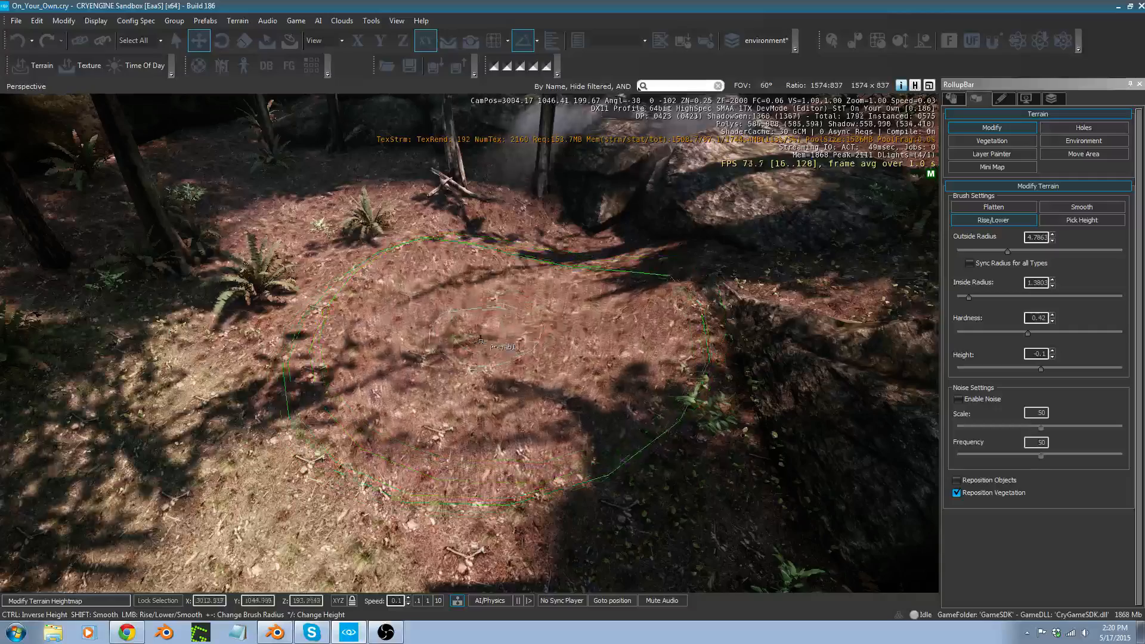
# Extend the lowered terrain channel across the forest floor between the upper and lower waterfalls.
pyautogui.moveTo(570, 298); pyautogui.dragTo(558, 305, button='right')
pyautogui.moveTo(557, 305); pyautogui.dragTo(513, 352)
pyautogui.moveTo(477, 369); pyautogui.dragTo(416, 391, button='right')
pyautogui.moveTo(501, 358)
pyautogui.mouseDown()
pyautogui.moveTo(554, 358)
pyautogui.moveTo(540, 409)
pyautogui.moveTo(564, 394)
pyautogui.mouseUp()
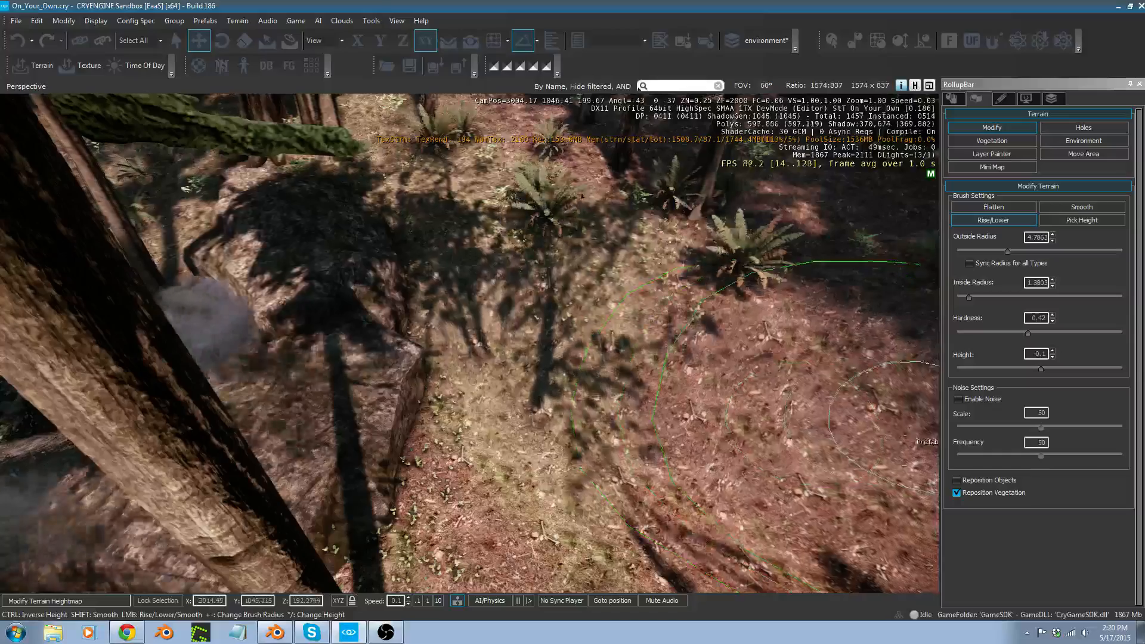
pyautogui.moveTo(564, 394); pyautogui.dragTo(897, 418, button='right')
pyautogui.moveTo(617, 370); pyautogui.dragTo(620, 352)
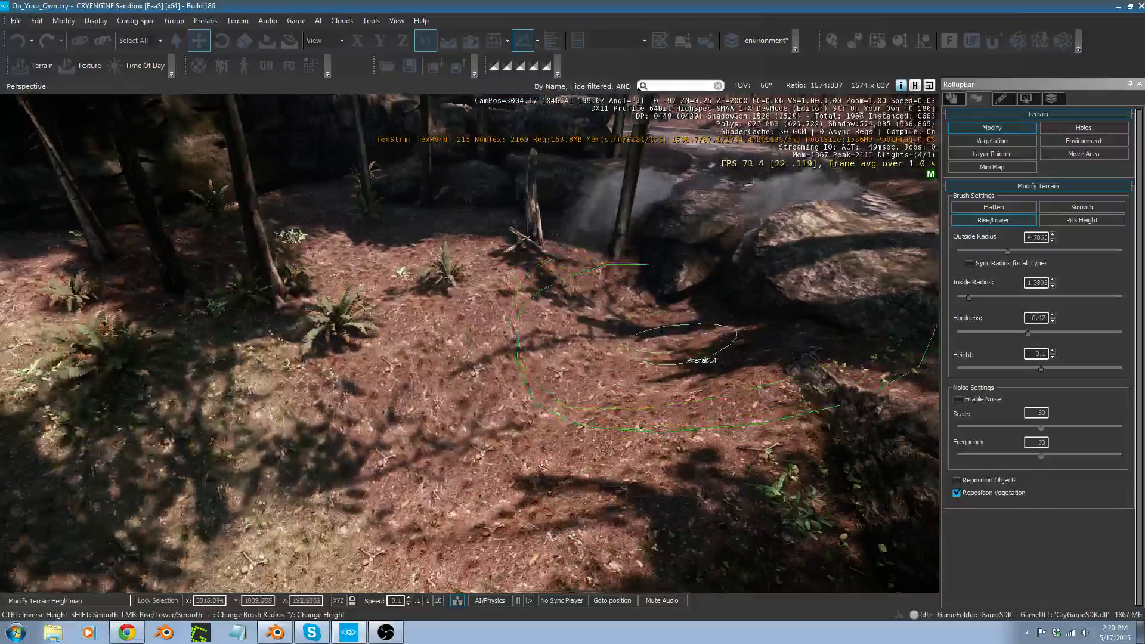
pyautogui.moveTo(676, 352); pyautogui.dragTo(693, 322, button='right')
pyautogui.press('Escape')
# Select the upper river's water volume and clone it downstream over the carved channel.
pyautogui.press('w')
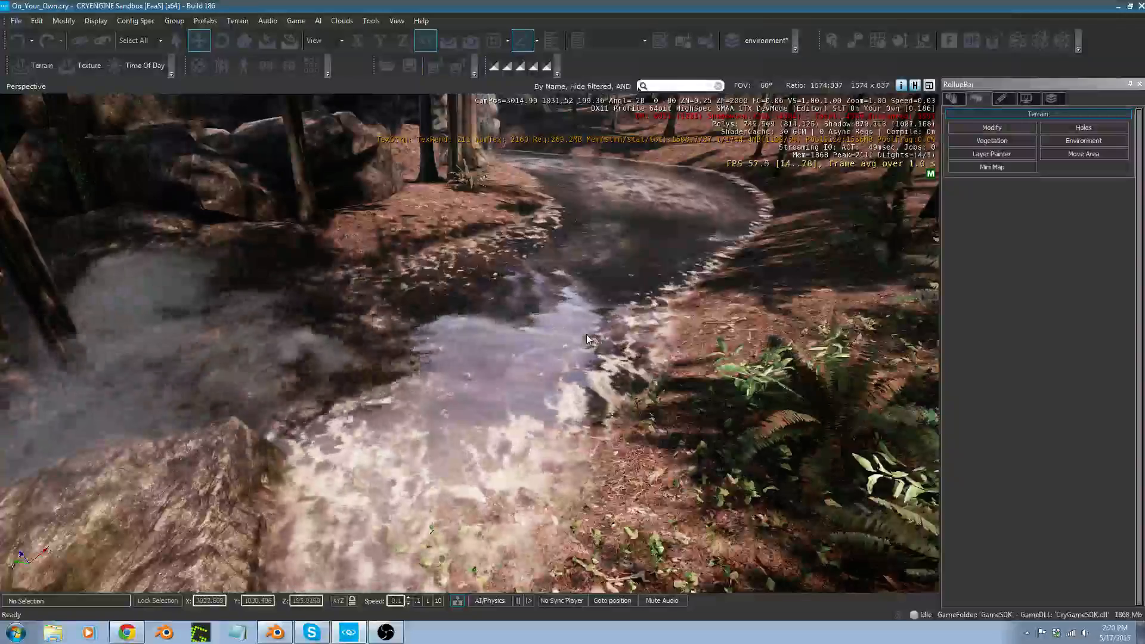
pyautogui.press('s')
pyautogui.moveTo(590, 336); pyautogui.dragTo(586, 334, button='right')
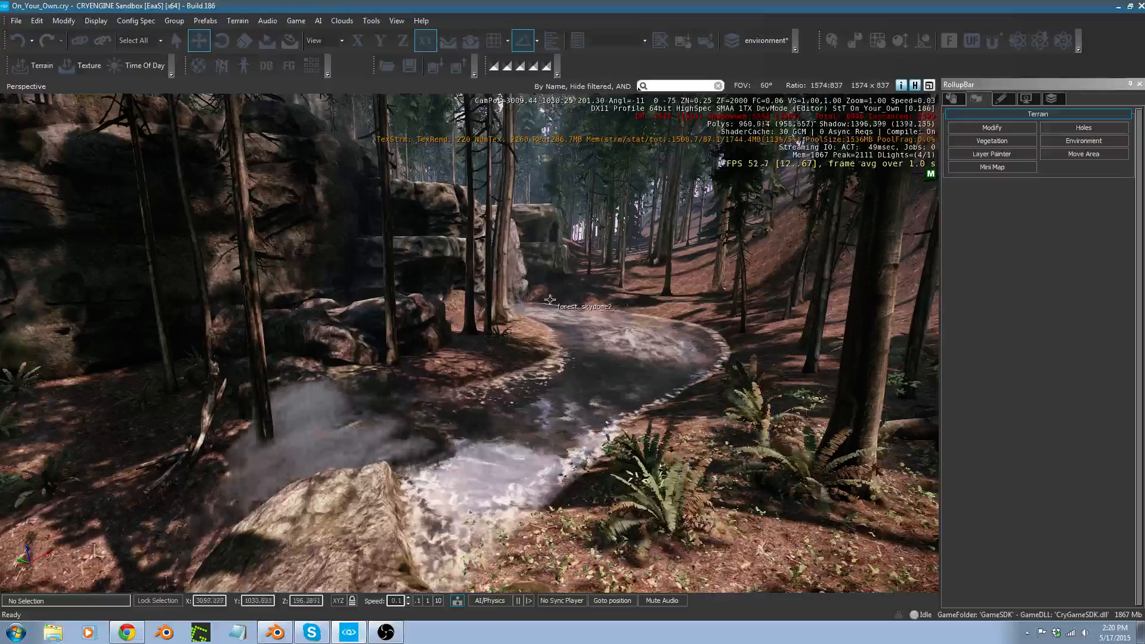
pyautogui.hotkey('shift', 'space')
pyautogui.click(629, 301)
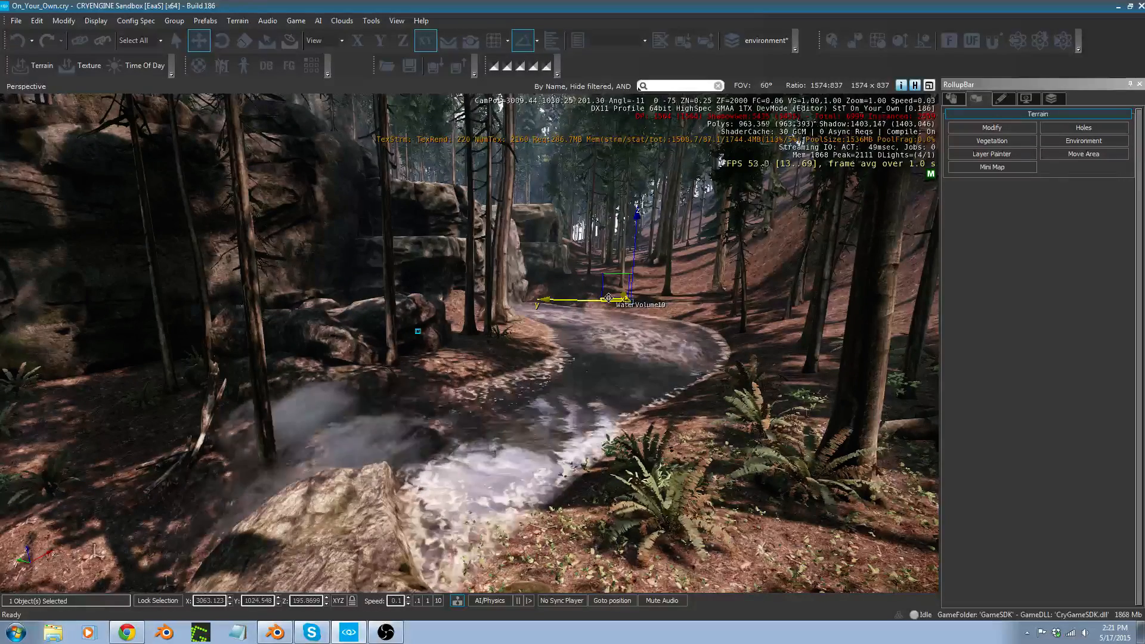
pyautogui.press('a')
pyautogui.moveTo(555, 362)
pyautogui.mouseDown(button='right')
pyautogui.moveTo(382, 447)
pyautogui.moveTo(555, 349)
pyautogui.moveTo(555, 331)
pyautogui.mouseUp(button='right')
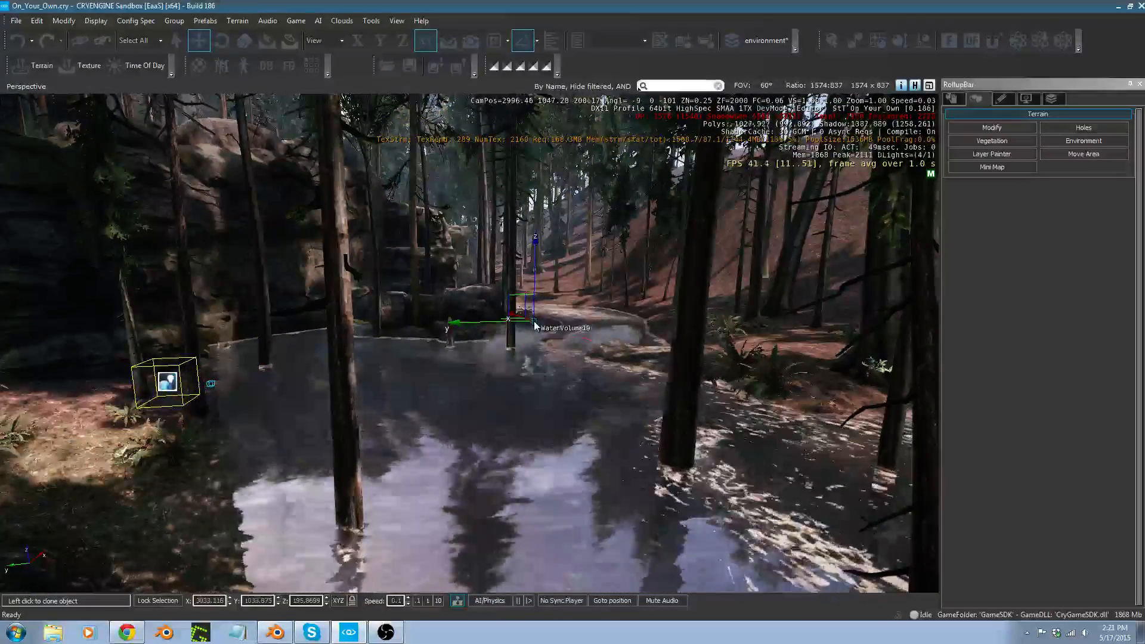
pyautogui.moveTo(533, 326); pyautogui.dragTo(560, 189, button='right')
pyautogui.click(561, 190)
# Lower the cloned water volume to a height of about 192.62 and shift it horizontally to fill the channel between the waterfalls.
pyautogui.moveTo(565, 151); pyautogui.dragTo(563, 186)
pyautogui.moveTo(564, 180); pyautogui.dragTo(469, 162, button='right')
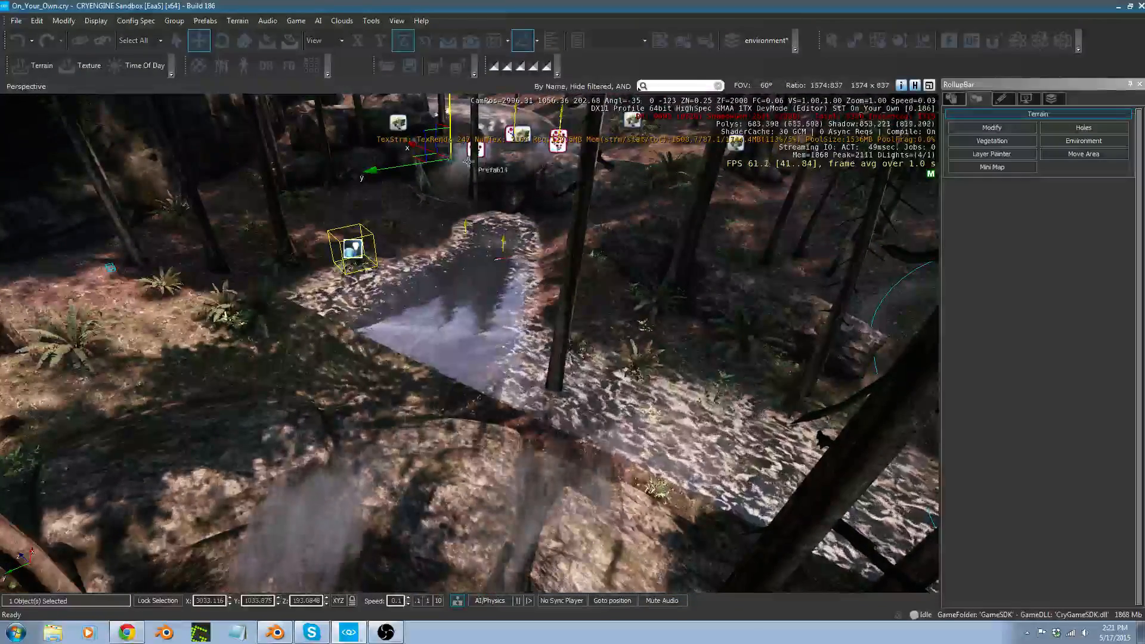
pyautogui.moveTo(416, 162); pyautogui.dragTo(405, 163)
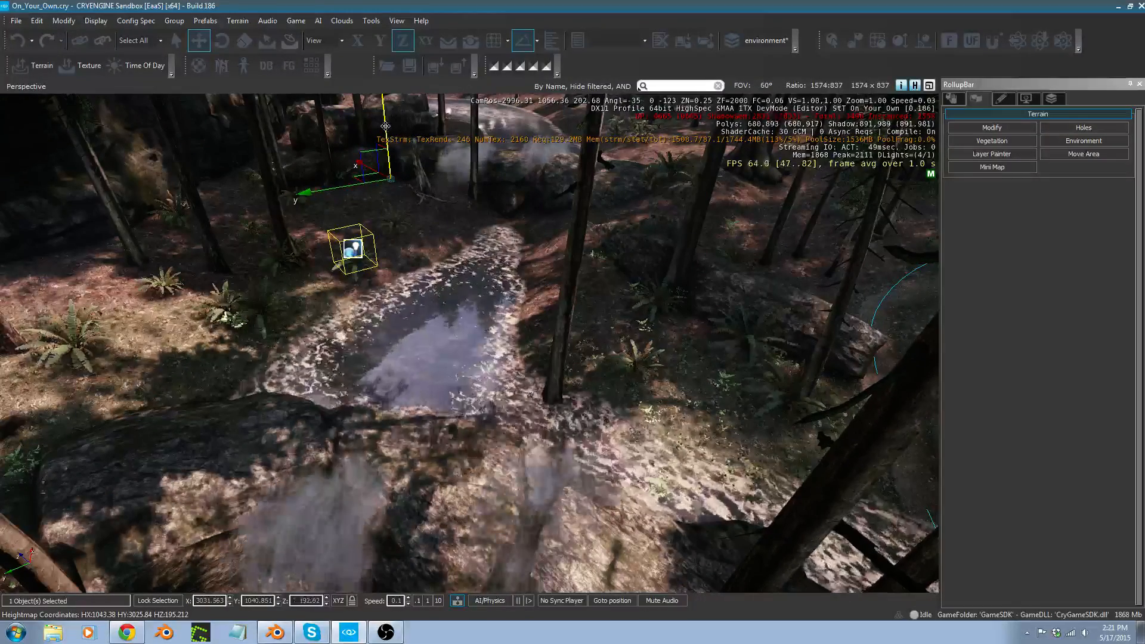
# Edit the cloned water volume's shape, moving its outermost corner point in to the lower waterfall's rocks.
pyautogui.press('w')
pyautogui.moveTo(385, 126); pyautogui.dragTo(477, 138, button='right')
pyautogui.press('d')
pyautogui.press('s')
pyautogui.press('a')
pyautogui.moveTo(286, 540); pyautogui.dragTo(345, 534, button='right')
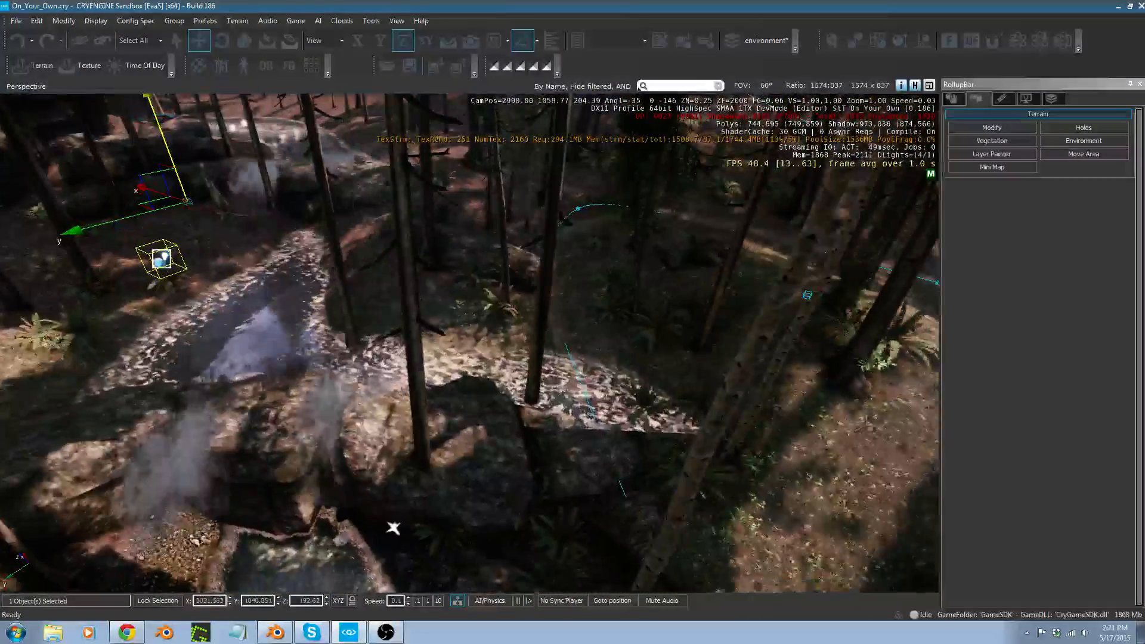
pyautogui.click(978, 99)
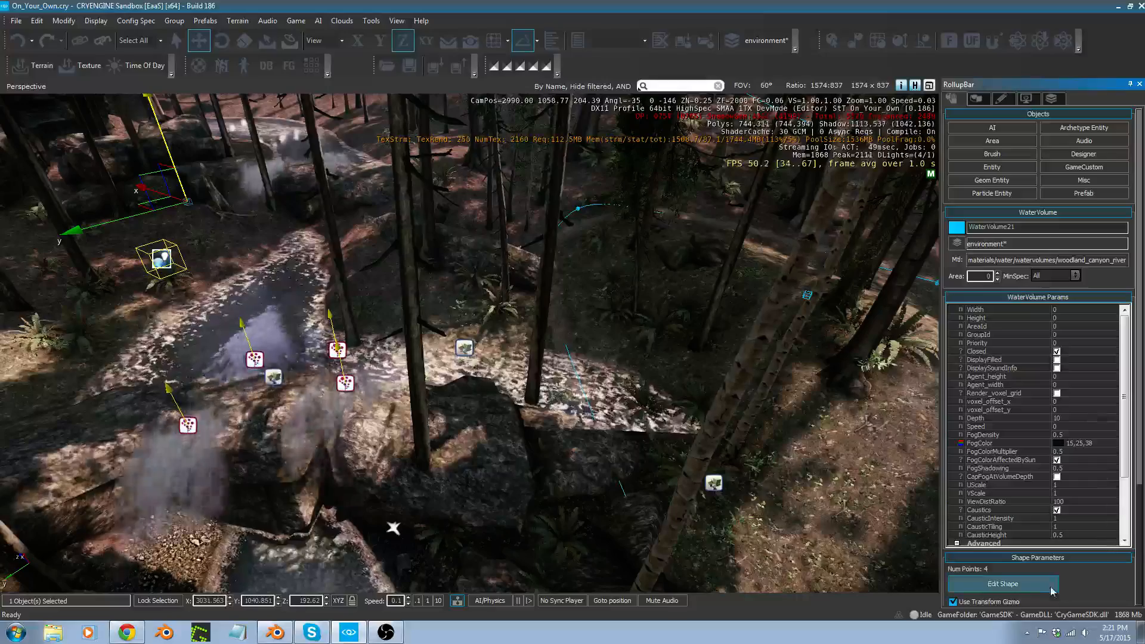
pyautogui.click(810, 295)
pyautogui.moveTo(810, 295); pyautogui.dragTo(895, 301, button='right')
pyautogui.press('s')
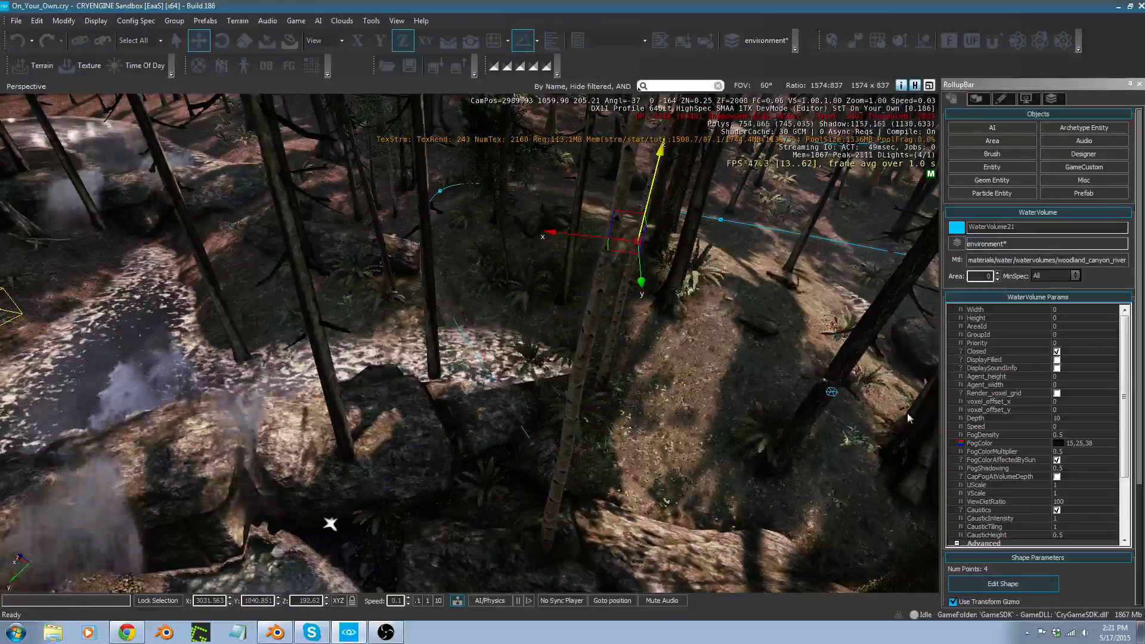
pyautogui.moveTo(822, 411); pyautogui.dragTo(322, 411)
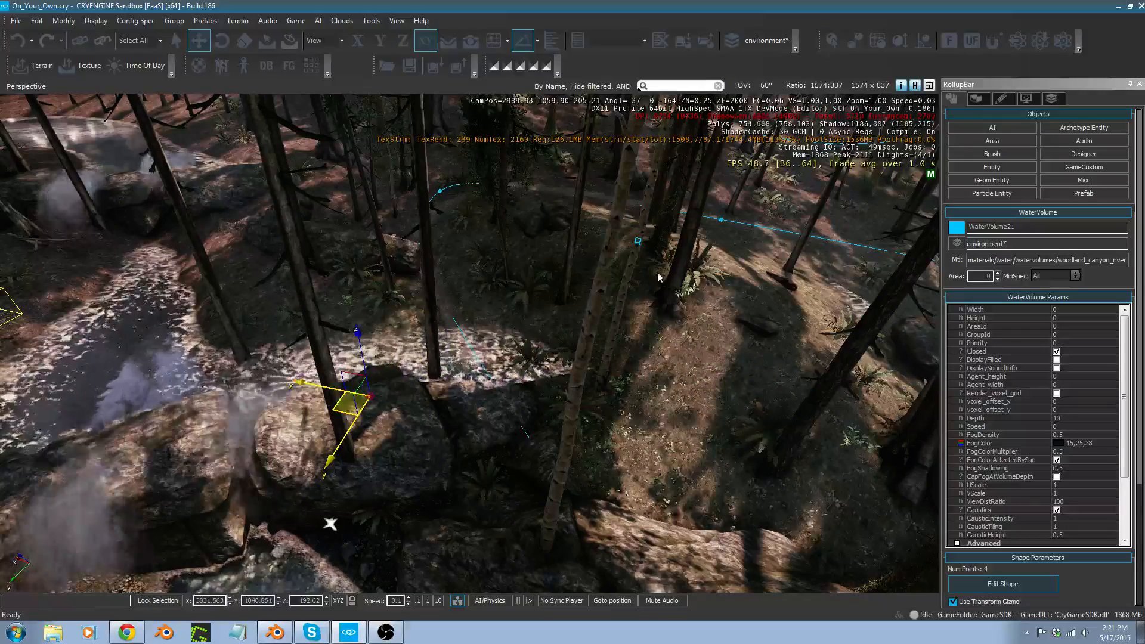
# Move the other outlying corner point of the water volume in toward the carved channel and finish editing its shape.
pyautogui.click(637, 242)
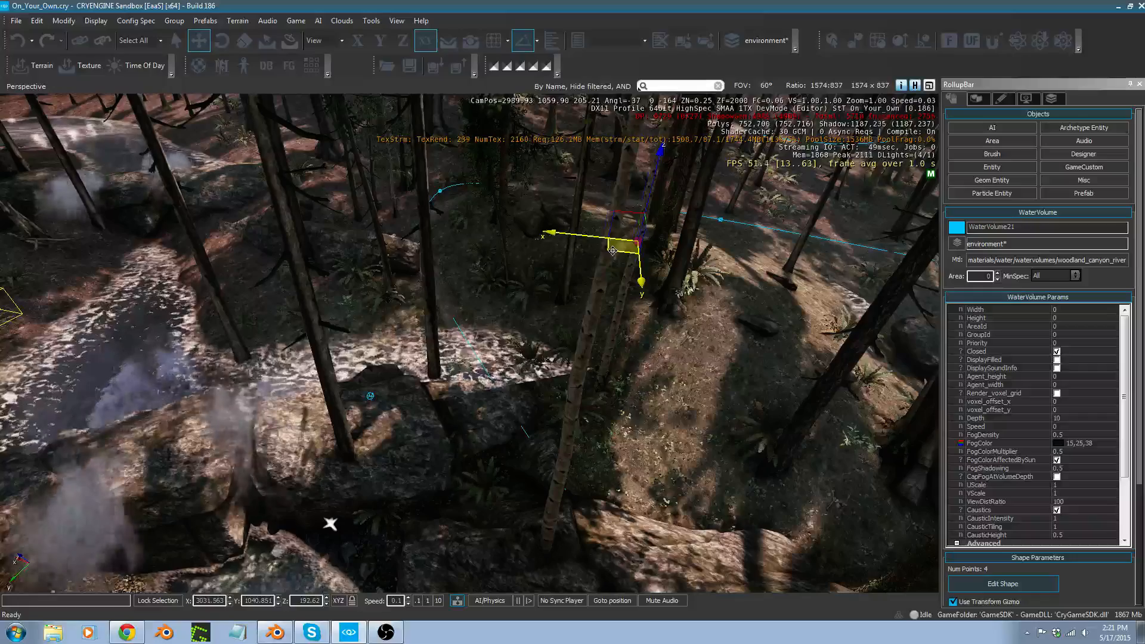
pyautogui.moveTo(613, 250); pyautogui.dragTo(402, 263)
pyautogui.moveTo(277, 254); pyautogui.dragTo(257, 250)
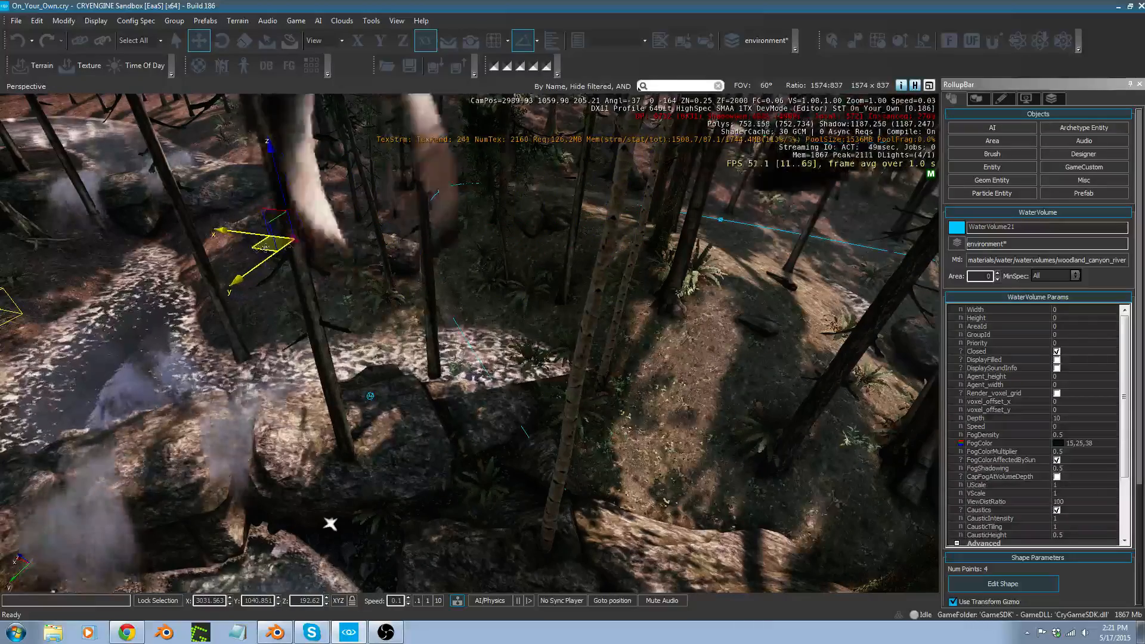
pyautogui.click(991, 589)
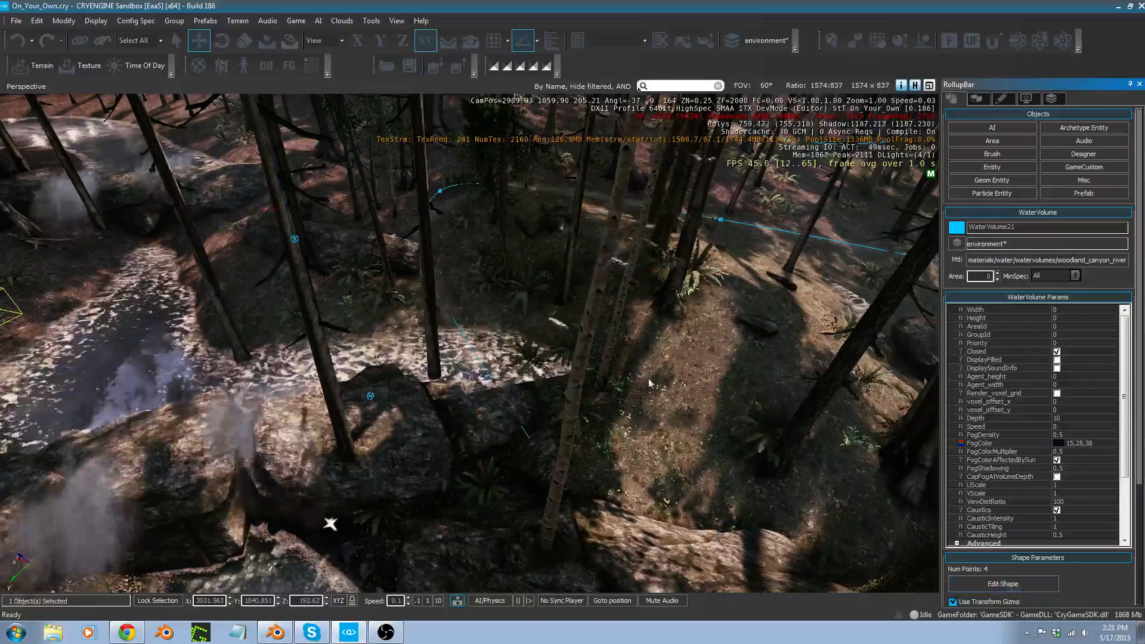
# Deselect the water volume and examine how its edges cover the channel between the two waterfalls.
pyautogui.click(689, 385)
pyautogui.moveTo(689, 385); pyautogui.dragTo(329, 336, button='right')
pyautogui.press('w')
pyautogui.press('d')
pyautogui.moveTo(438, 391); pyautogui.dragTo(447, 400, button='right')
pyautogui.press('s')
pyautogui.press('a')
pyautogui.press('space')
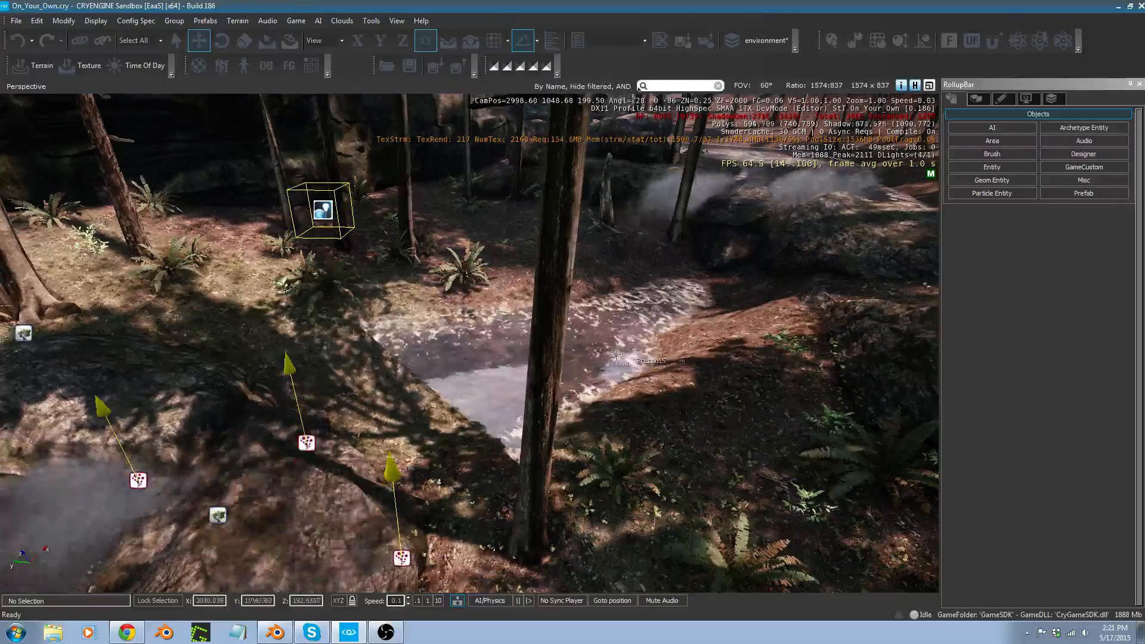
# Select the cloned water volume and shift it horizontally so it extends through the channel to the lower waterfall's rocks.
pyautogui.hotkey('shift', 'space')
pyautogui.hotkey('shift', 'space')
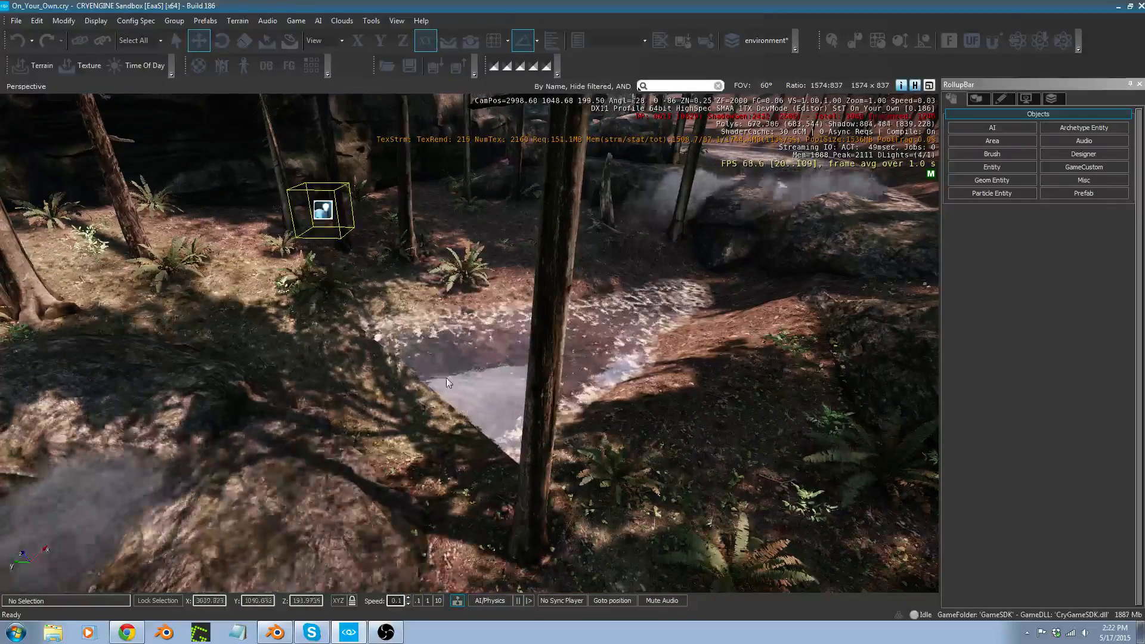
pyautogui.press('space')
pyautogui.moveTo(525, 330); pyautogui.dragTo(427, 279, button='right')
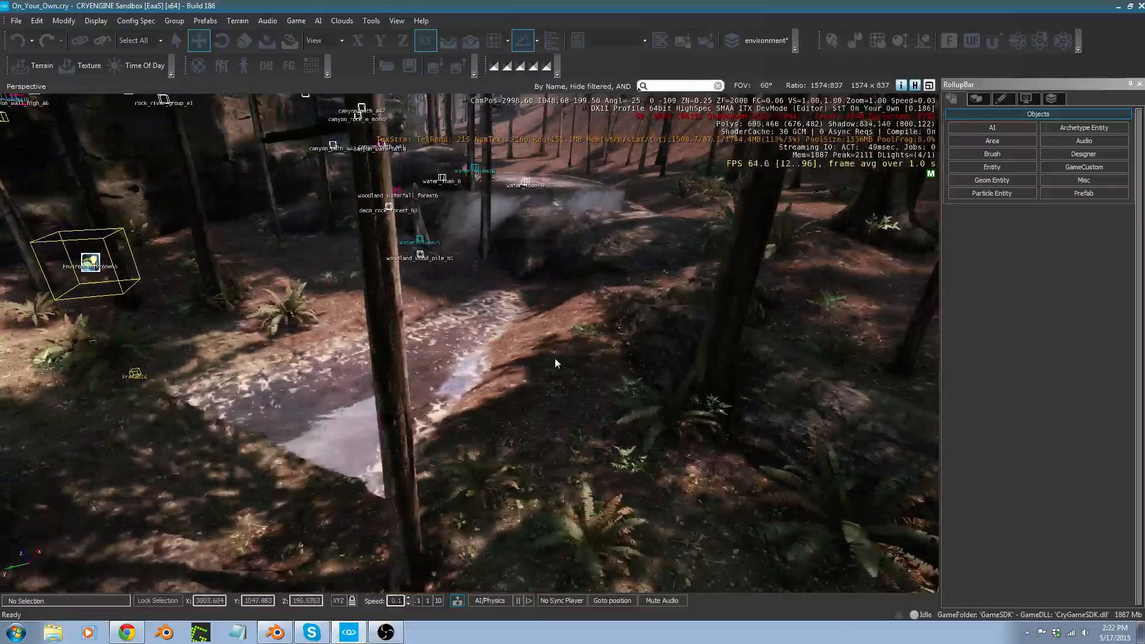
pyautogui.click(422, 236)
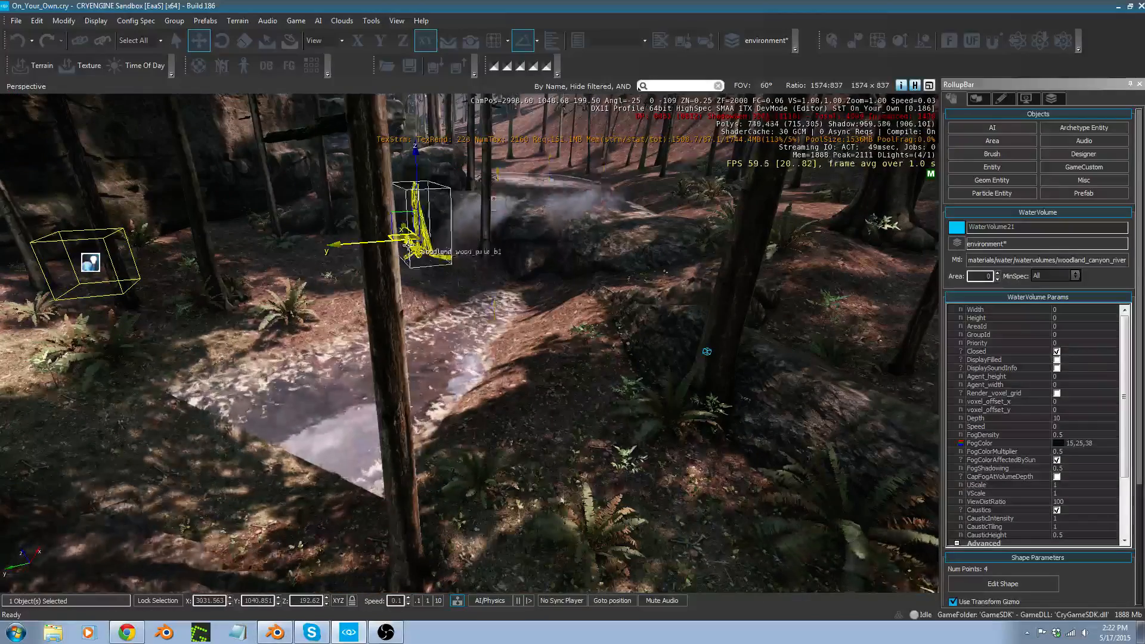
pyautogui.moveTo(396, 236); pyautogui.dragTo(341, 244)
pyautogui.moveTo(341, 244); pyautogui.dragTo(420, 278, button='right')
pyautogui.press('a')
pyautogui.press('w')
pyautogui.press('d')
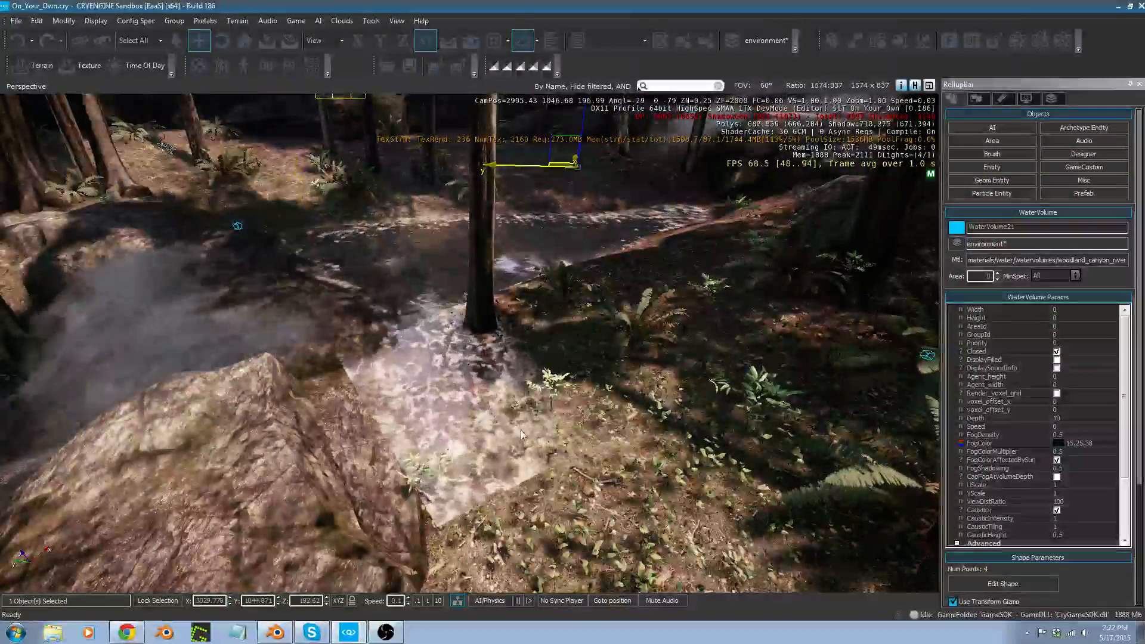
# Lower the terrain of the fern-covered bank beside the upper waterfall's pool, using the Rise/Lower brush at height -0.1.
pyautogui.click(976, 99)
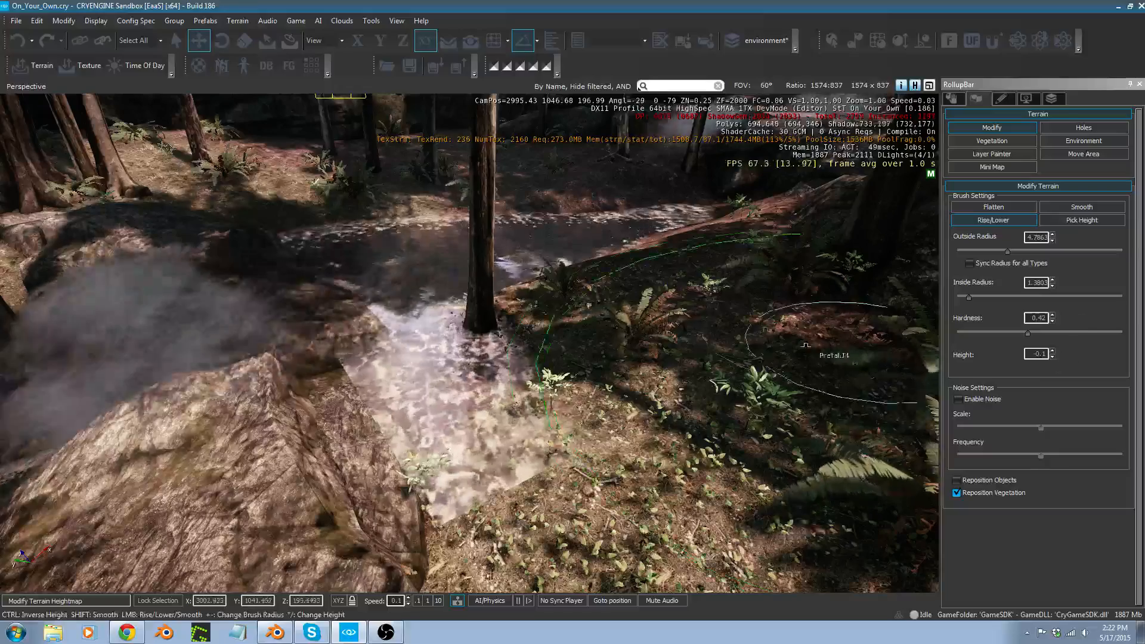
pyautogui.moveTo(704, 210); pyautogui.dragTo(703, 210, button='right')
pyautogui.press('w')
pyautogui.press('w')
pyautogui.hotkey('shift', 's')
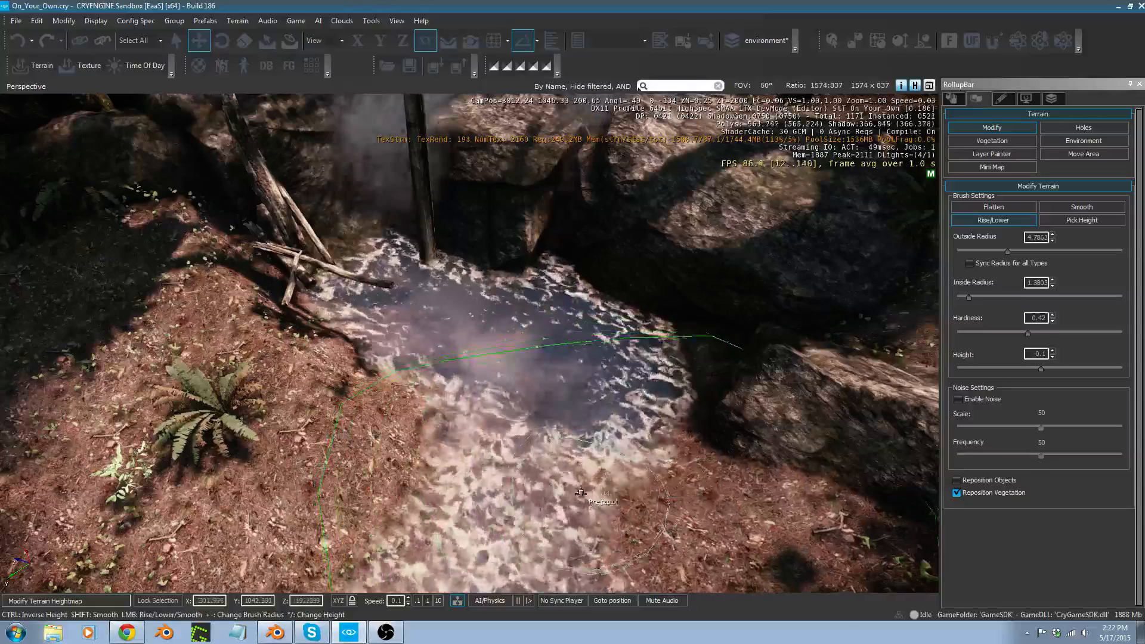
pyautogui.moveTo(368, 479); pyautogui.dragTo(343, 375)
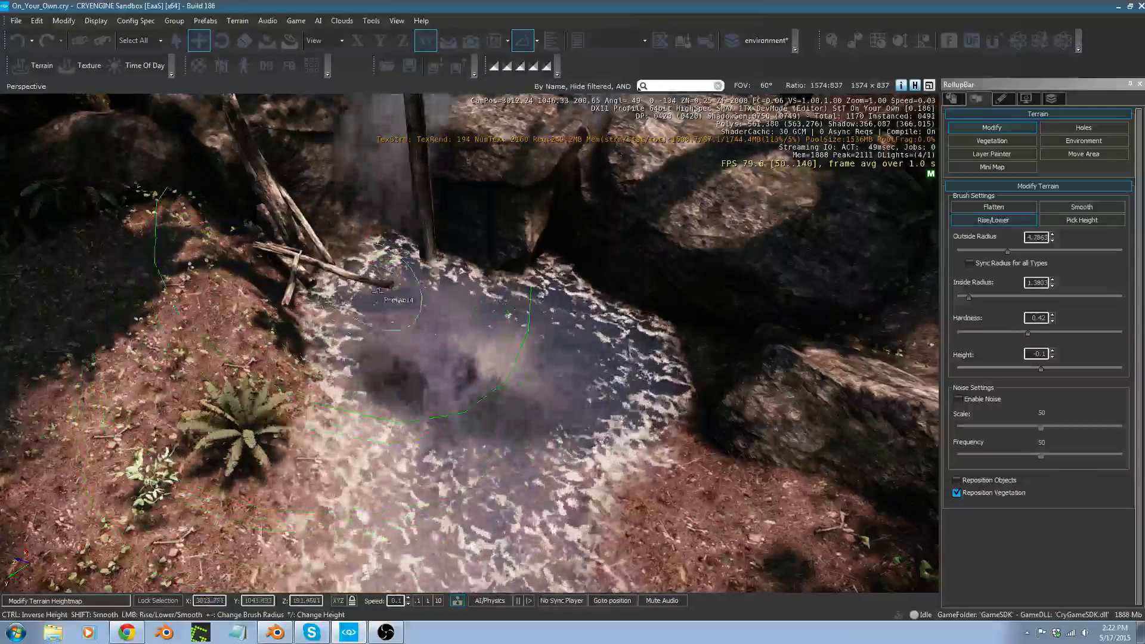
# Lower the opposite bank beside the boulder at the pool with the same terrain brush, so the water reaches the rocks.
pyautogui.moveTo(528, 303); pyautogui.dragTo(564, 325, button='right')
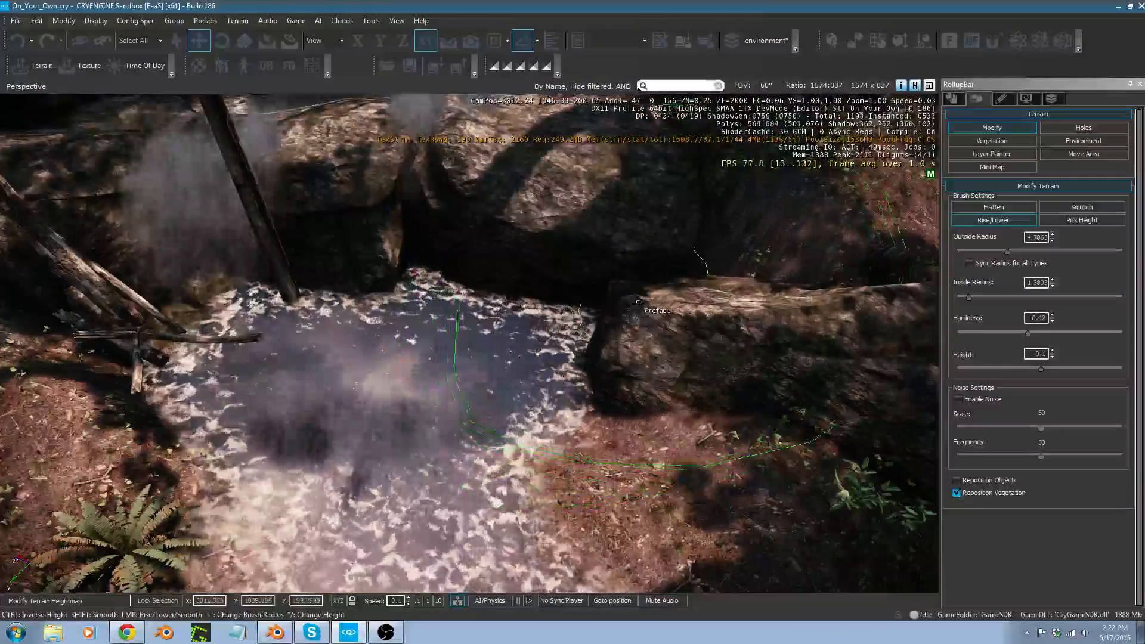
pyautogui.moveTo(639, 303); pyautogui.dragTo(640, 397, button='right')
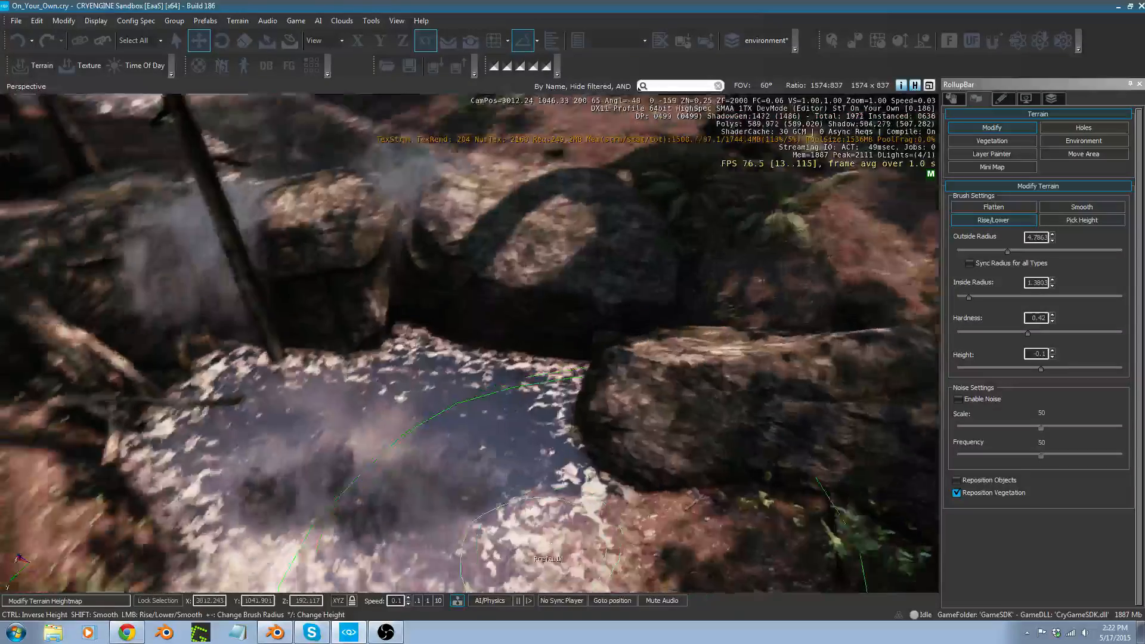
pyautogui.moveTo(539, 549); pyautogui.dragTo(642, 495, button='right')
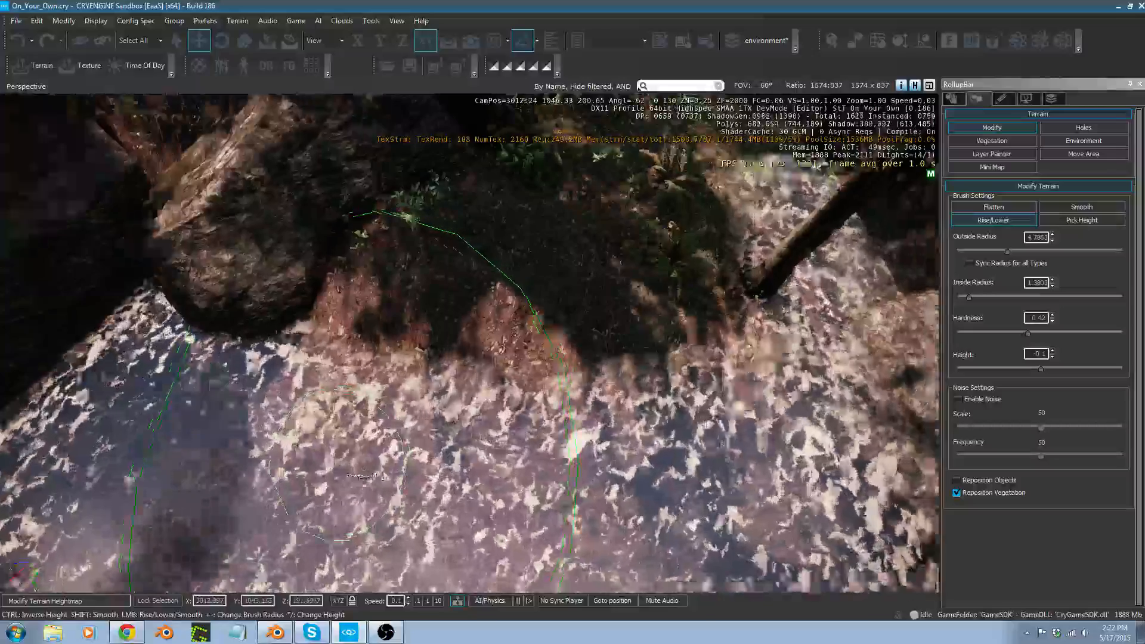
pyautogui.moveTo(340, 475)
pyautogui.mouseDown(button='right')
pyautogui.moveTo(331, 471)
pyautogui.moveTo(347, 461)
pyautogui.moveTo(373, 484)
pyautogui.mouseUp(button='right')
pyautogui.press('w')
pyautogui.press('w')
pyautogui.press('s')
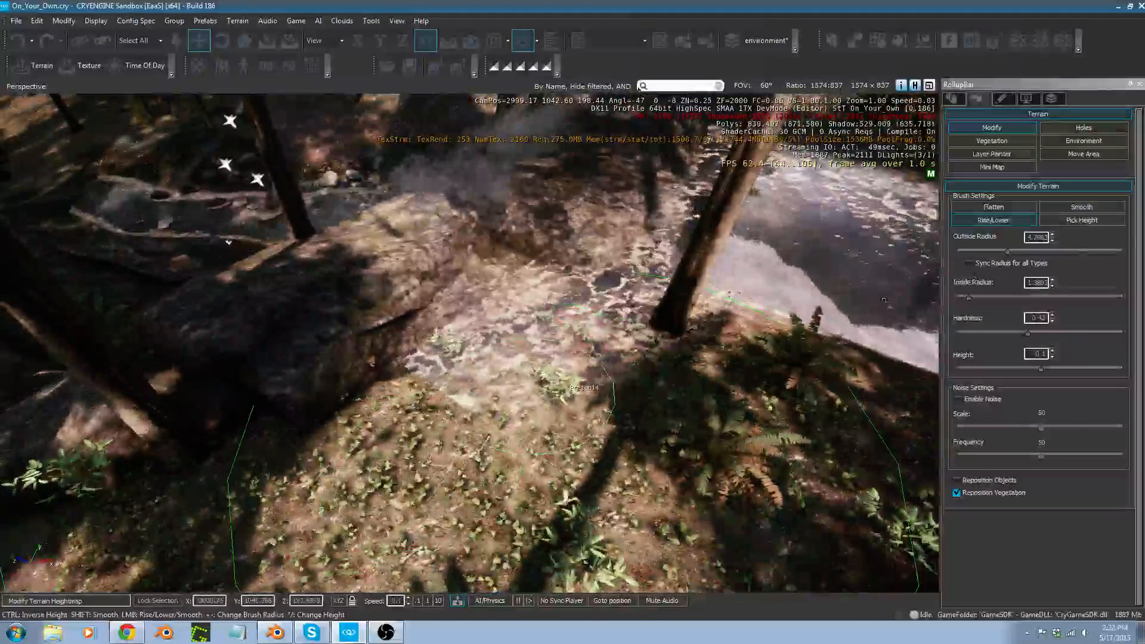
# Set the terrain brush height to 0.1, reduce its outside radius to about 3.02 and raise the ground over the water's exposed downstream edge.
pyautogui.moveTo(1048, 354); pyautogui.dragTo(1026, 354)
pyautogui.write('0.1')
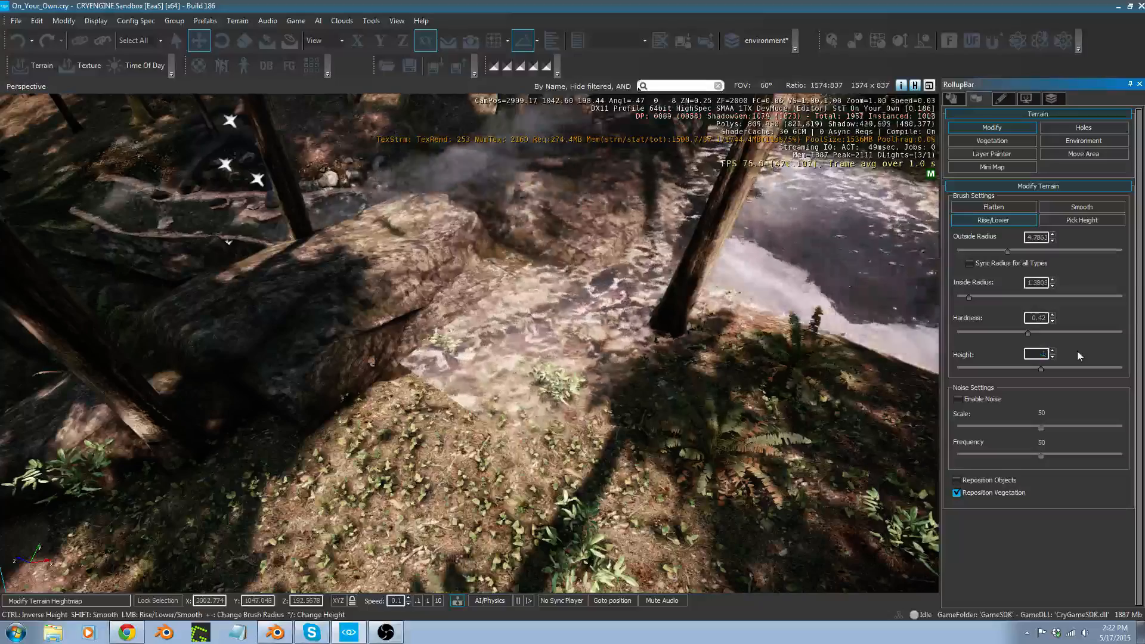
pyautogui.press('-')
pyautogui.press('-')
pyautogui.press('-')
pyautogui.press('-')
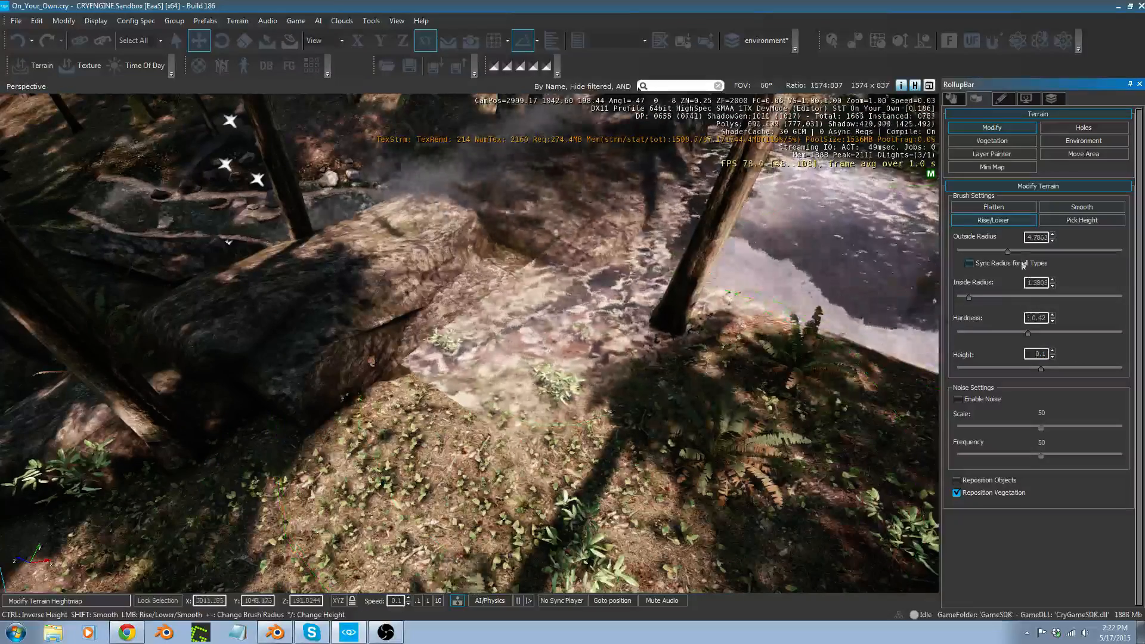
pyautogui.moveTo(434, 371); pyautogui.dragTo(421, 372)
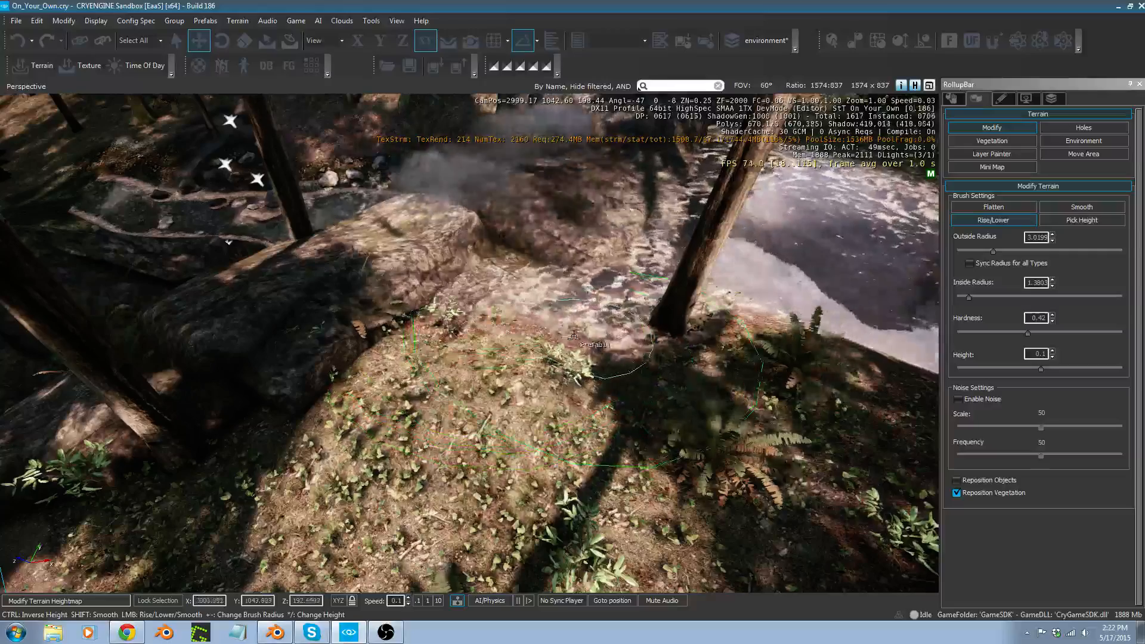
pyautogui.moveTo(572, 337)
pyautogui.mouseDown()
pyautogui.moveTo(564, 352)
pyautogui.moveTo(386, 382)
pyautogui.mouseUp()
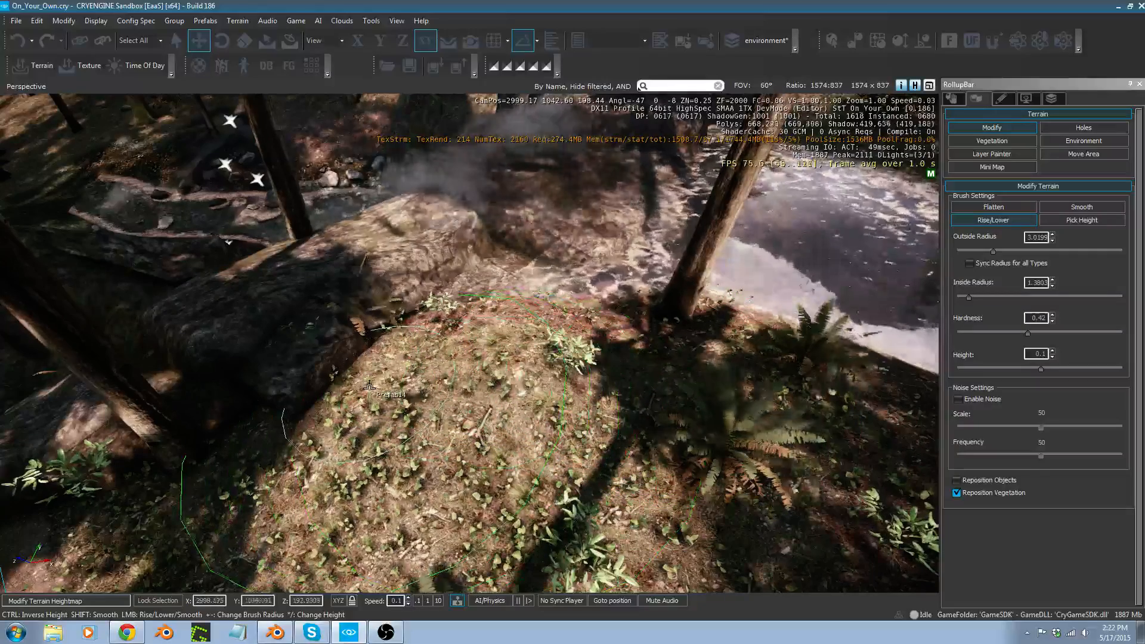
# Raise the terrain around the ferns along the channel bank with the Rise/Lower brush.
pyautogui.moveTo(370, 387)
pyautogui.mouseDown(button='right')
pyautogui.moveTo(453, 380)
pyautogui.moveTo(469, 427)
pyautogui.mouseUp(button='right')
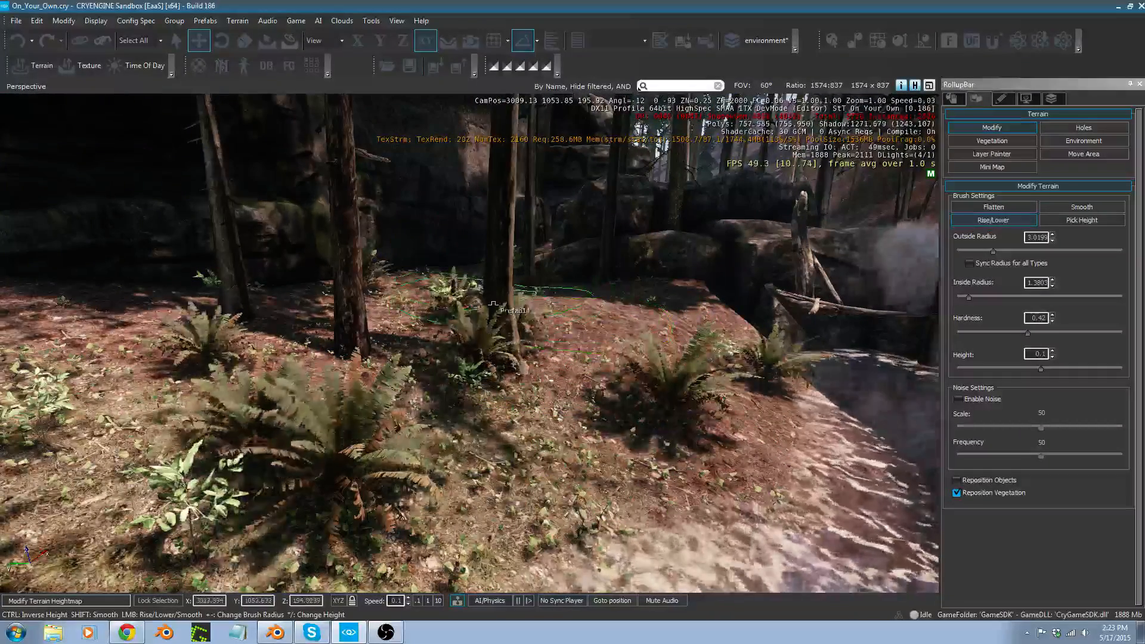
pyautogui.press('s')
pyautogui.moveTo(514, 345); pyautogui.dragTo(507, 359, button='right')
pyautogui.press('s')
pyautogui.moveTo(412, 403); pyautogui.dragTo(379, 414)
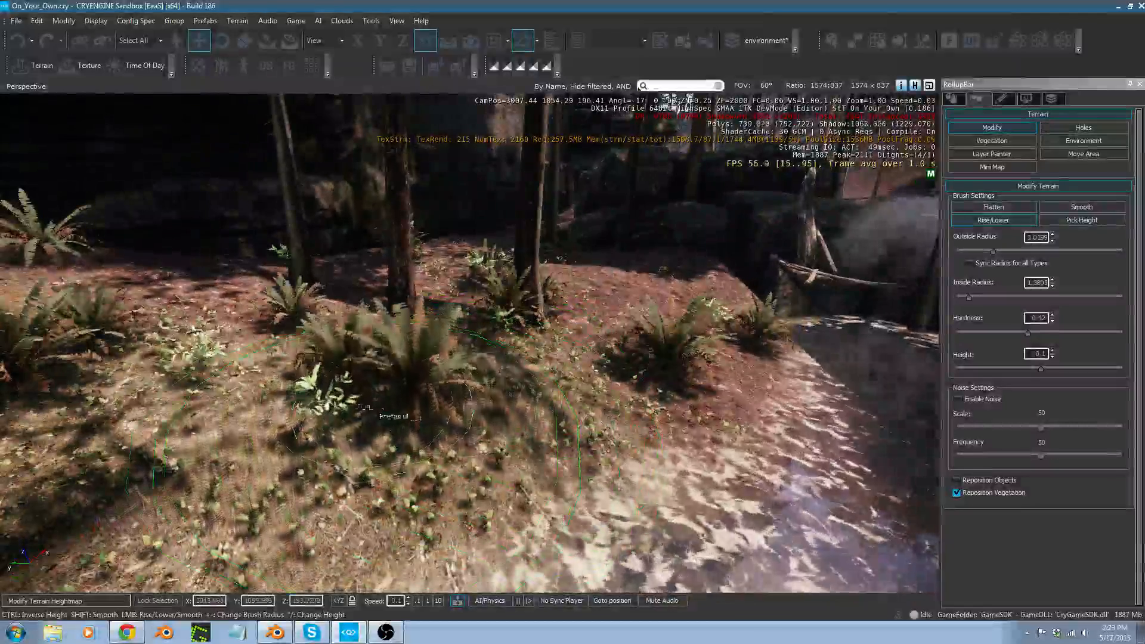
pyautogui.moveTo(316, 351); pyautogui.dragTo(364, 306)
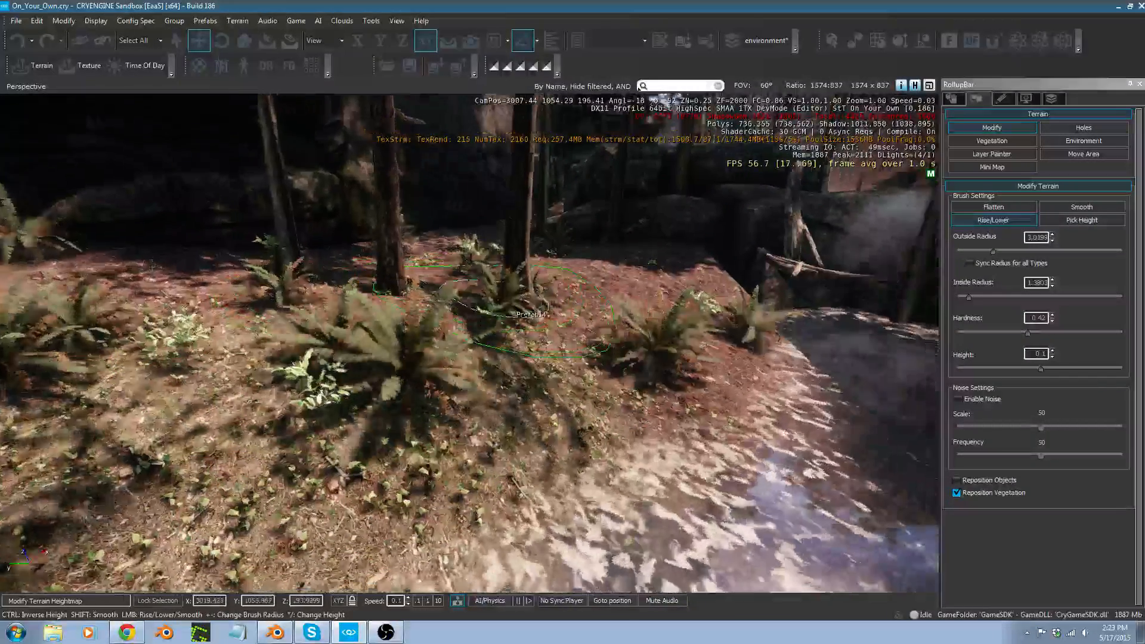
pyautogui.moveTo(421, 295); pyautogui.dragTo(477, 325, button='right')
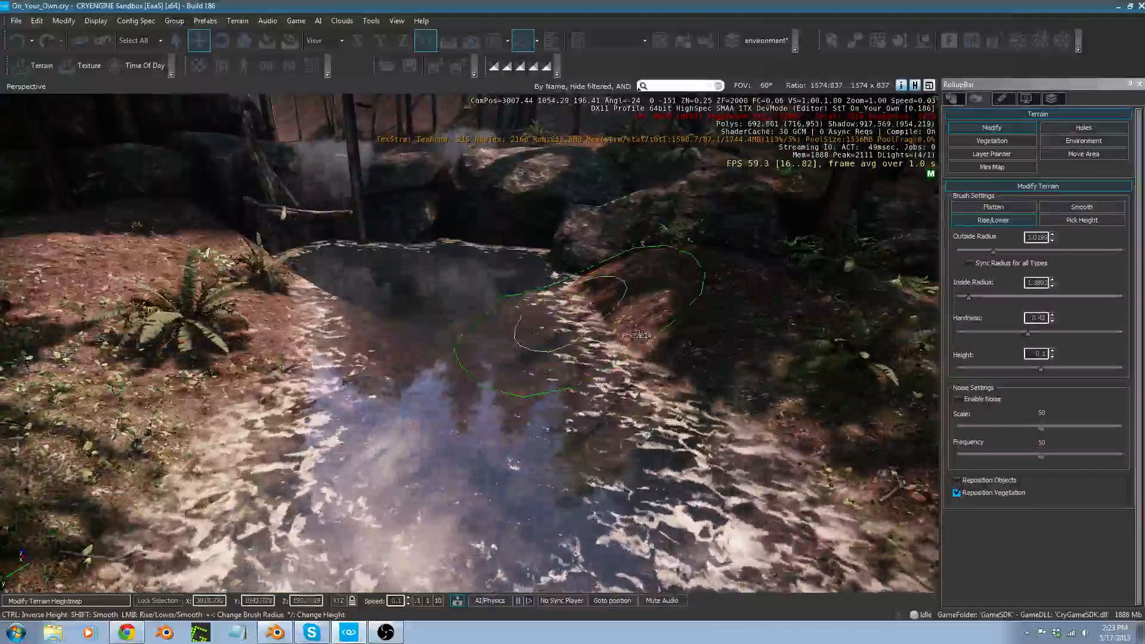
# Smooth the riverbed below the waterfall pool and finish modifying the terrain.
pyautogui.click(1082, 208)
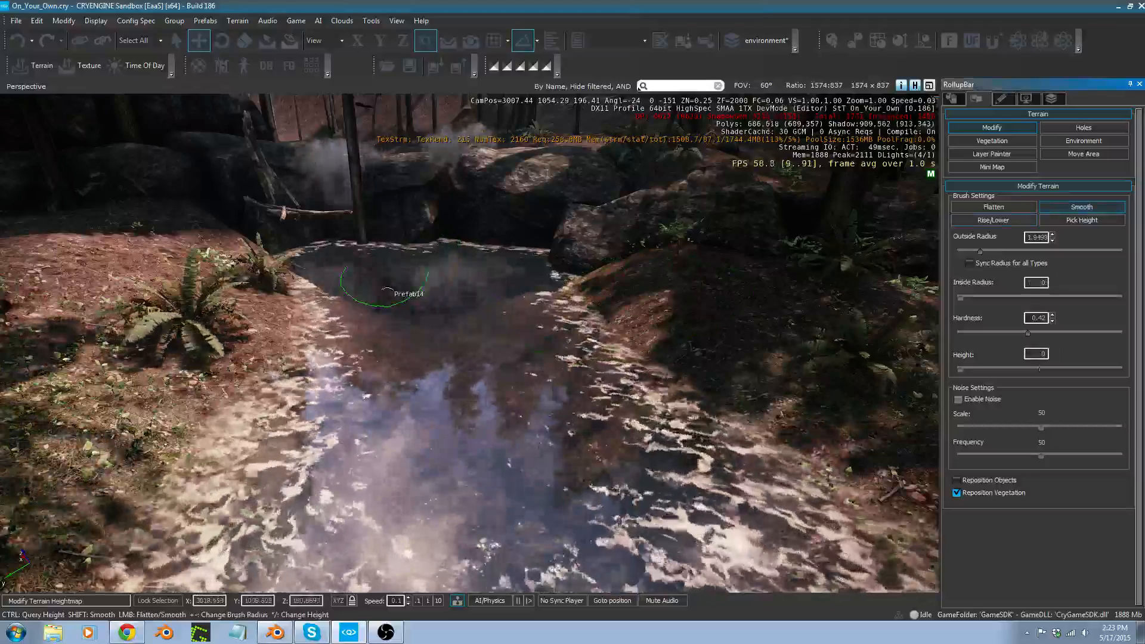
pyautogui.moveTo(388, 288)
pyautogui.mouseDown()
pyautogui.moveTo(384, 318)
pyautogui.moveTo(370, 325)
pyautogui.mouseUp()
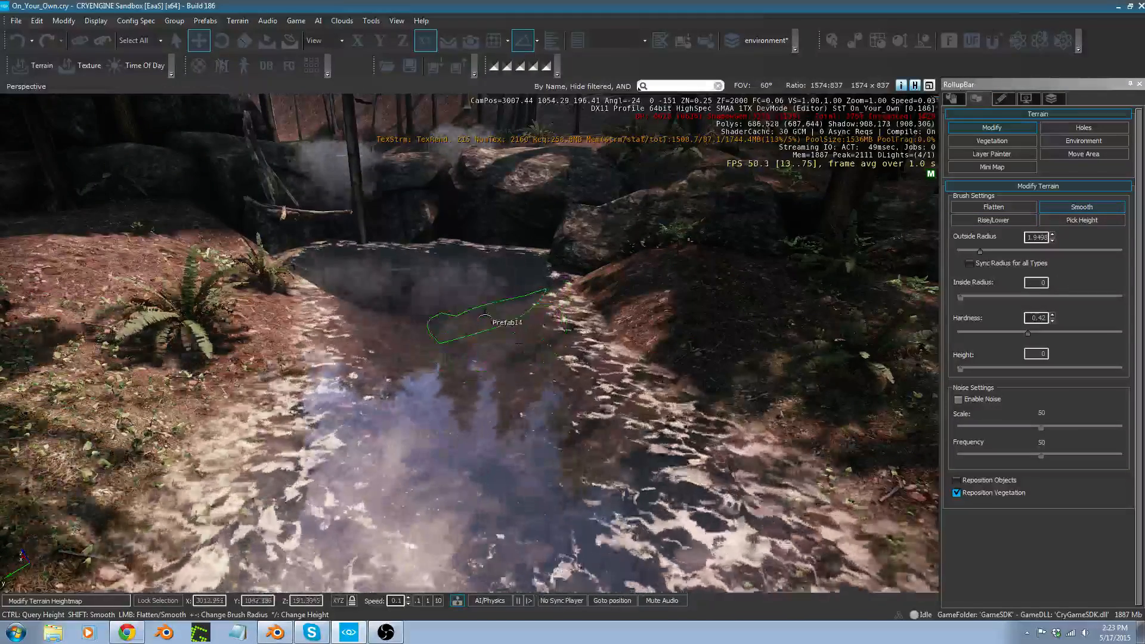
pyautogui.moveTo(438, 295); pyautogui.dragTo(404, 344)
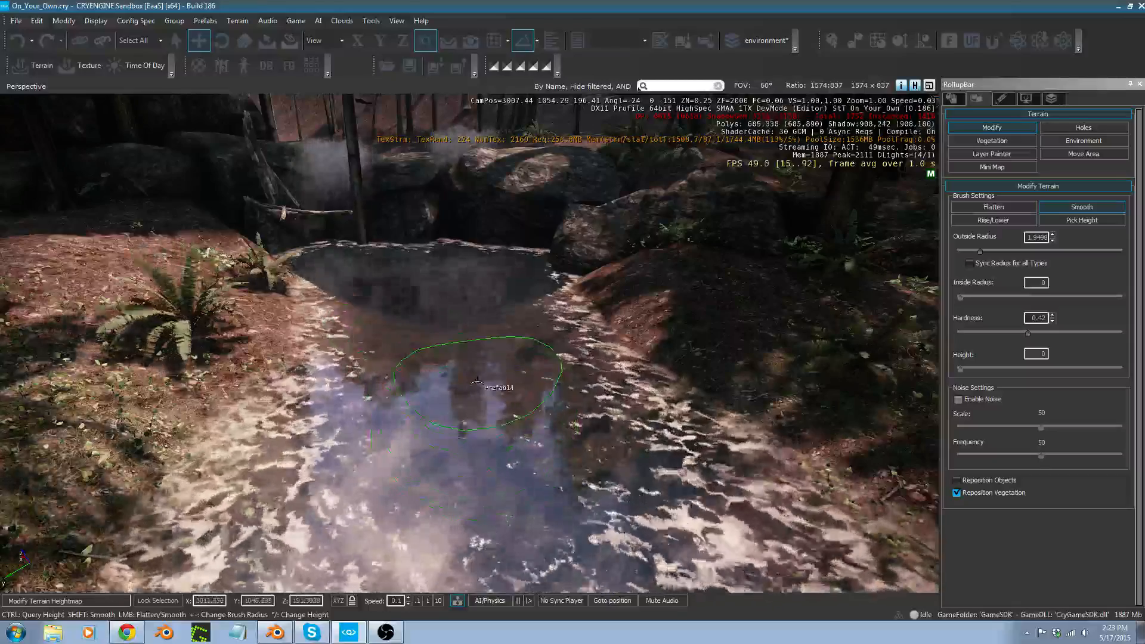
pyautogui.press('s')
pyautogui.moveTo(471, 410); pyautogui.dragTo(453, 412, button='right')
pyautogui.press('d')
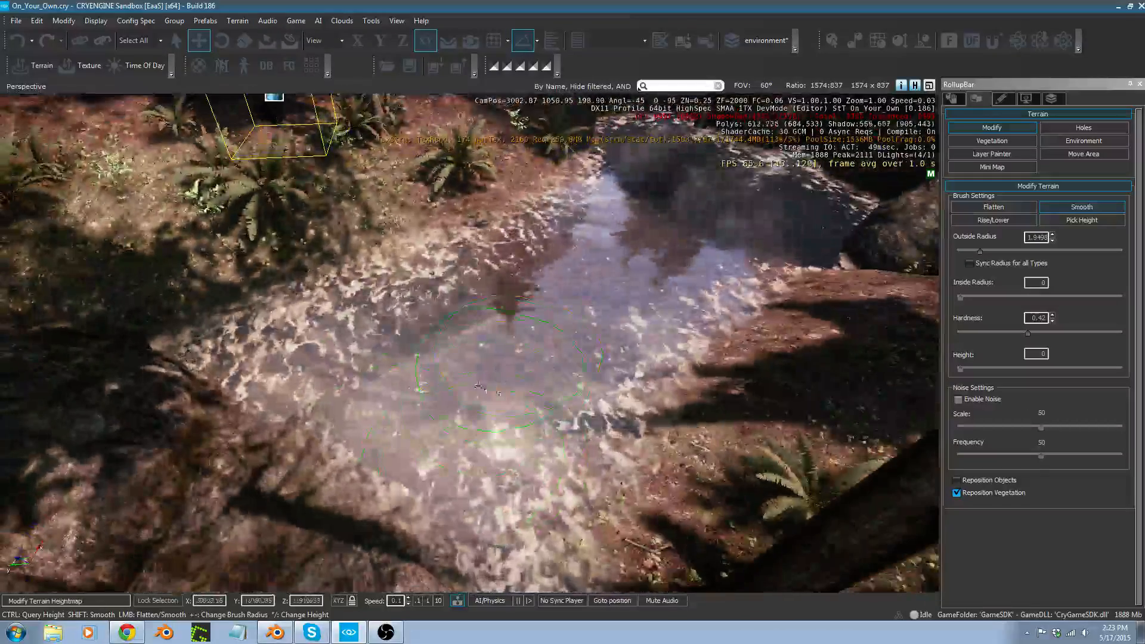
pyautogui.moveTo(371, 382); pyautogui.dragTo(515, 360, button='right')
pyautogui.press('w')
pyautogui.press('Escape')
# Place a clone of the water foam mesh in the middle of the new channel and rotate it about its vertical axis.
pyautogui.press('s')
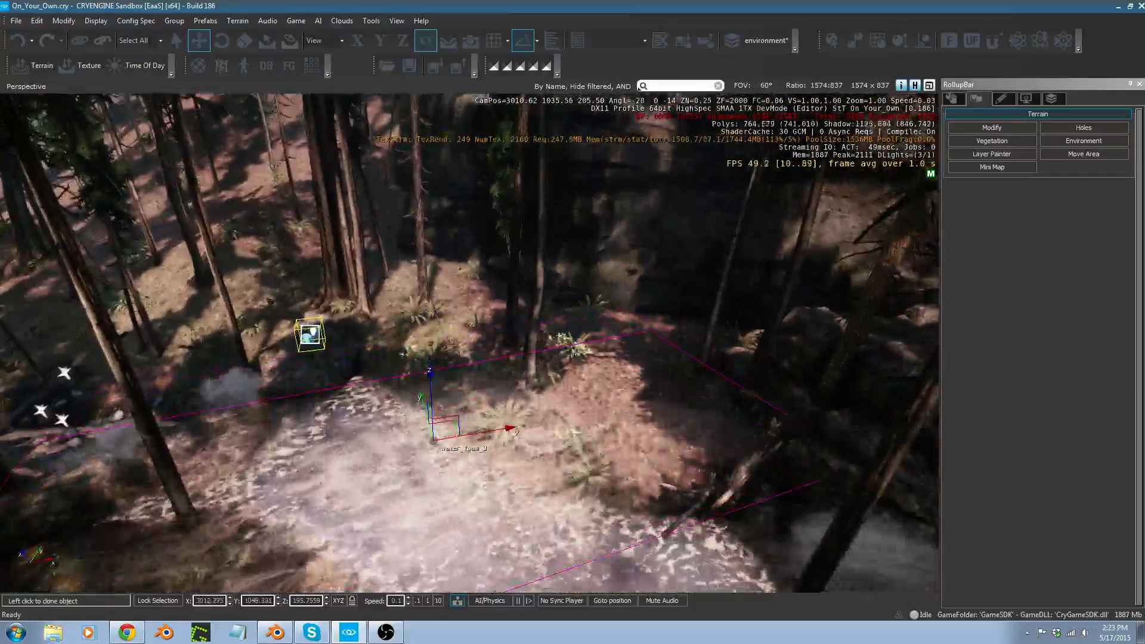
pyautogui.click(434, 441)
pyautogui.press('2')
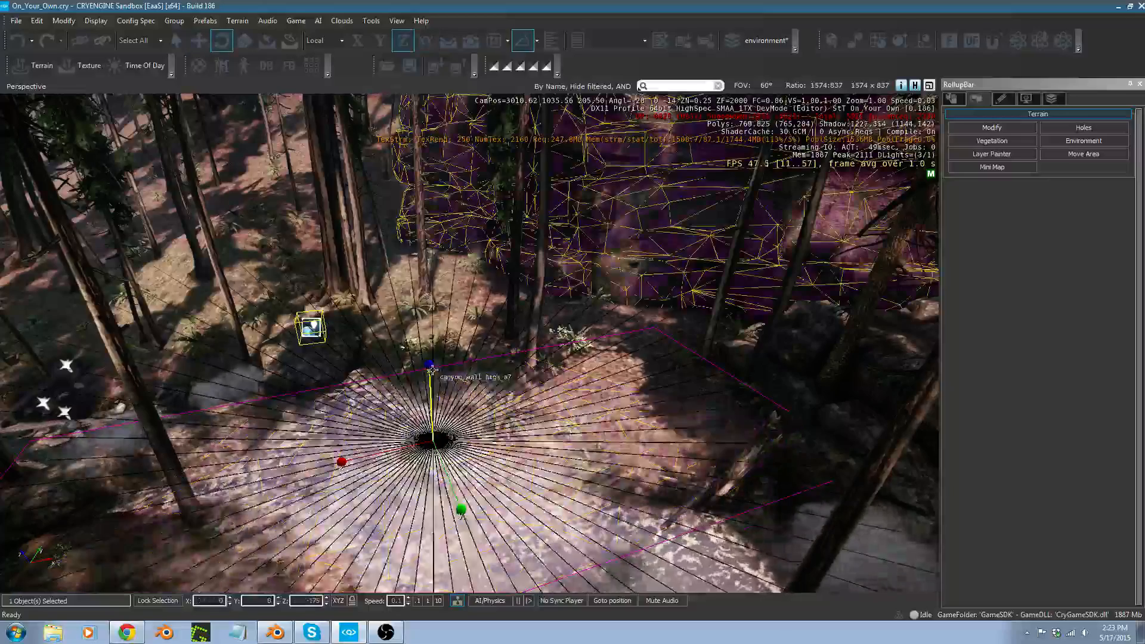
pyautogui.moveTo(433, 375); pyautogui.dragTo(441, 392)
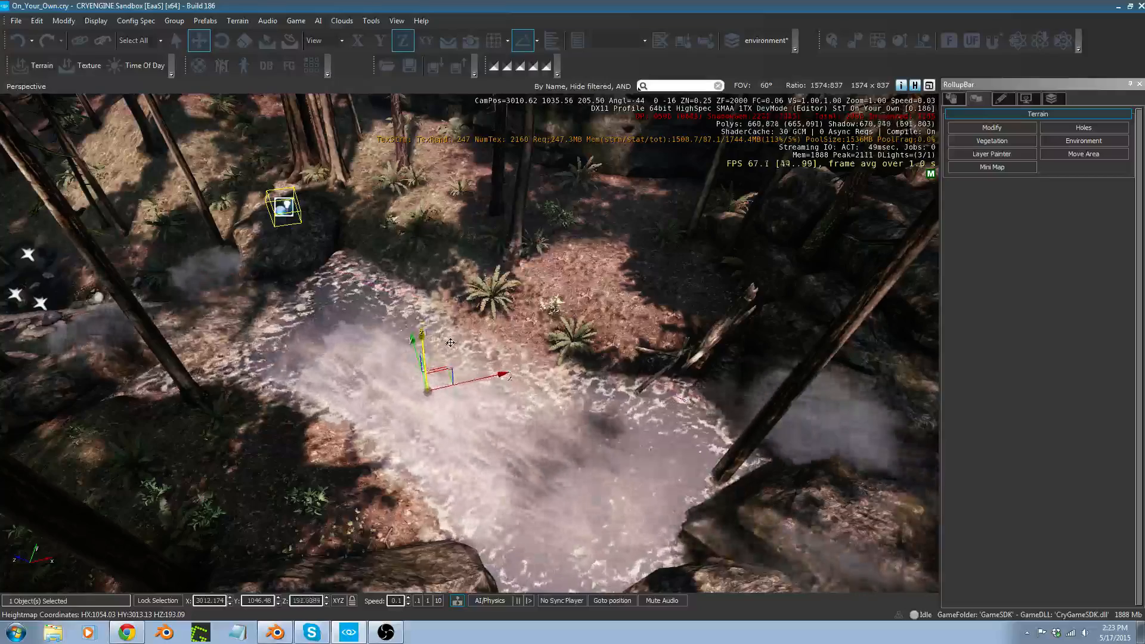
# Lower the cloned foam mesh onto the water surface and shift it slightly horizontally within the channel.
pyautogui.press('w')
pyautogui.moveTo(453, 342); pyautogui.dragTo(322, 322, button='right')
pyautogui.press('d')
pyautogui.press('s')
pyautogui.moveTo(573, 340); pyautogui.dragTo(498, 376, button='right')
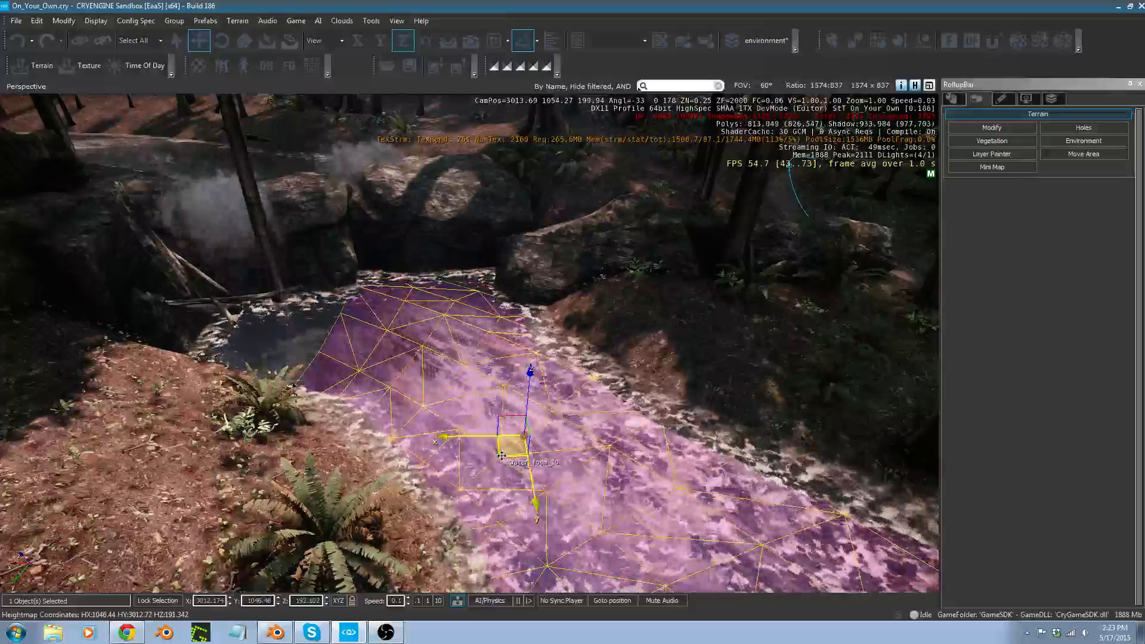
pyautogui.moveTo(487, 452)
pyautogui.mouseDown()
pyautogui.moveTo(478, 452)
pyautogui.moveTo(487, 447)
pyautogui.mouseUp()
pyautogui.moveTo(498, 444); pyautogui.dragTo(445, 460, button='right')
pyautogui.press('d')
pyautogui.press('s')
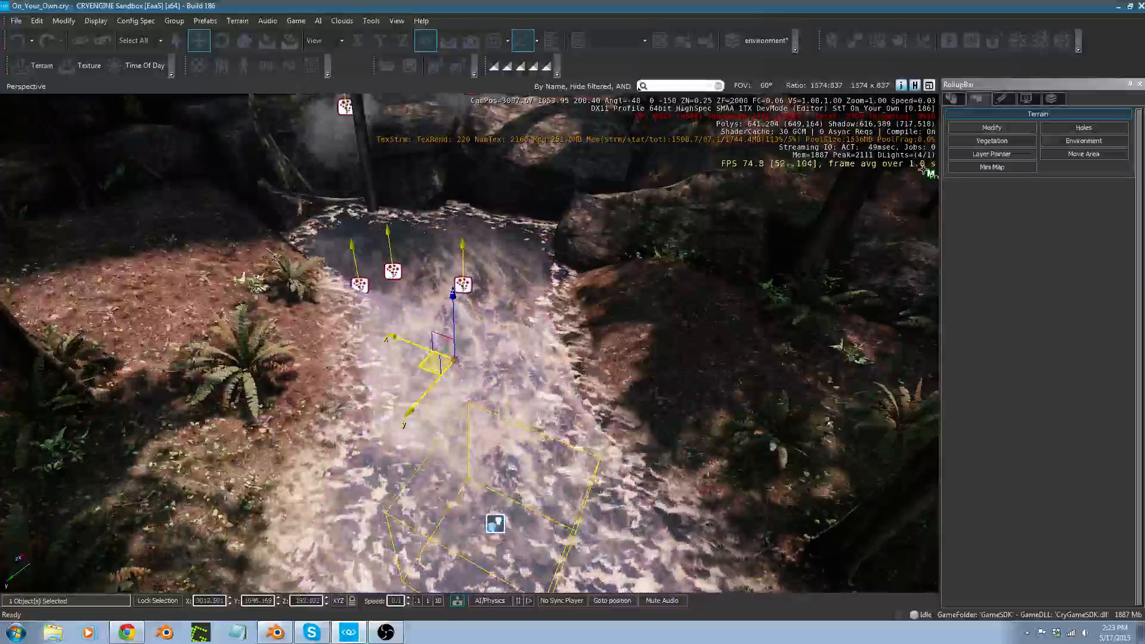
# Set the Rise/Lower brush height to -0.1 and lower both banks to widen the channel around the foam.
pyautogui.click(992, 127)
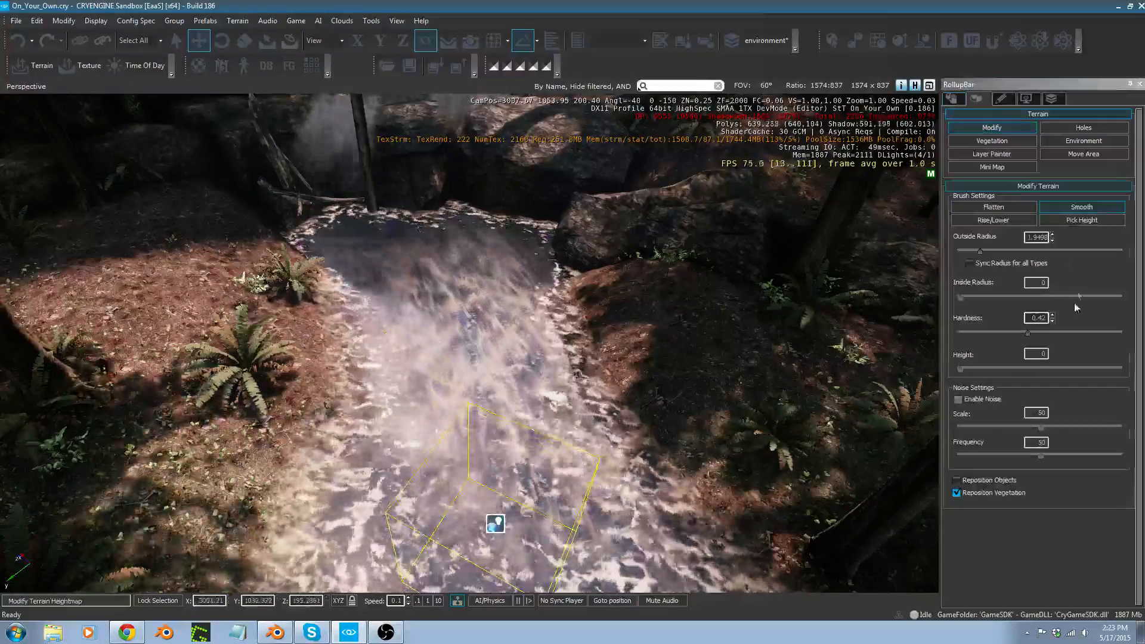
pyautogui.click(1001, 222)
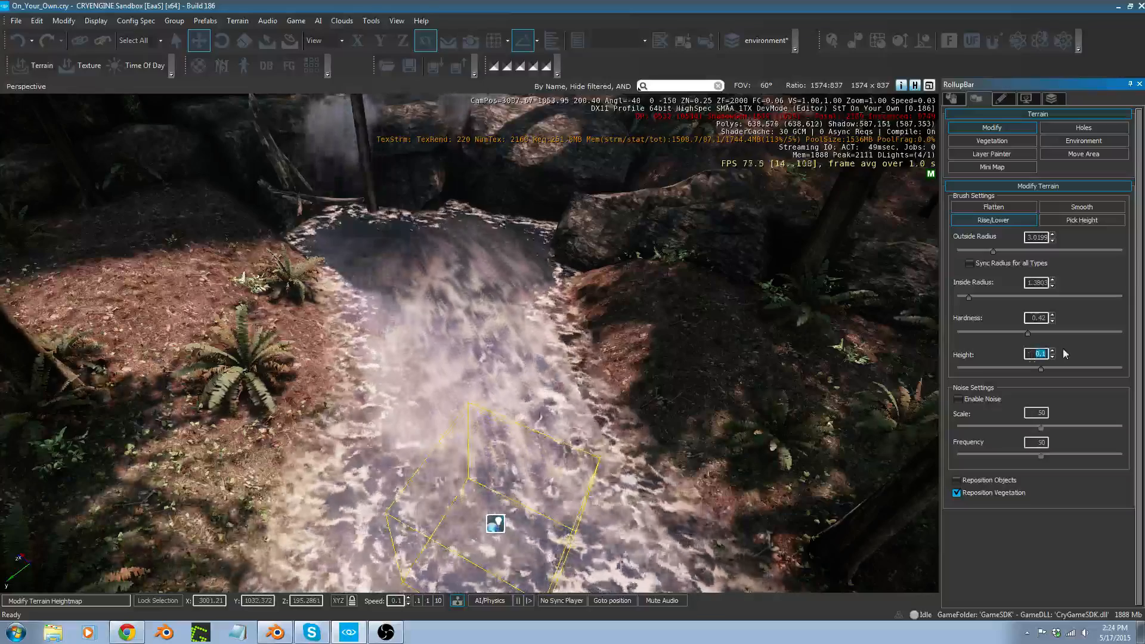
pyautogui.press('Return')
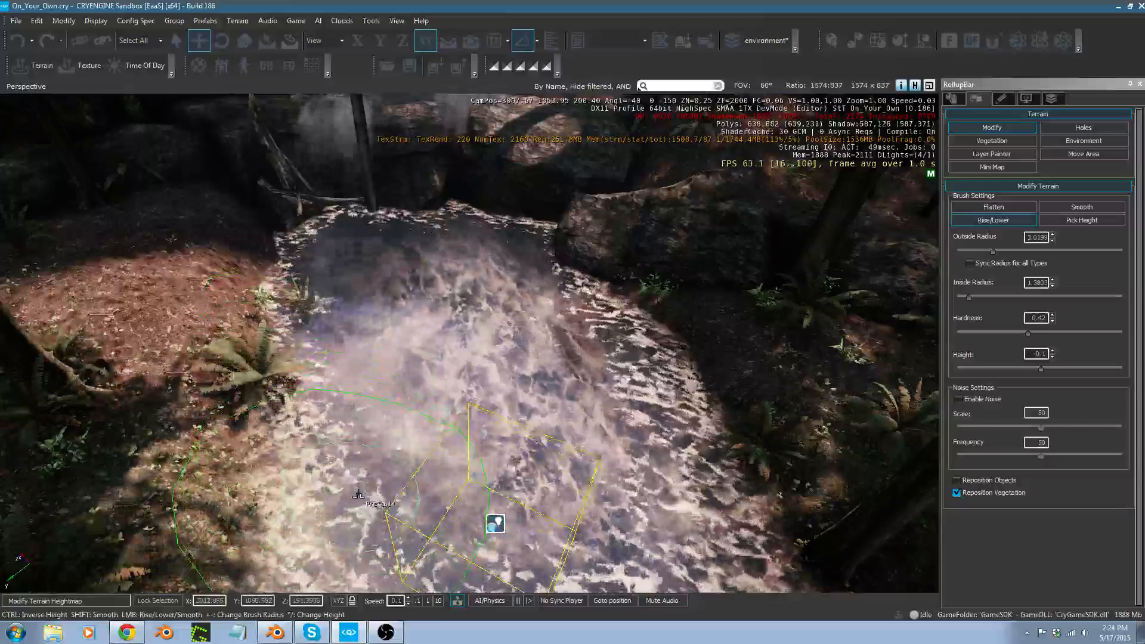
pyautogui.moveTo(359, 495)
pyautogui.mouseDown(button='right')
pyautogui.moveTo(374, 440)
pyautogui.moveTo(377, 471)
pyautogui.mouseUp(button='right')
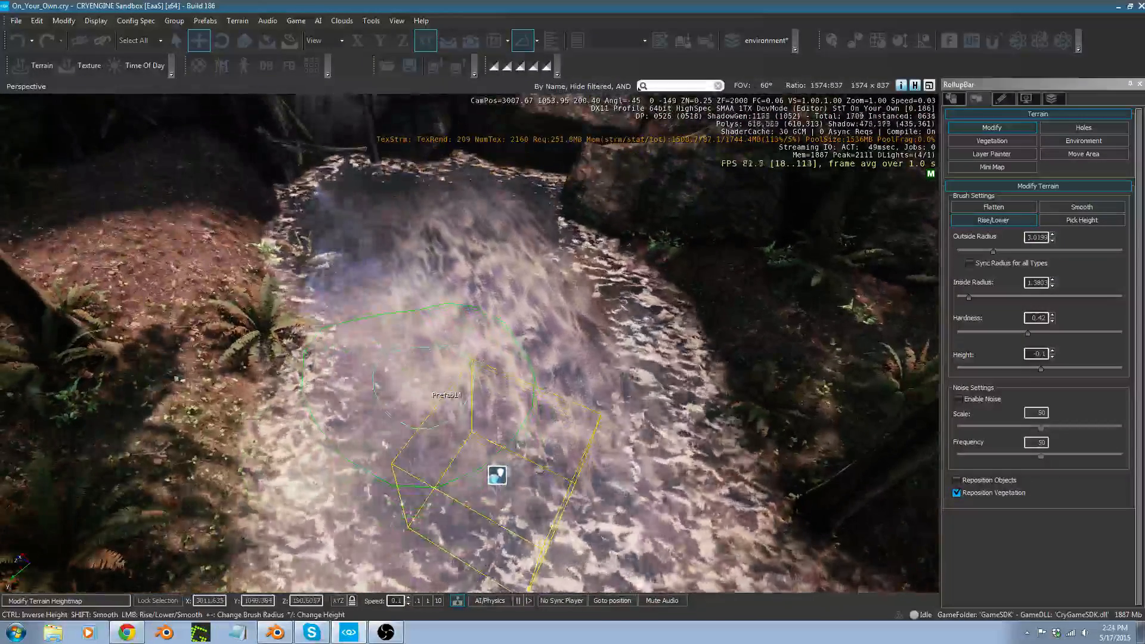
# Finish modifying the terrain, shift the cloned foam mesh slightly horizontally, and rotate it a few degrees about its vertical axis.
pyautogui.press('Escape')
pyautogui.click(460, 350)
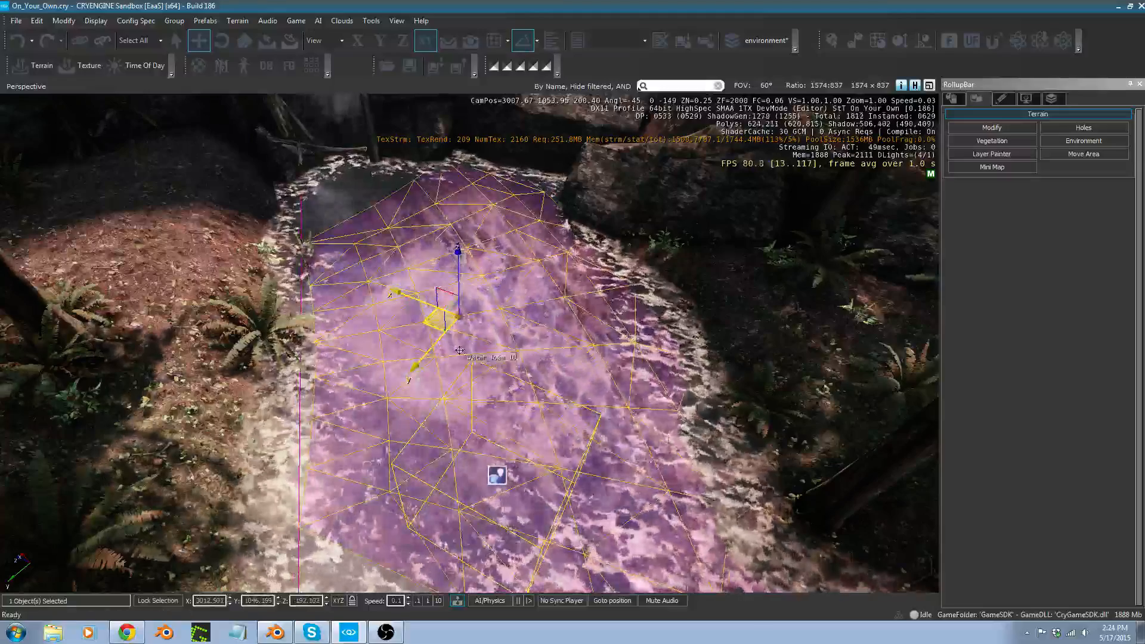
pyautogui.moveTo(426, 319); pyautogui.dragTo(441, 325)
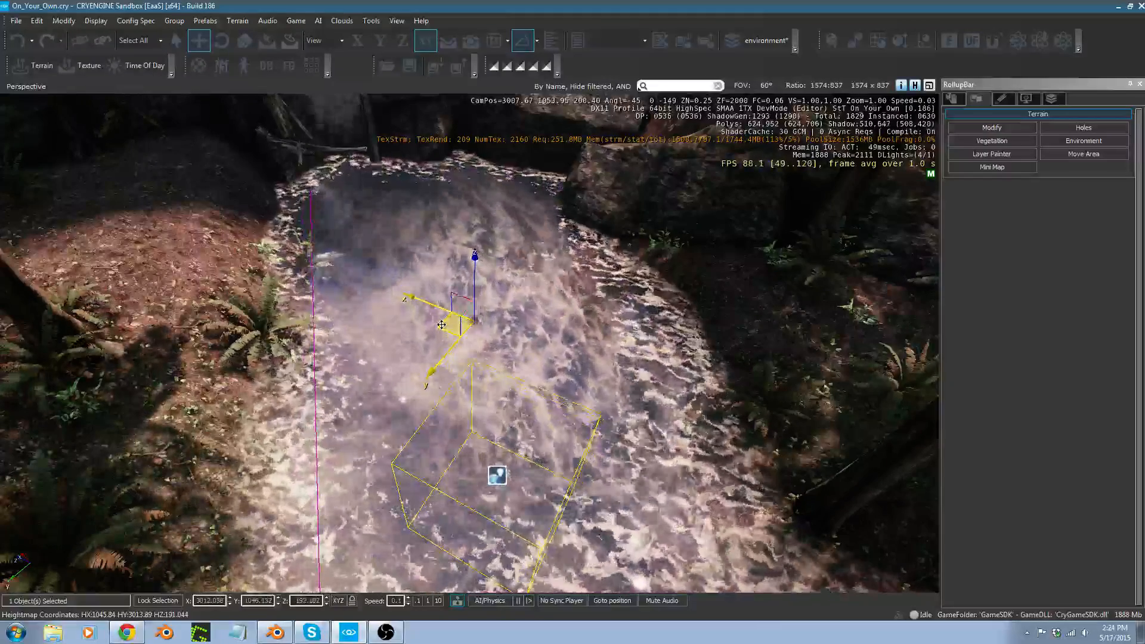
pyautogui.press('3')
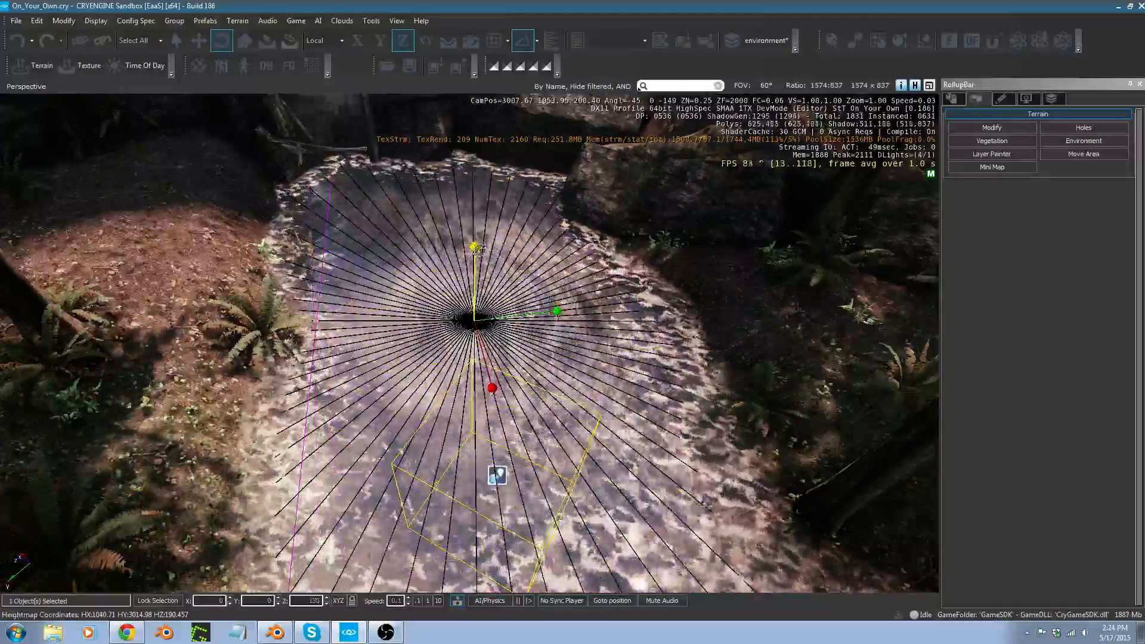
pyautogui.moveTo(478, 250); pyautogui.dragTo(483, 254)
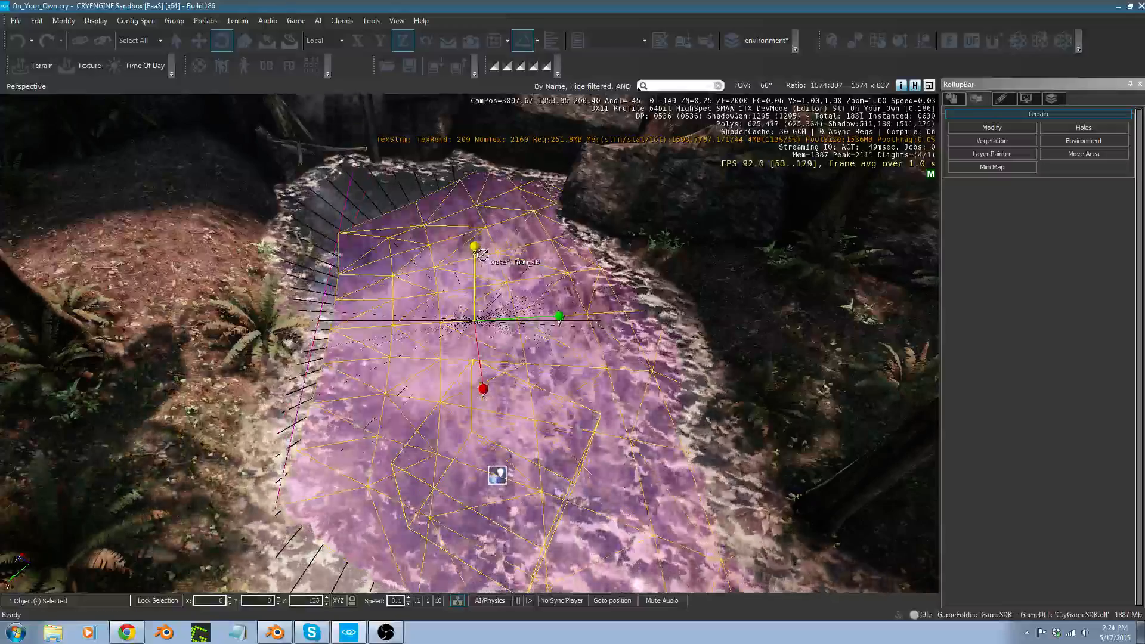
pyautogui.moveTo(482, 255); pyautogui.dragTo(505, 284, button='right')
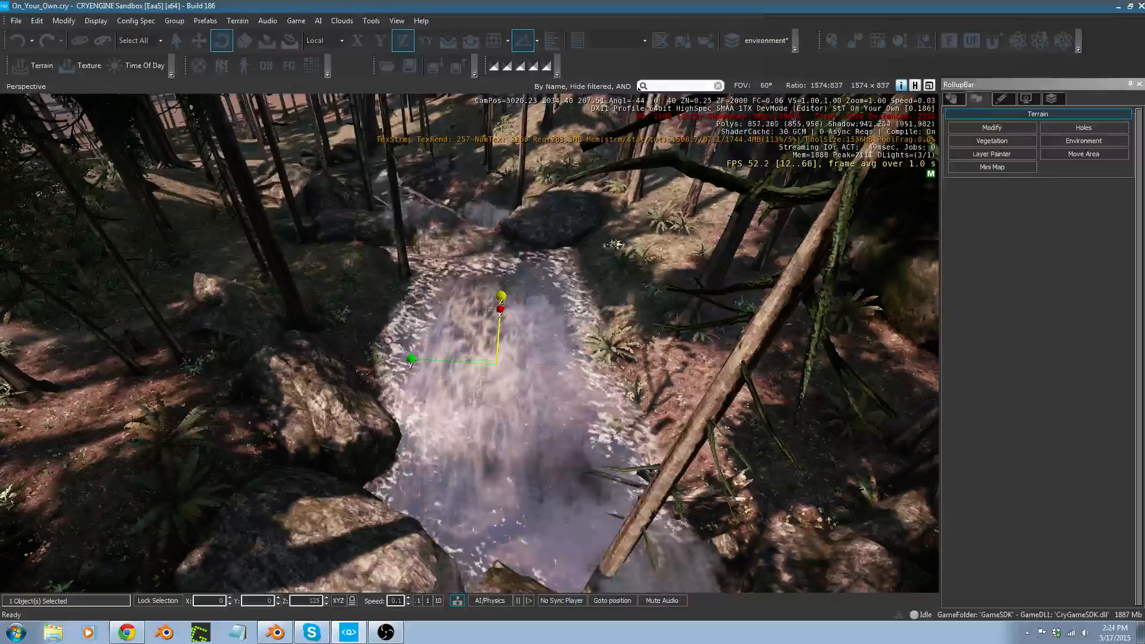
pyautogui.moveTo(644, 319); pyautogui.dragTo(656, 319, button='right')
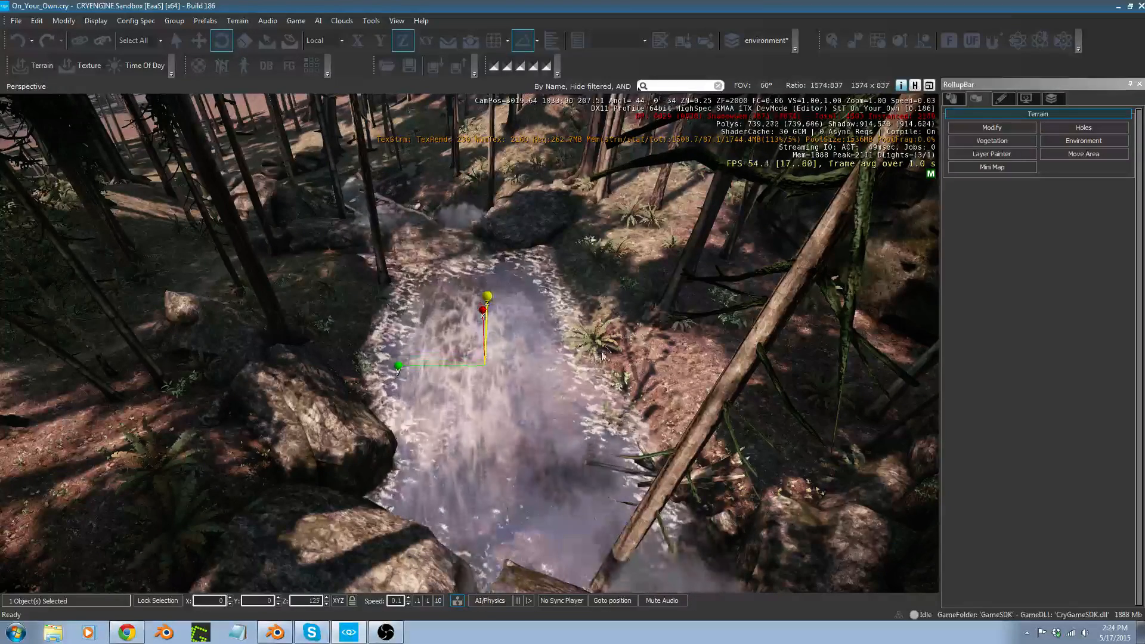
# Smooth the bank beside the new channel with an outside brush radius of about 4.07.
pyautogui.click(990, 127)
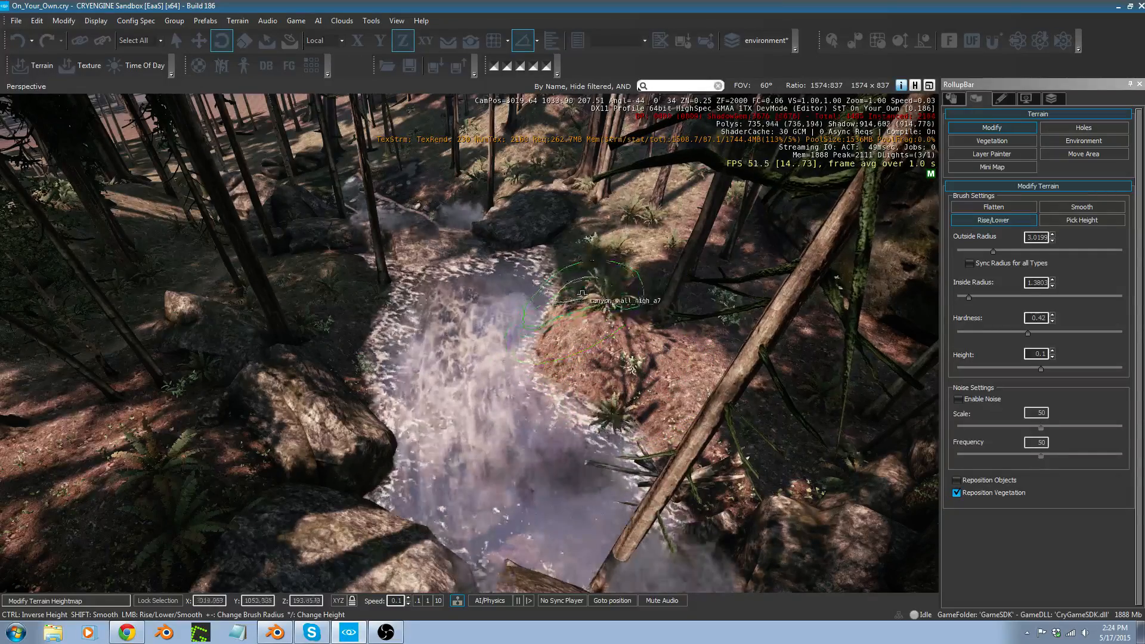
pyautogui.click(1061, 209)
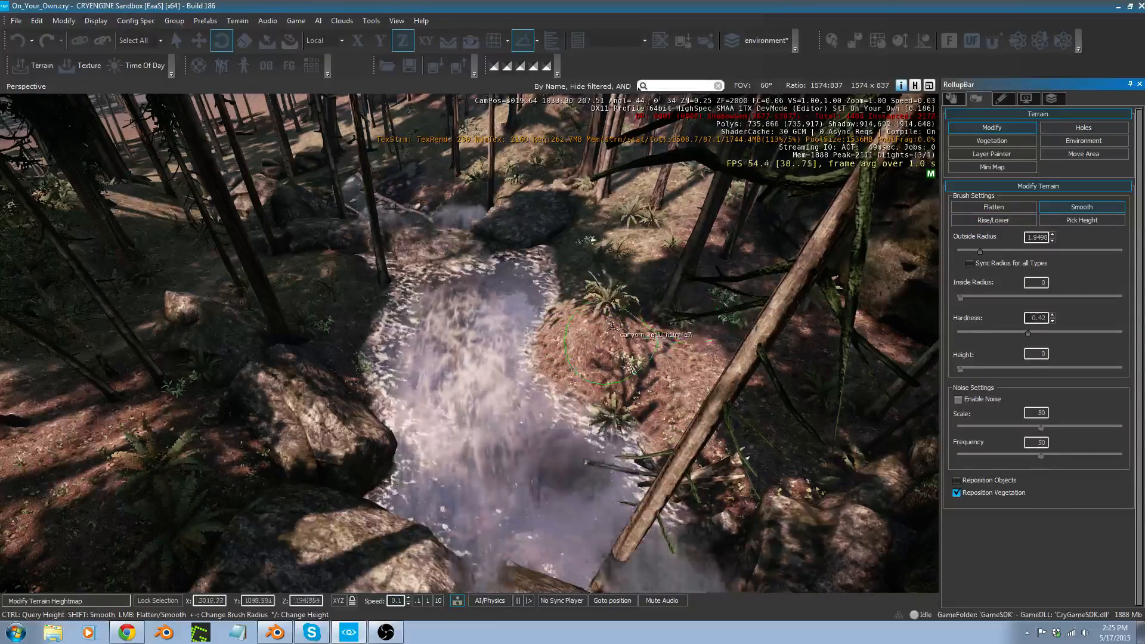
pyautogui.moveTo(985, 254); pyautogui.dragTo(1002, 251)
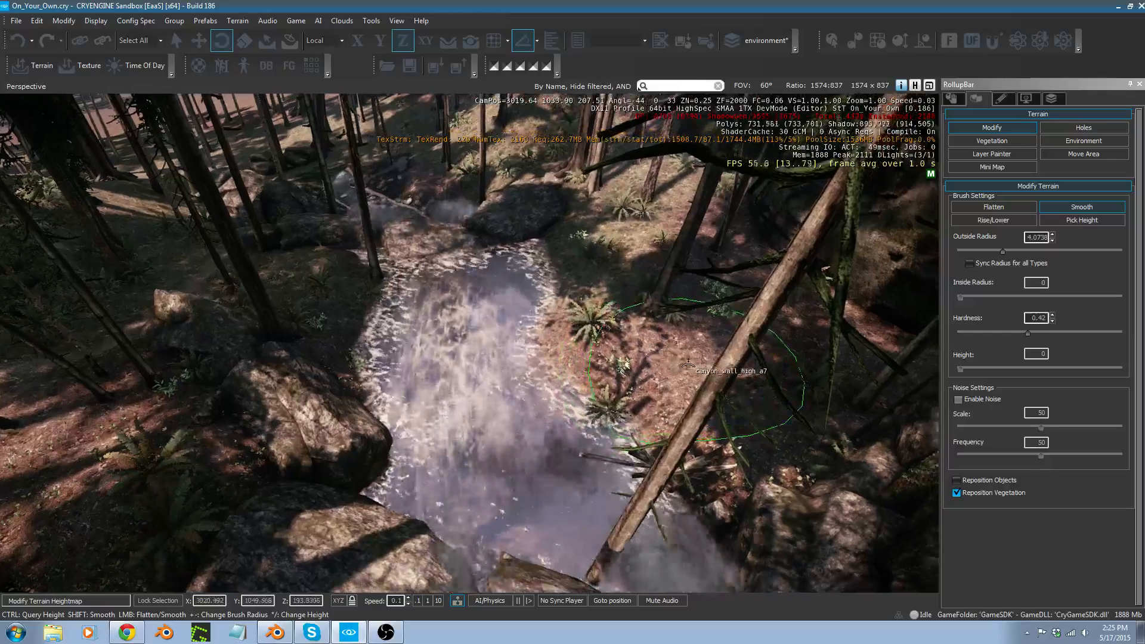
pyautogui.press('Escape')
pyautogui.moveTo(686, 362); pyautogui.dragTo(673, 361, button='right')
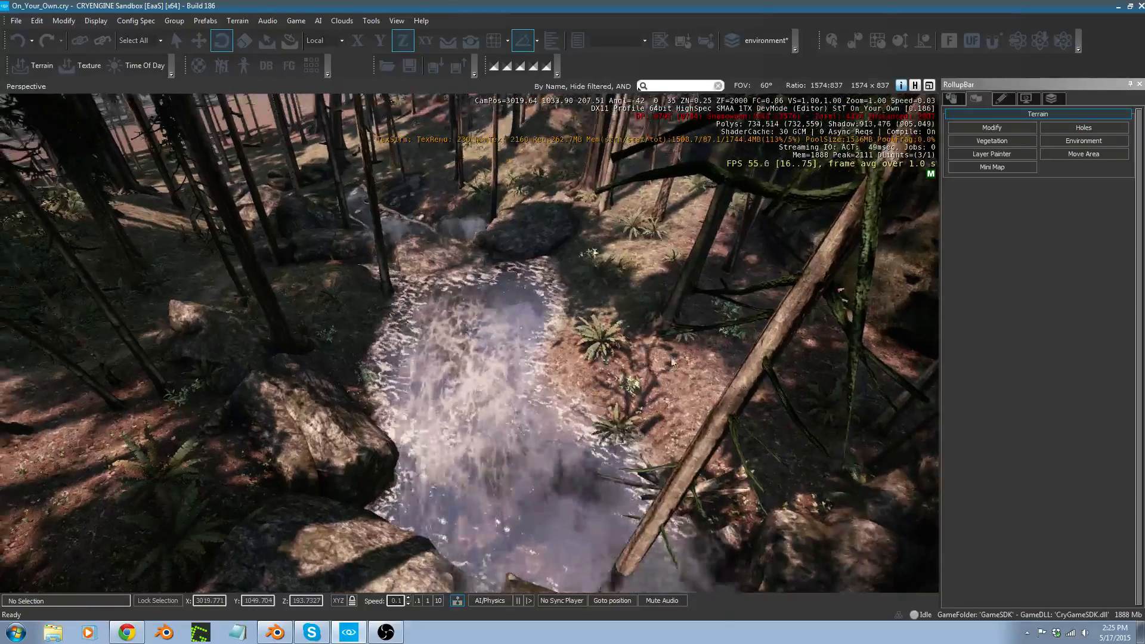
# Clone the upstream river rock onto the smoothed bank, raise it out of the ground, and fit it against the channel's edge.
pyautogui.click(306, 186)
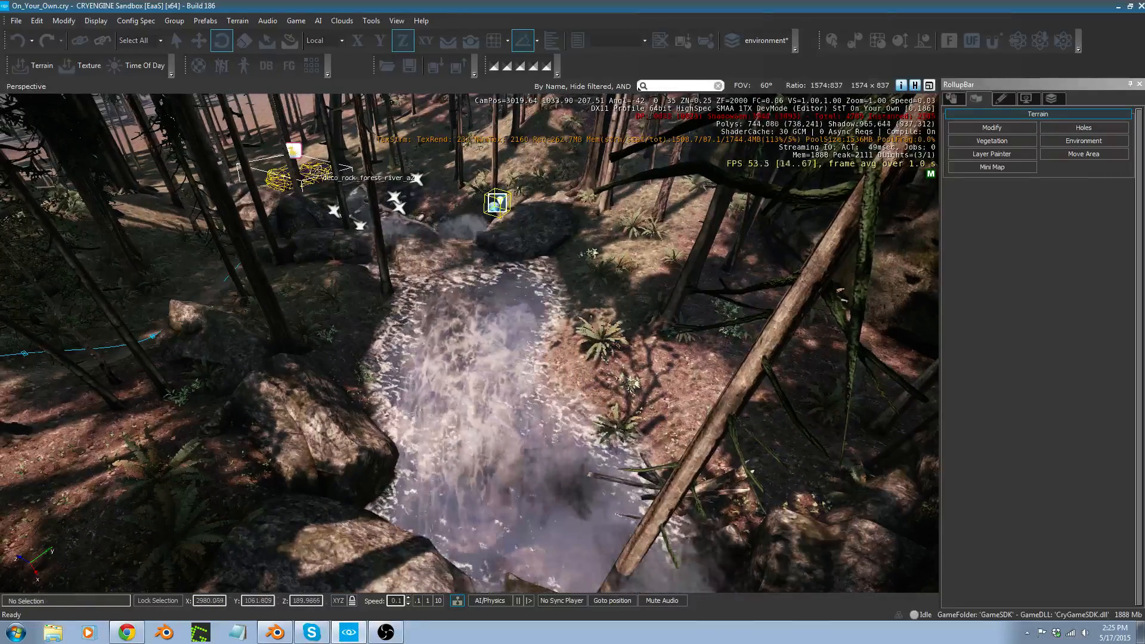
pyautogui.press('1')
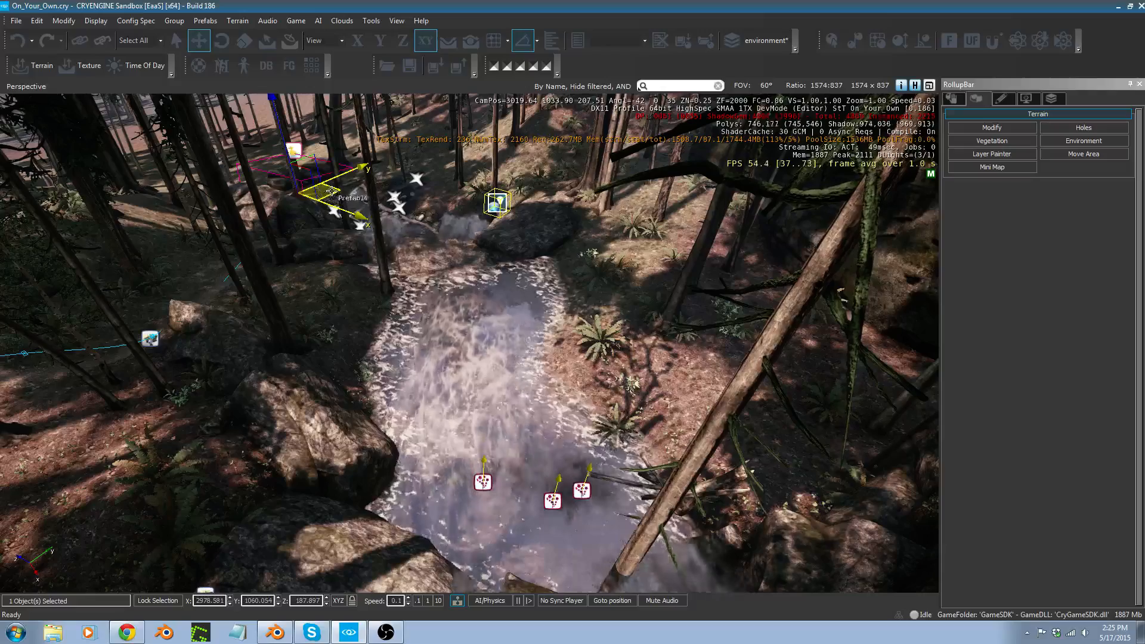
pyautogui.keyDown('shift'); pyautogui.moveTo(336, 191); pyautogui.dragTo(358, 224); pyautogui.keyUp('shift')
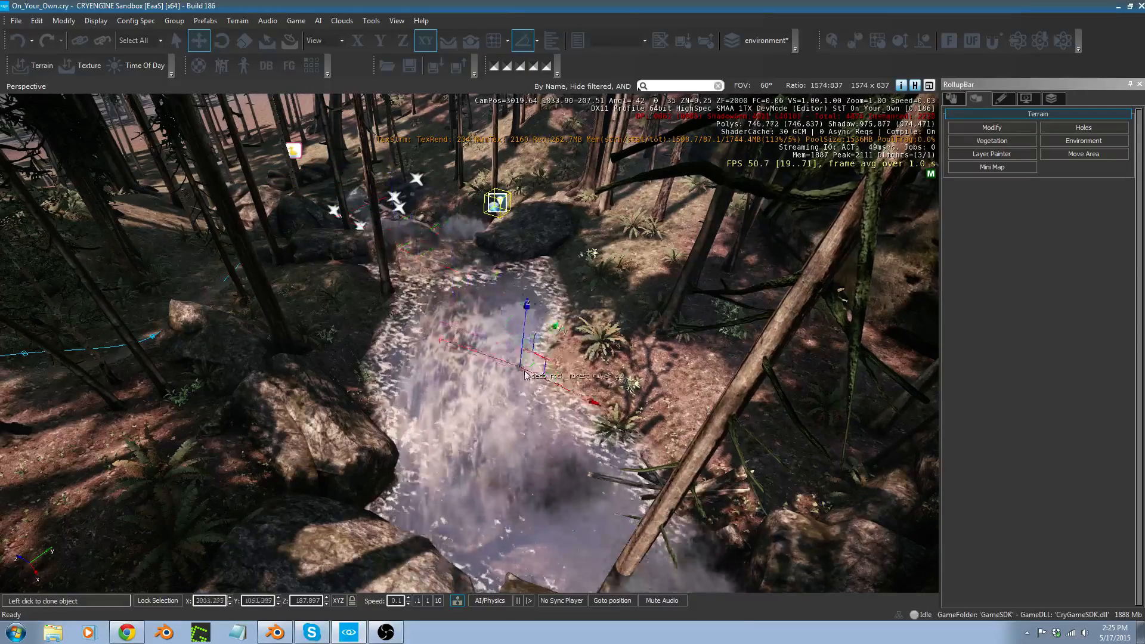
pyautogui.moveTo(569, 370); pyautogui.dragTo(591, 318)
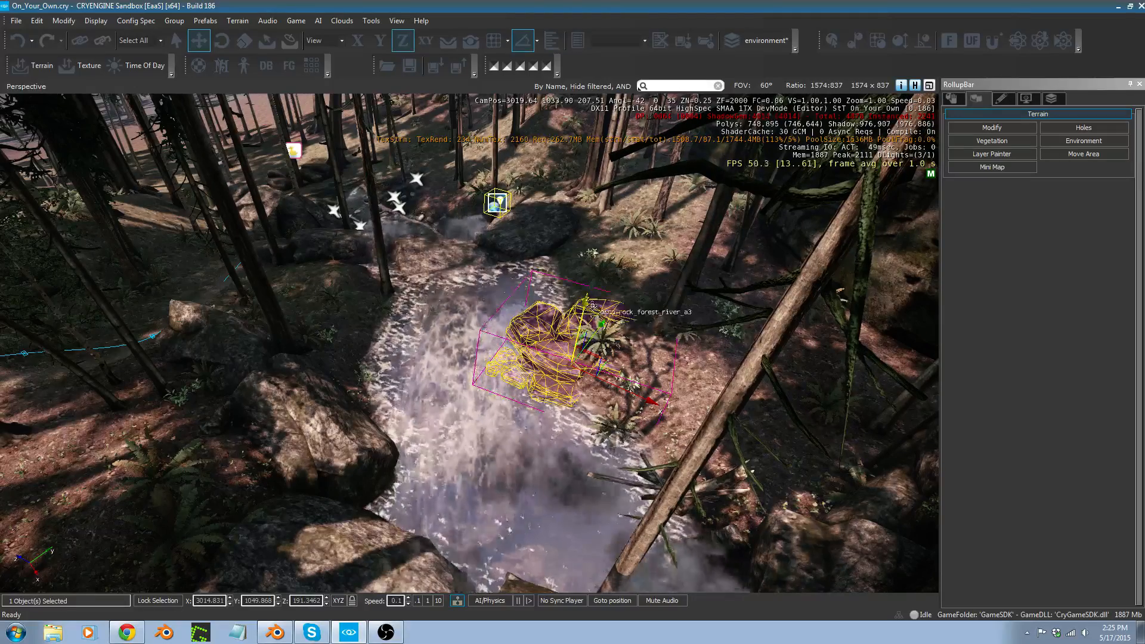
pyautogui.moveTo(595, 291); pyautogui.dragTo(611, 376)
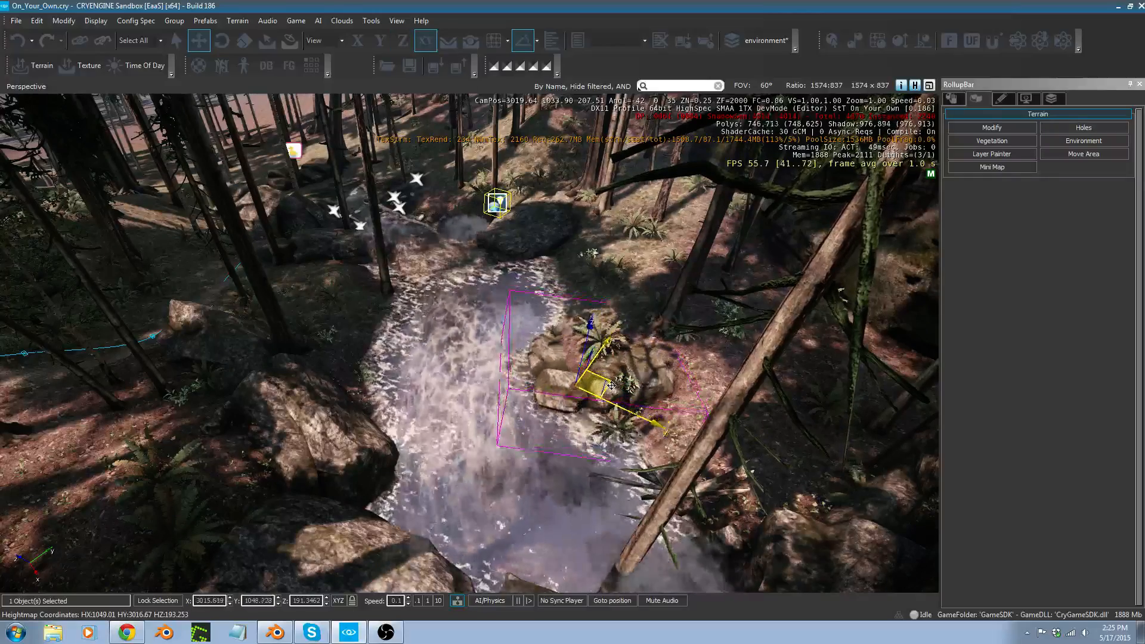
pyautogui.moveTo(607, 394); pyautogui.dragTo(607, 394)
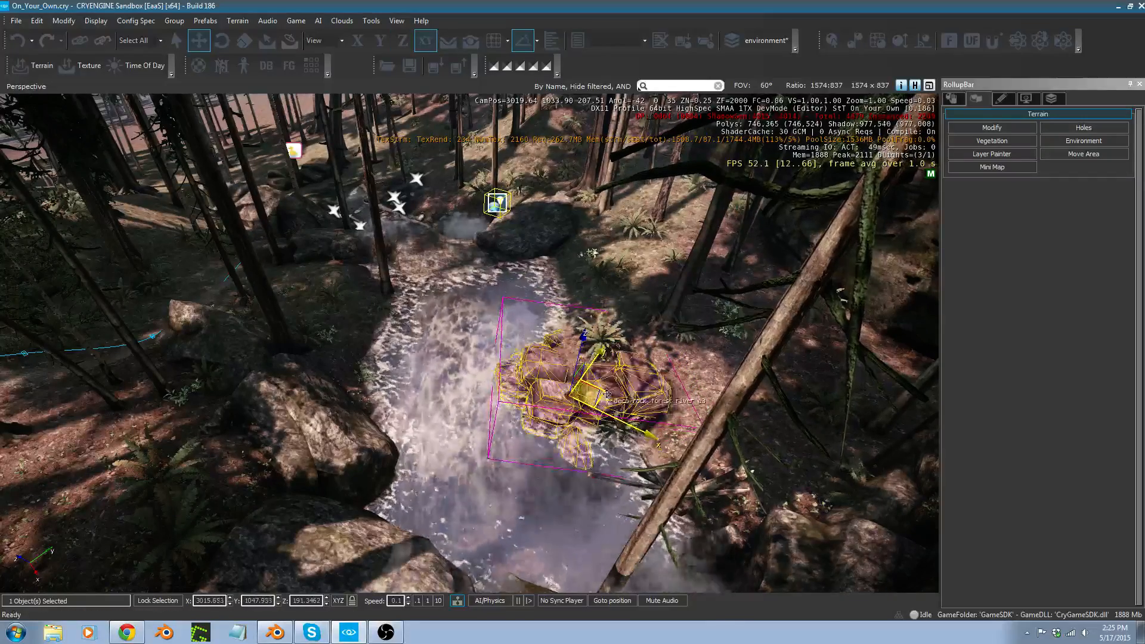
# Smooth the riverbed beneath the cloned foam mesh using the 4.07 radius brush and finish modifying the terrain.
pyautogui.press('w')
pyautogui.moveTo(606, 394); pyautogui.dragTo(636, 414, button='right')
pyautogui.press('w')
pyautogui.press('s')
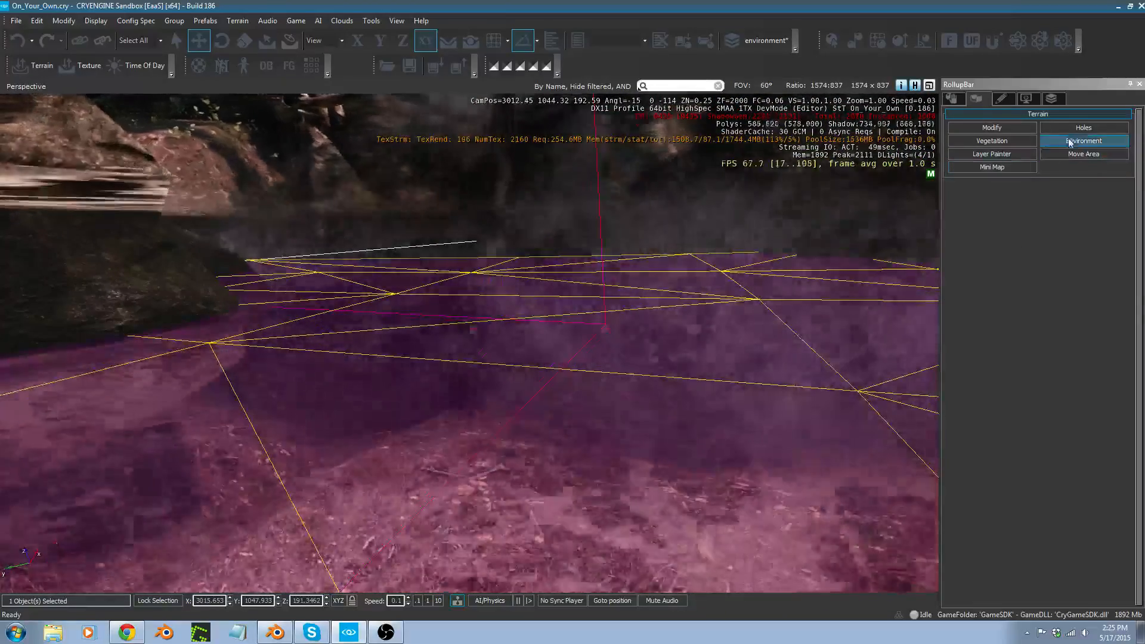
pyautogui.click(1026, 128)
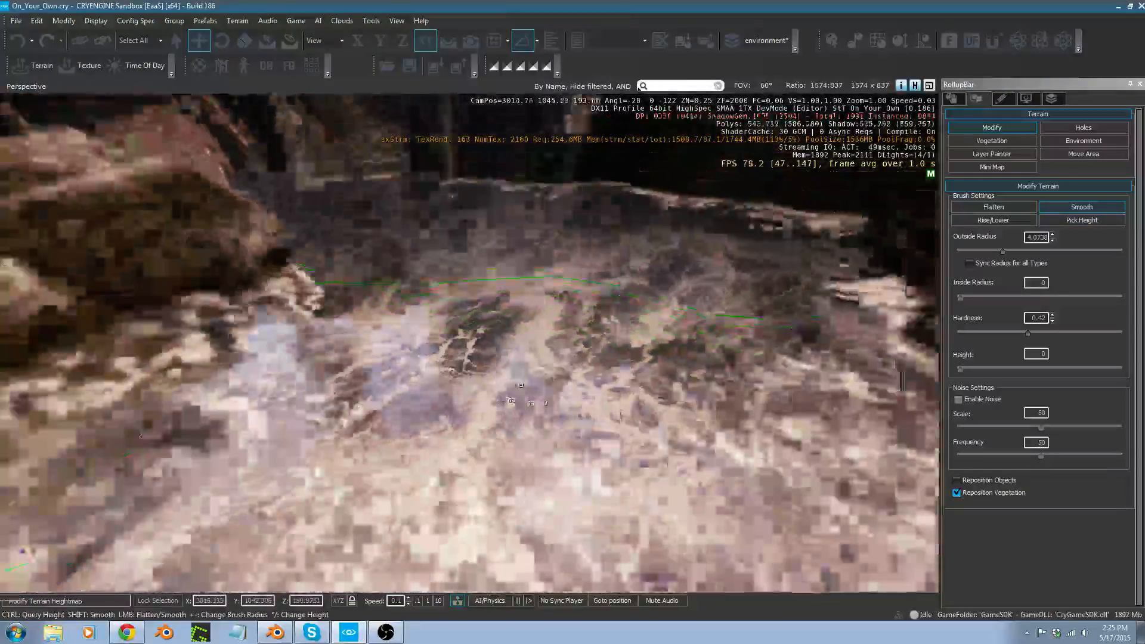
pyautogui.press('s')
pyautogui.moveTo(478, 391); pyautogui.dragTo(478, 331, button='right')
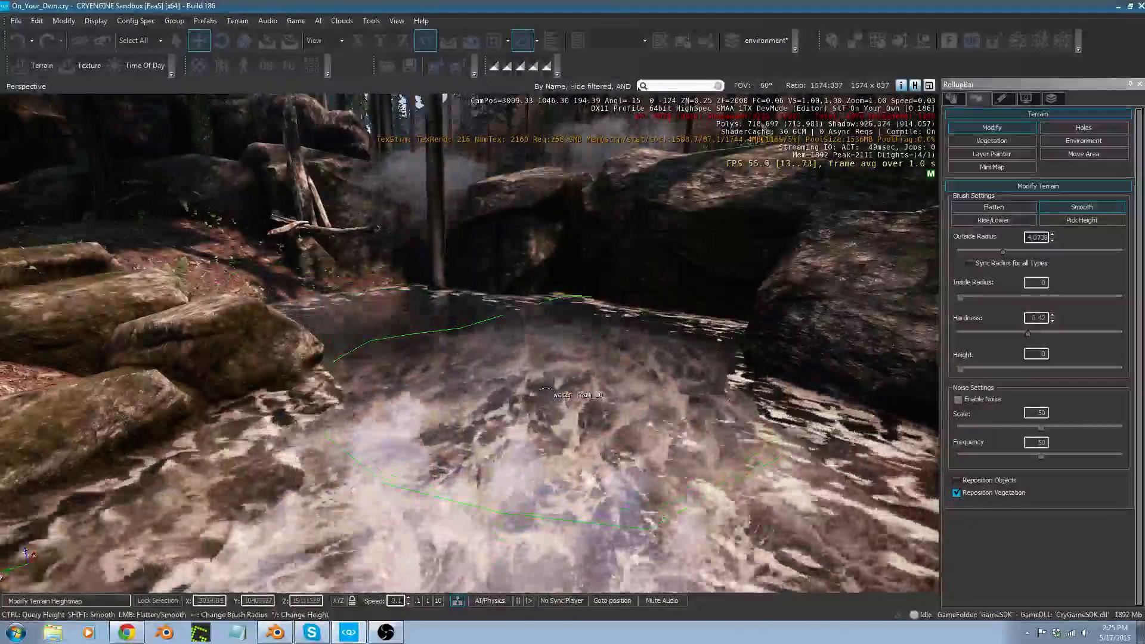
pyautogui.moveTo(565, 391); pyautogui.dragTo(596, 417, button='right')
pyautogui.press('w')
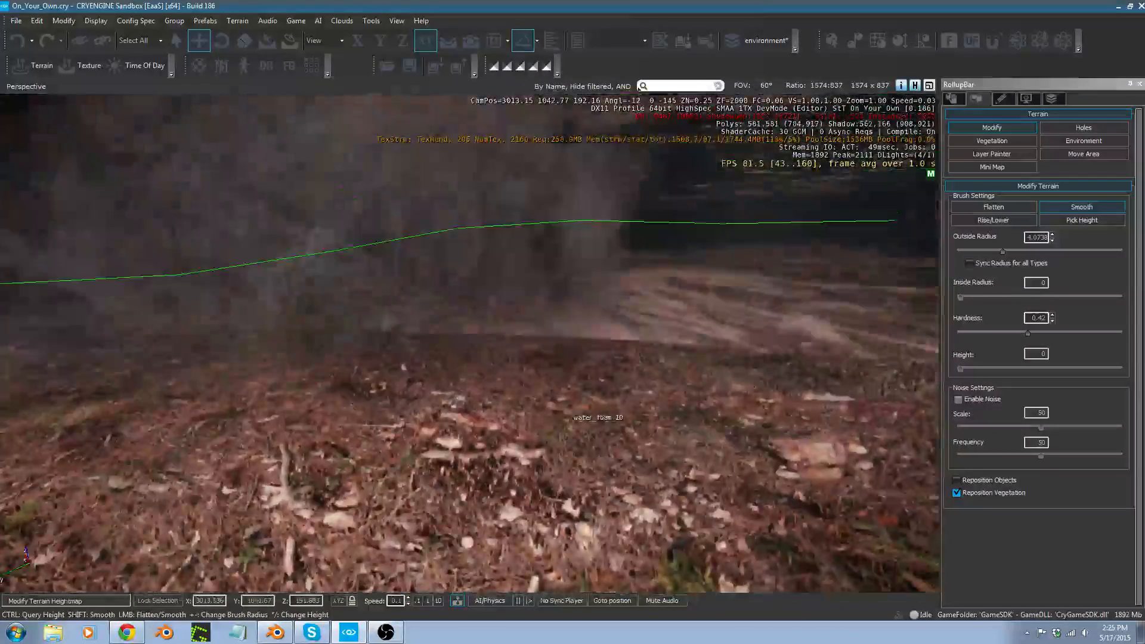
pyautogui.press('s')
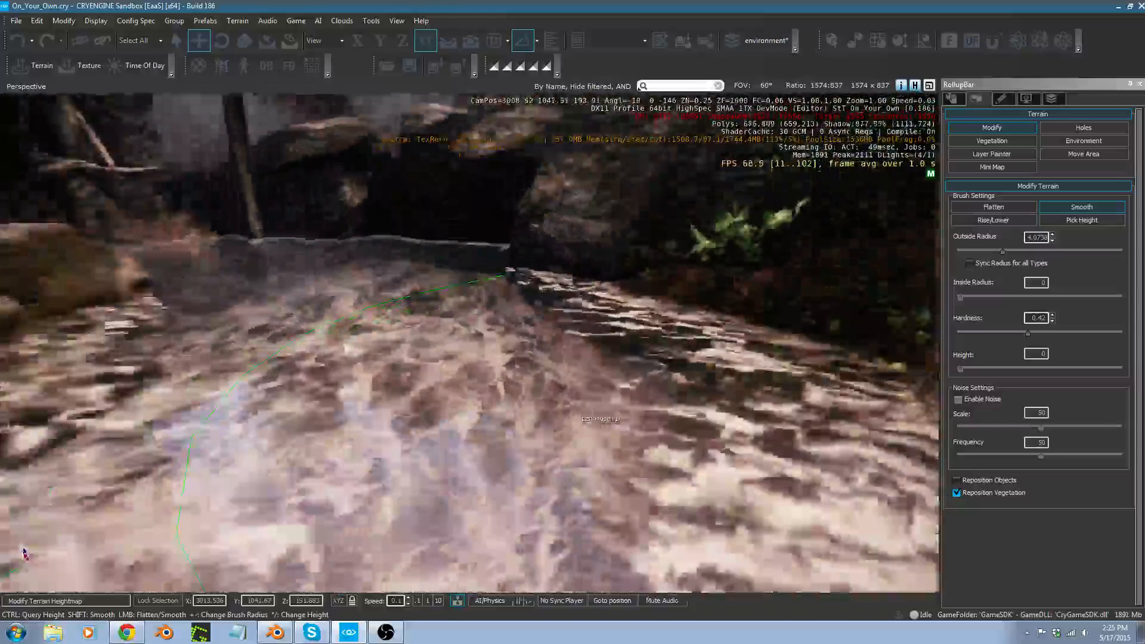
pyautogui.moveTo(566, 347); pyautogui.dragTo(576, 359, button='right')
pyautogui.press('s')
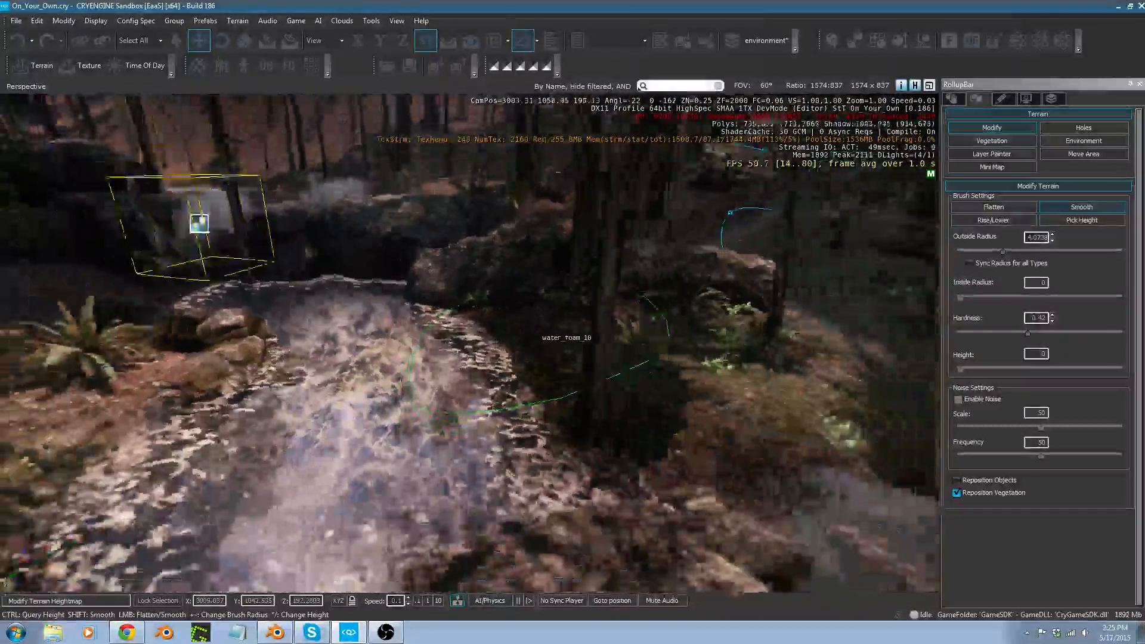
pyautogui.press('s')
pyautogui.moveTo(536, 341)
pyautogui.mouseDown(button='right')
pyautogui.moveTo(527, 352)
pyautogui.moveTo(563, 340)
pyautogui.moveTo(548, 345)
pyautogui.mouseUp(button='right')
pyautogui.press('w')
pyautogui.press('Escape')
# Raise the cloned foam mesh to a height of about 192.39, just above the channel's water.
pyautogui.press('w')
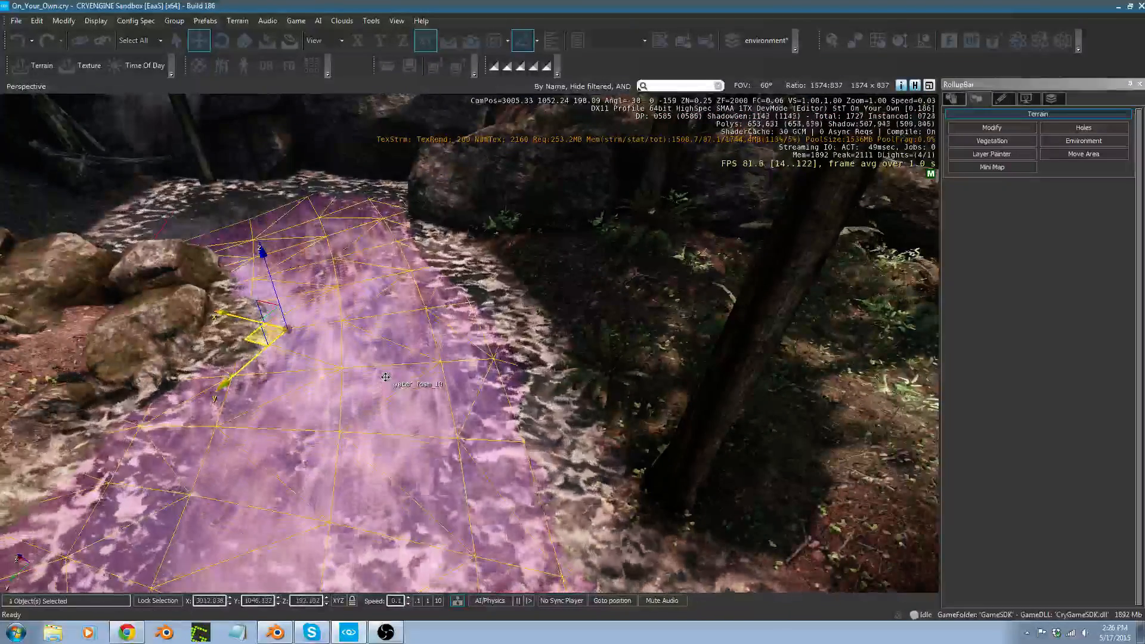
pyautogui.press('3')
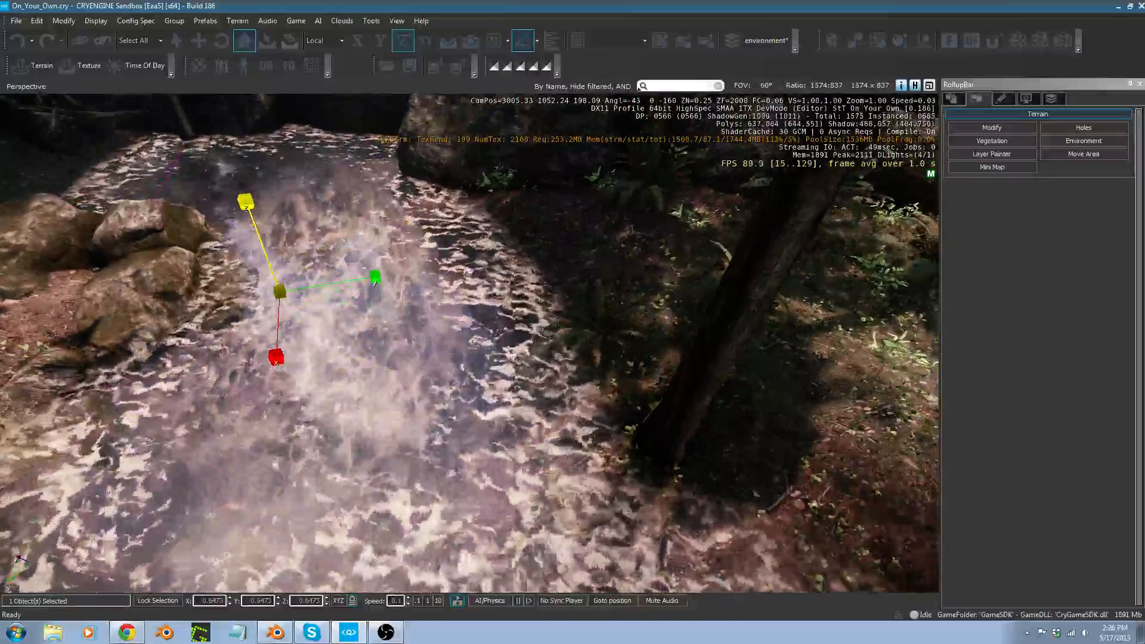
pyautogui.press('a')
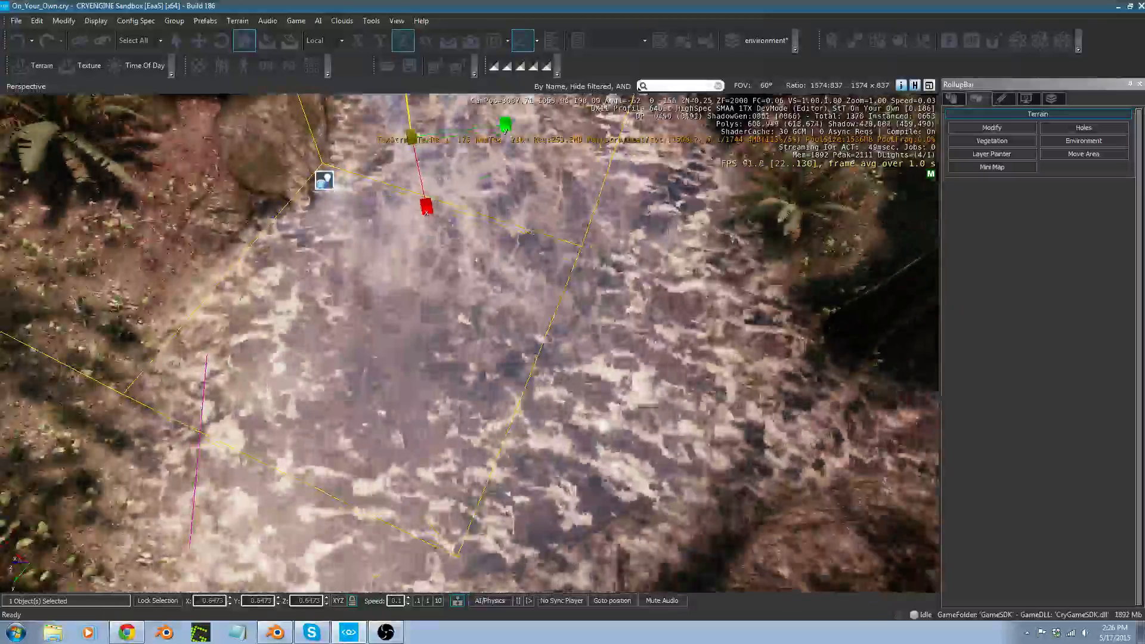
pyautogui.press('w')
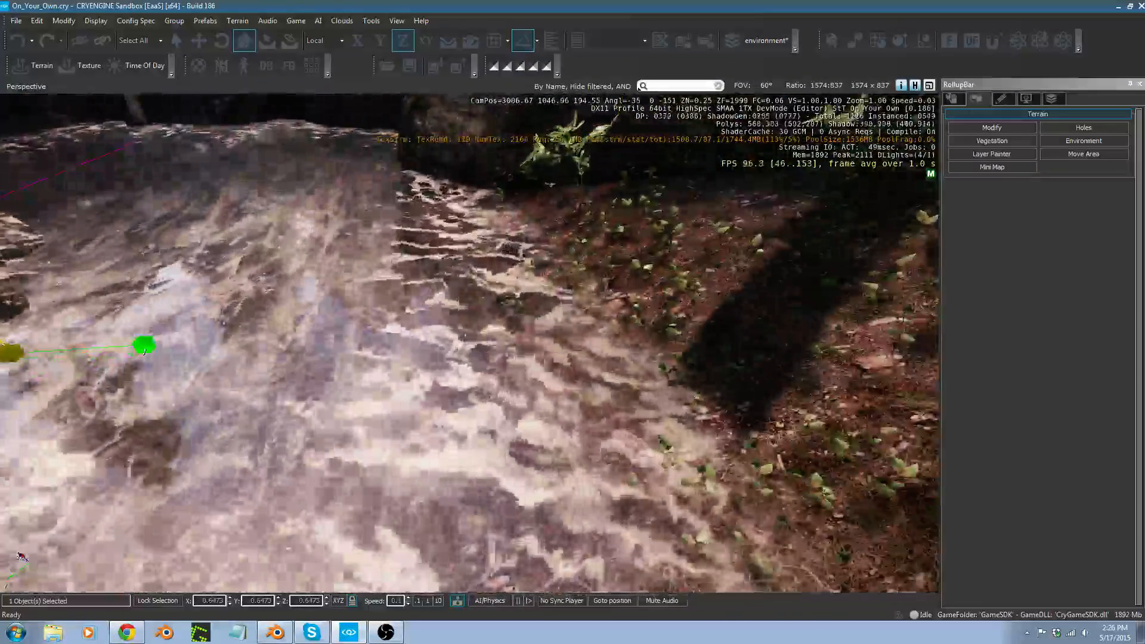
pyautogui.press('s')
pyautogui.press('1')
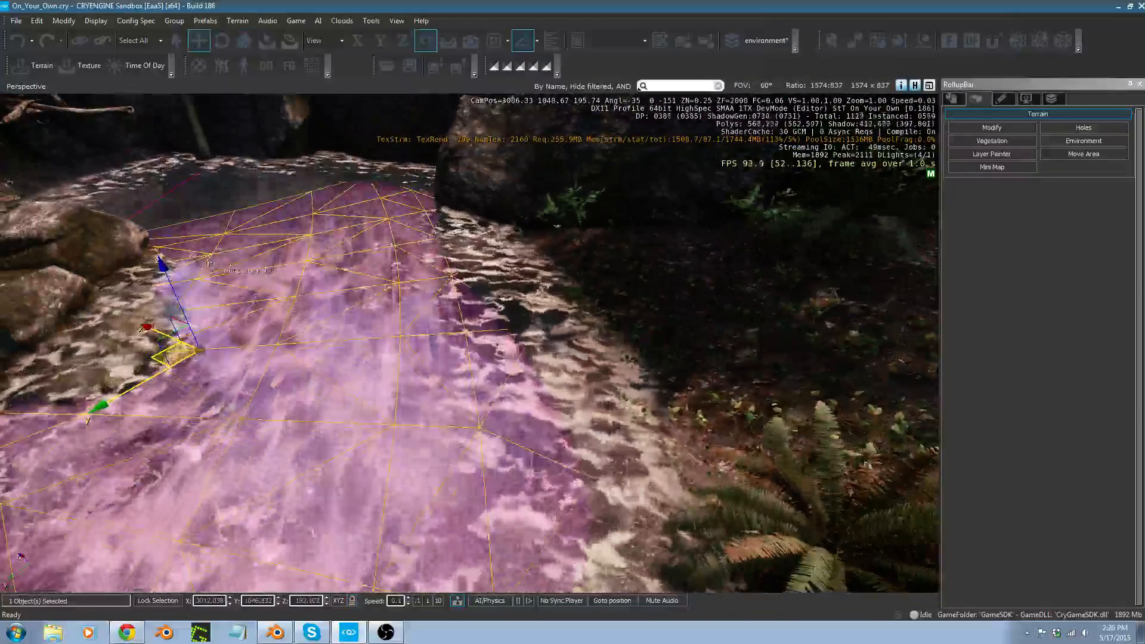
pyautogui.moveTo(164, 269); pyautogui.dragTo(156, 285, button='right')
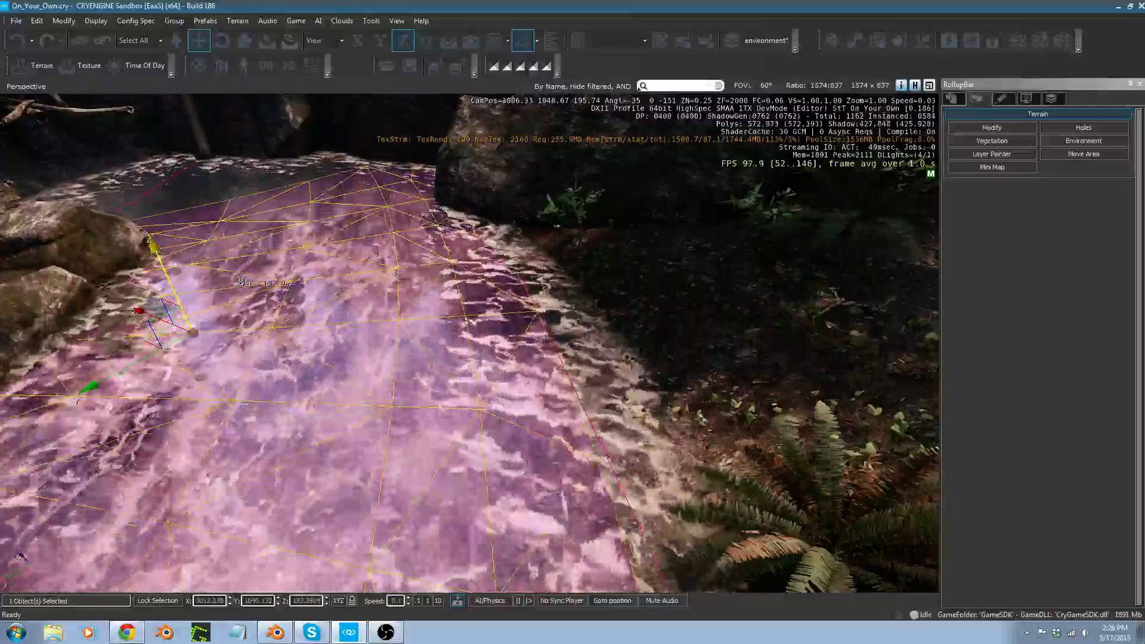
pyautogui.press('s')
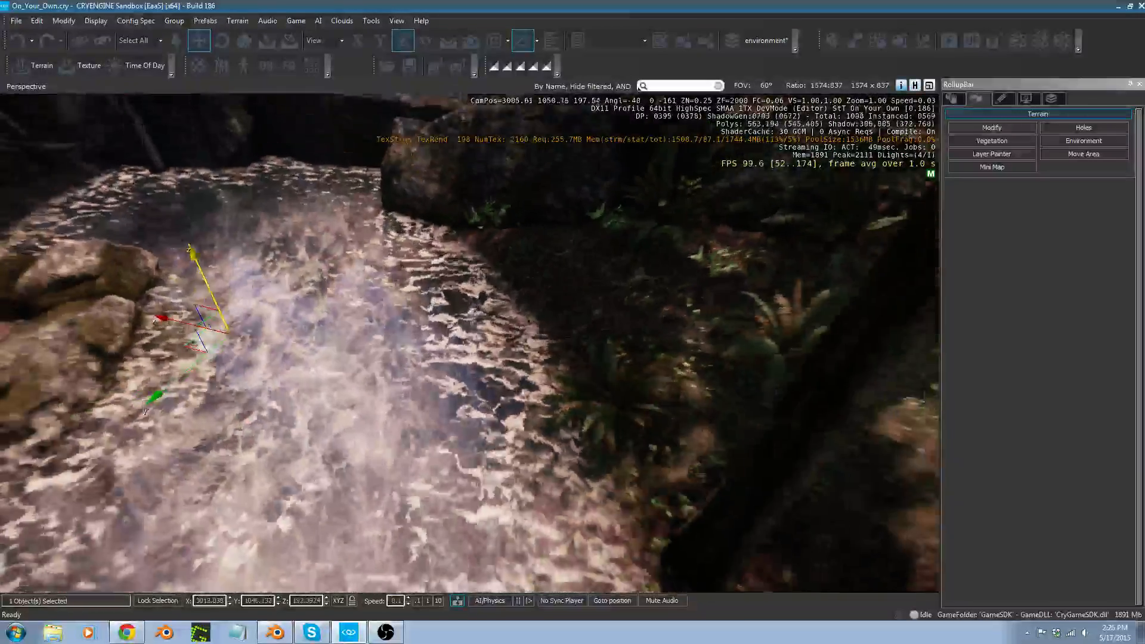
pyautogui.press('s')
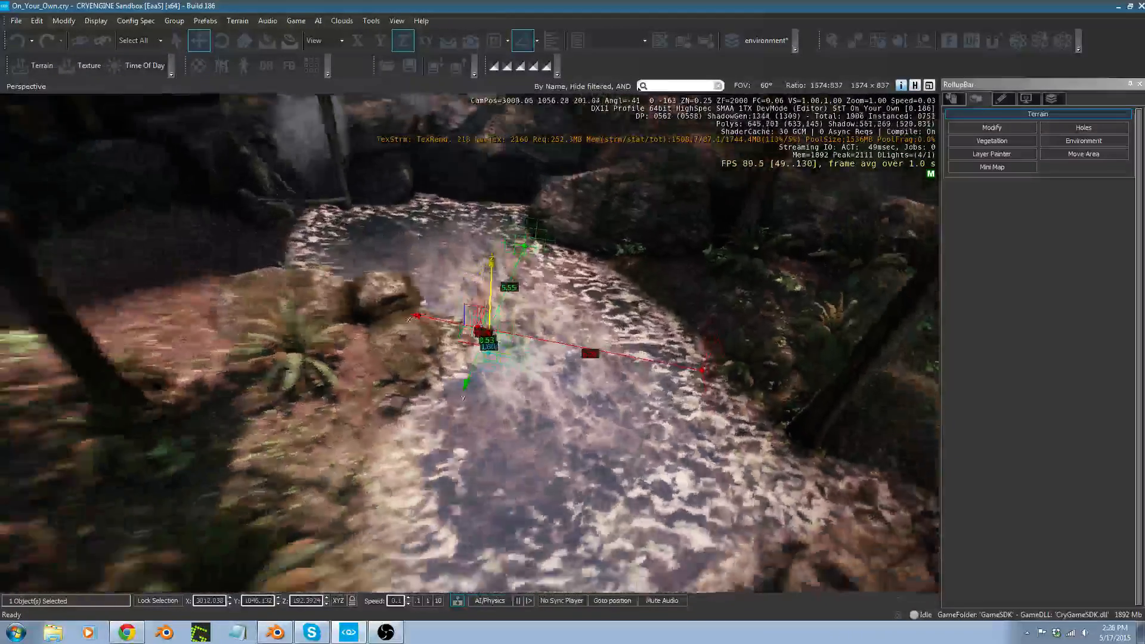
# Select the water volume by the waterfall's large foreground rock and inspect the shader settings of its water_rapids1 material.
pyautogui.press('s')
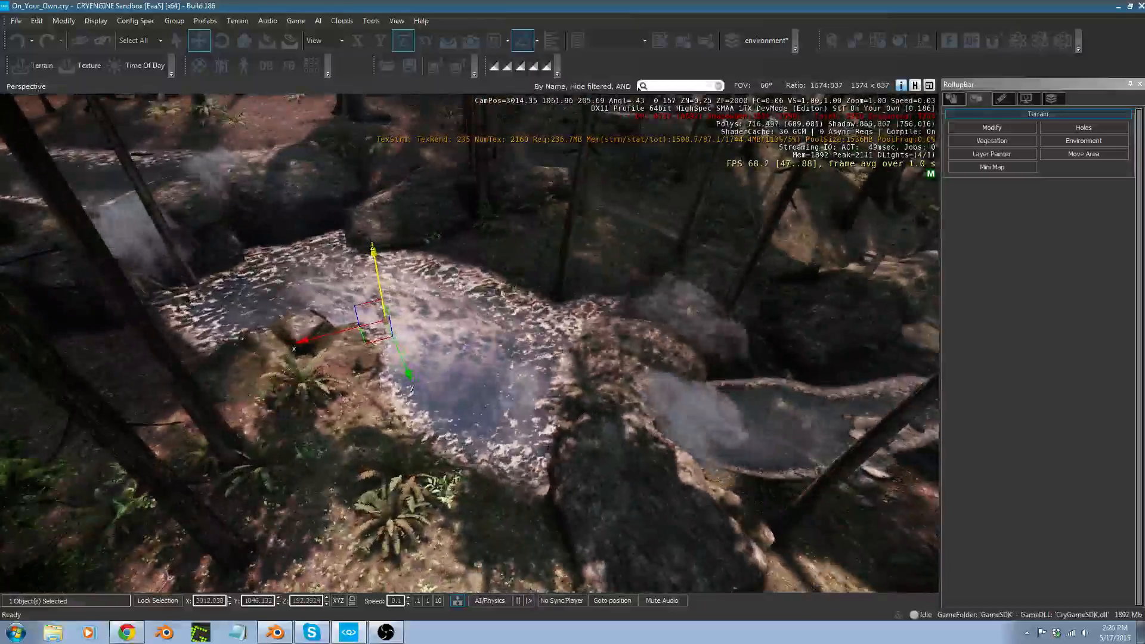
pyautogui.moveTo(274, 294); pyautogui.dragTo(326, 294, button='right')
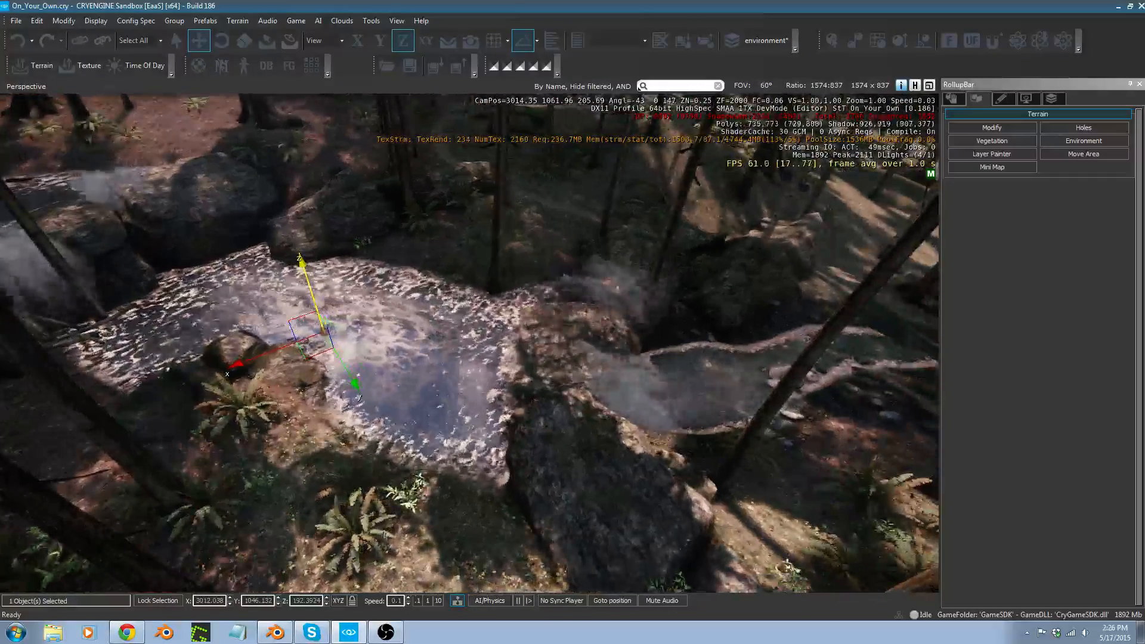
pyautogui.moveTo(672, 320); pyautogui.dragTo(753, 316, button='right')
pyautogui.moveTo(592, 345)
pyautogui.mouseDown(button='right')
pyautogui.moveTo(653, 304)
pyautogui.moveTo(600, 345)
pyautogui.mouseUp(button='right')
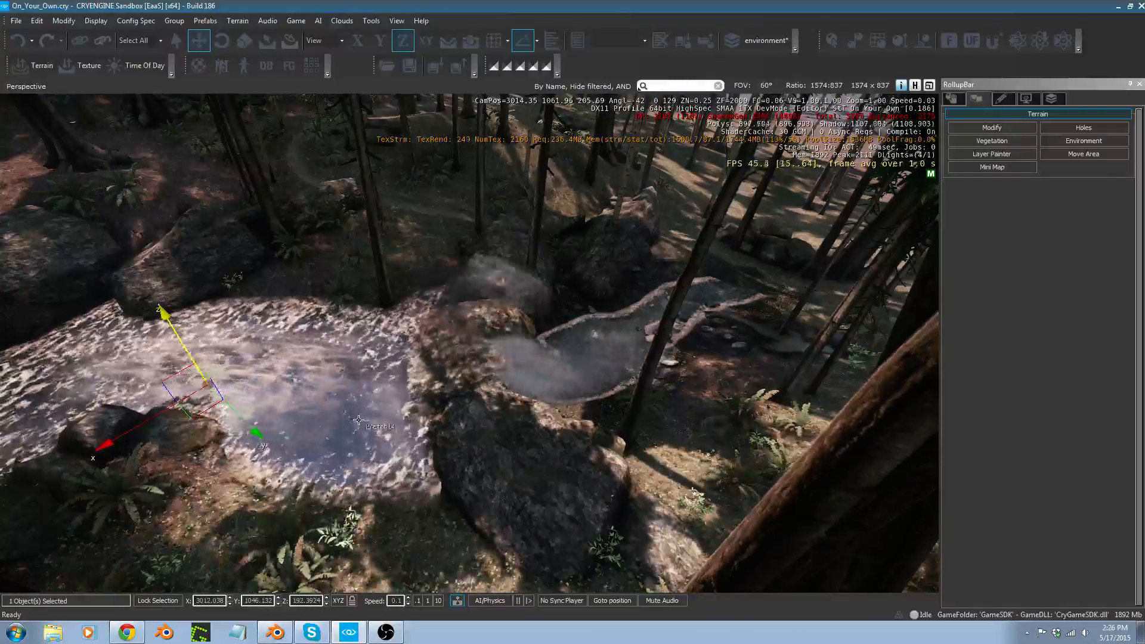
pyautogui.moveTo(658, 330); pyautogui.dragTo(558, 325, button='right')
pyautogui.hotkey('shift', 'space')
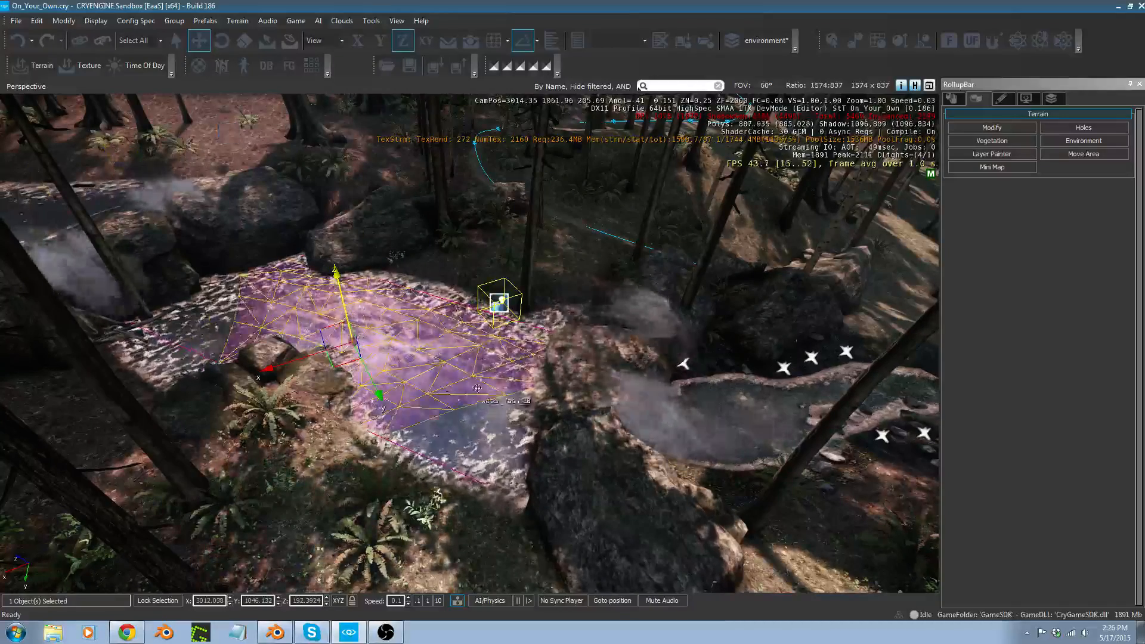
pyautogui.press('space')
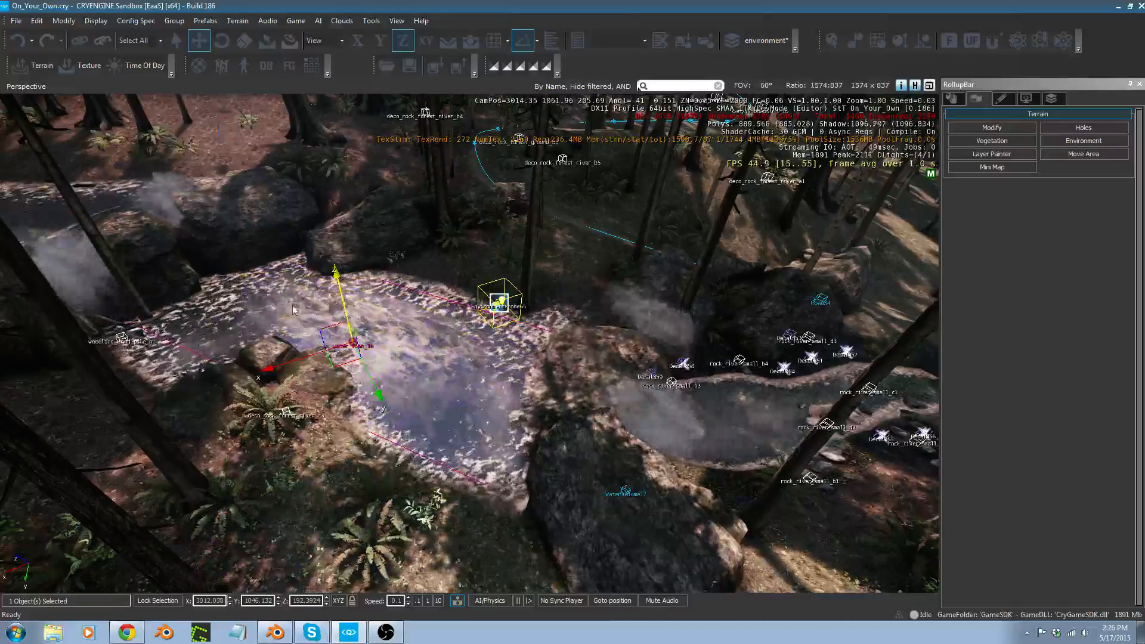
pyautogui.click(626, 490)
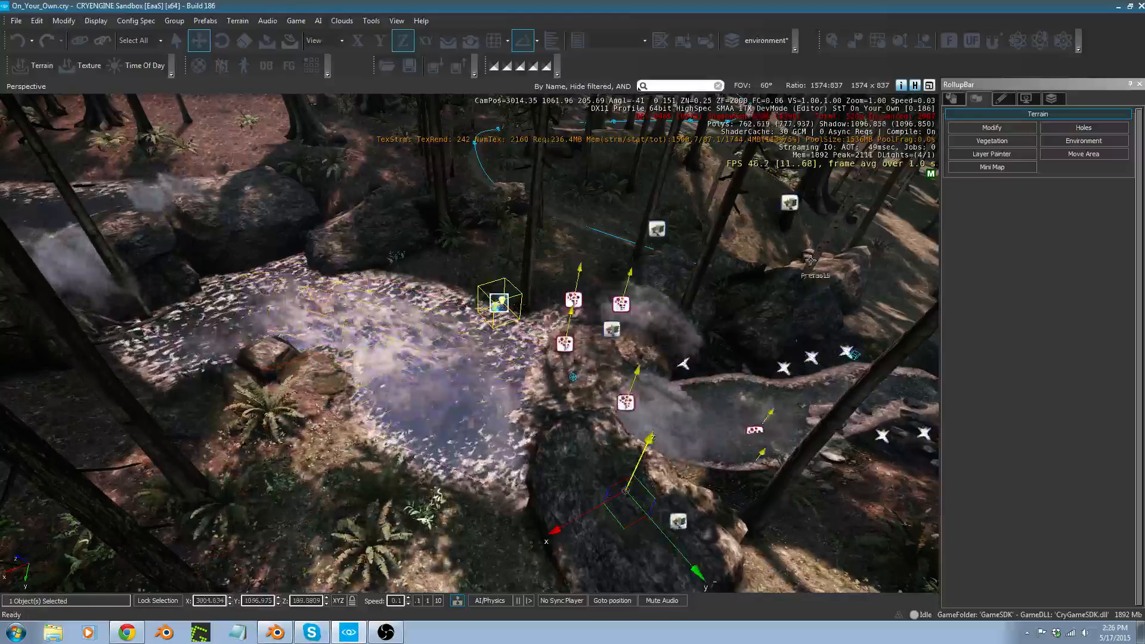
pyautogui.click(952, 99)
pyautogui.click(1039, 261)
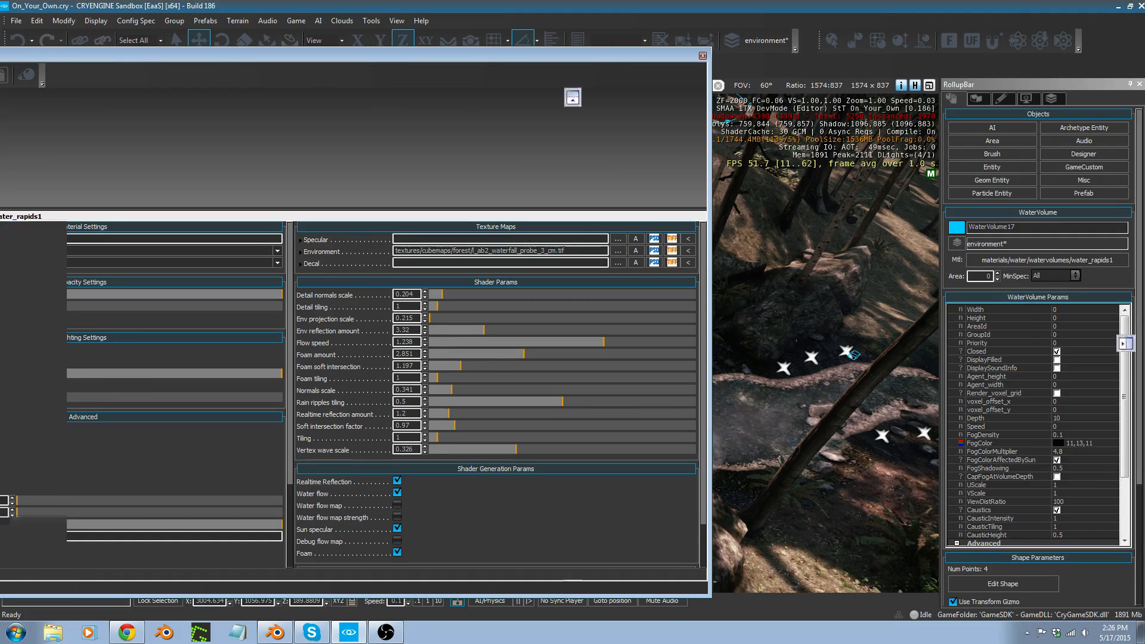
pyautogui.click(702, 56)
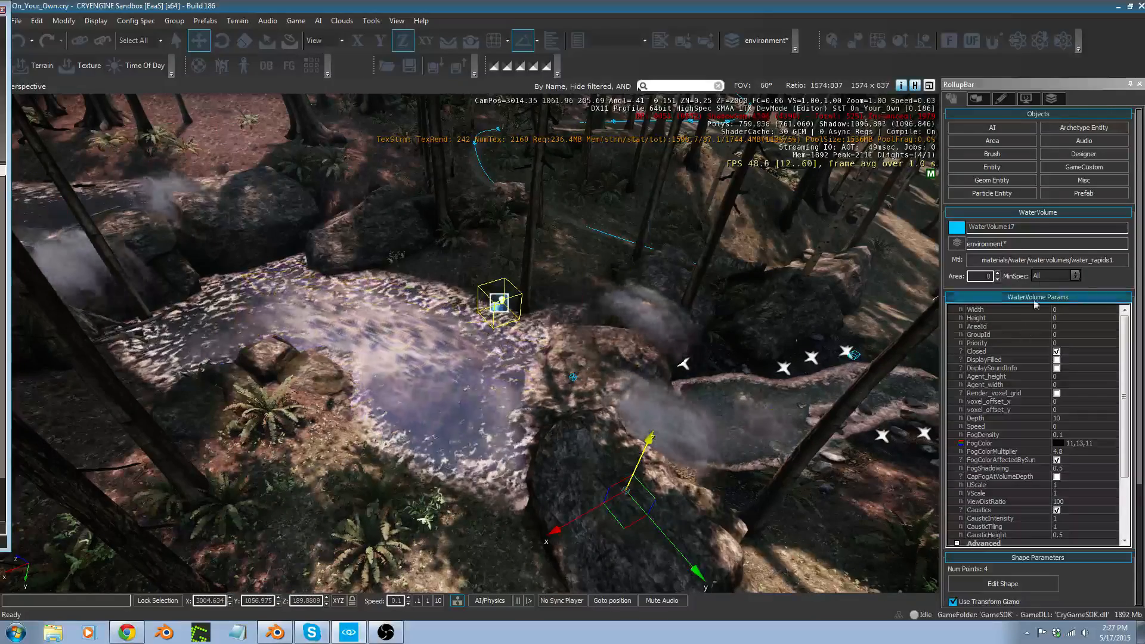
pyautogui.click(1051, 263)
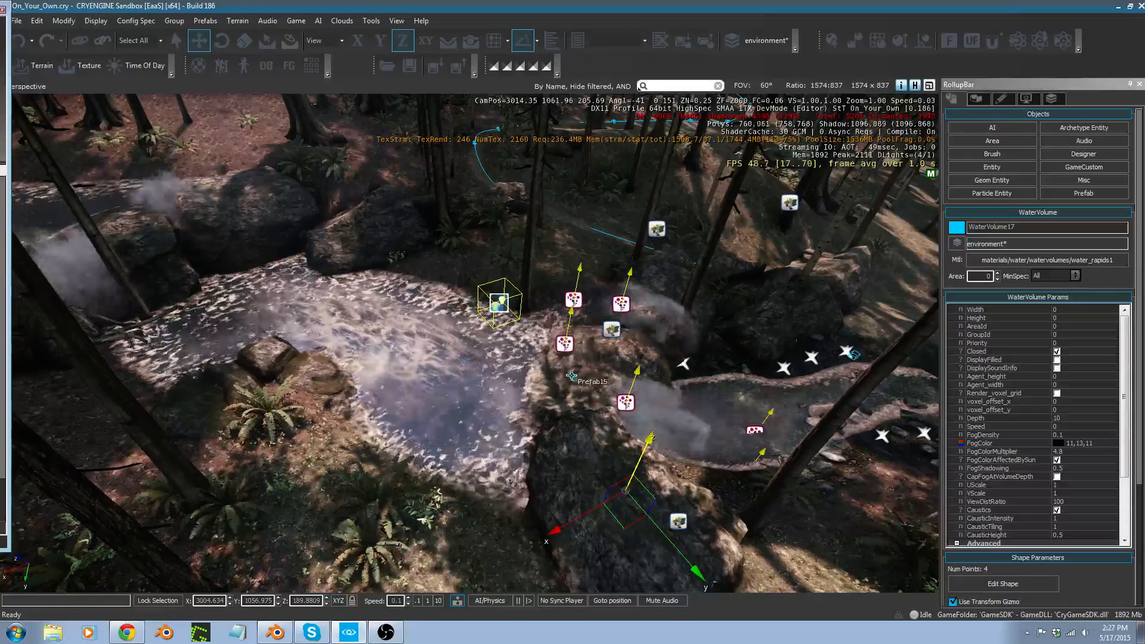
# Select WaterVolume21, undo the small height move made to it, and open its woodland_canyon_river material for inspection.
pyautogui.moveTo(567, 379); pyautogui.dragTo(463, 372, button='right')
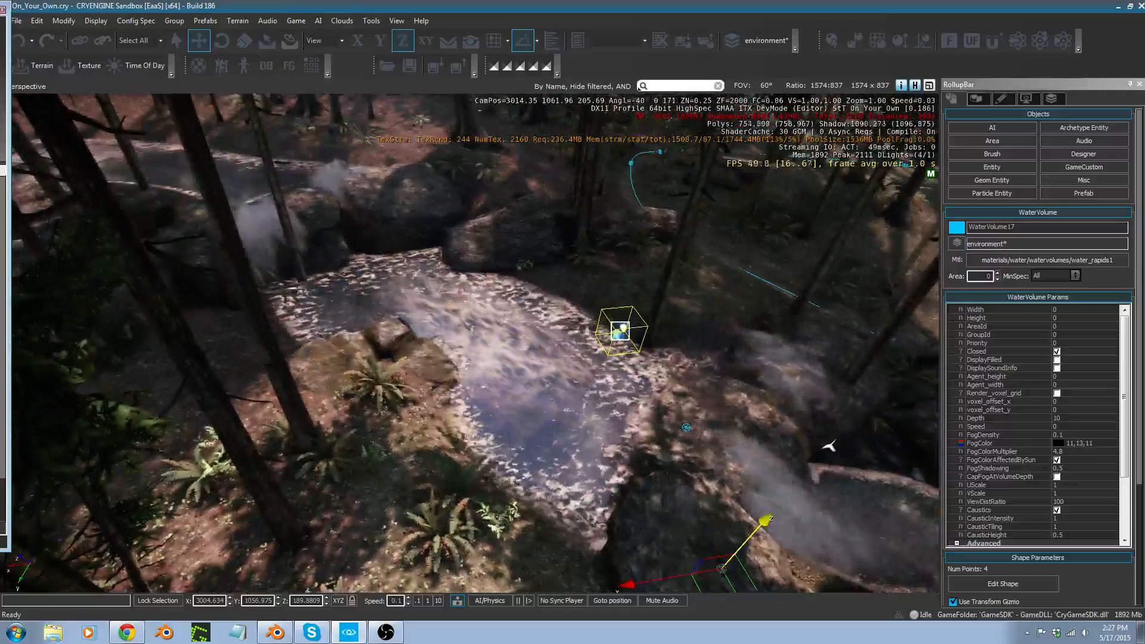
pyautogui.press('space')
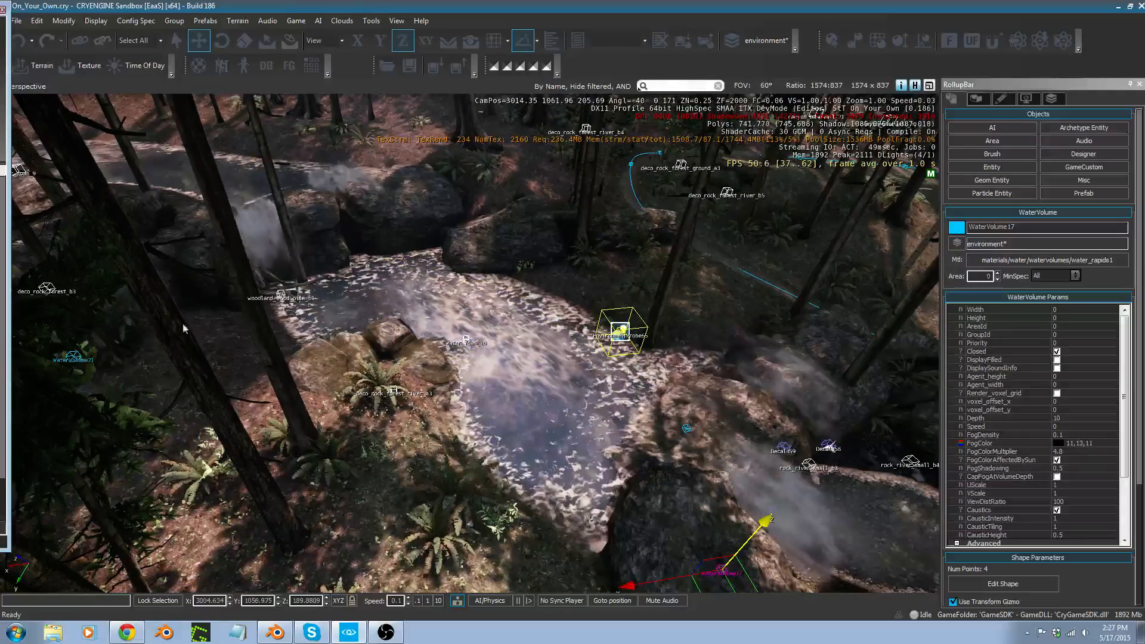
pyautogui.click(74, 356)
pyautogui.moveTo(170, 306); pyautogui.dragTo(123, 306, button='right')
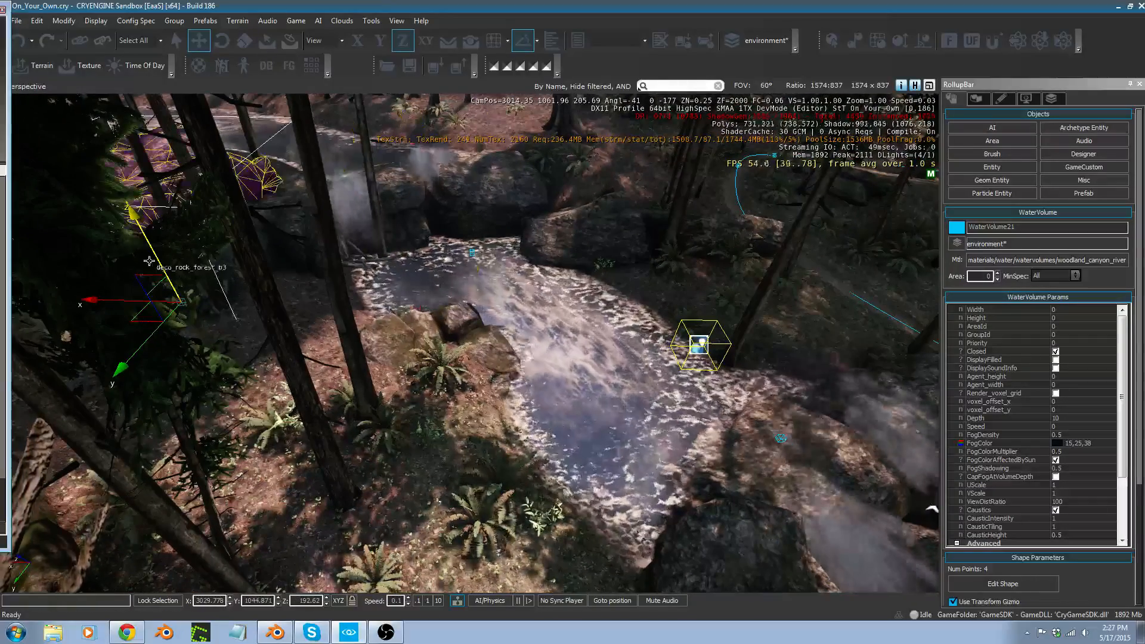
pyautogui.moveTo(159, 255); pyautogui.dragTo(154, 243)
pyautogui.hotkey('ctrl', 'z')
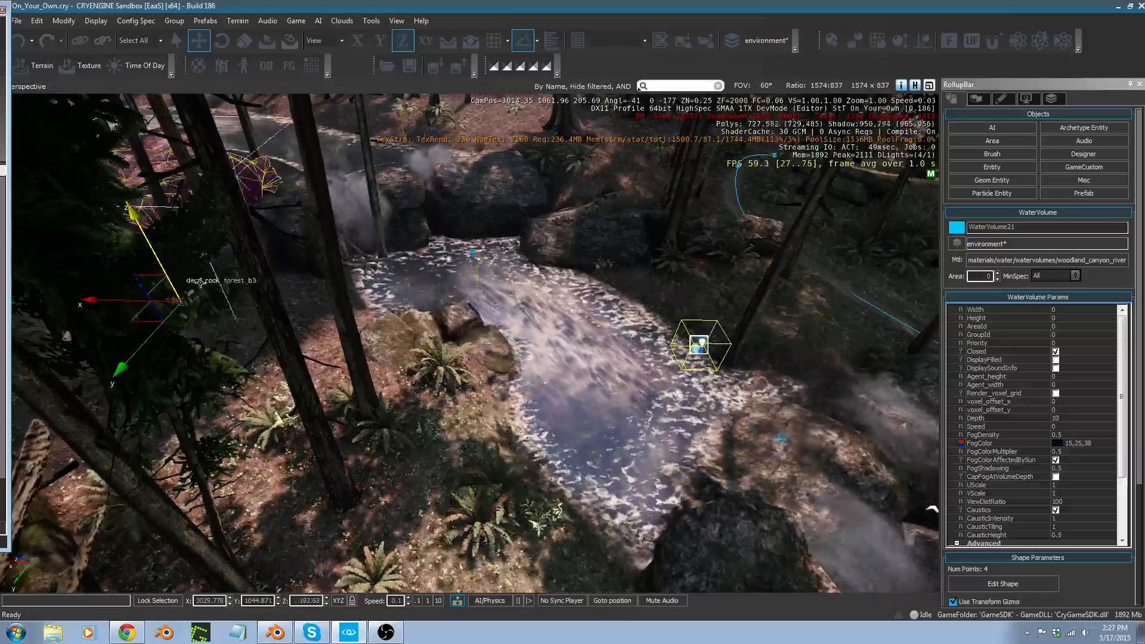
pyautogui.click(1065, 261)
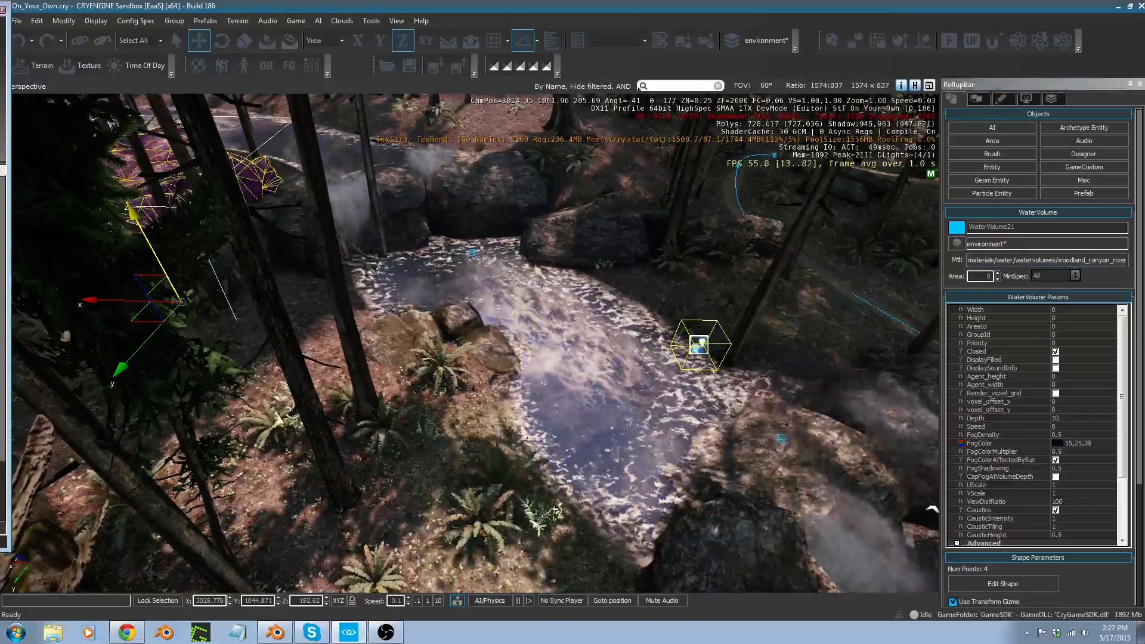